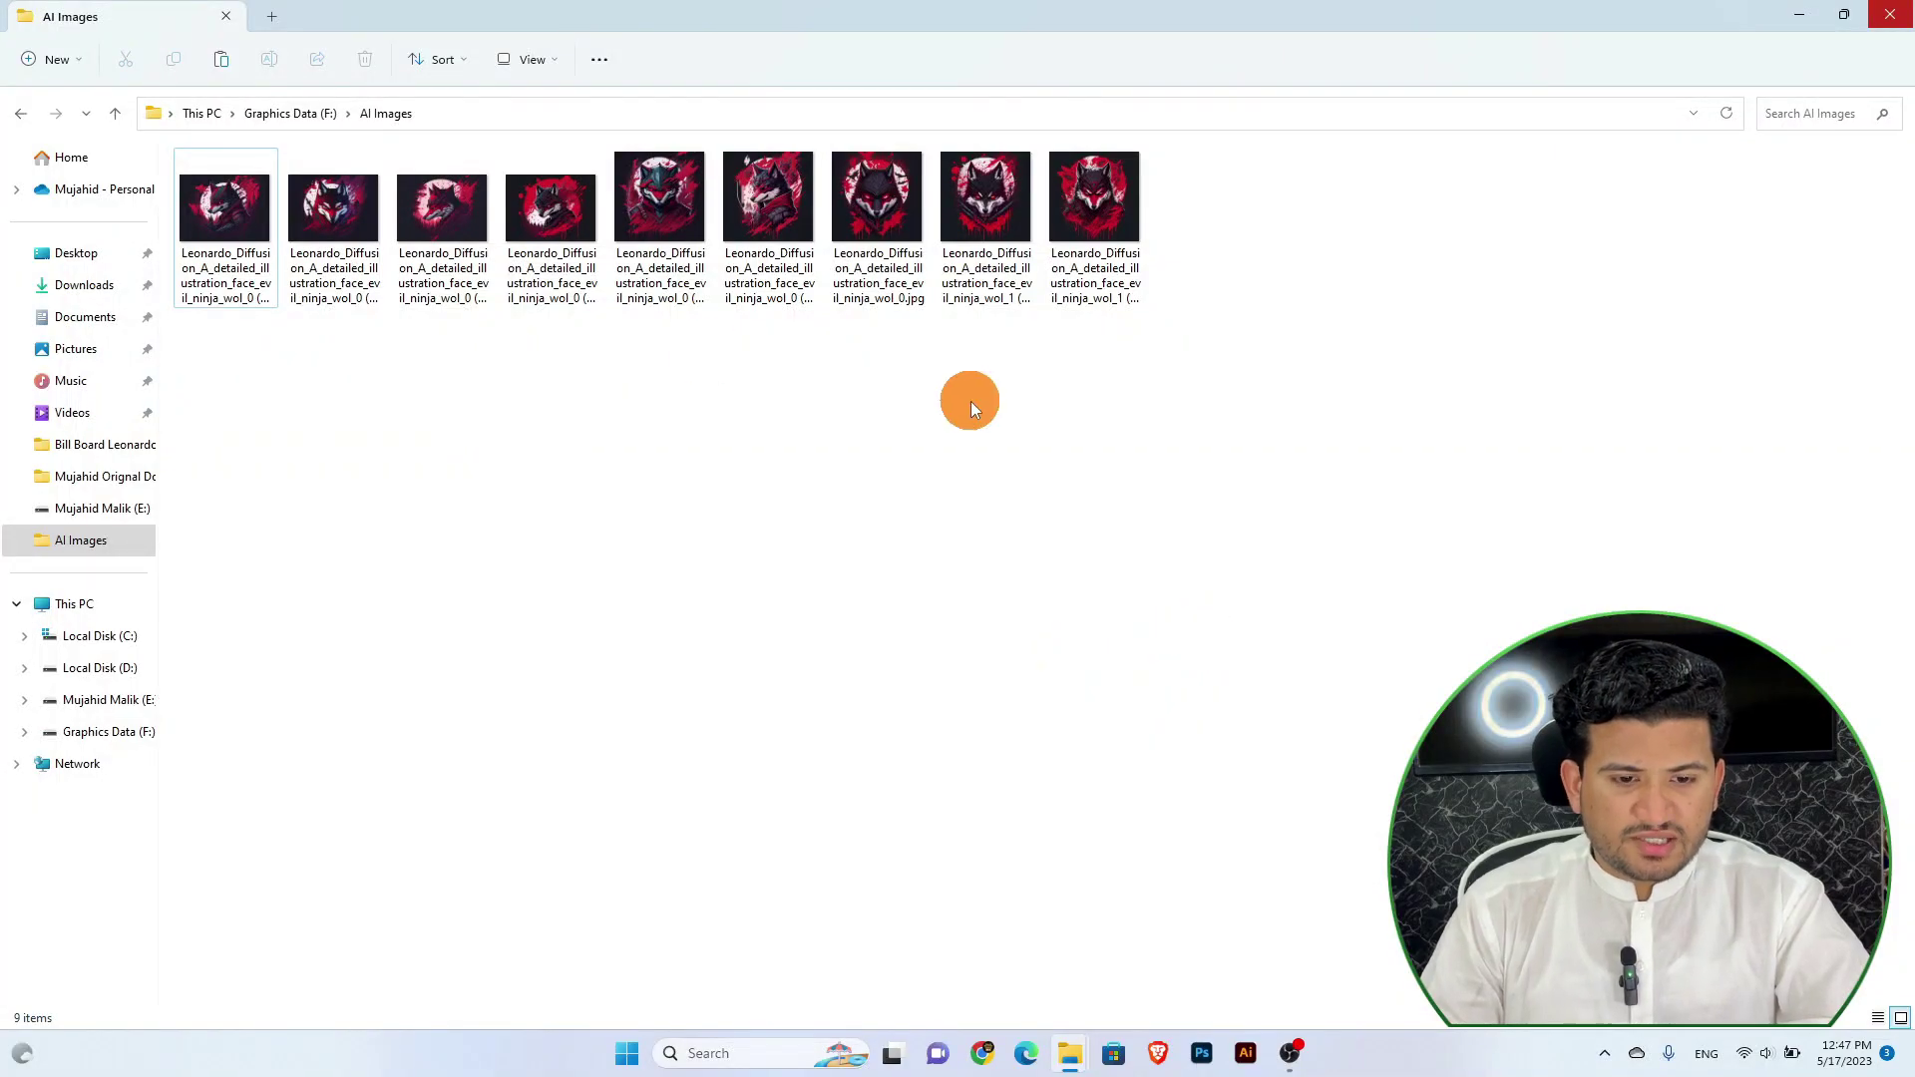
left_click(261, 225)
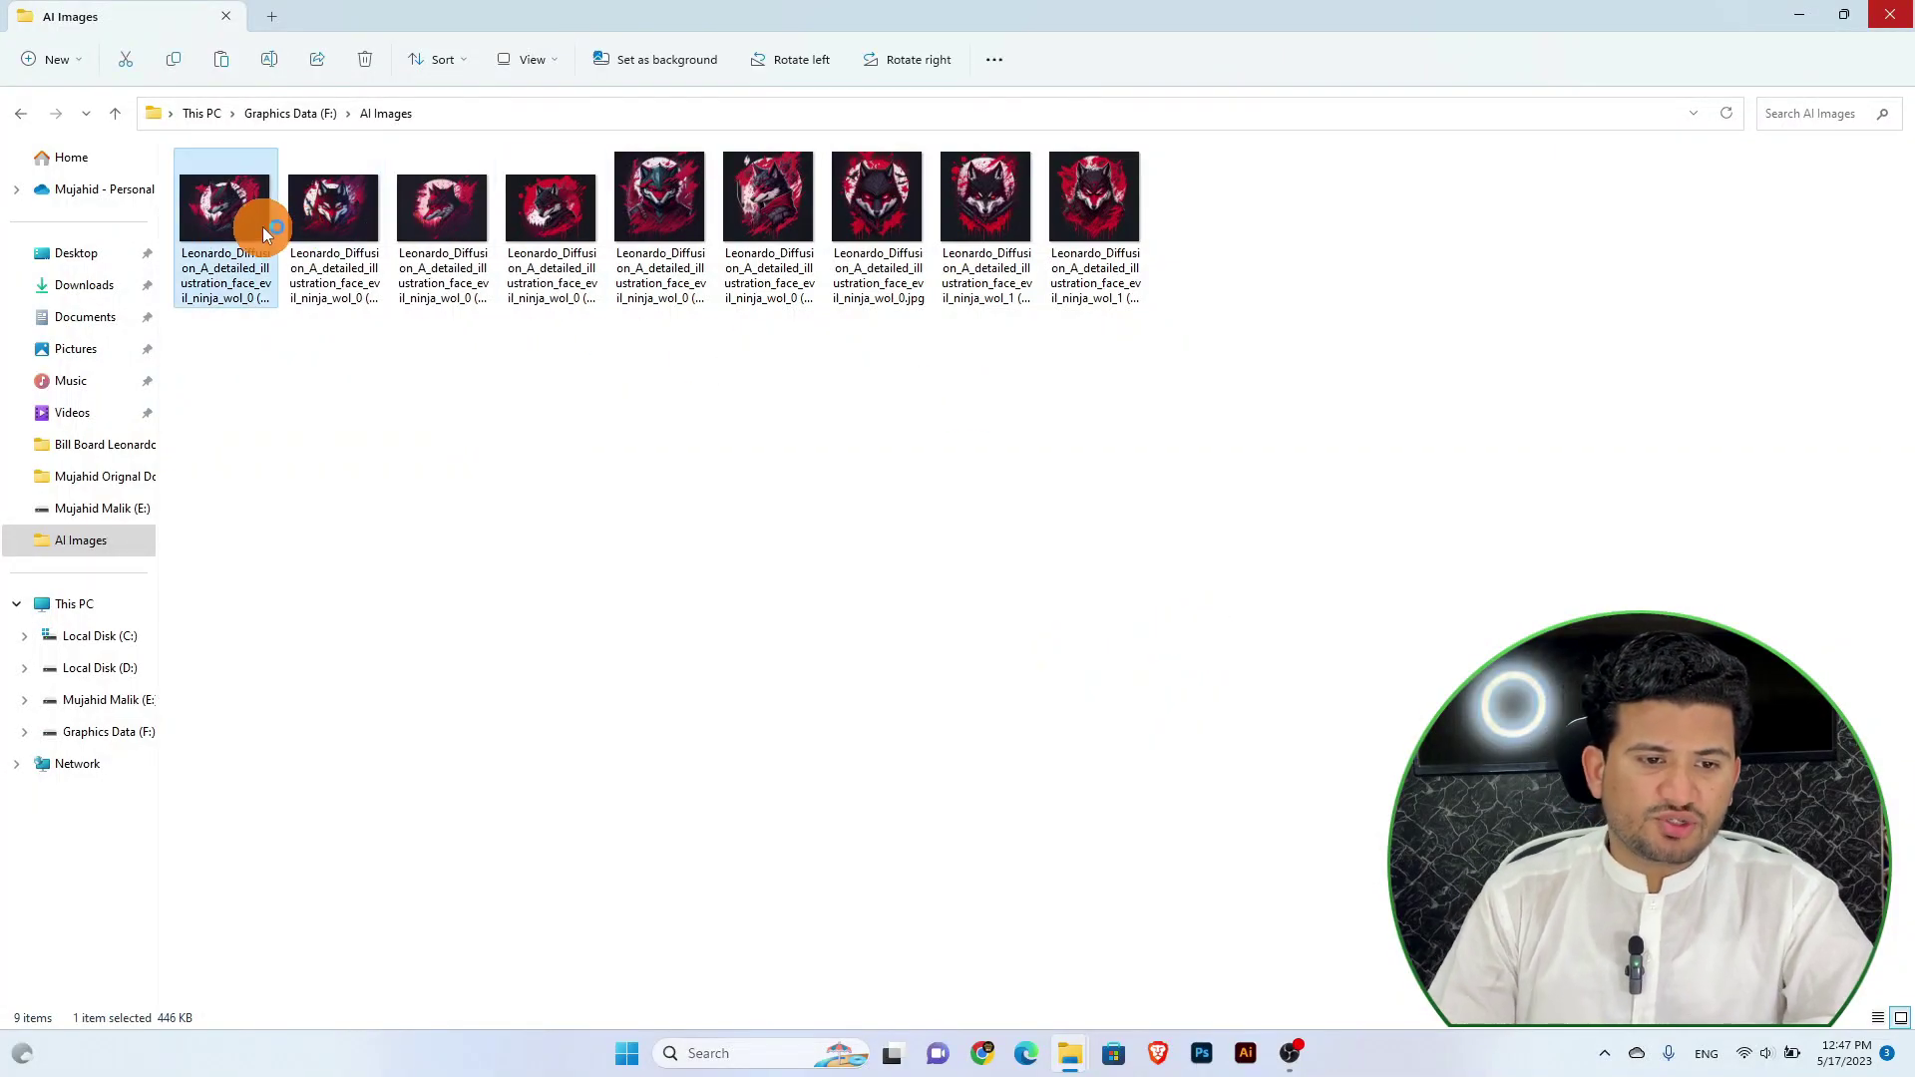
double_click(261, 225)
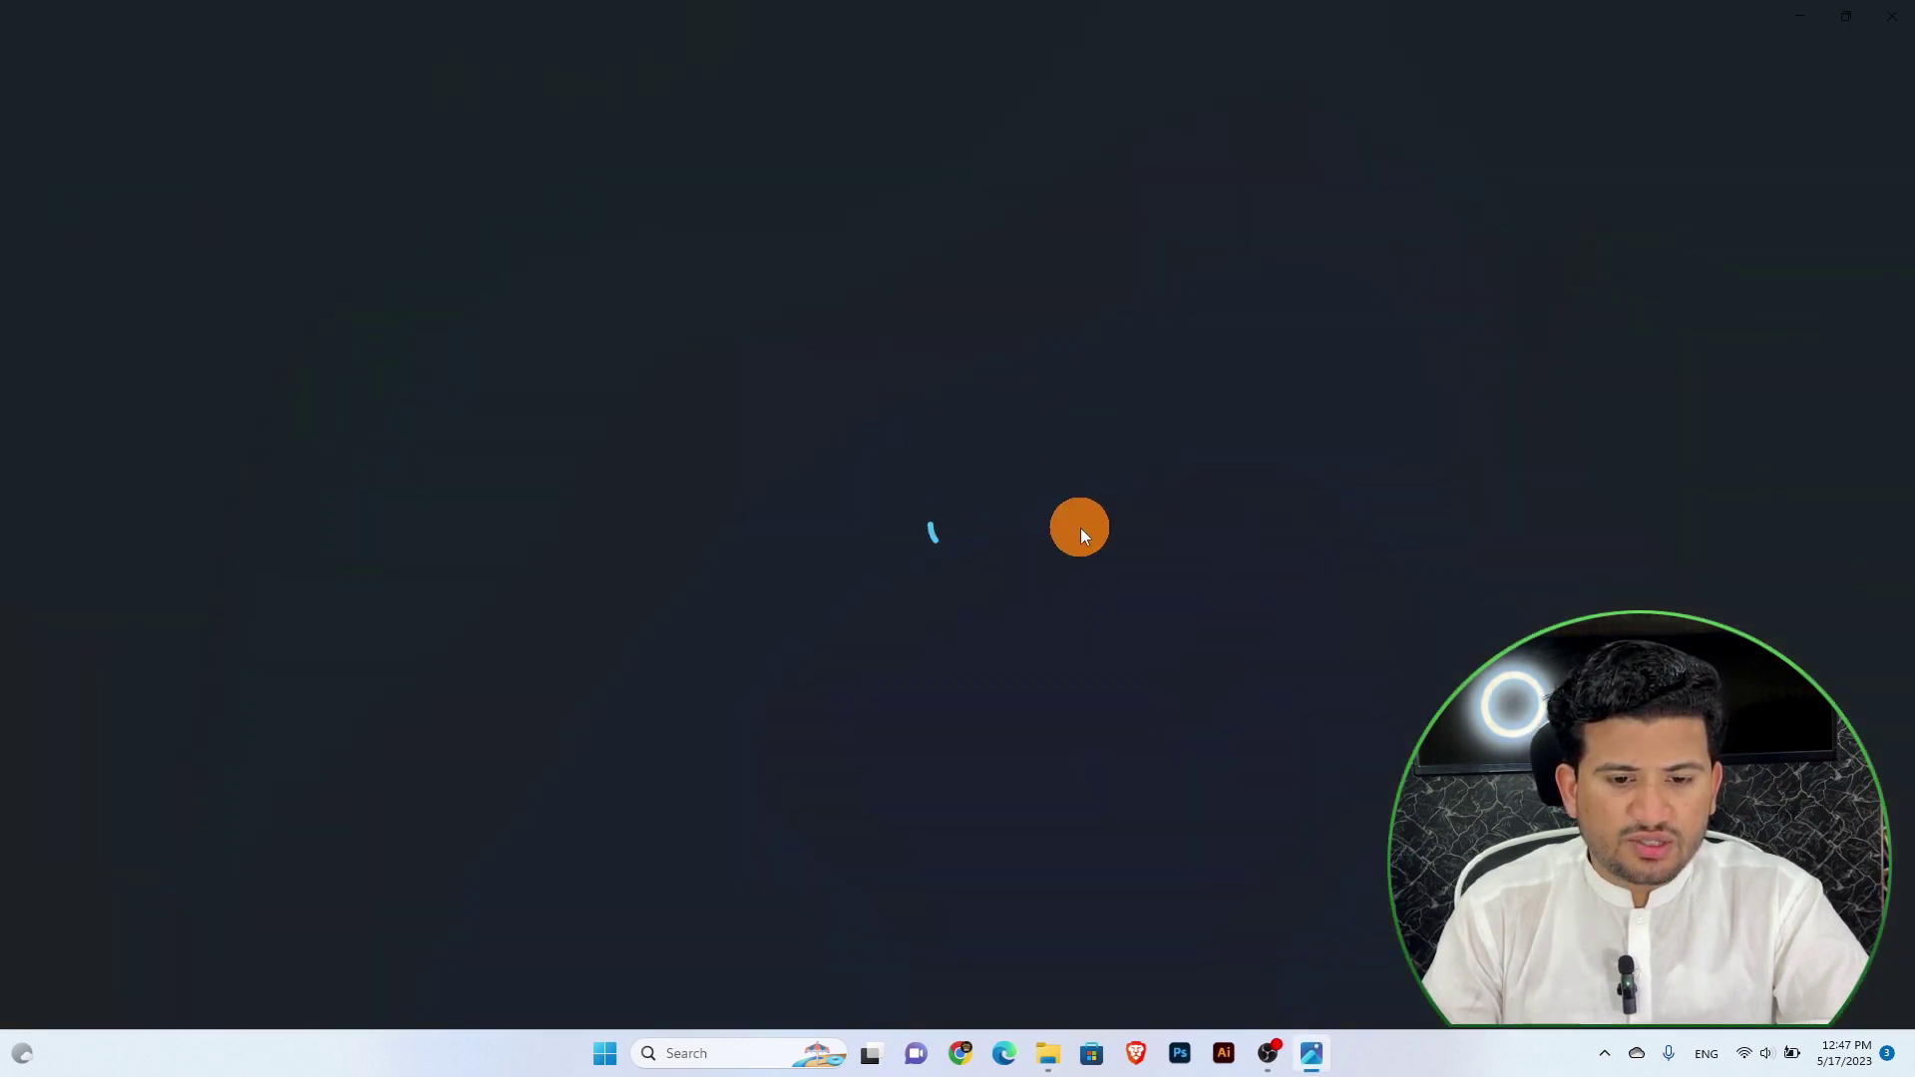
right_click(1011, 467)
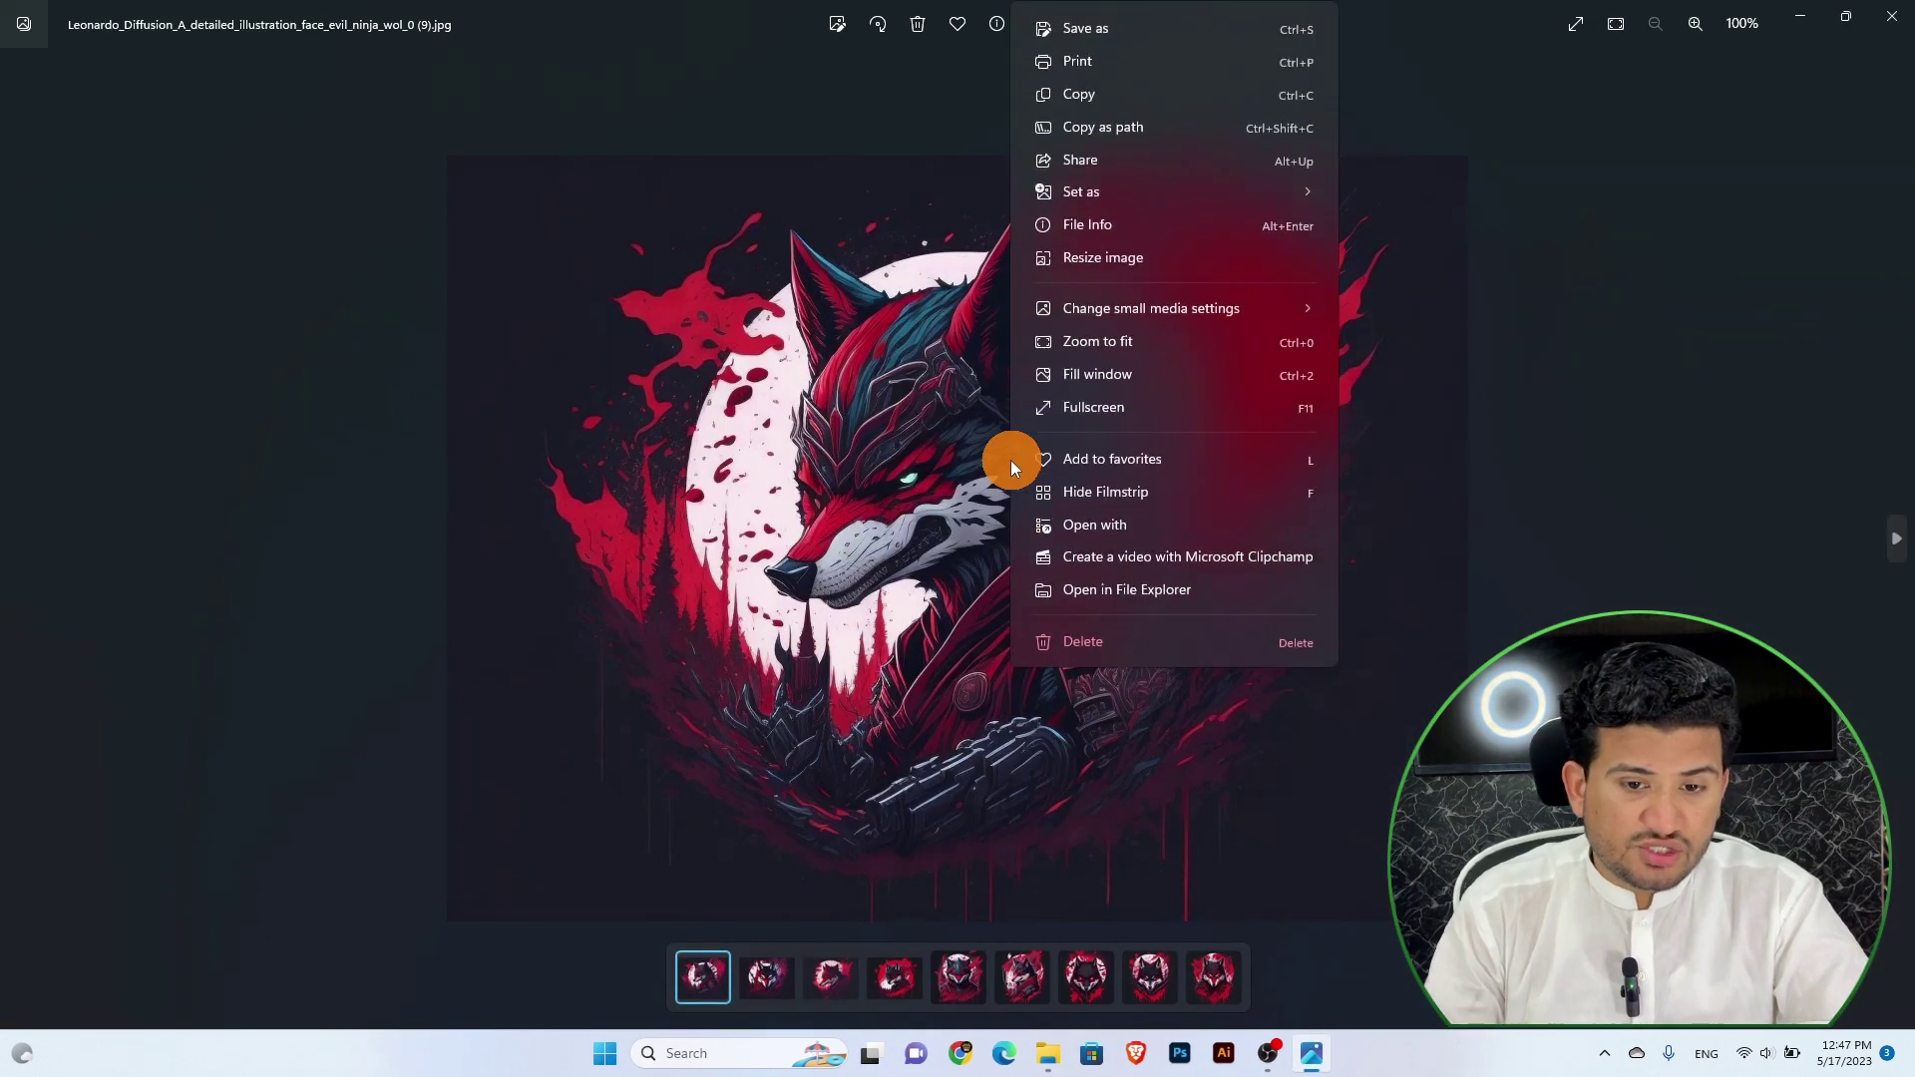
left_click(1088, 223)
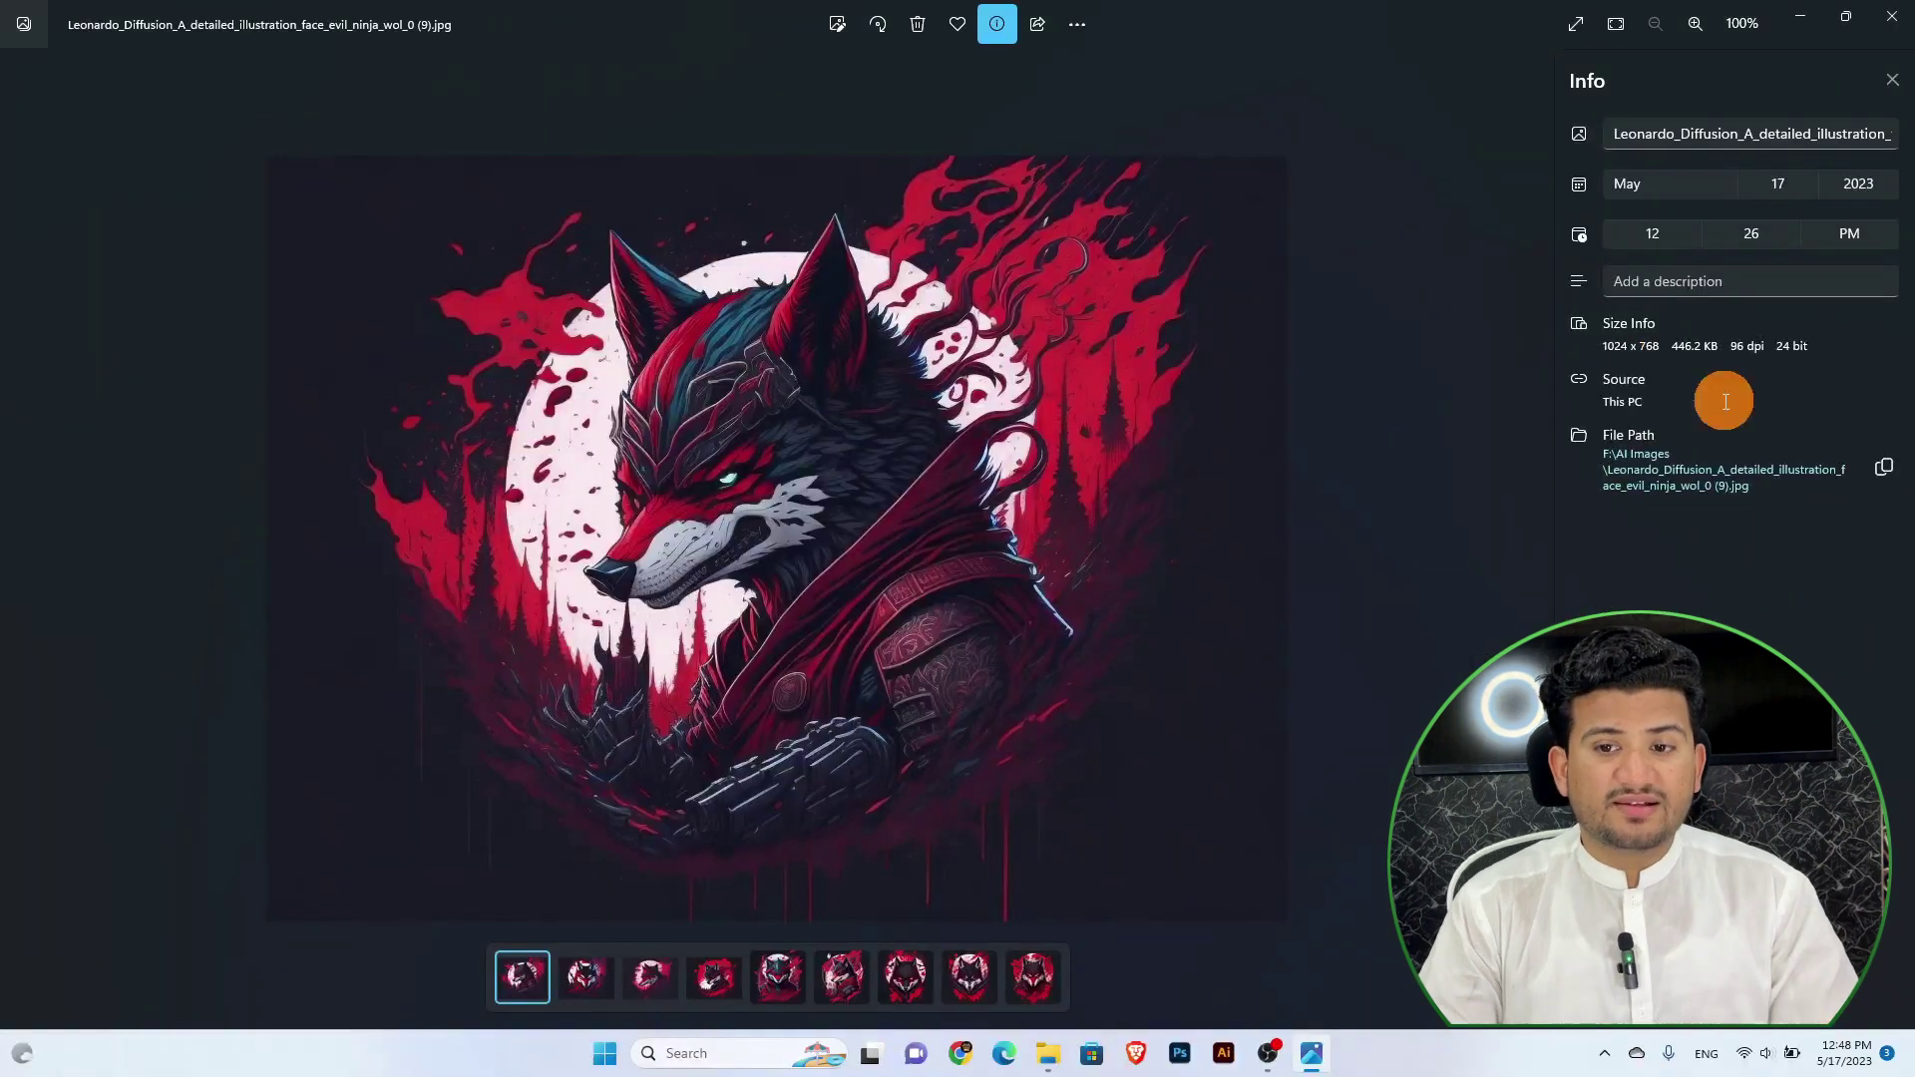
left_click(1907, 12)
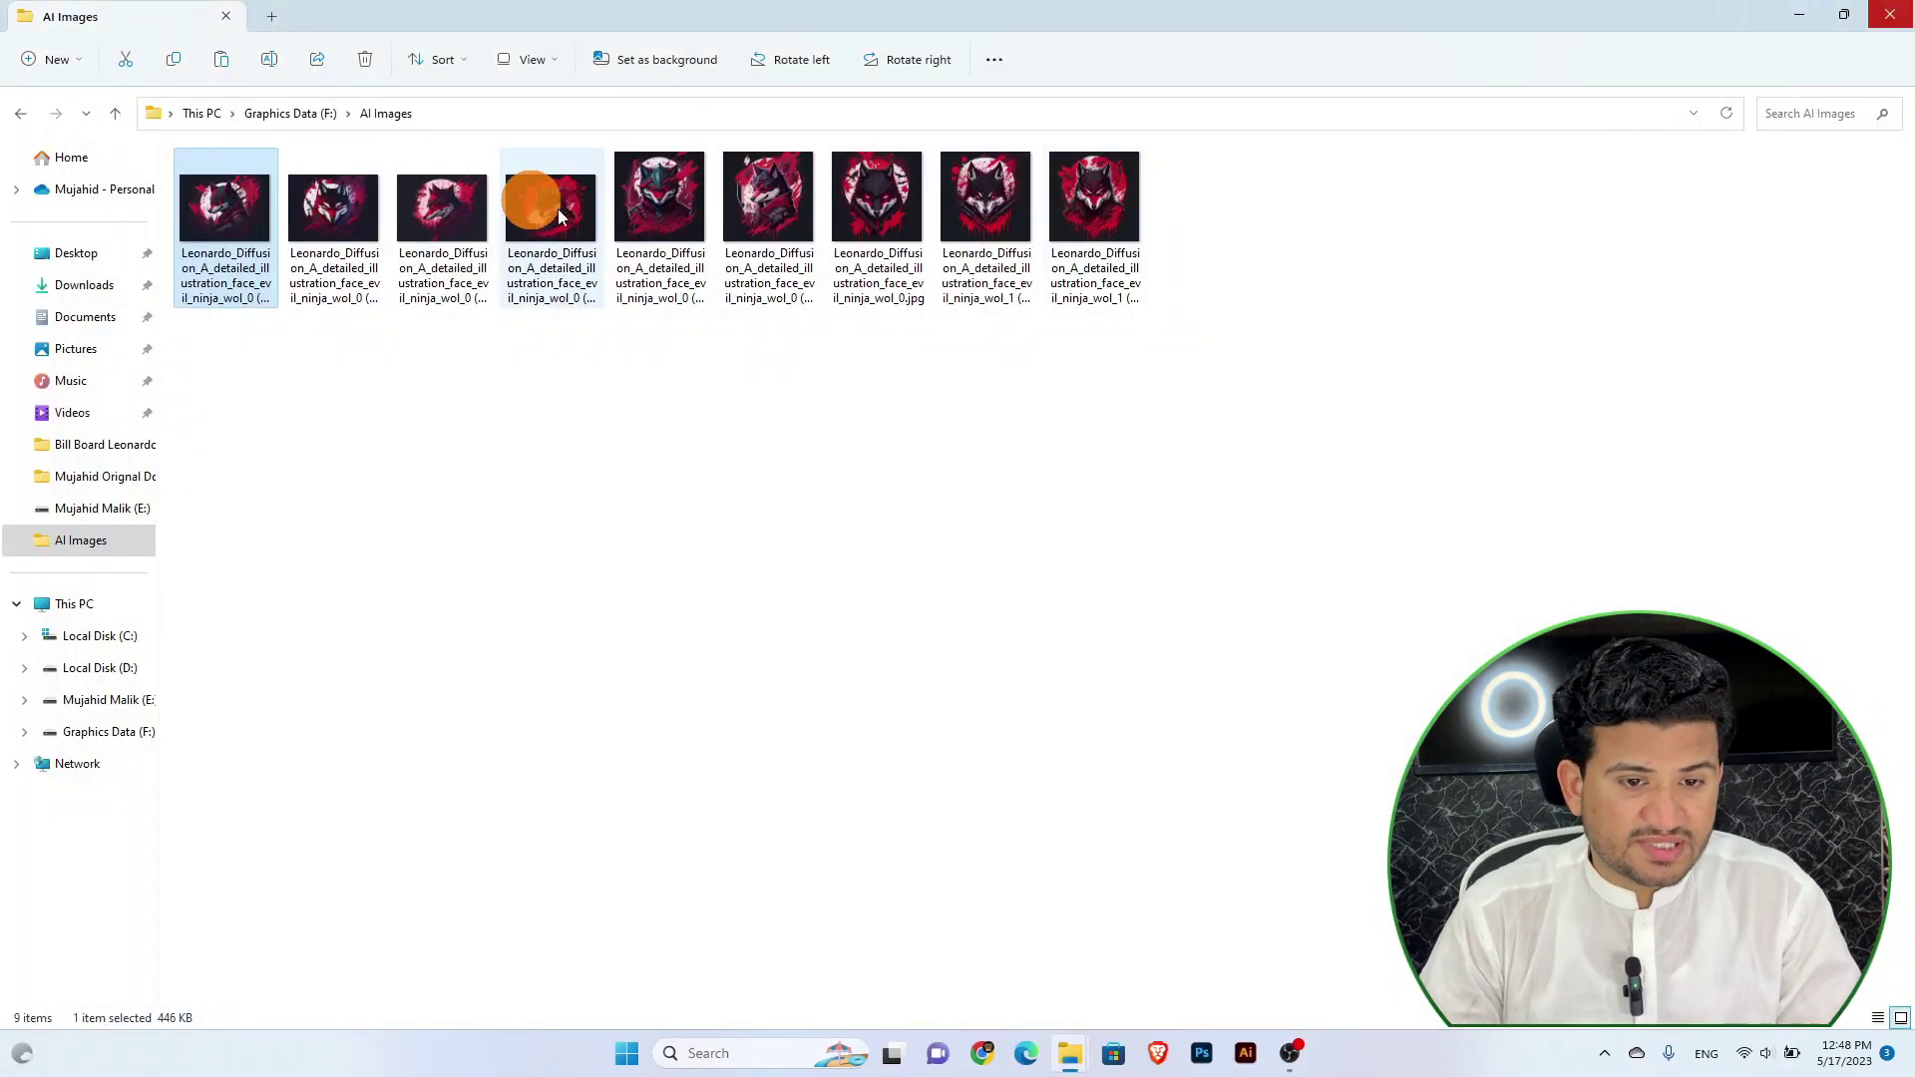
left_click(651, 223)
right_click(650, 223)
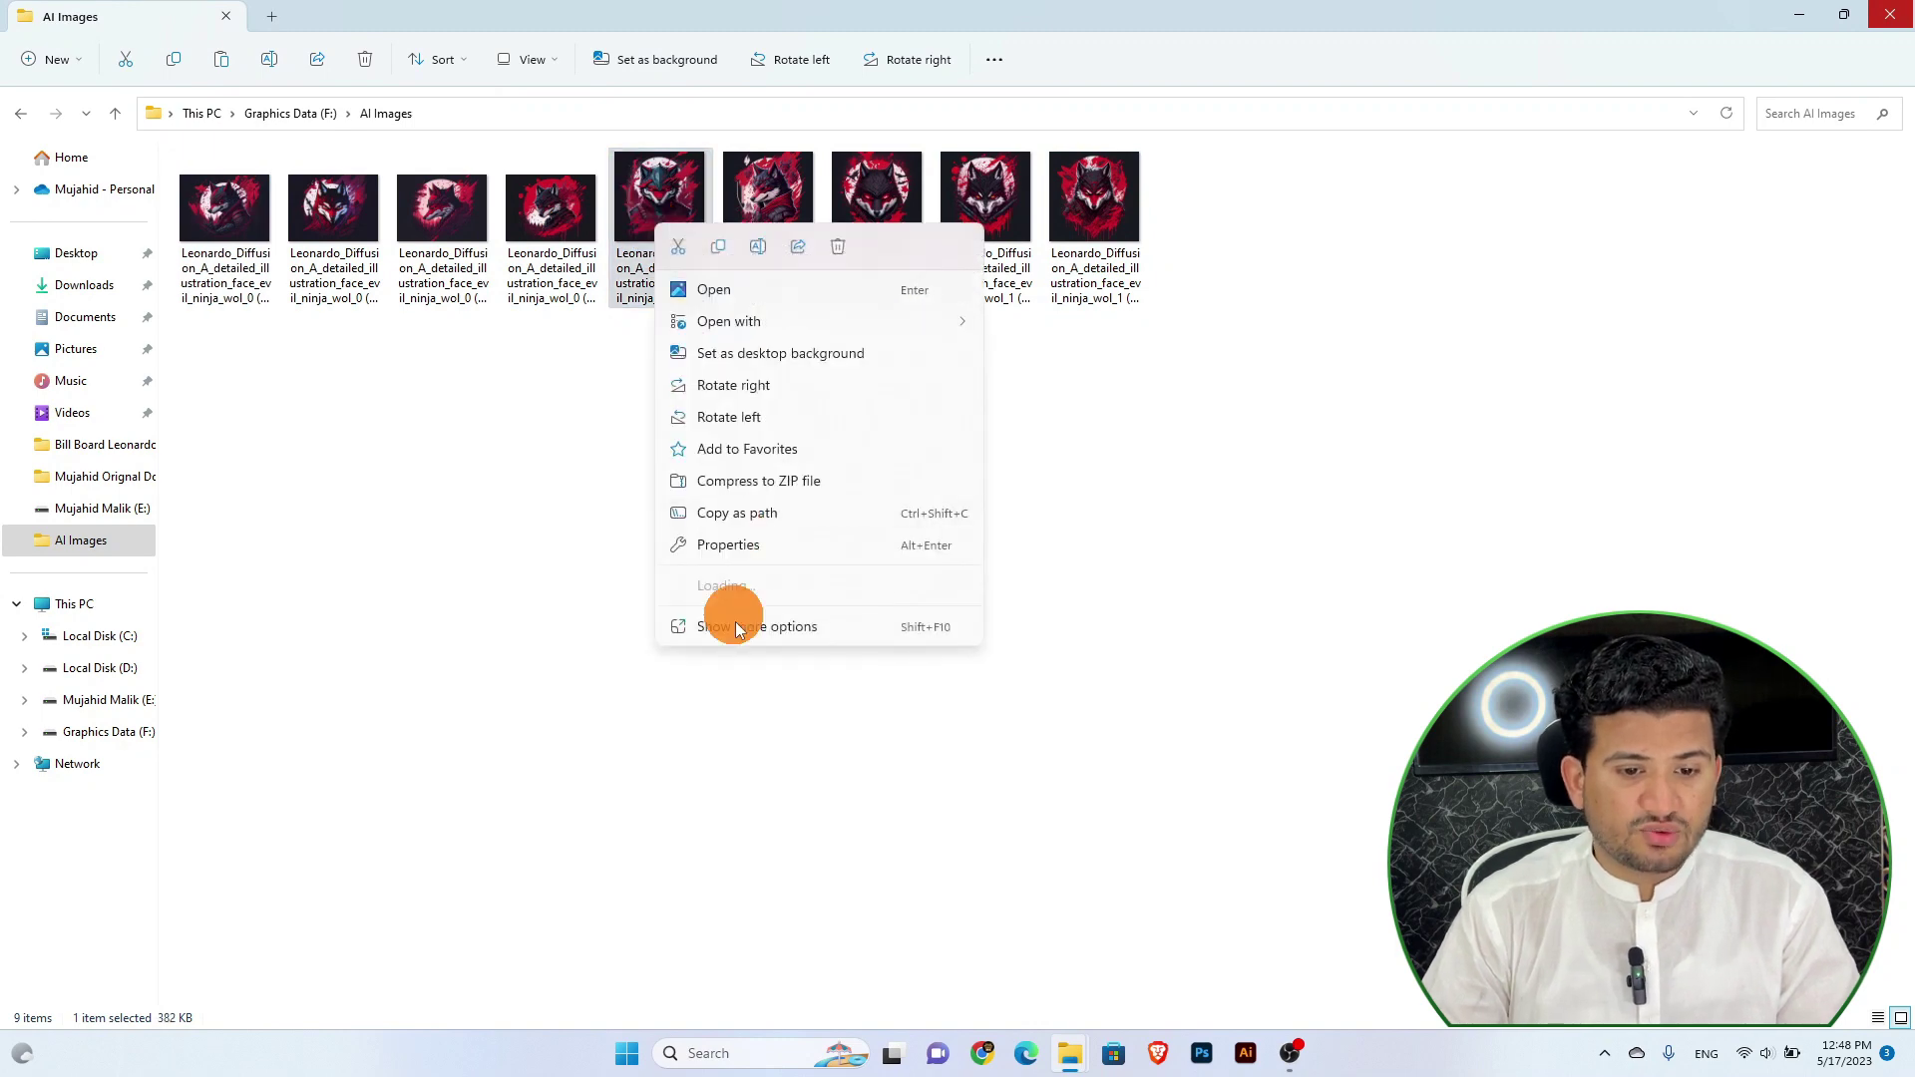
left_click(734, 624)
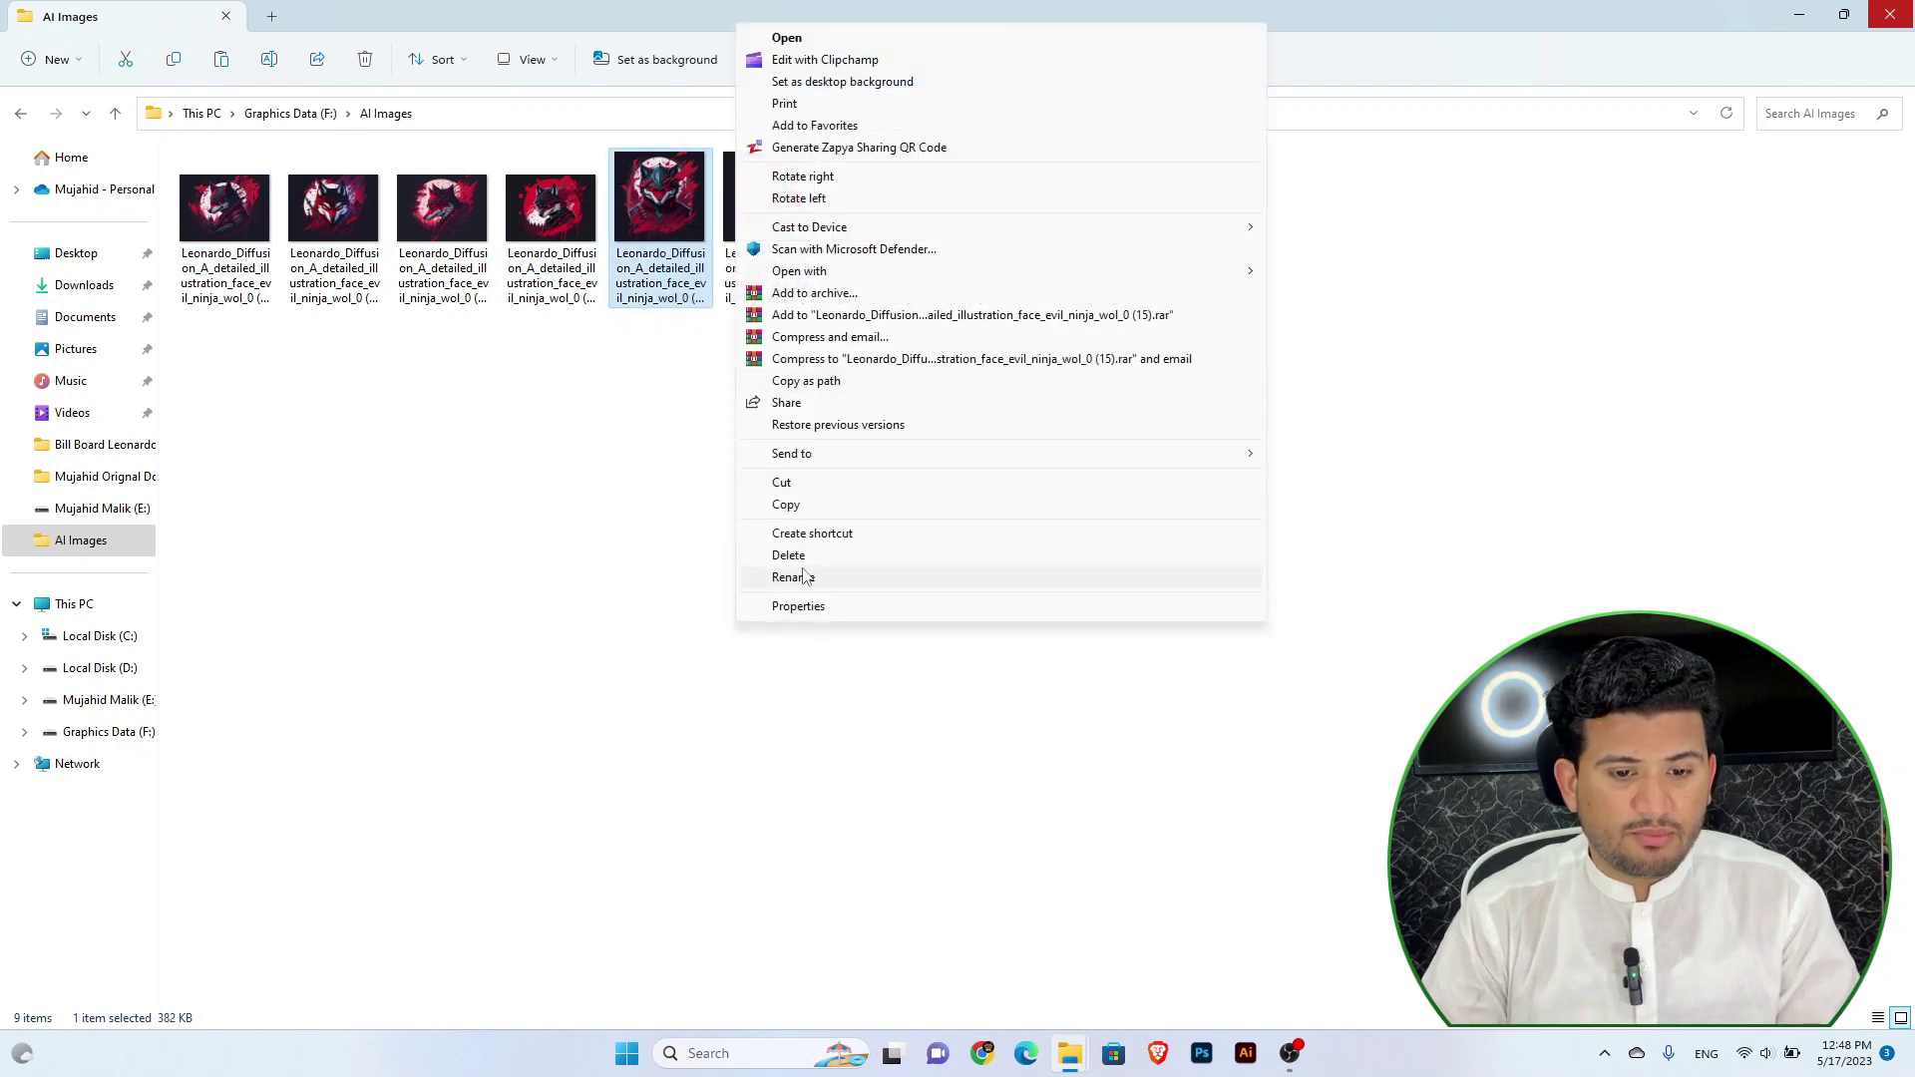
left_click(804, 607)
left_click(872, 557)
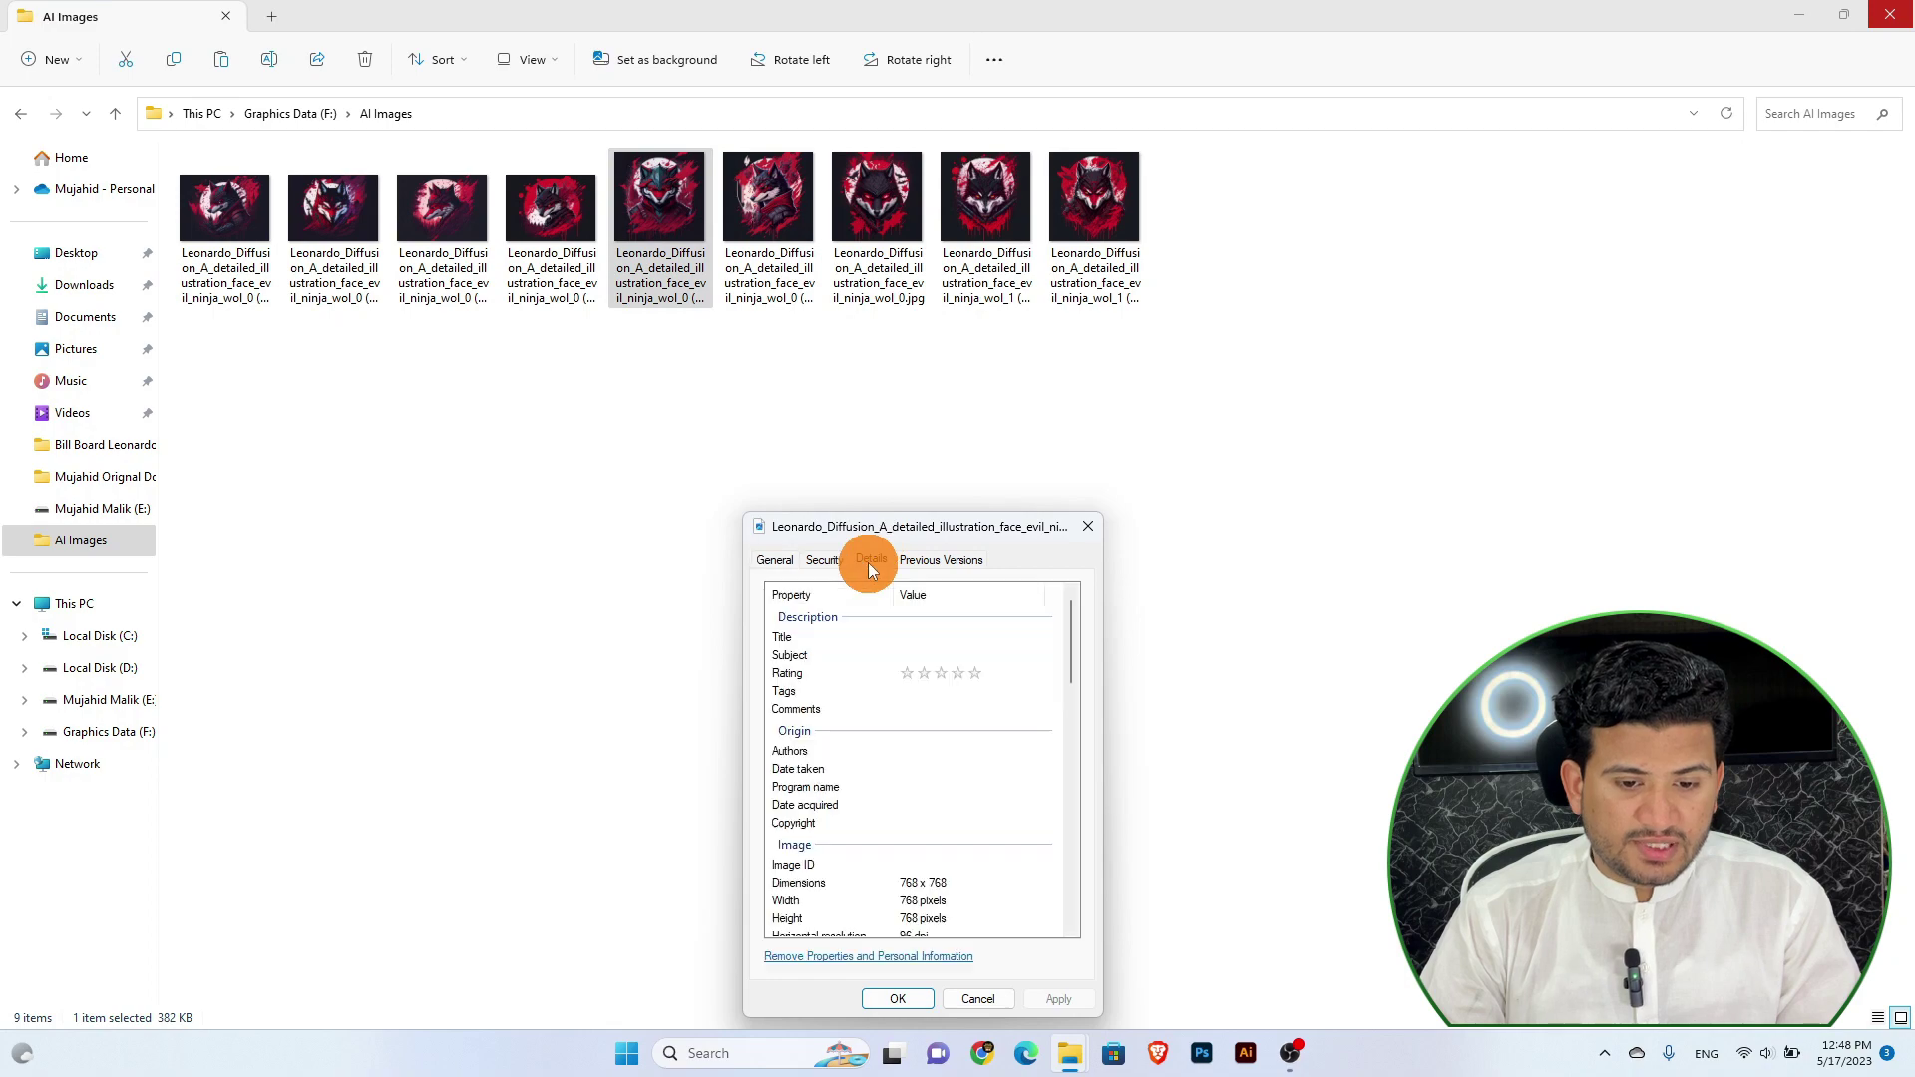
left_click_drag(1076, 639, 1075, 687)
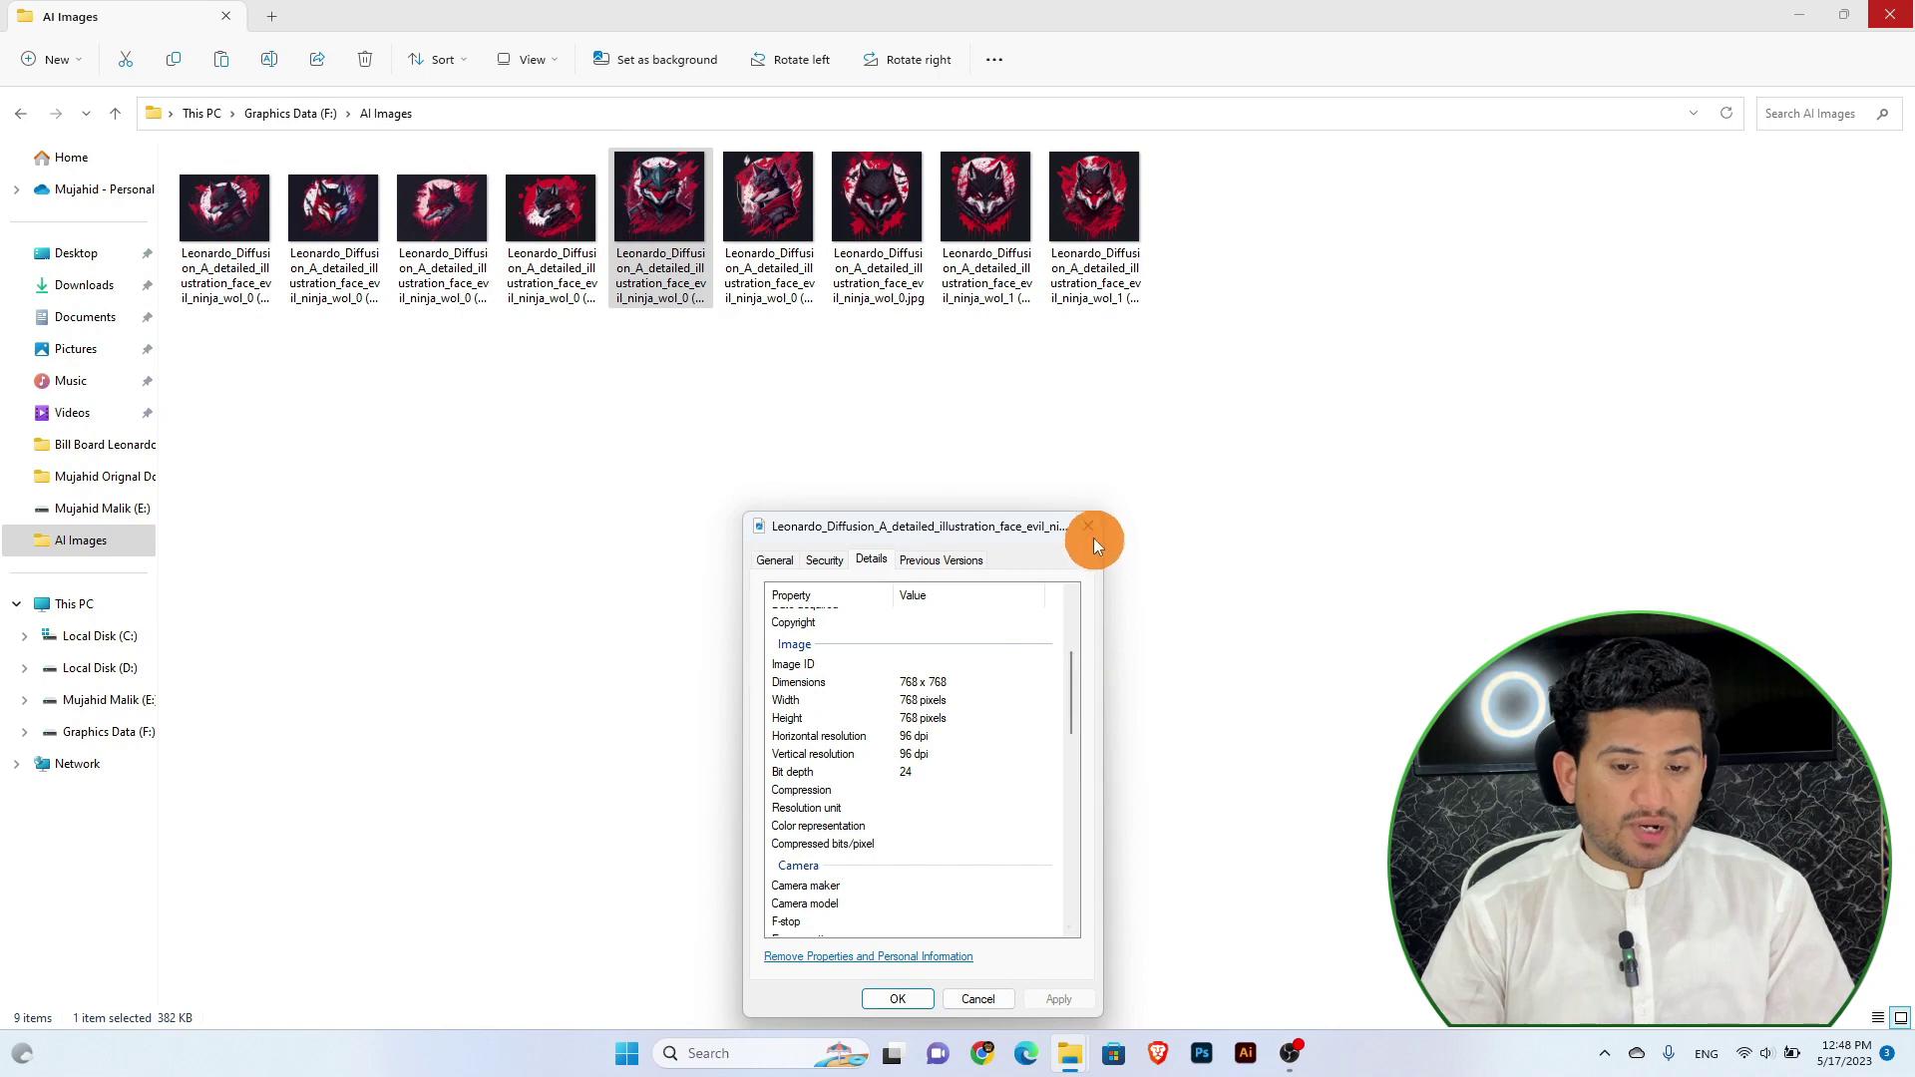
left_click(1089, 530)
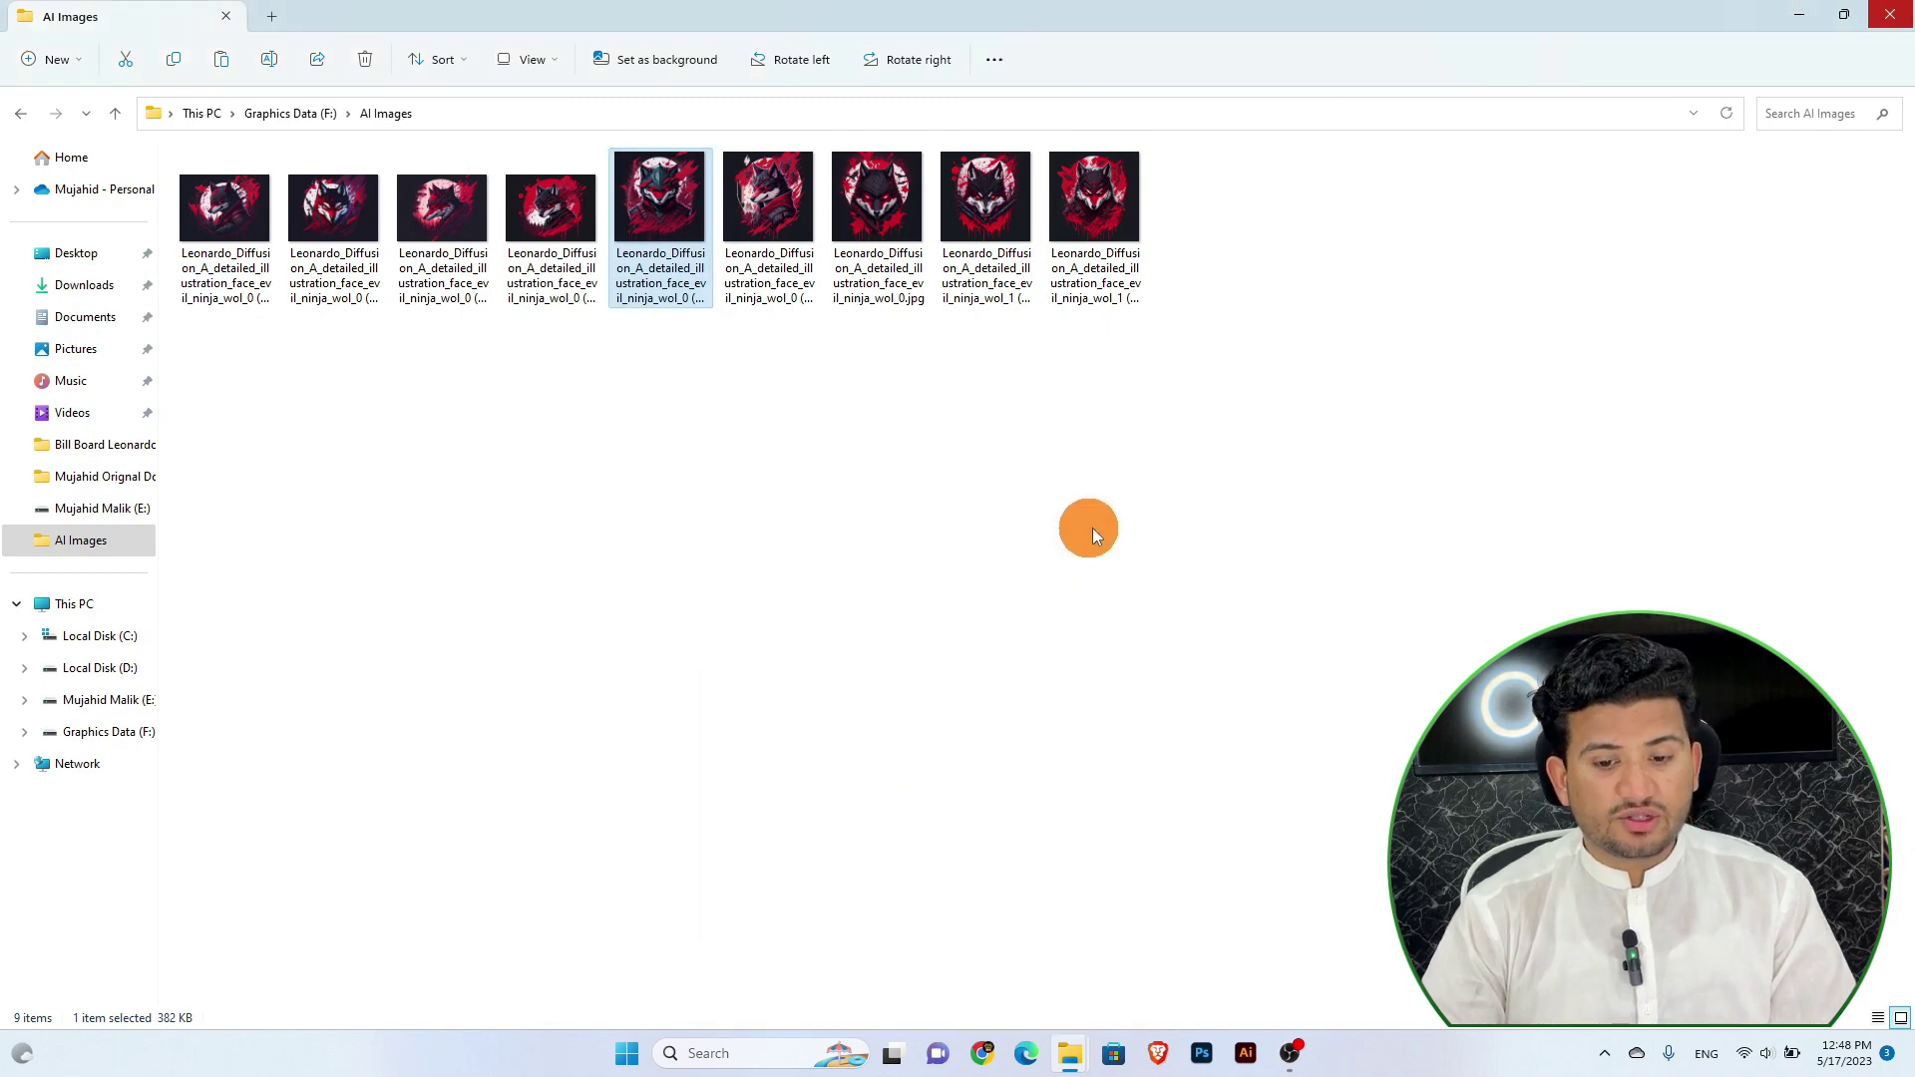
Launch Photoshop from the taskbar so its Home screen lists the recent wolf files
left_click(1201, 1059)
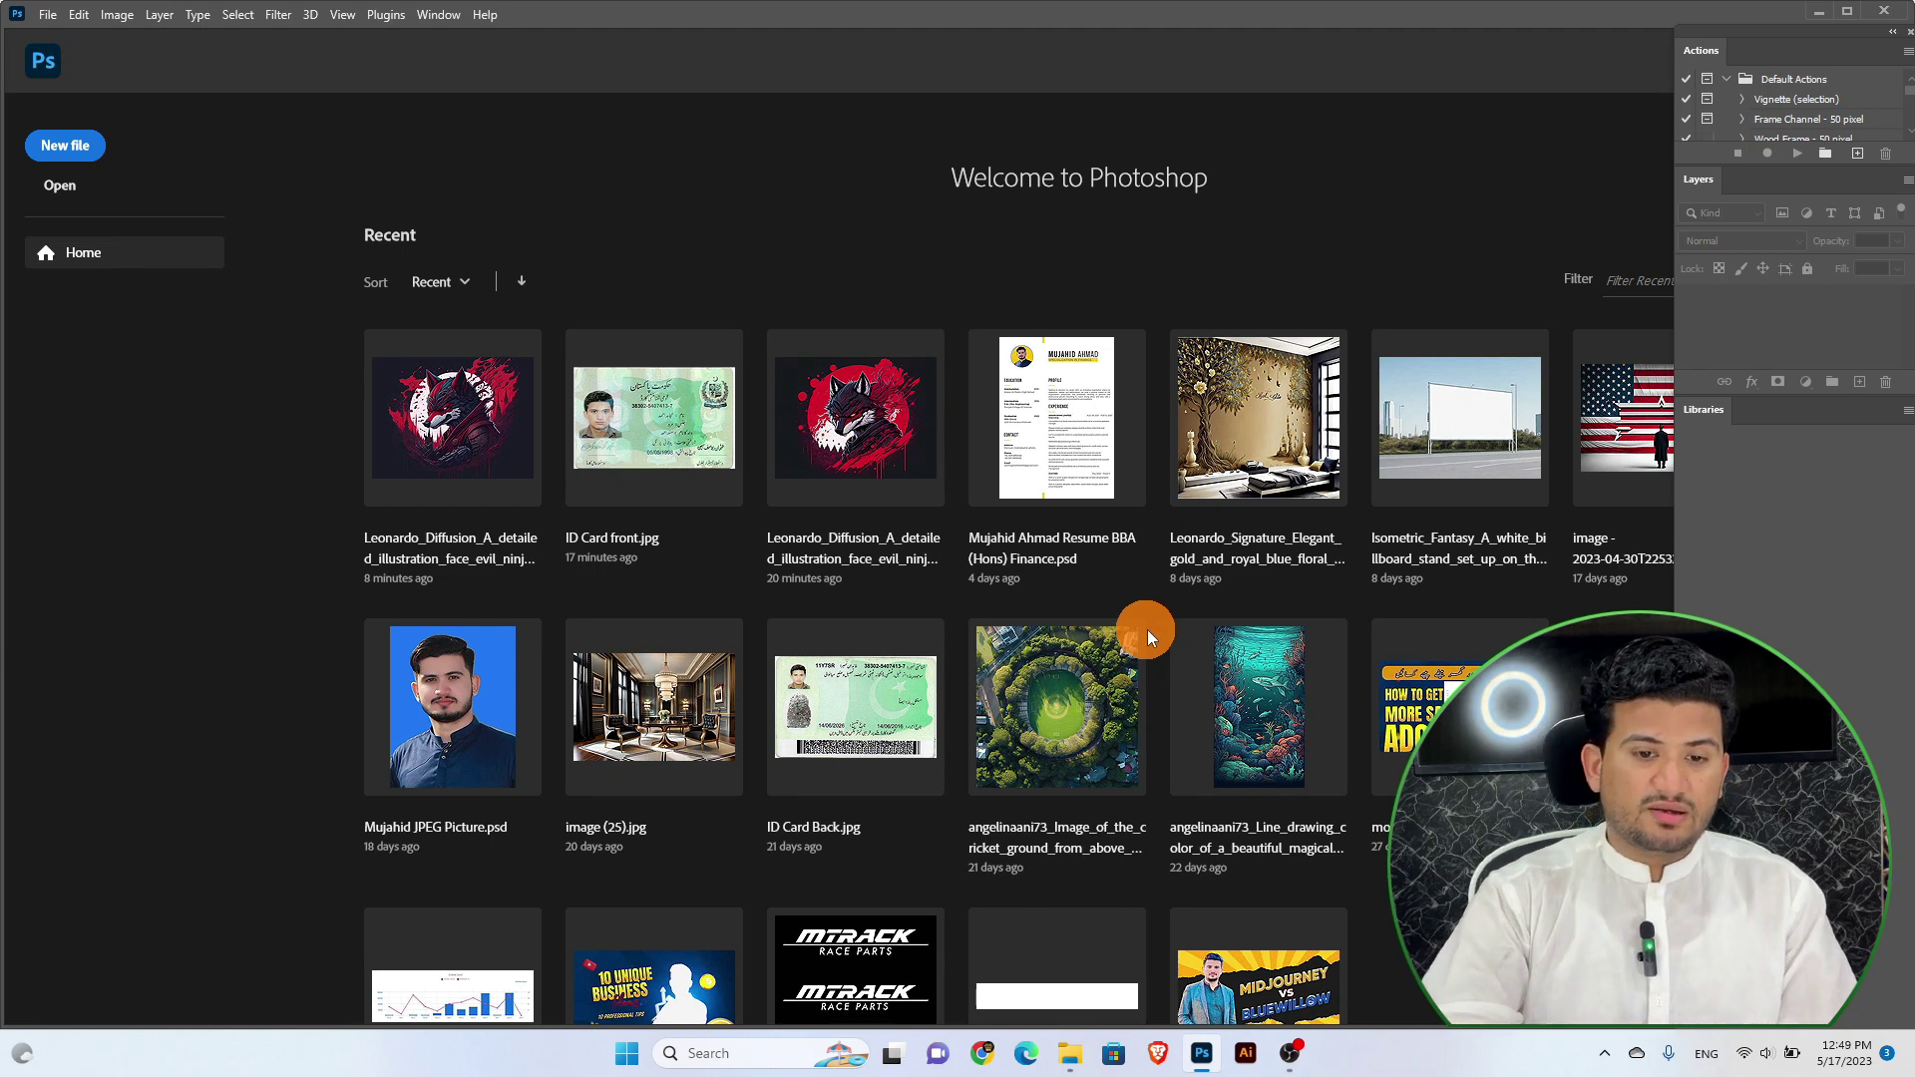
Open the first wolf illustration from AI Images as a 1024 × 768 px document
key("ctrl+o")
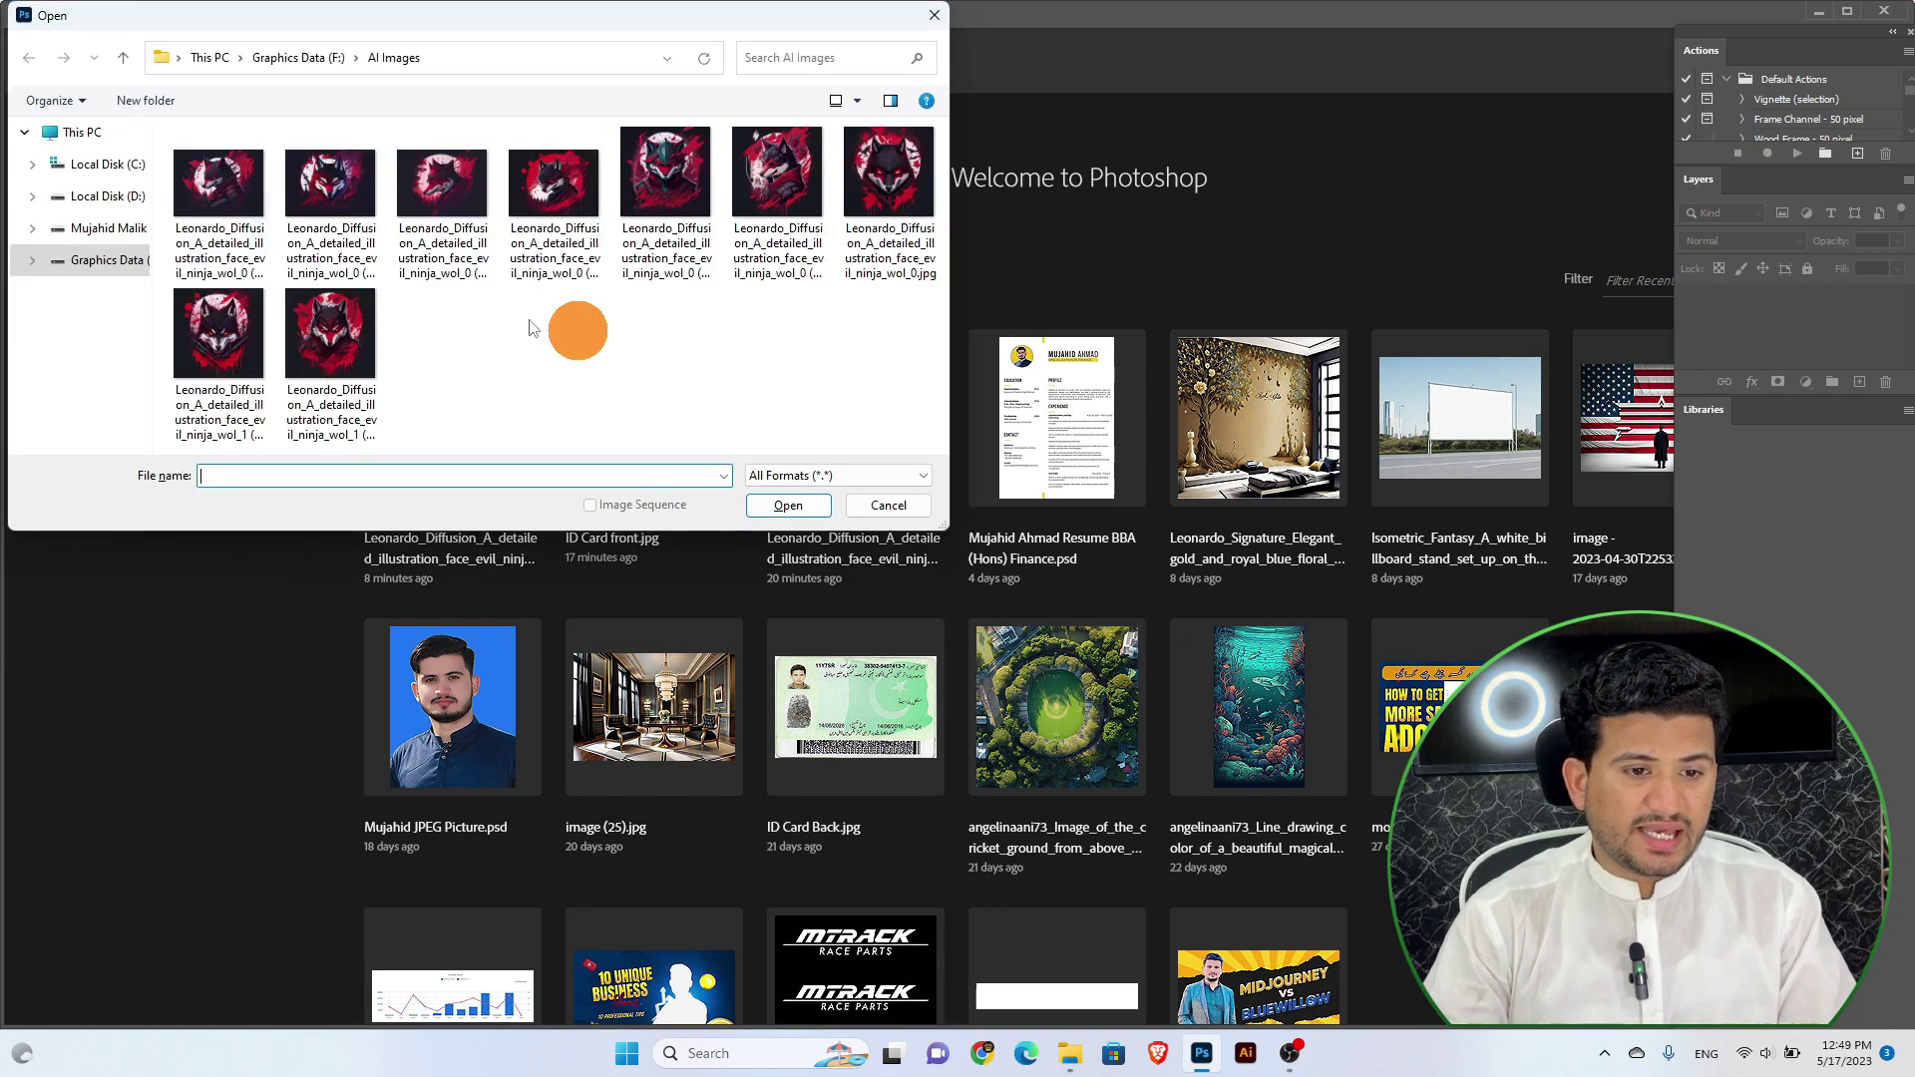
double_click(208, 195)
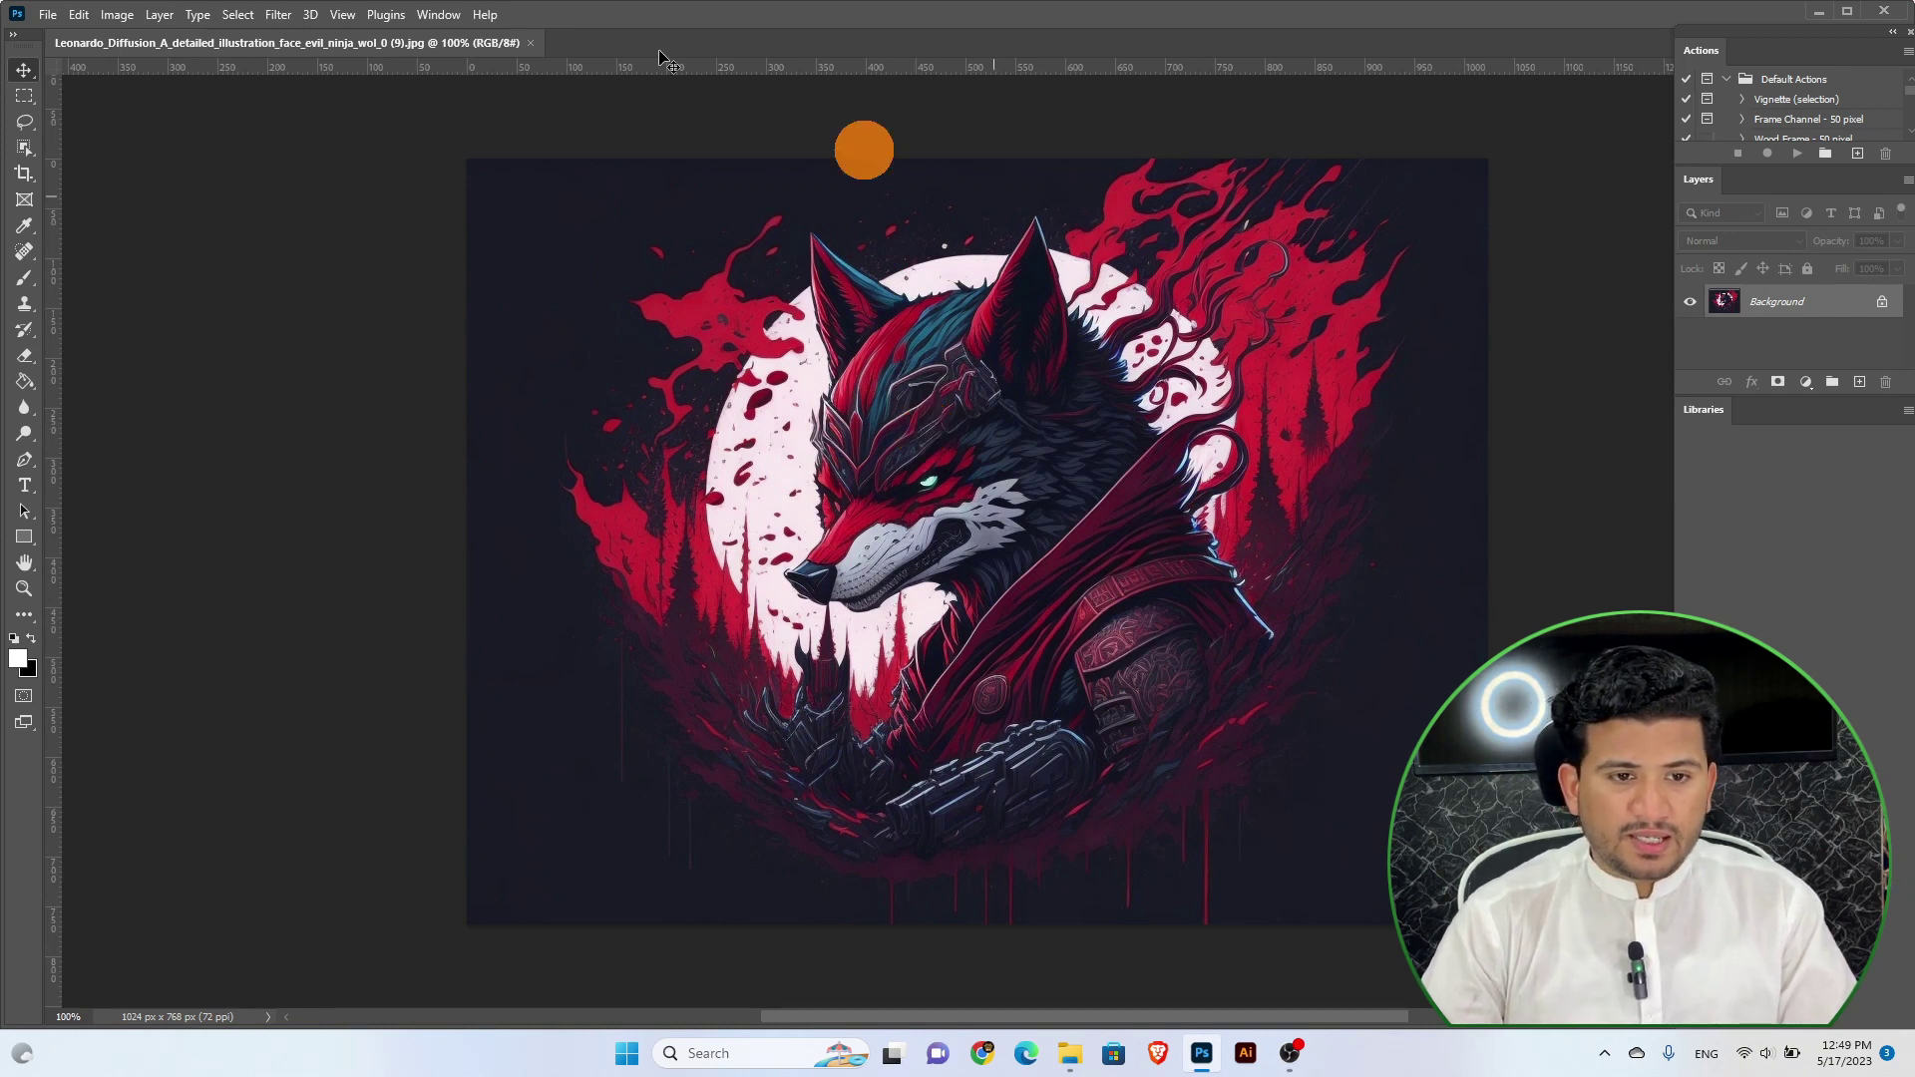
Show the Actions panel and start recording a new 'Image Upscale 32' action in Default Actions
left_click(431, 16)
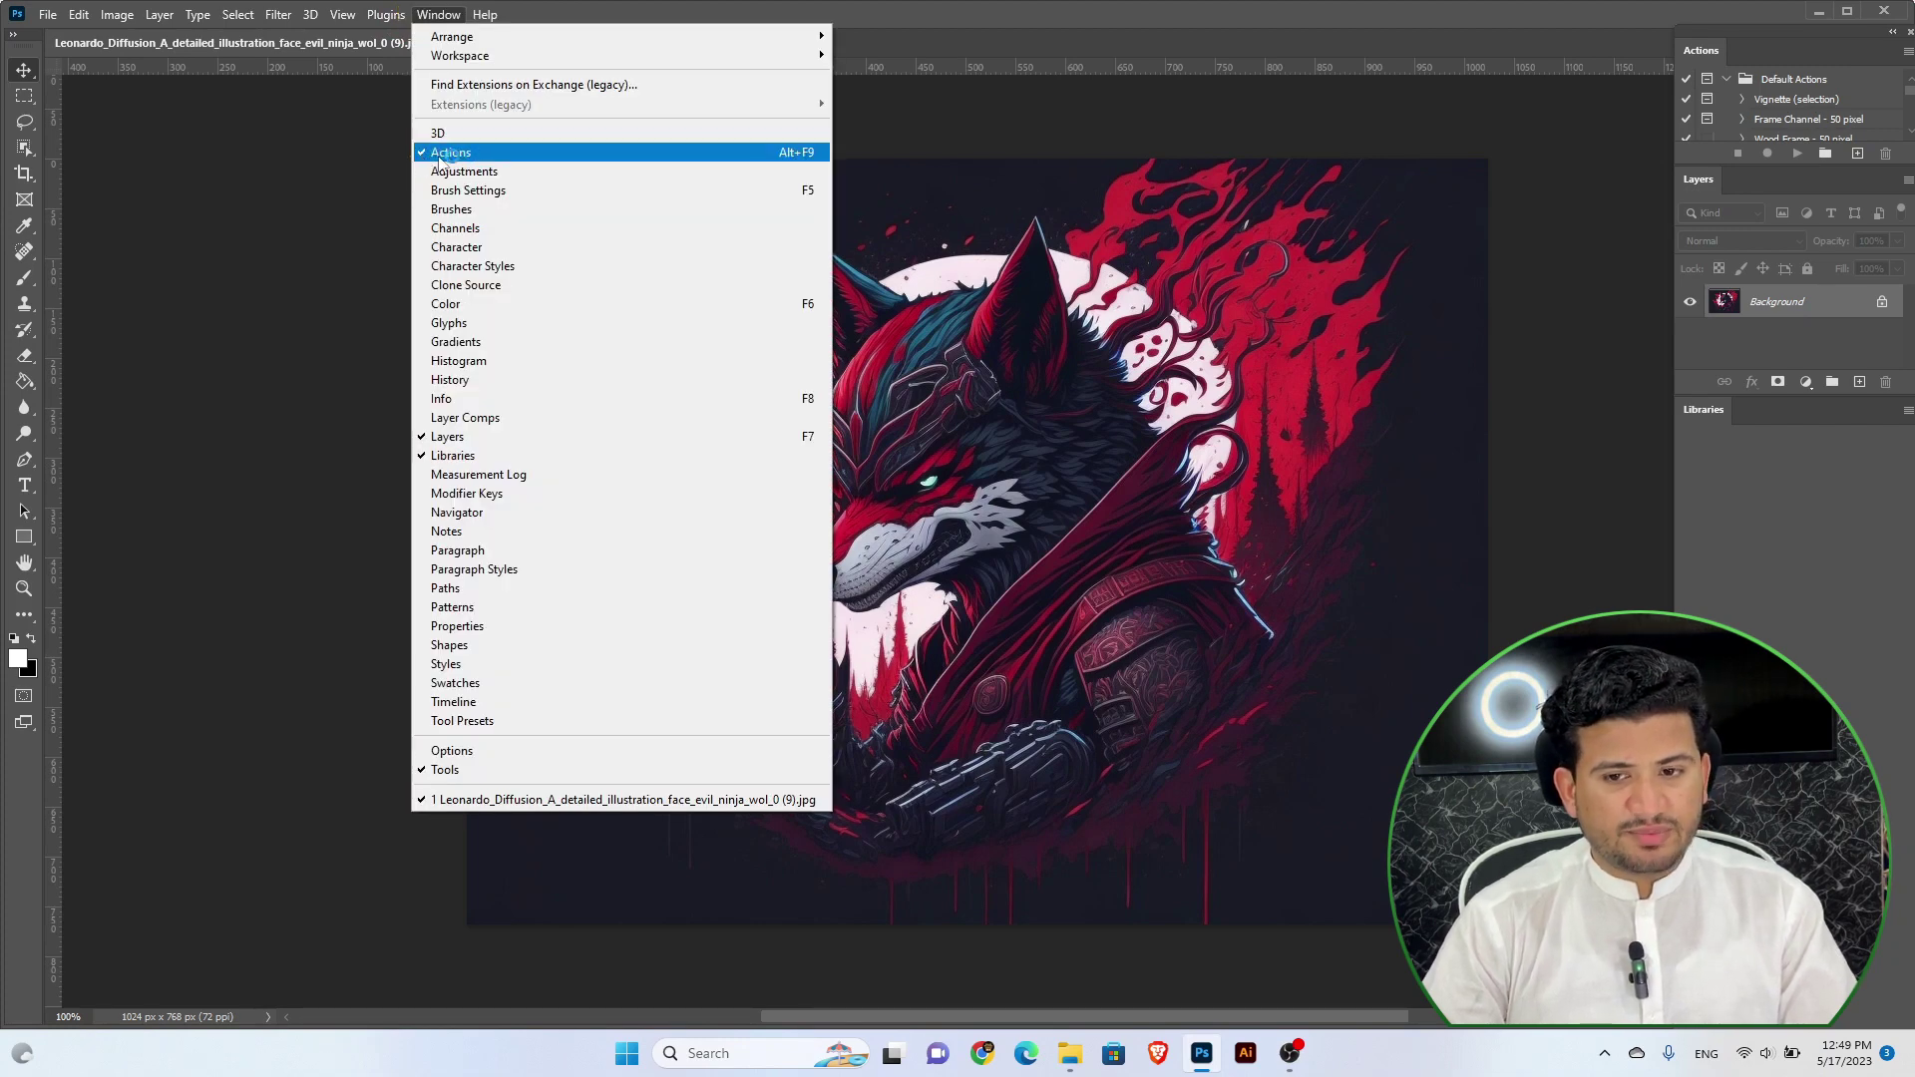
left_click(1766, 78)
left_click(1793, 44)
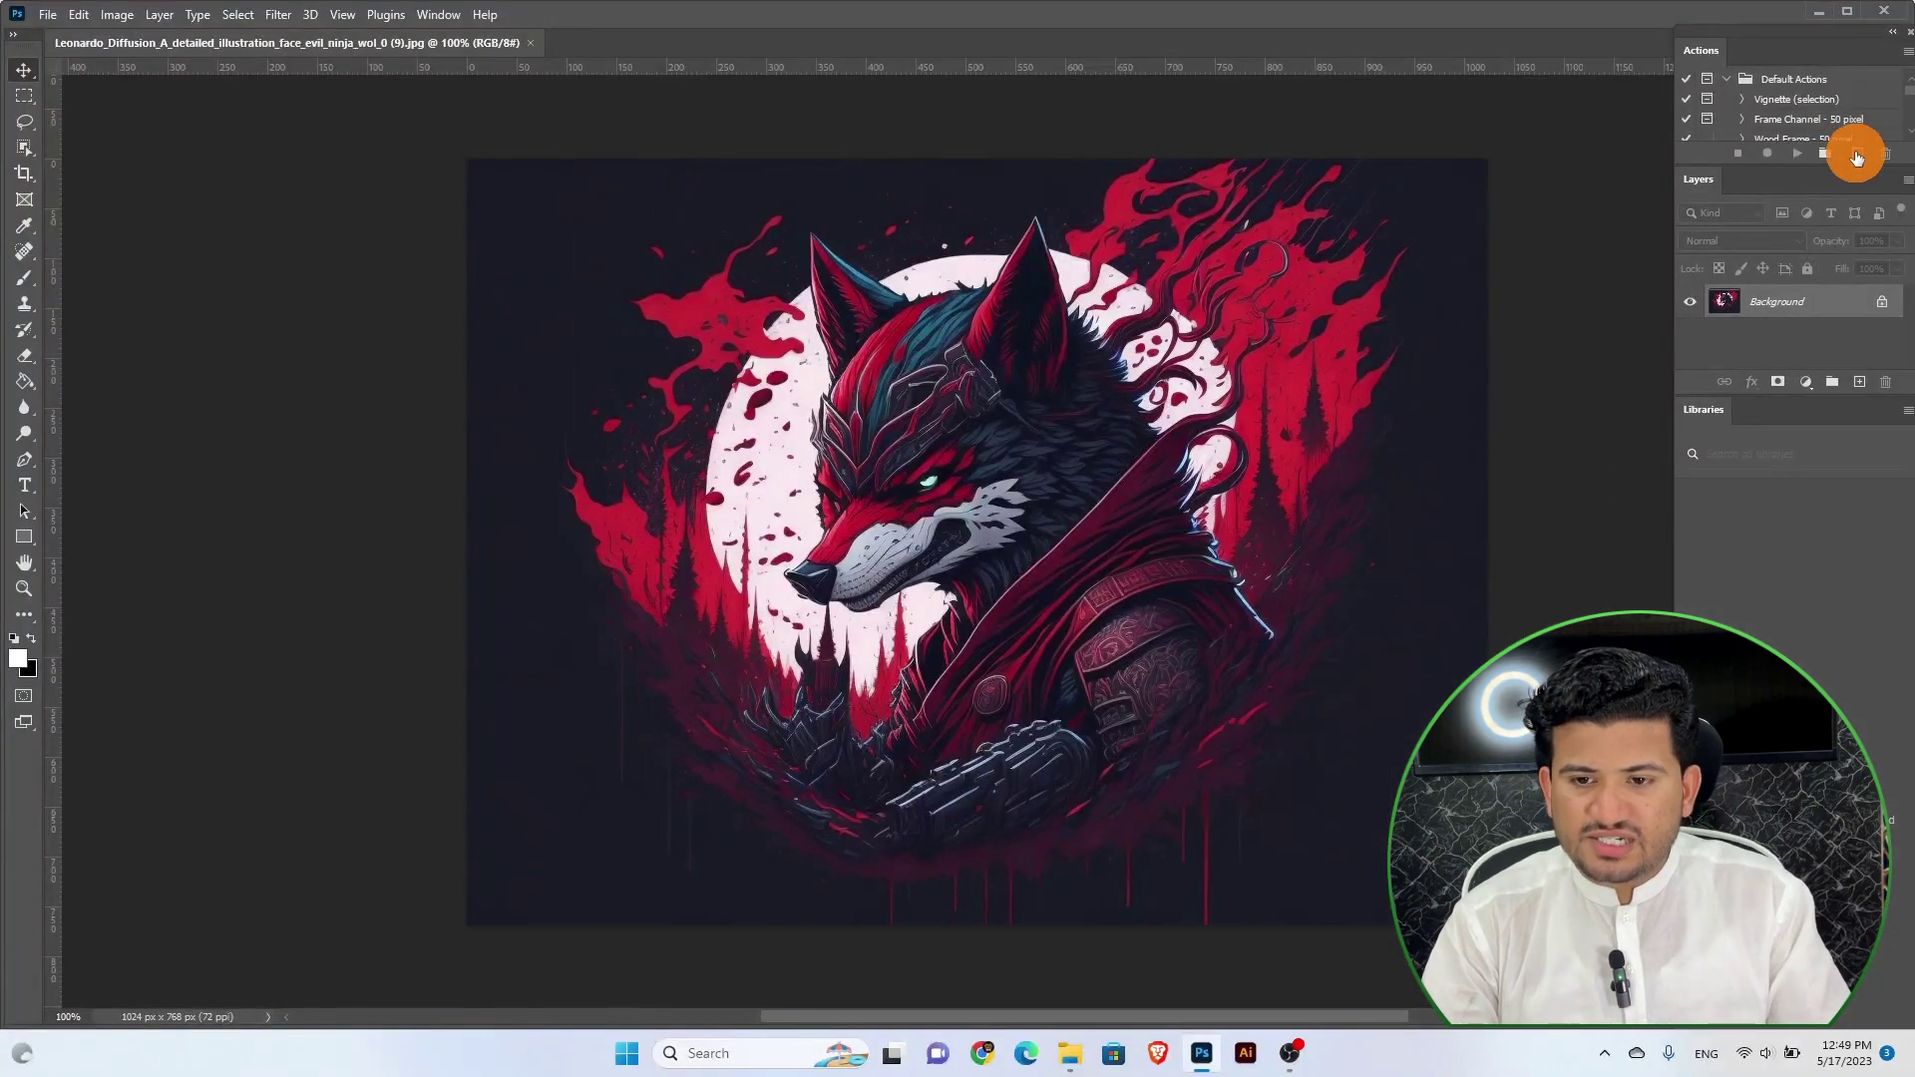
left_click(1857, 158)
left_click(890, 311)
key("BackSpace")
type("Image Upscale")
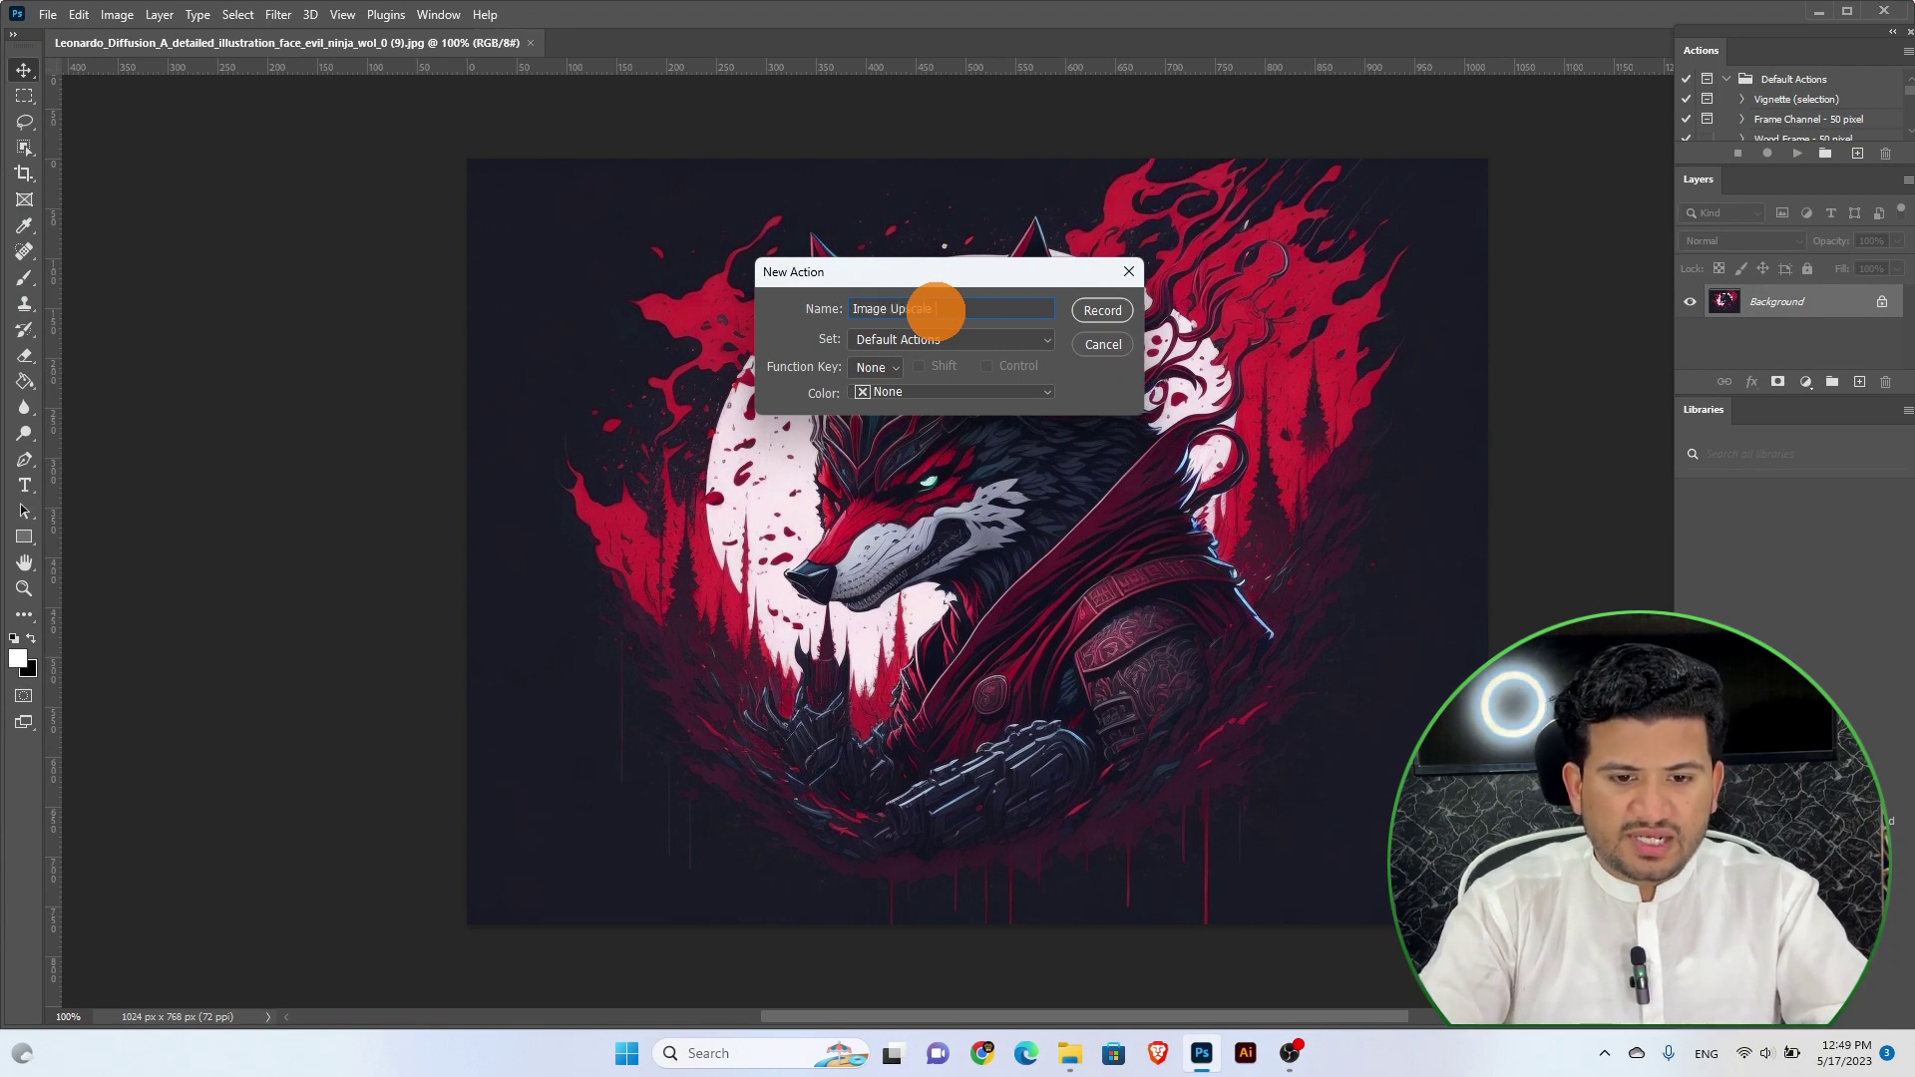
type(" 32")
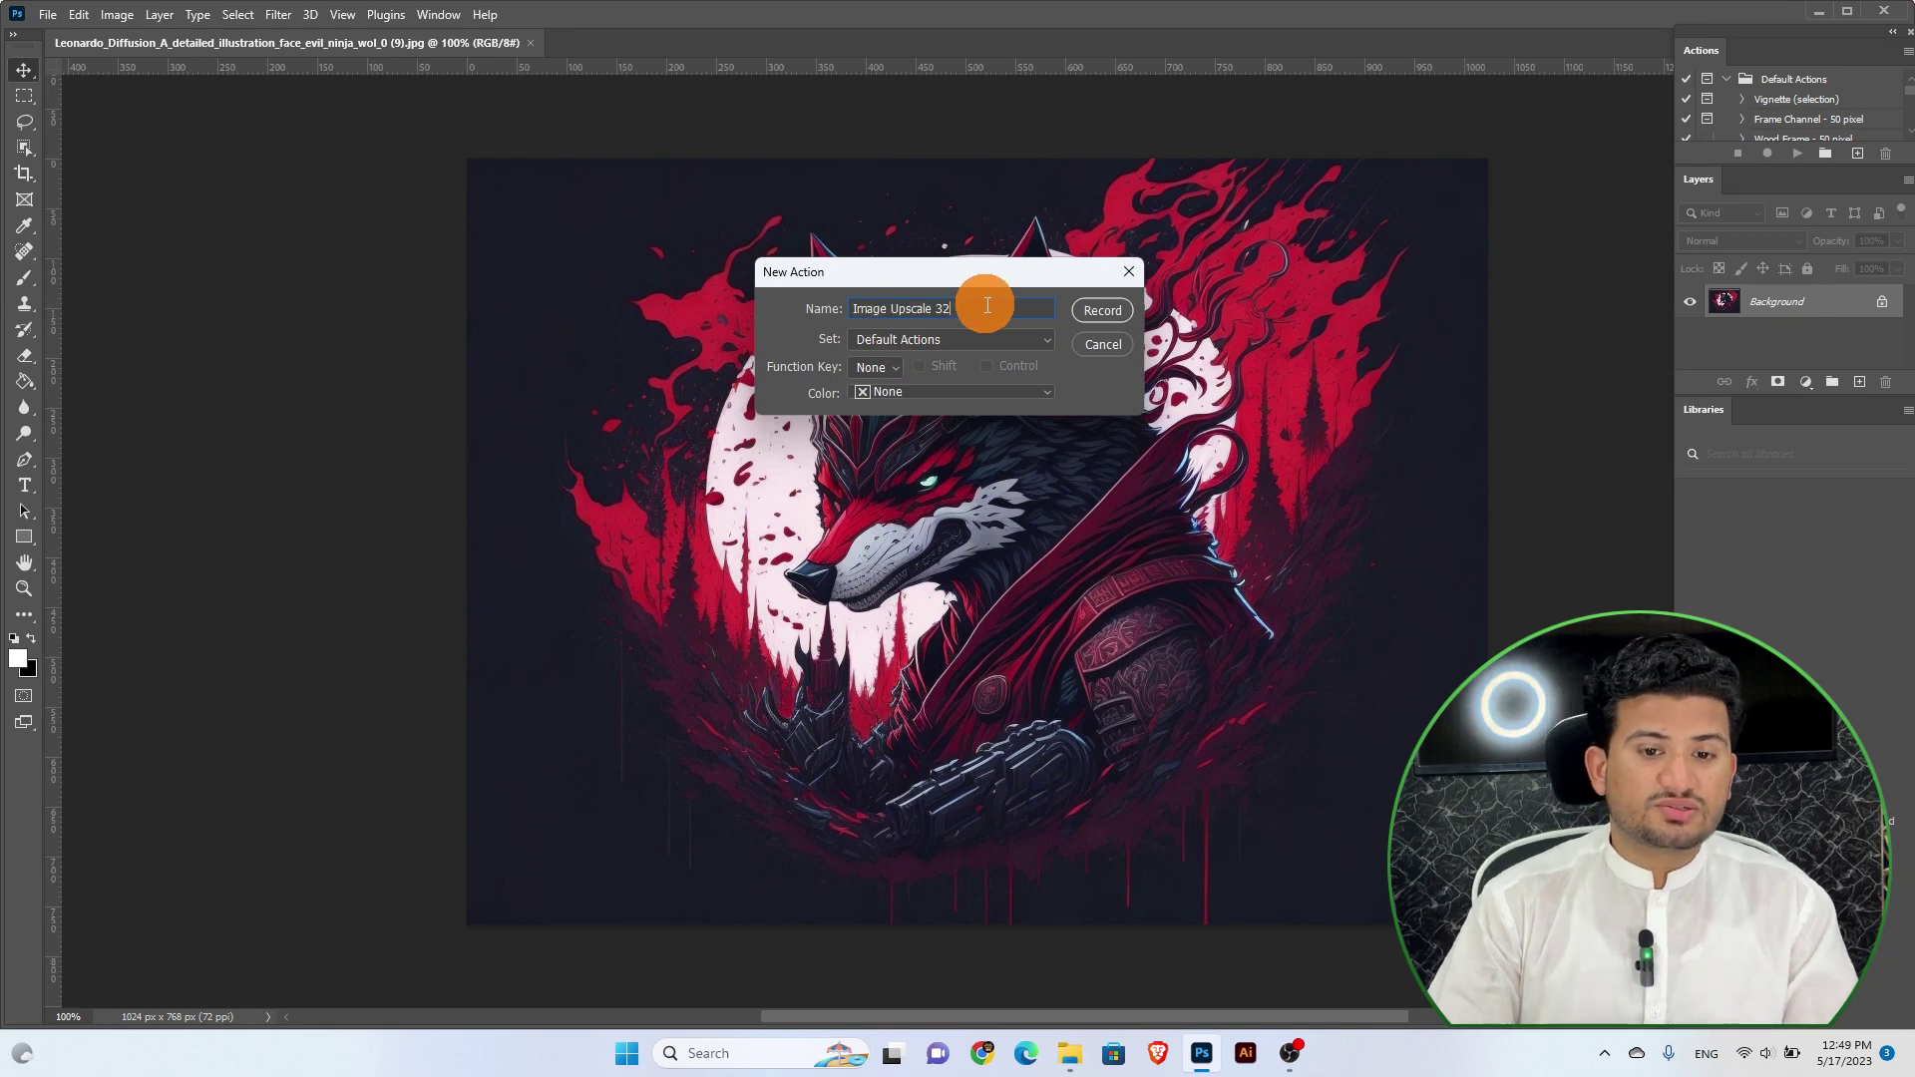
left_click(1117, 307)
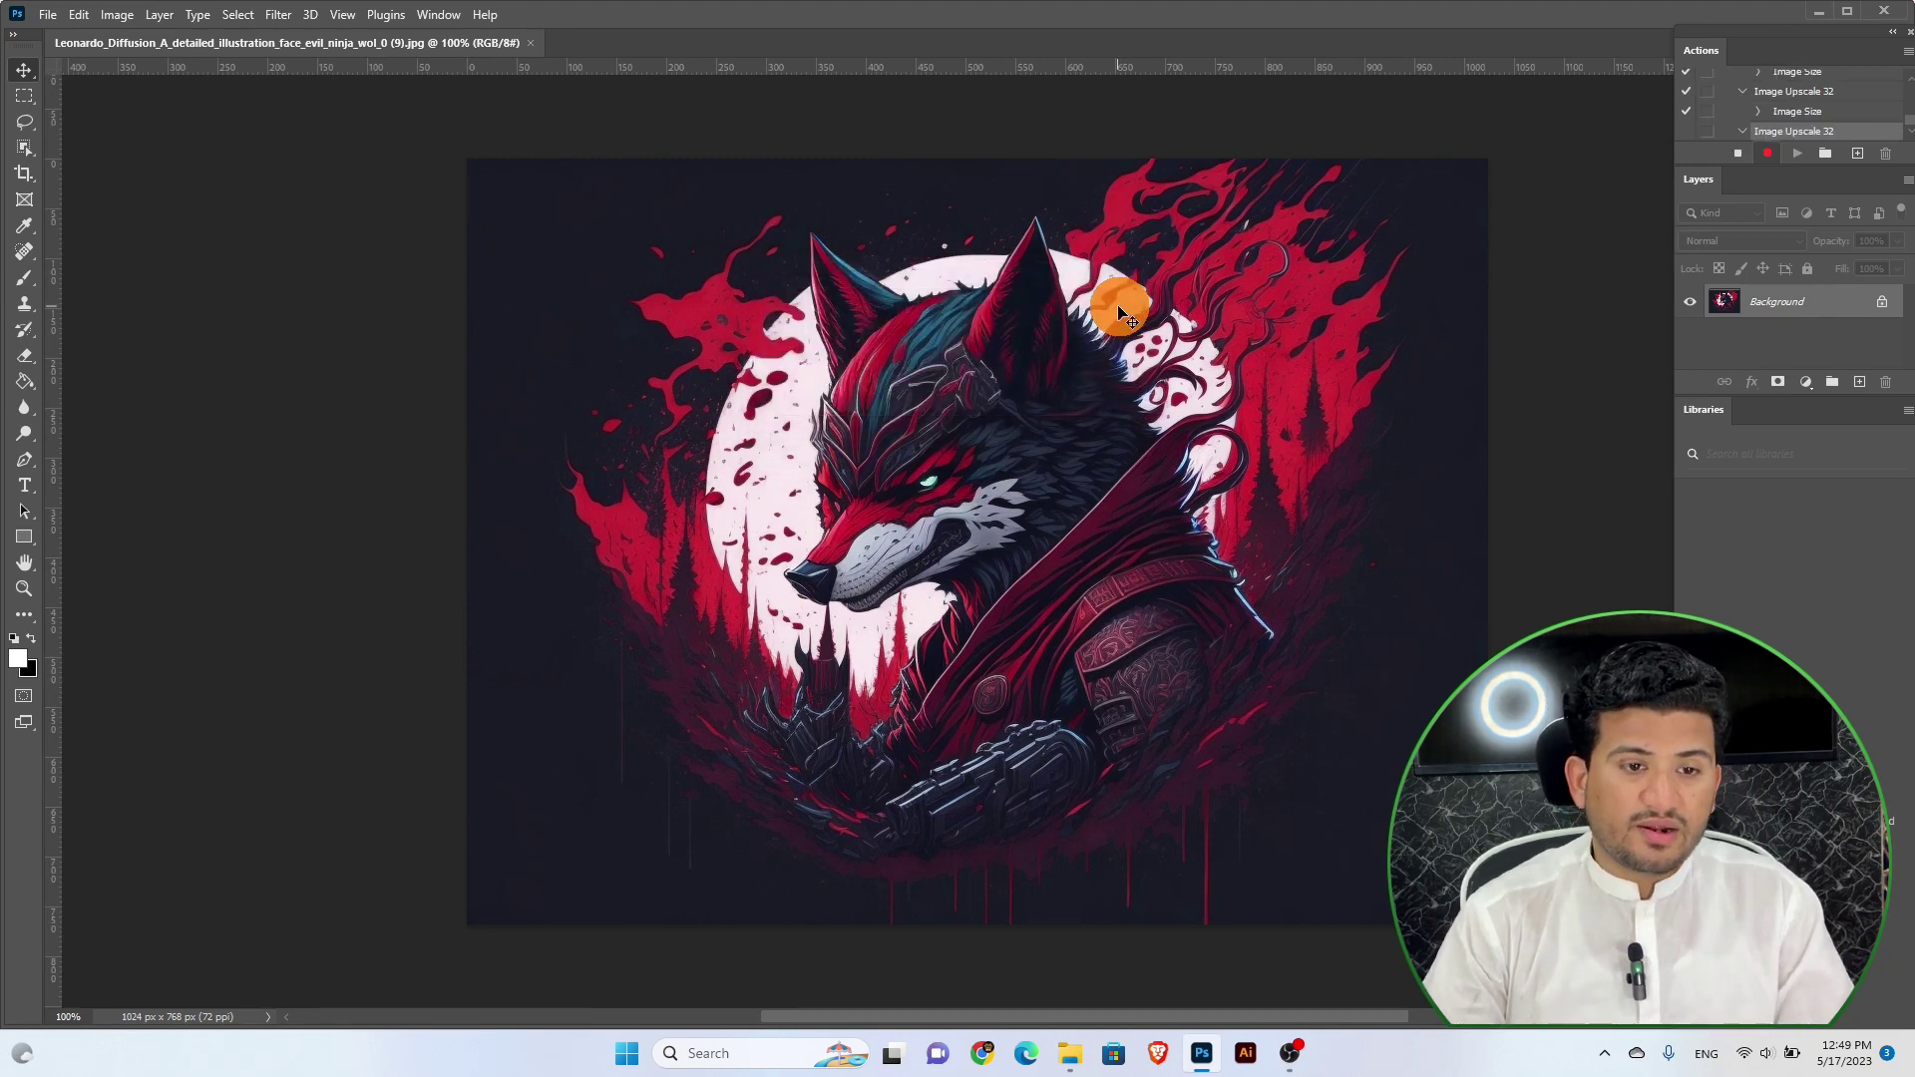
In Image Size, set width 4500 px, resolution 150 ppi and Preserve Details 2.0 resampling
left_click(121, 16)
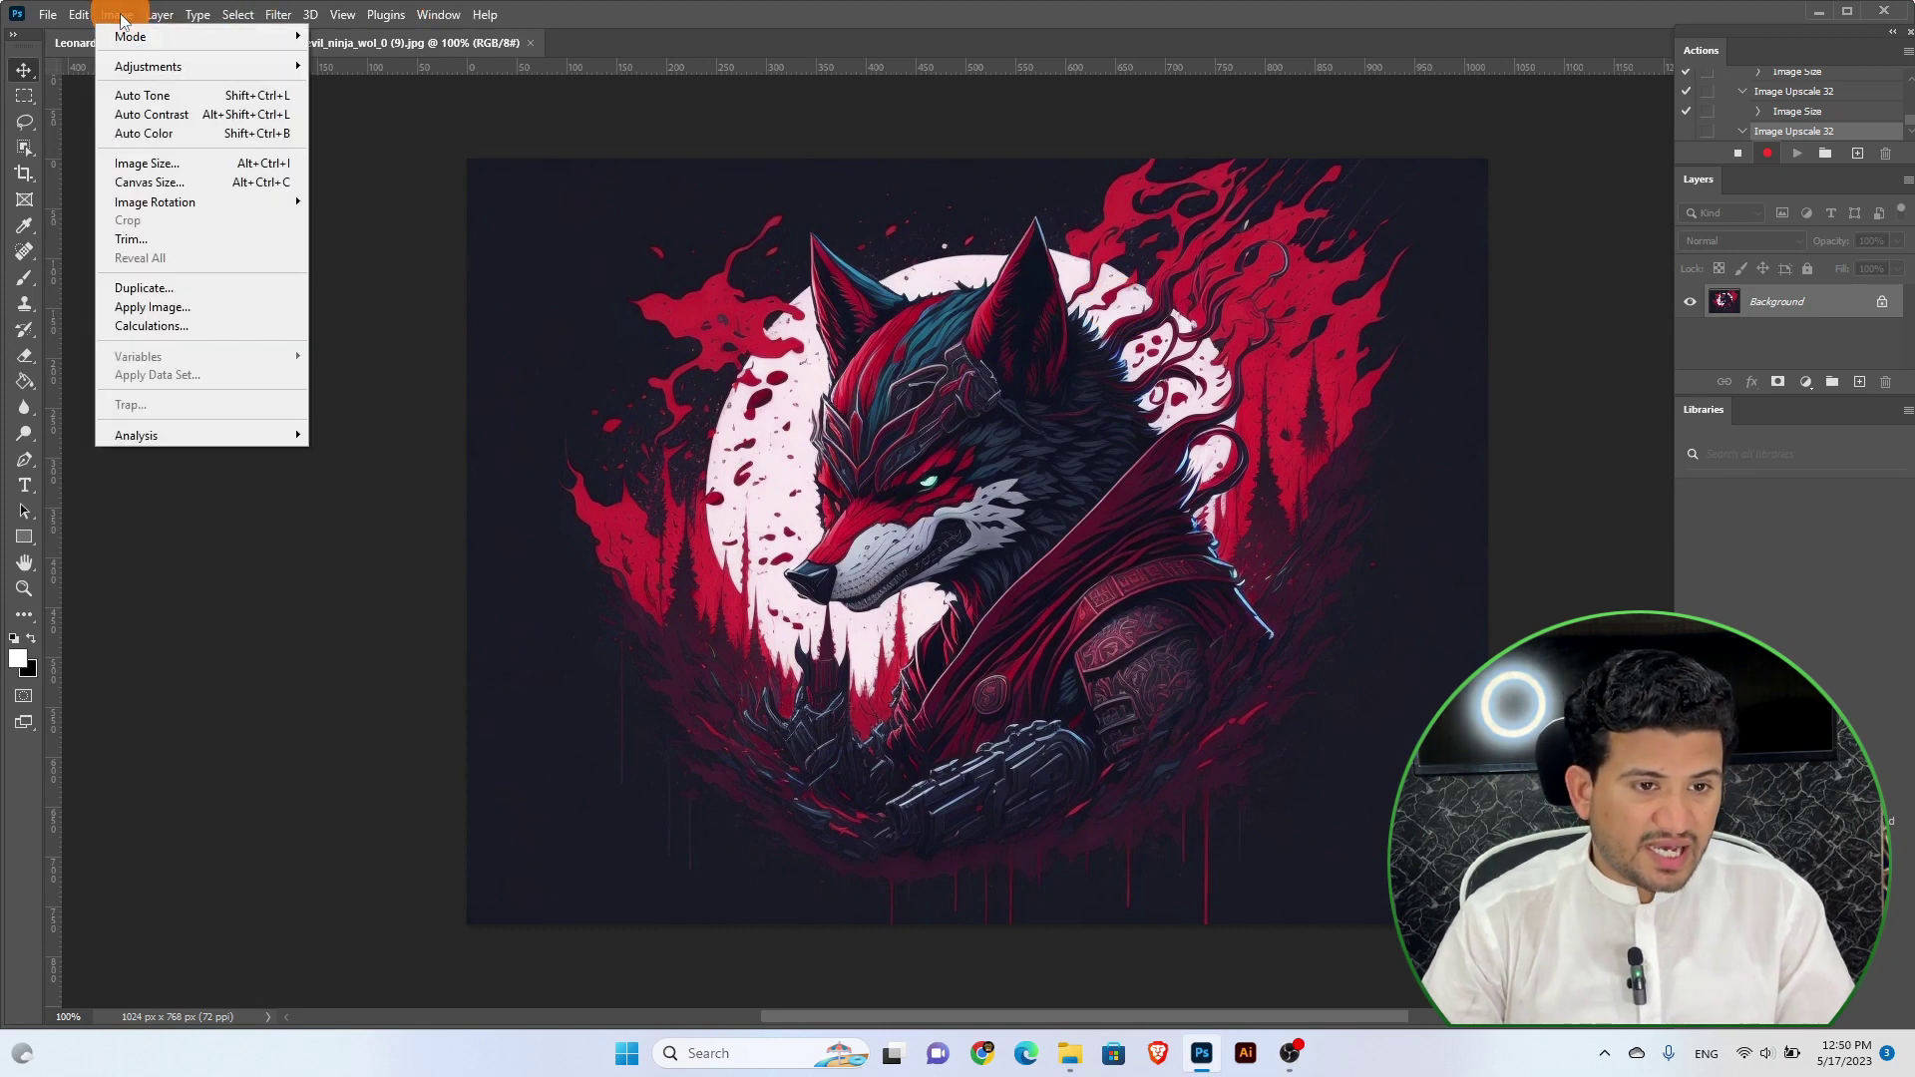
left_click(175, 162)
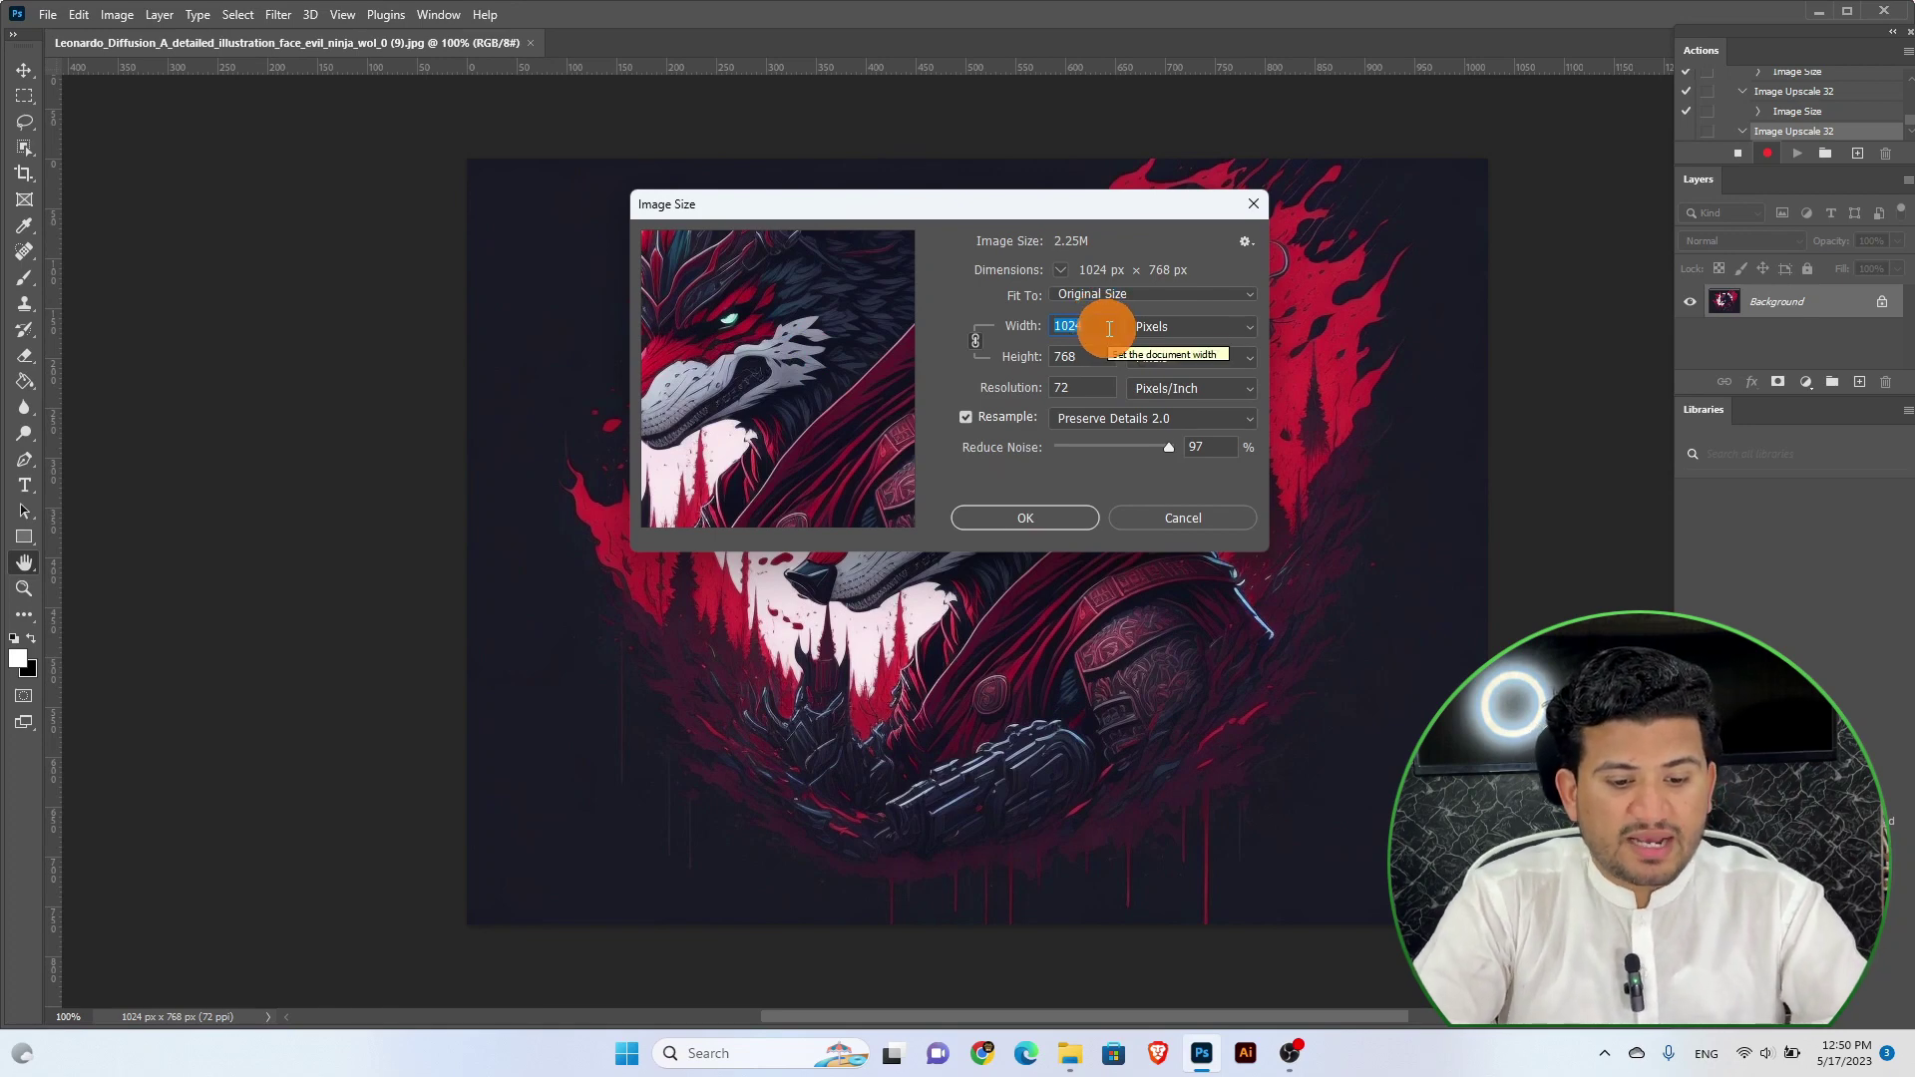
type("4500")
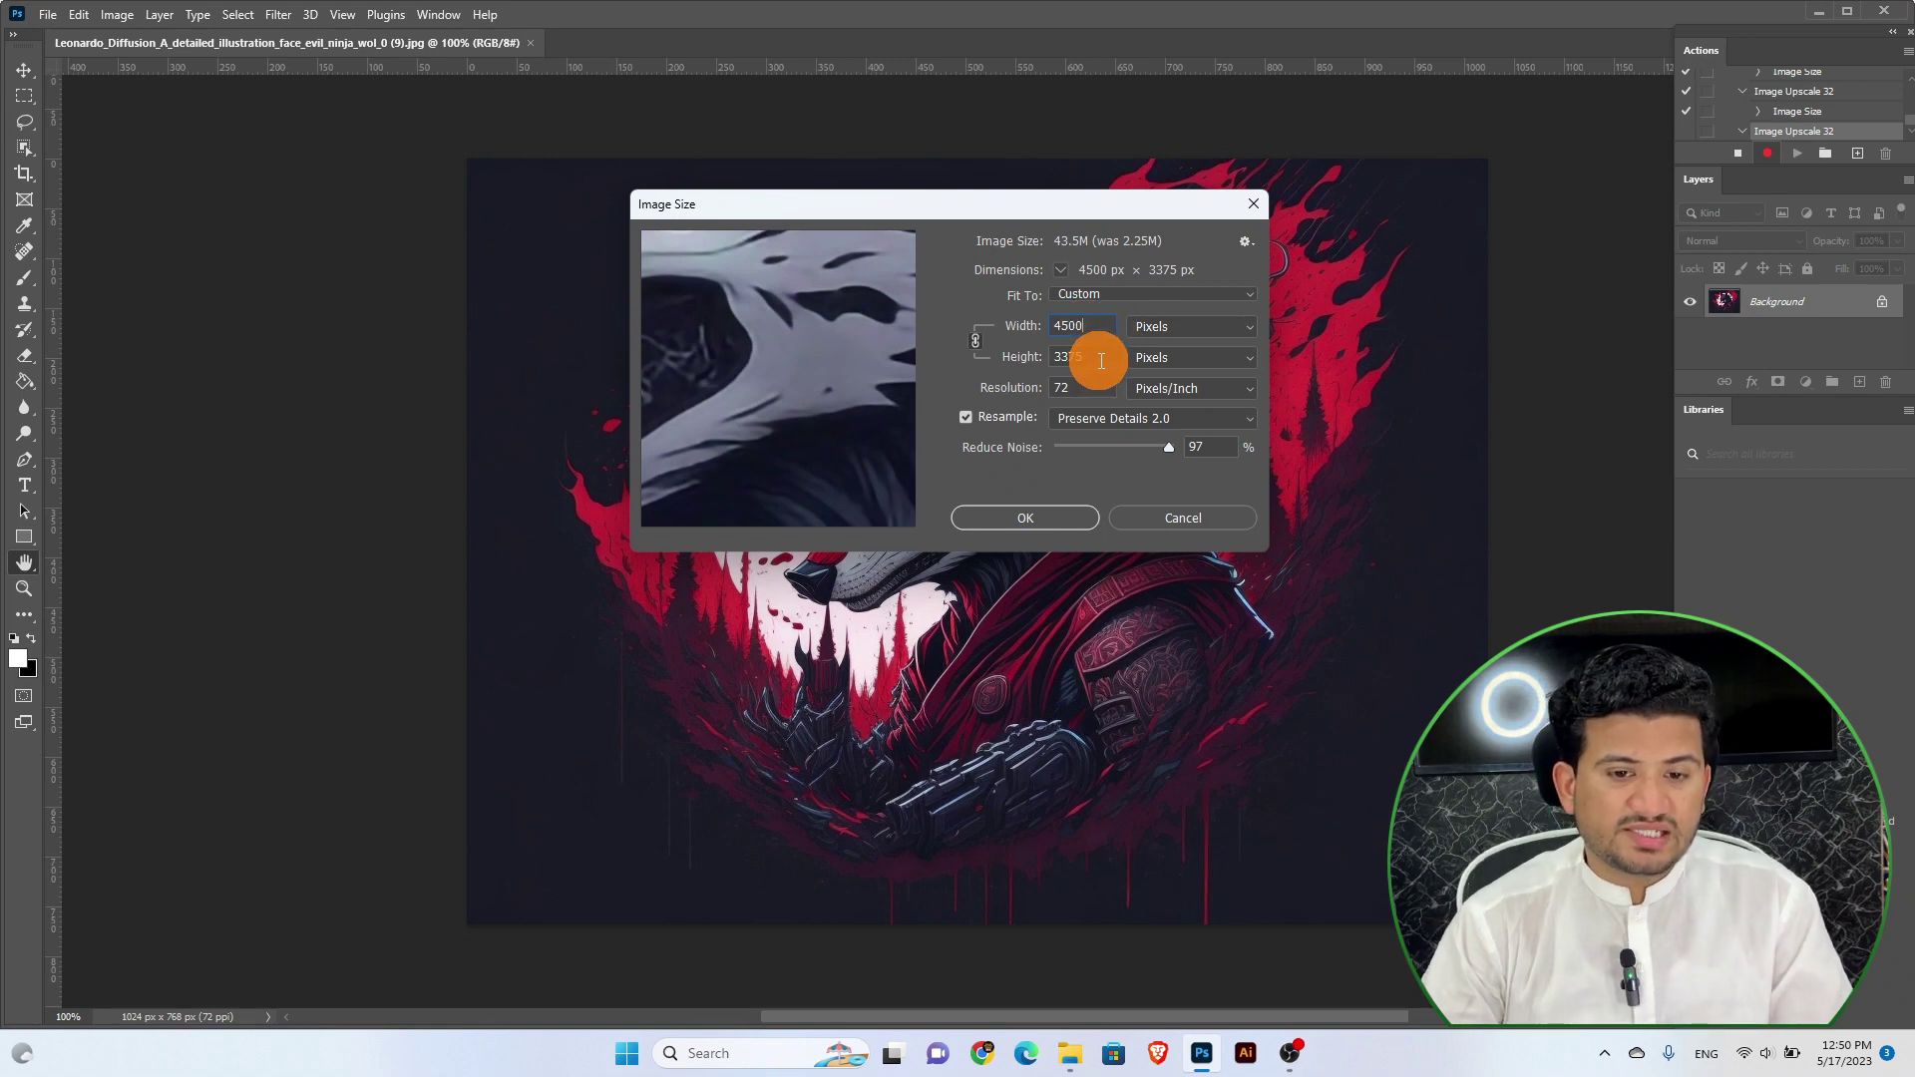
left_click(1096, 357)
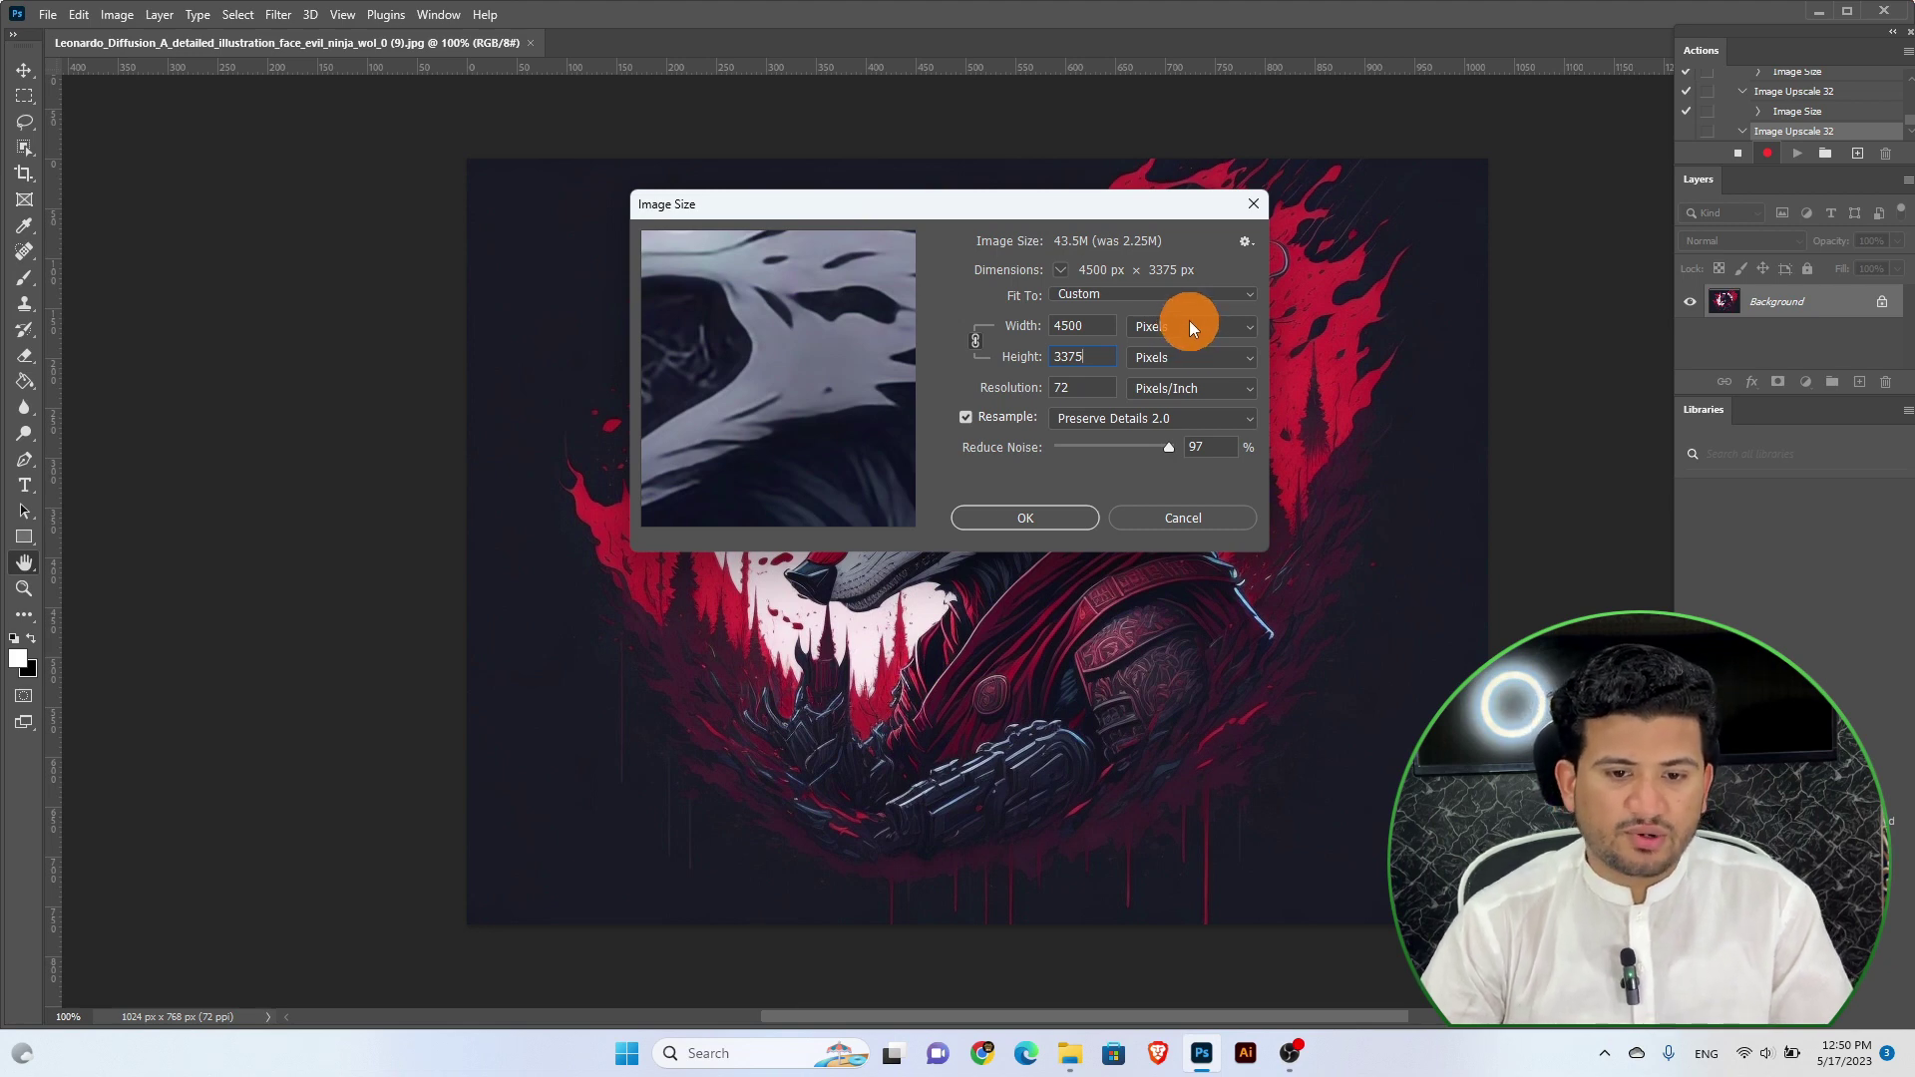
double_click(1080, 386)
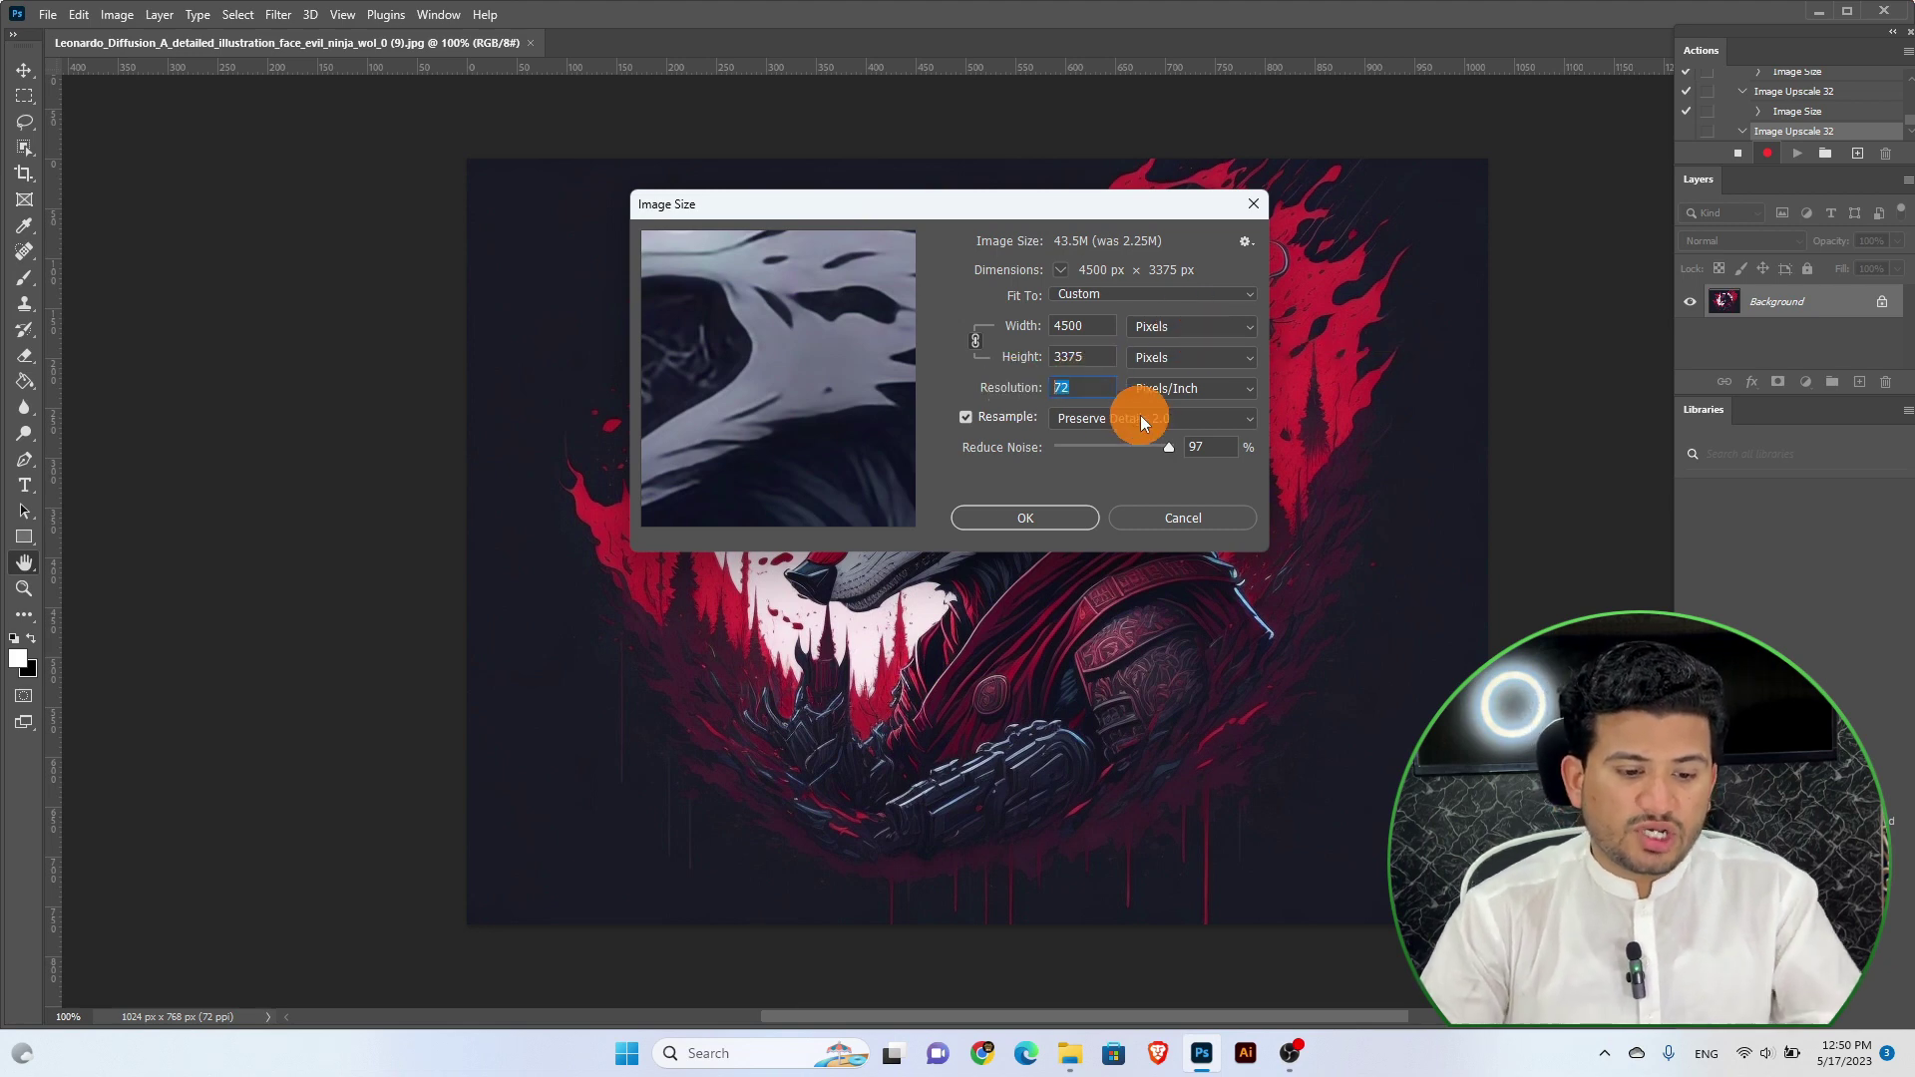
type("150")
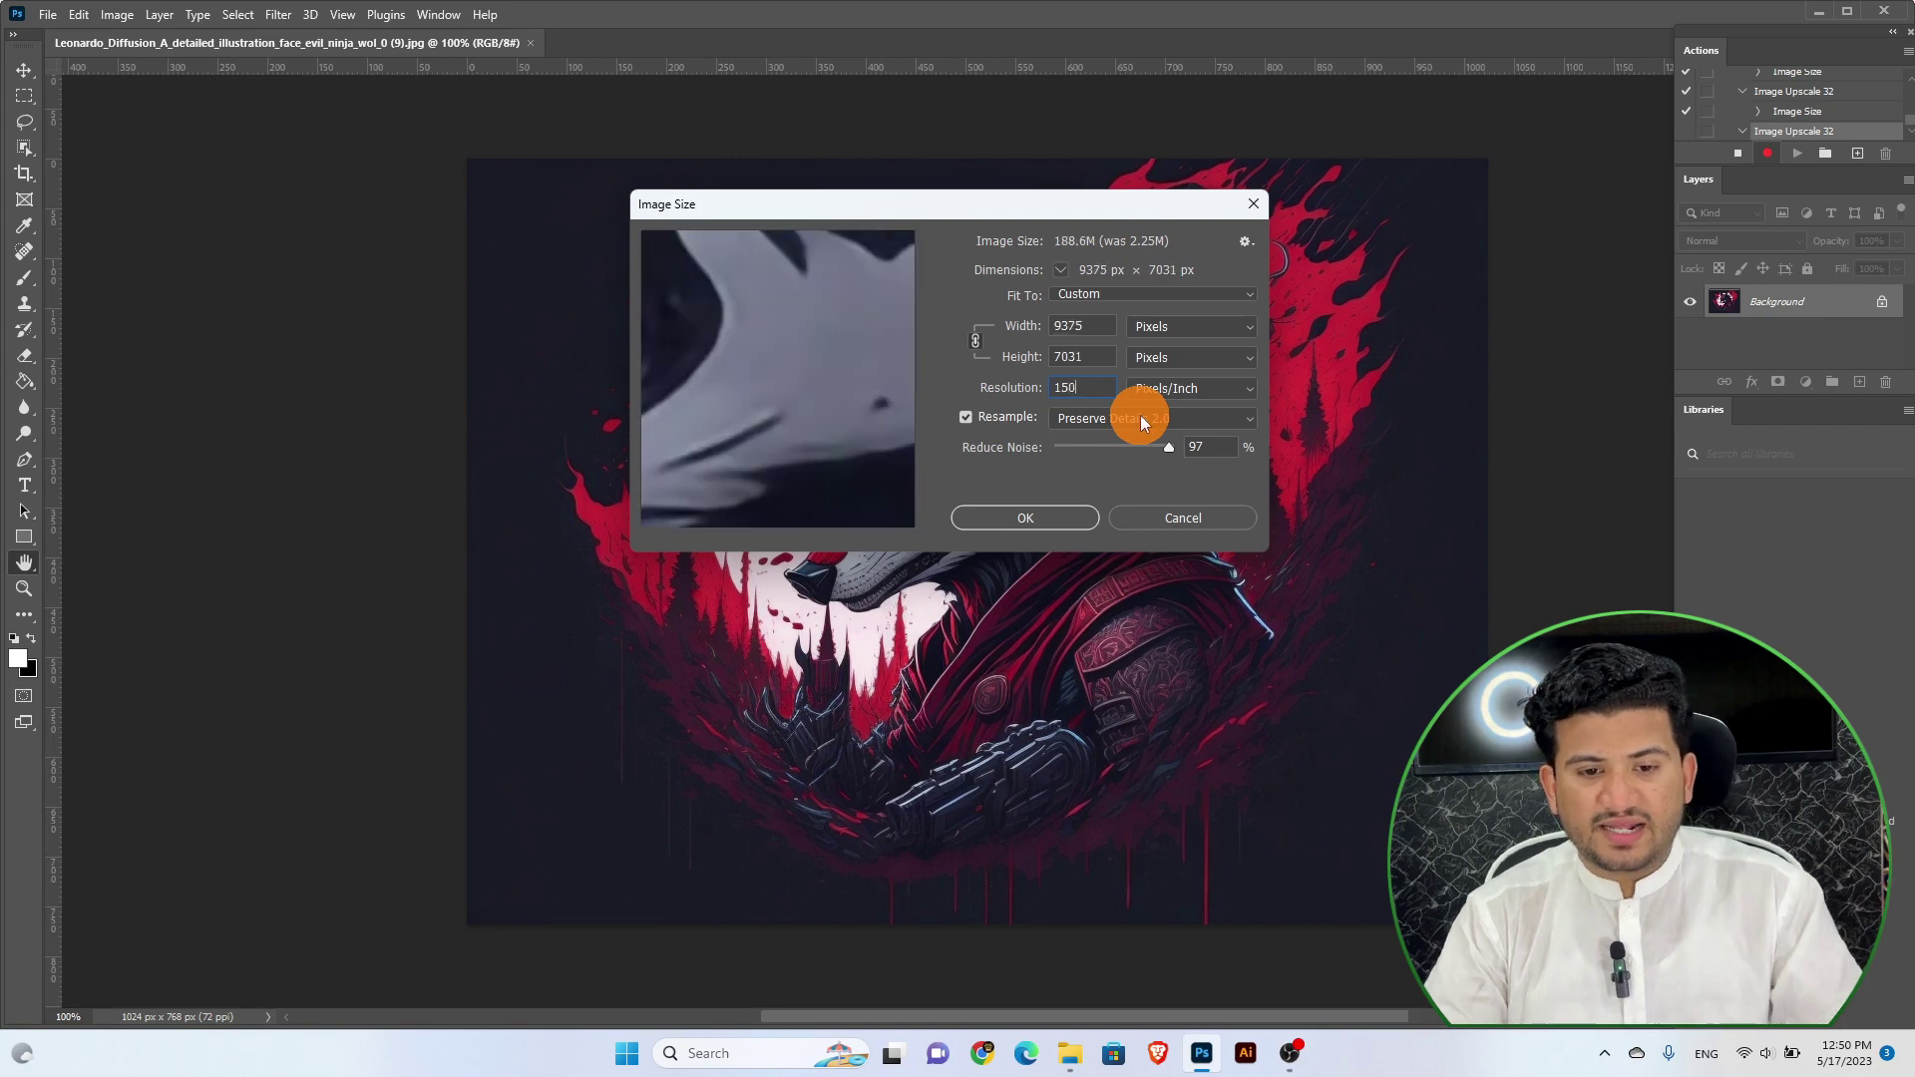
left_click(1109, 417)
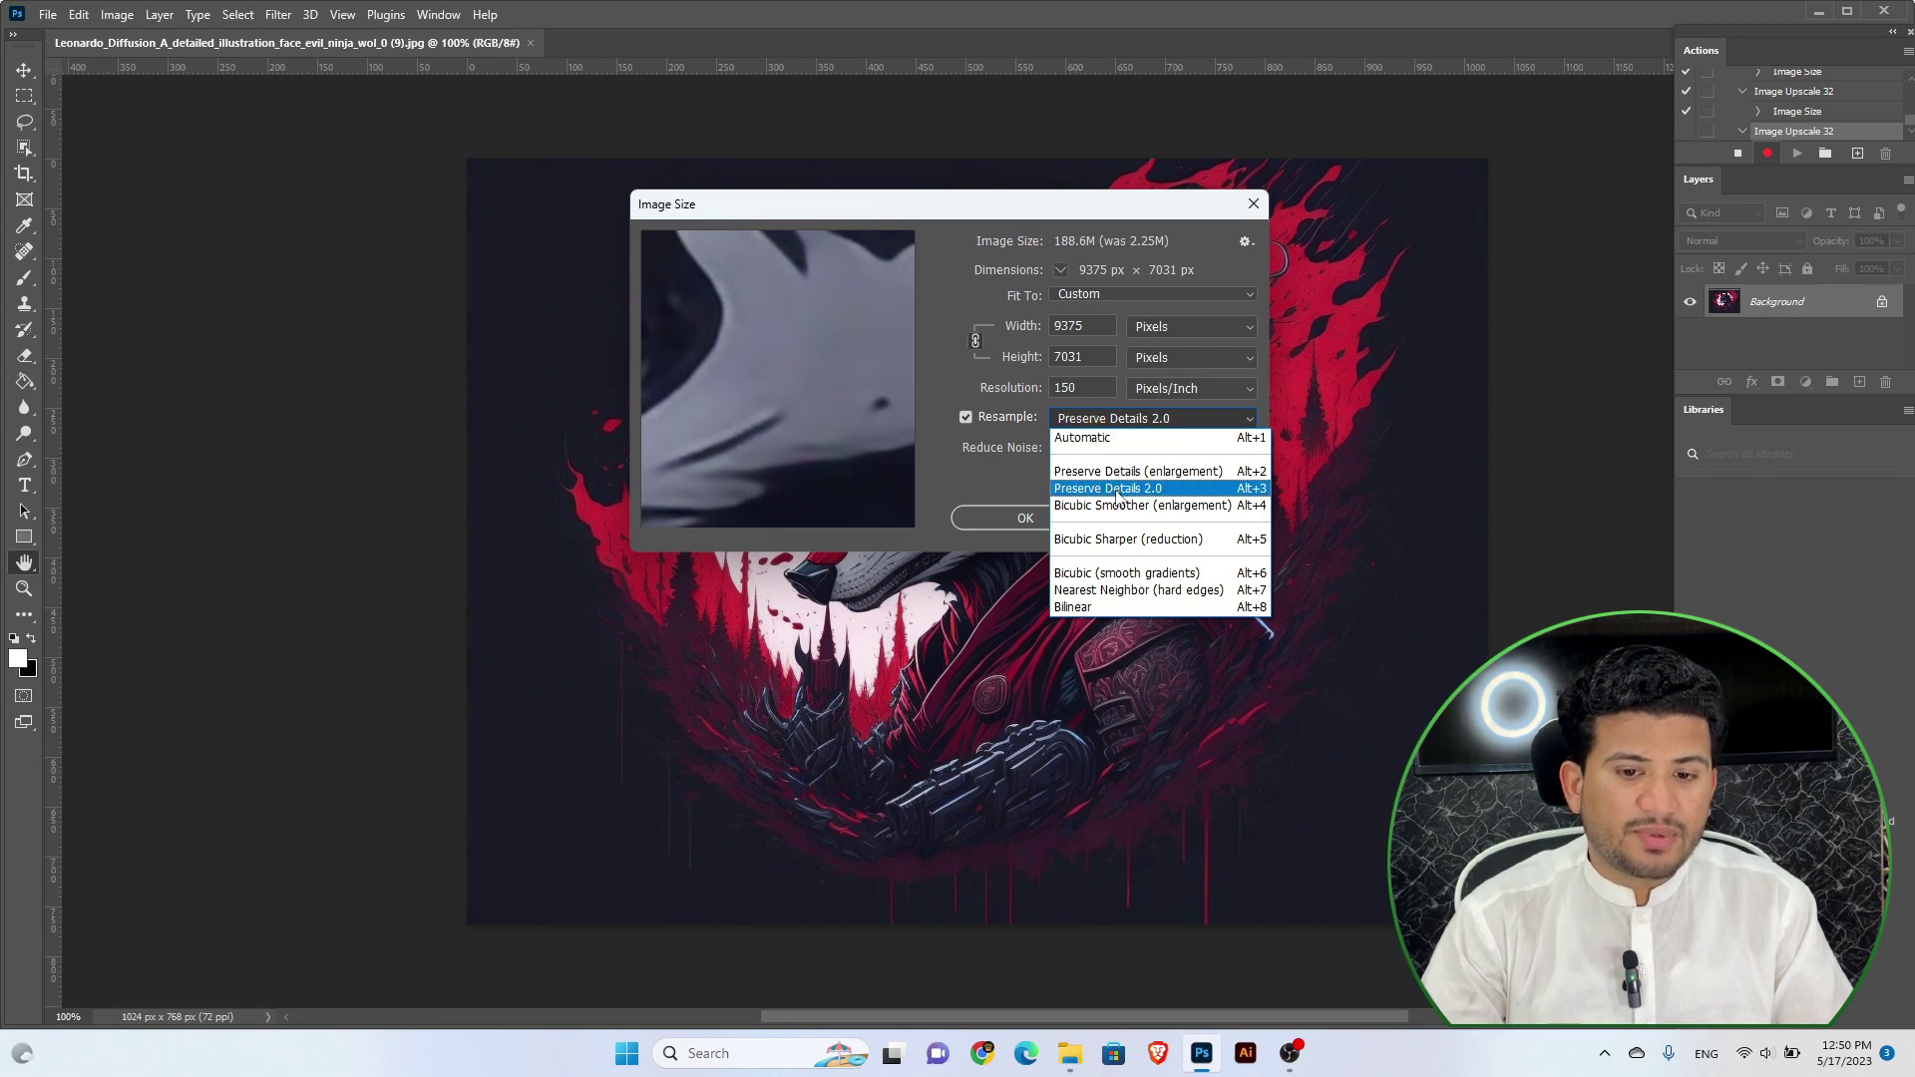
left_click(1113, 489)
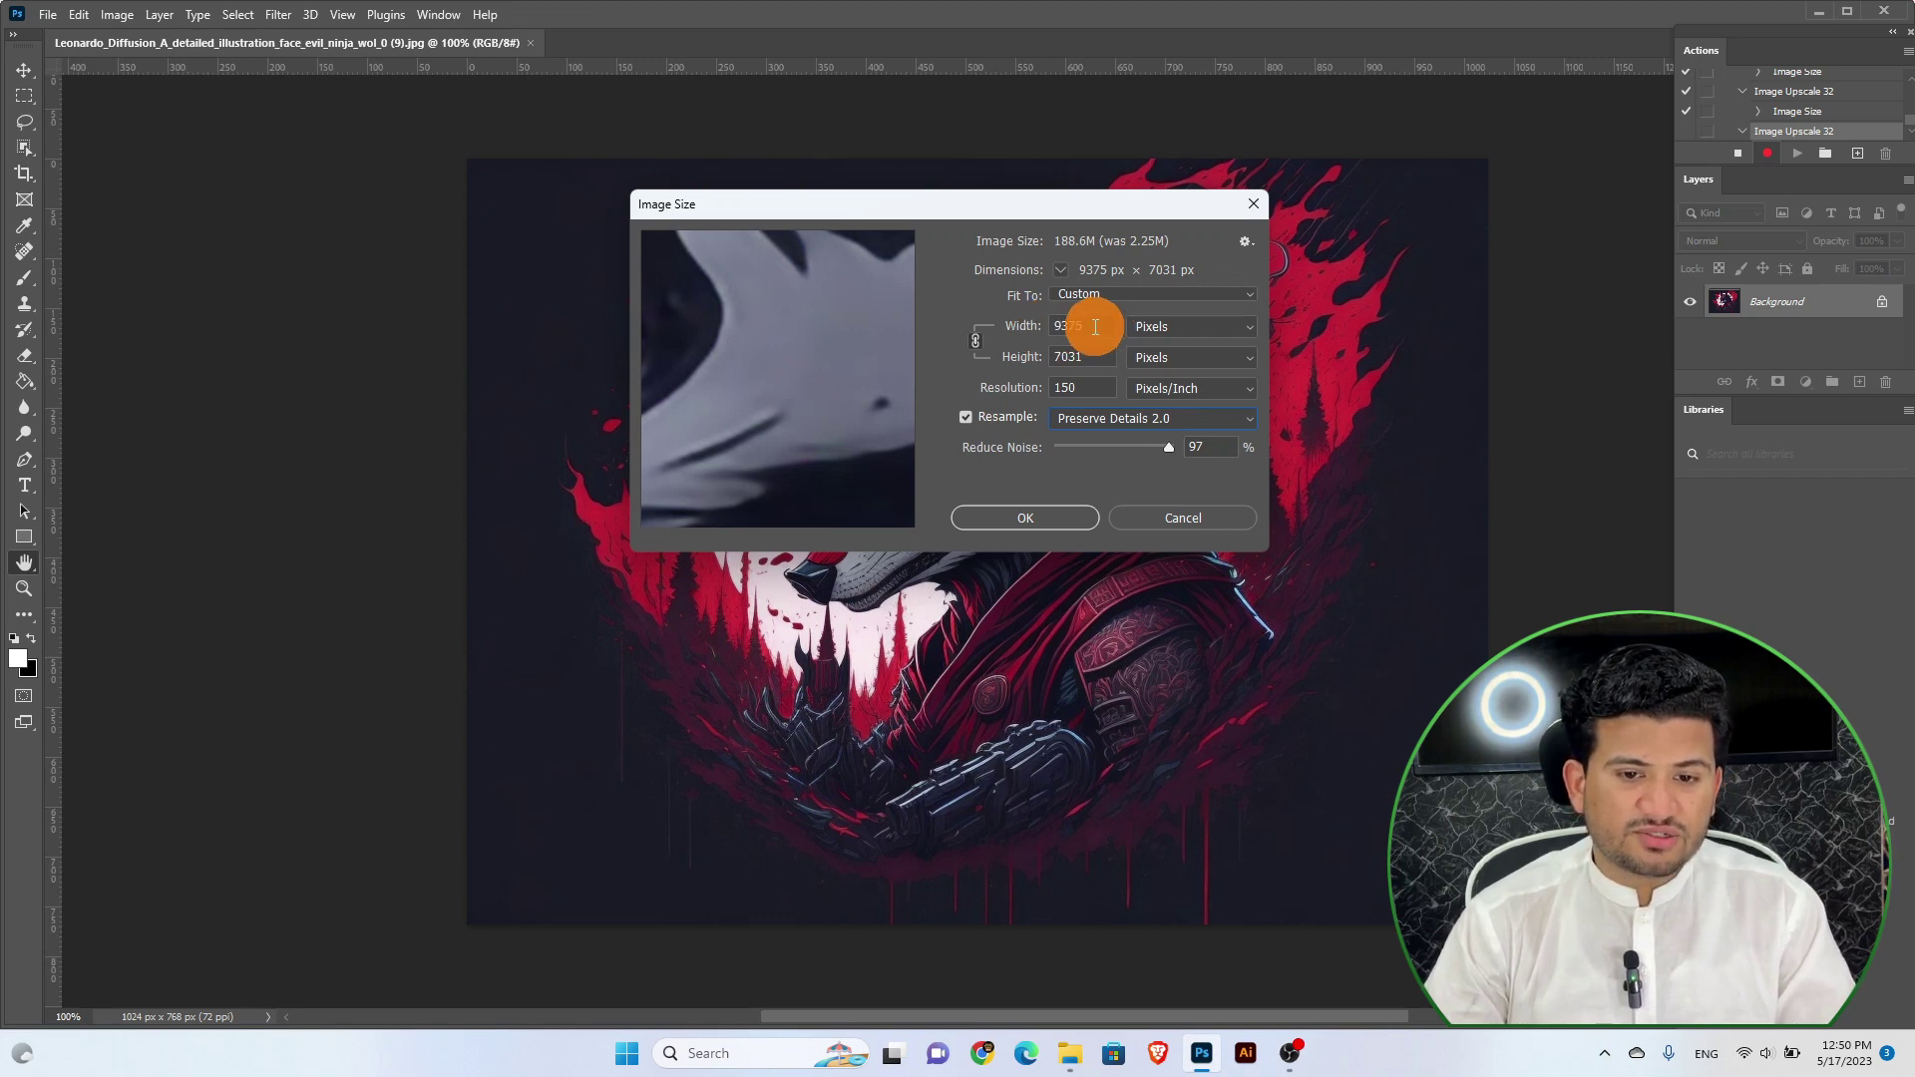
Re-enter the 4500 px width, compare the preview, and apply the 4500 × 3375 px resize
left_click(1018, 325)
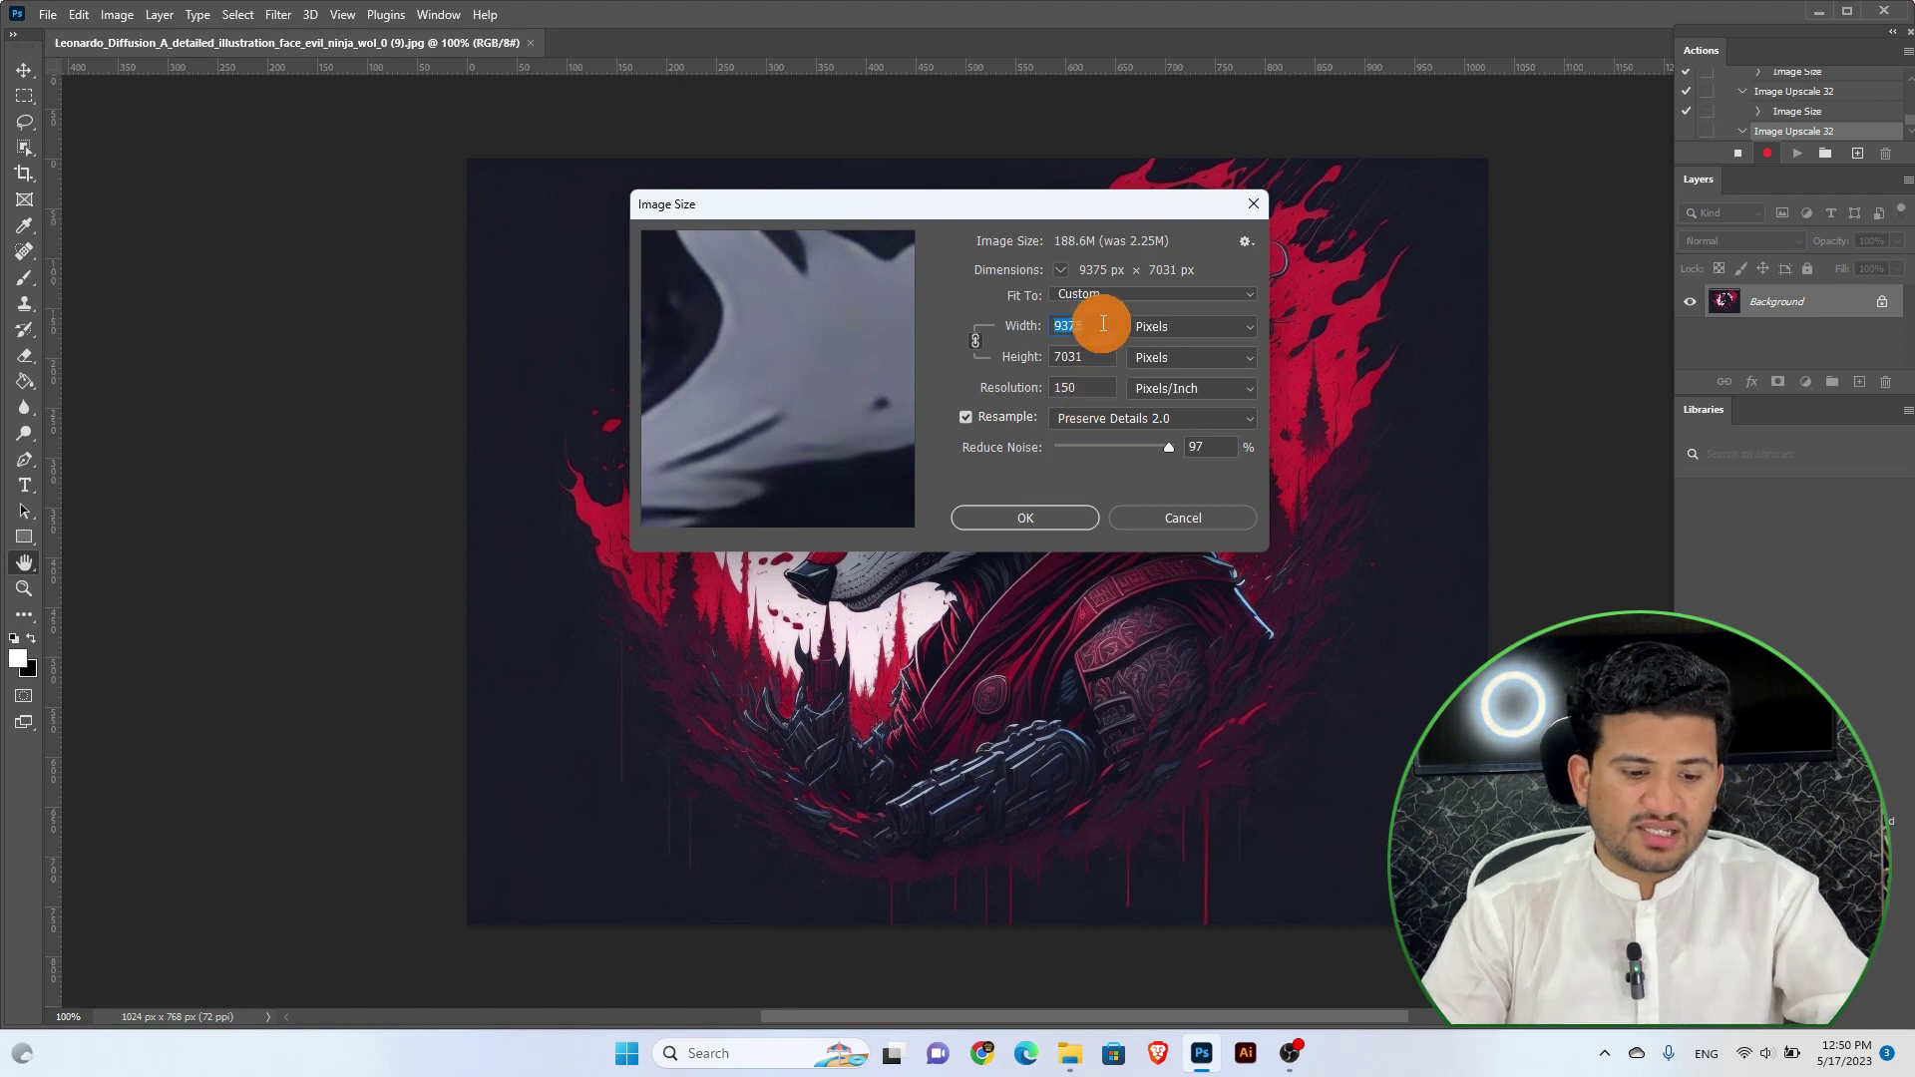
type("4500")
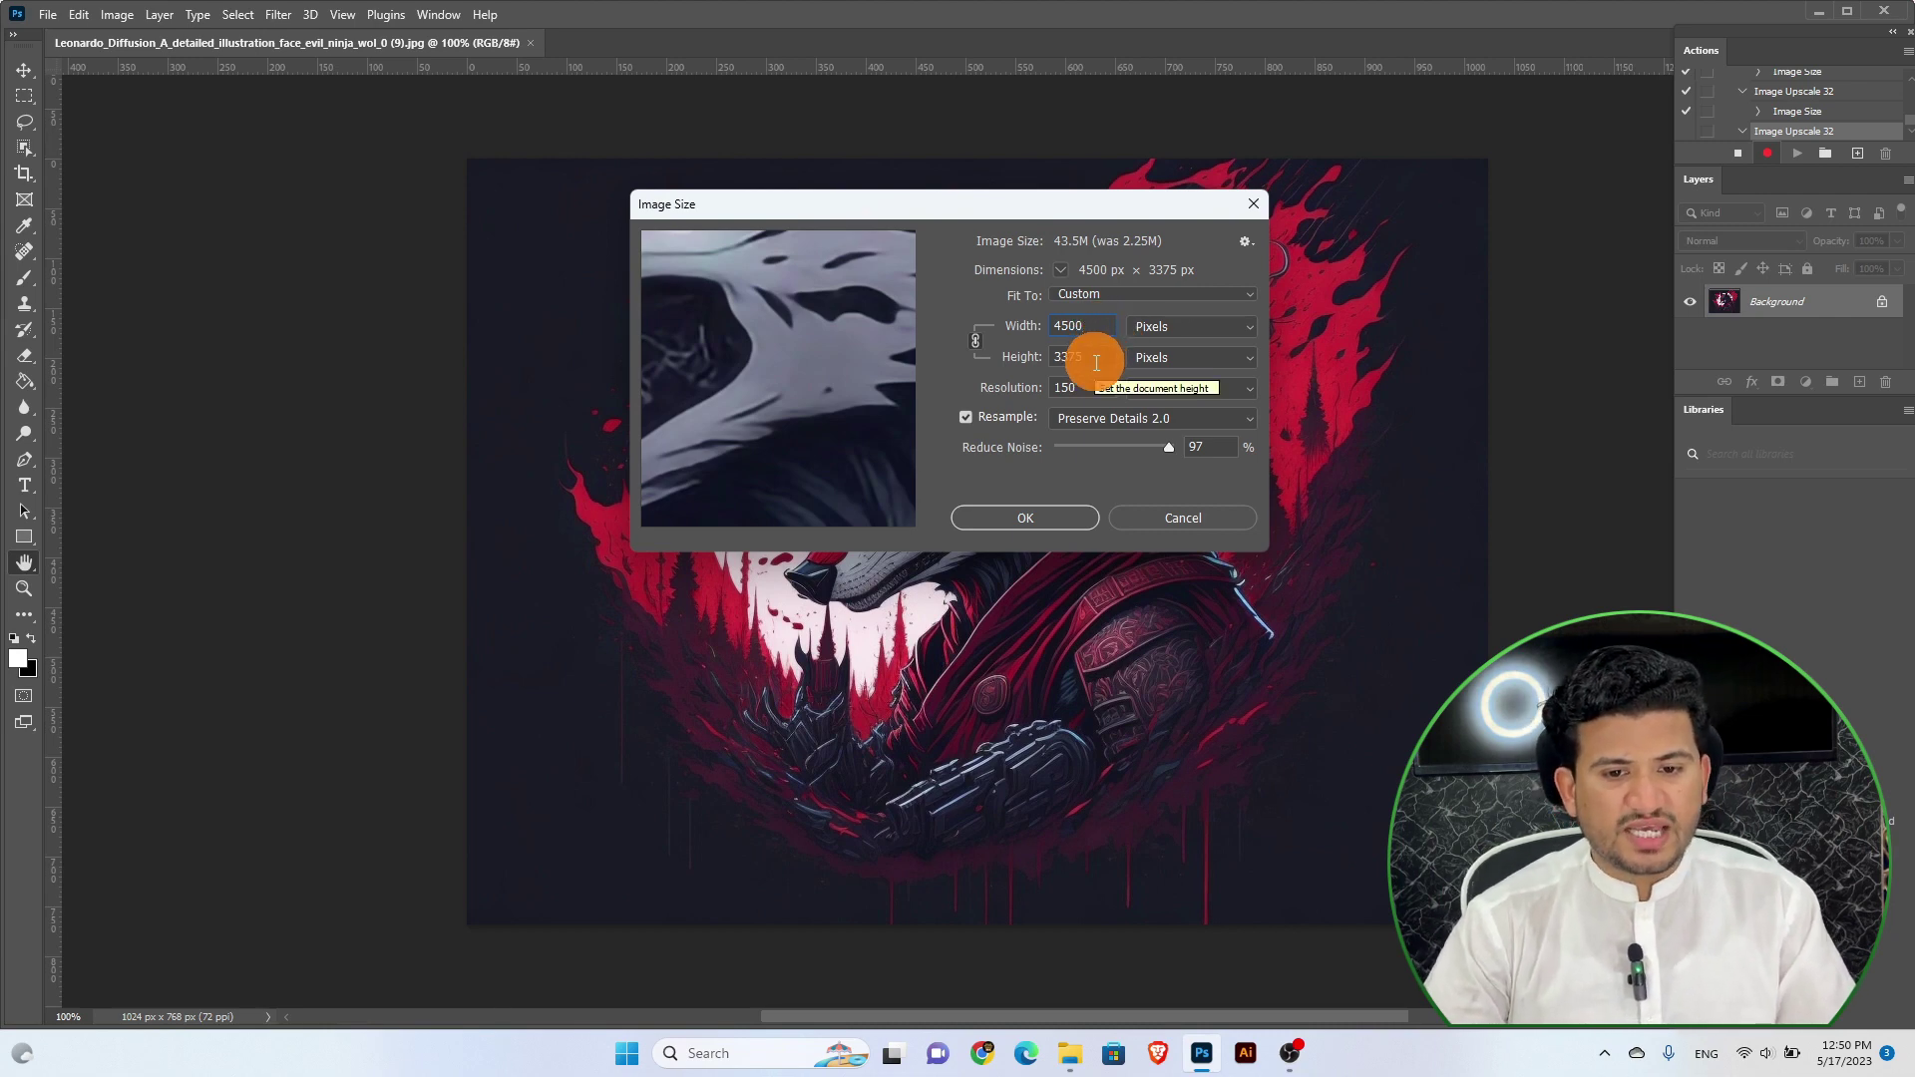
double_click(1083, 324)
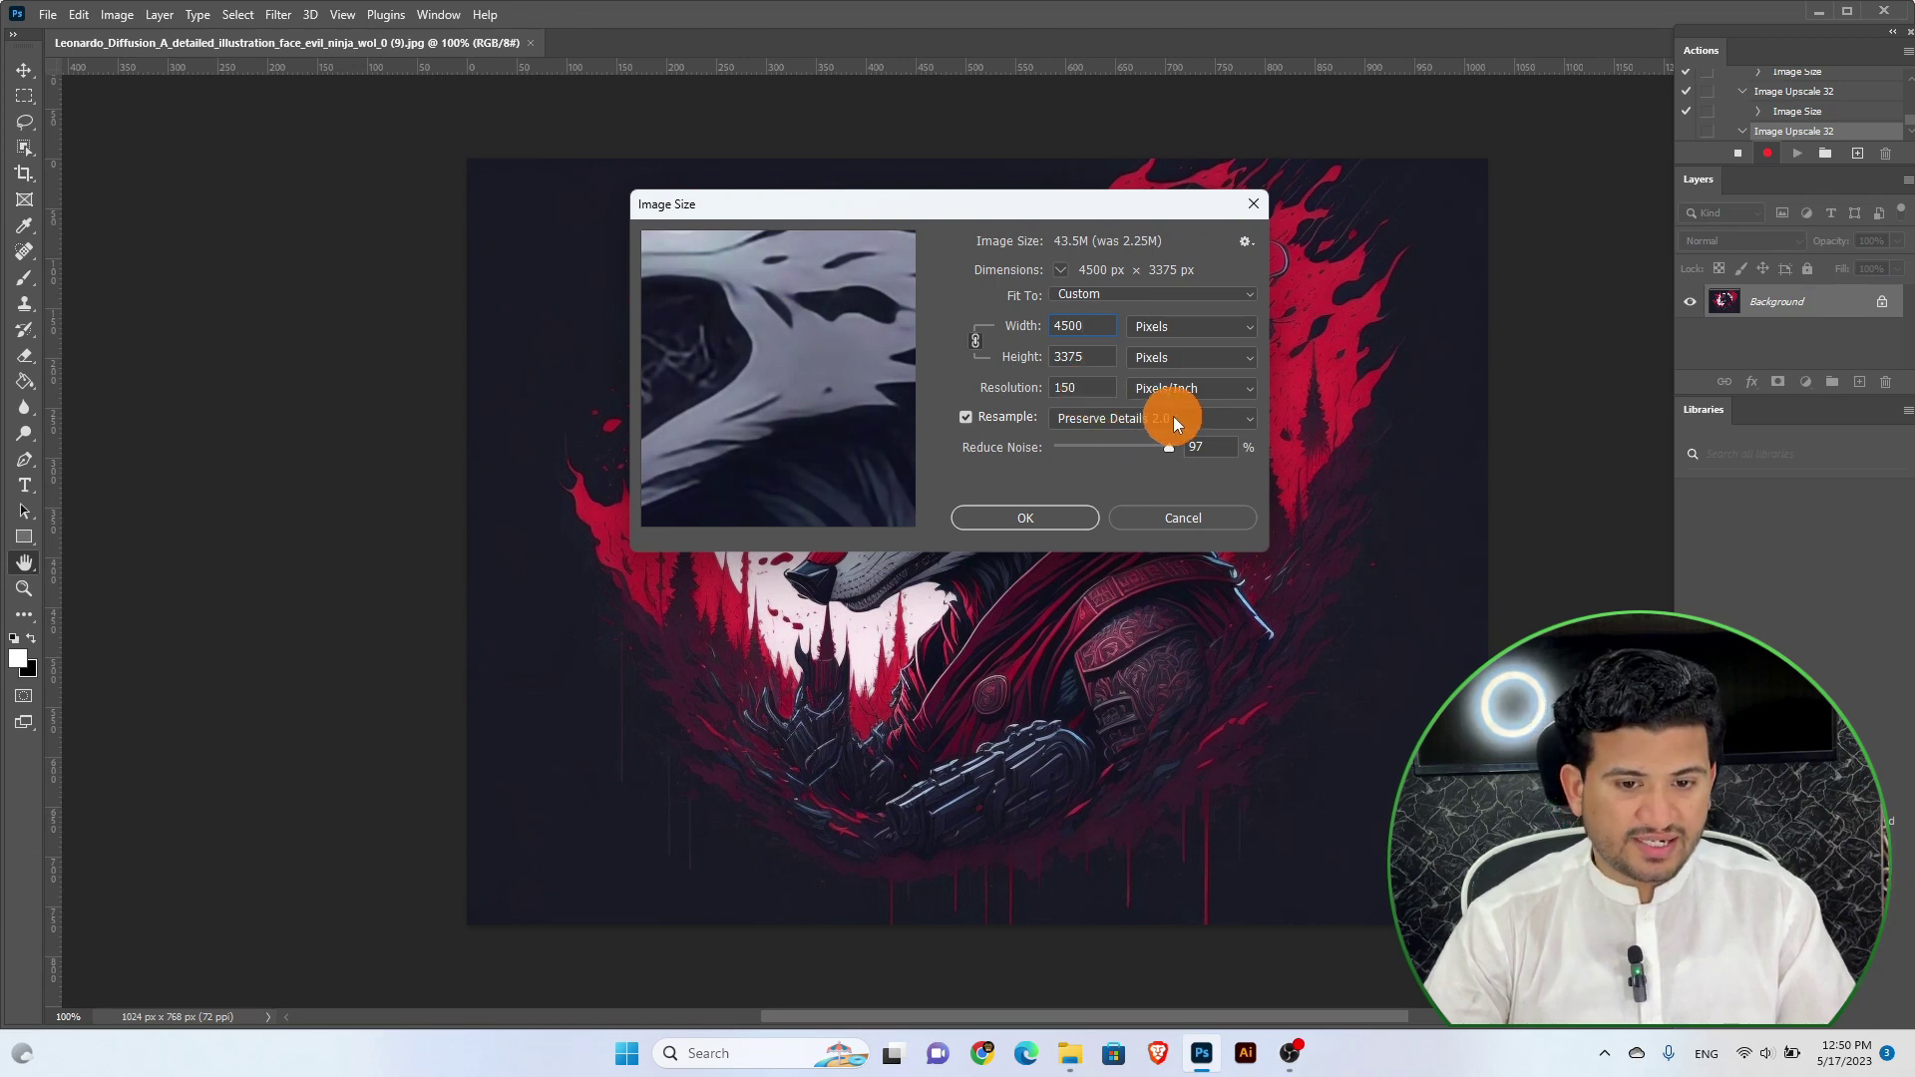
mouse_move(808, 419)
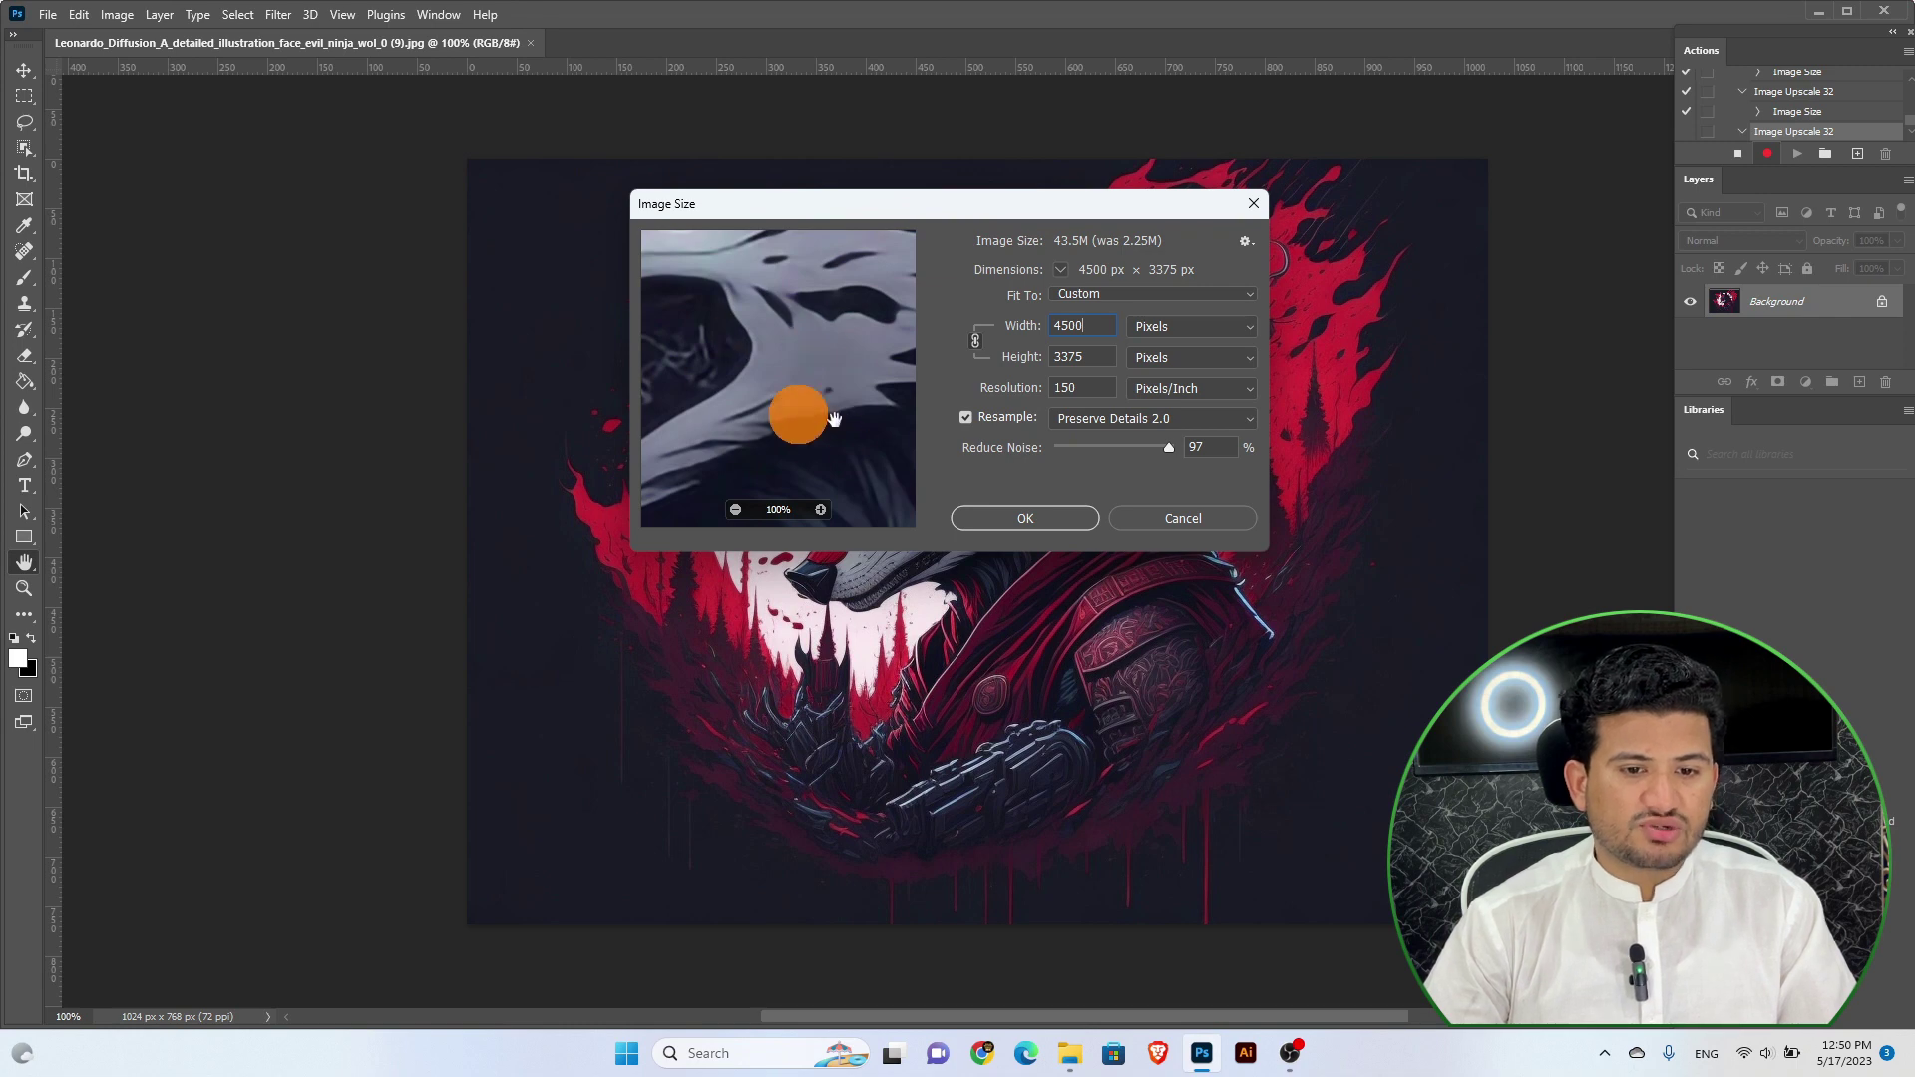
left_click(788, 357)
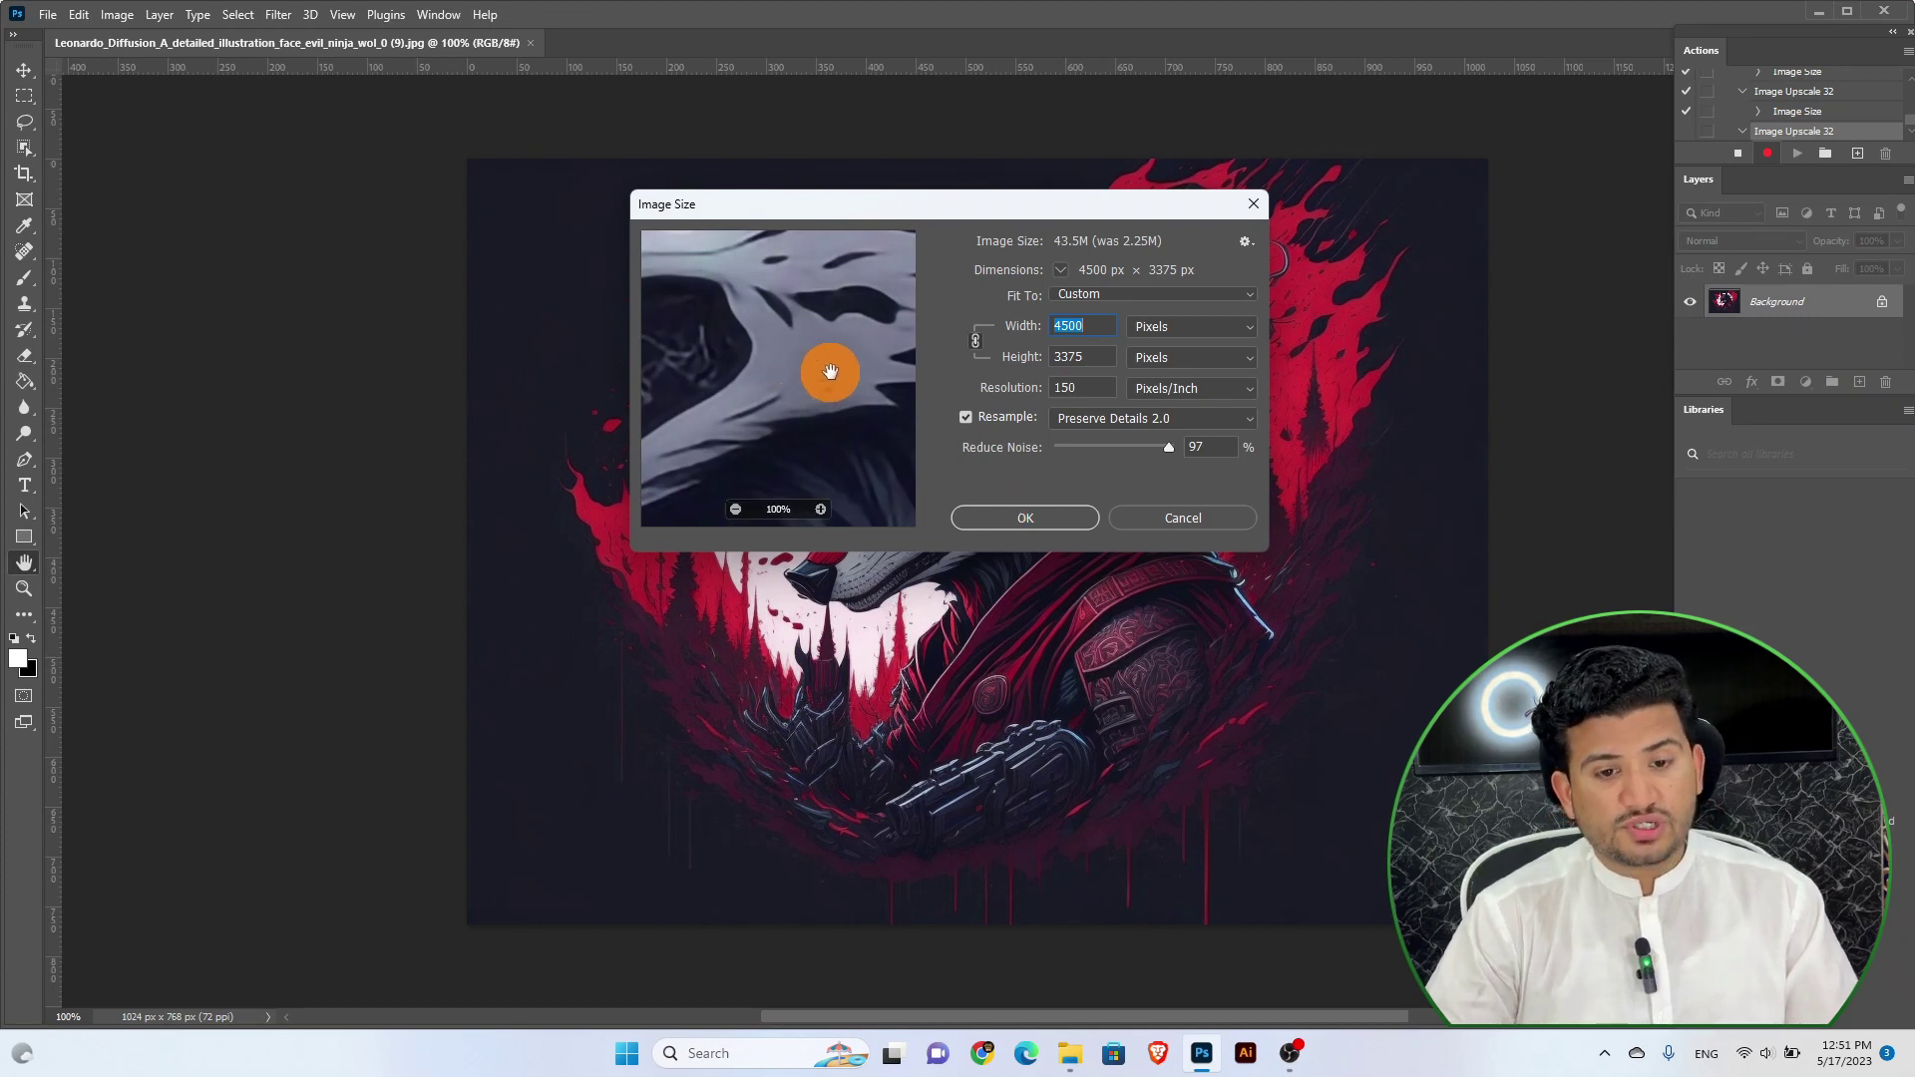
left_click(1024, 518)
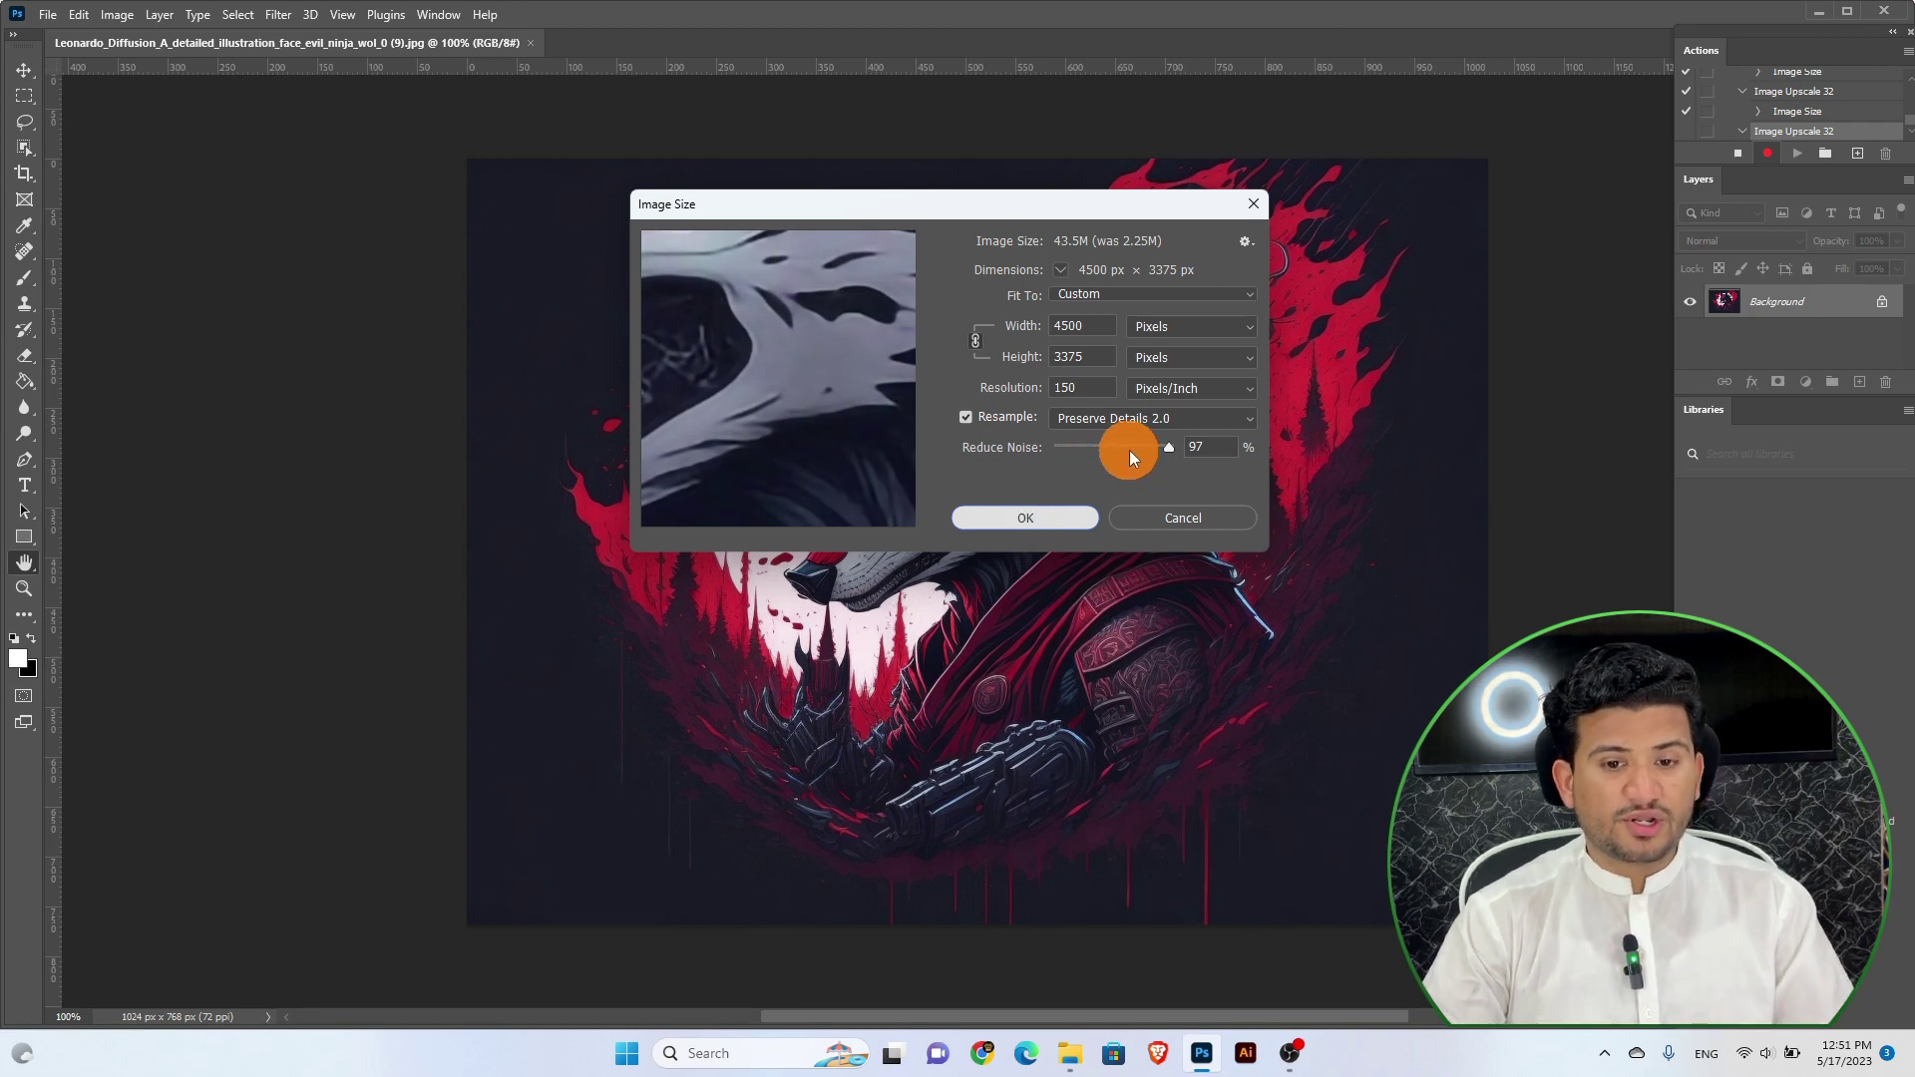
left_click(1029, 519)
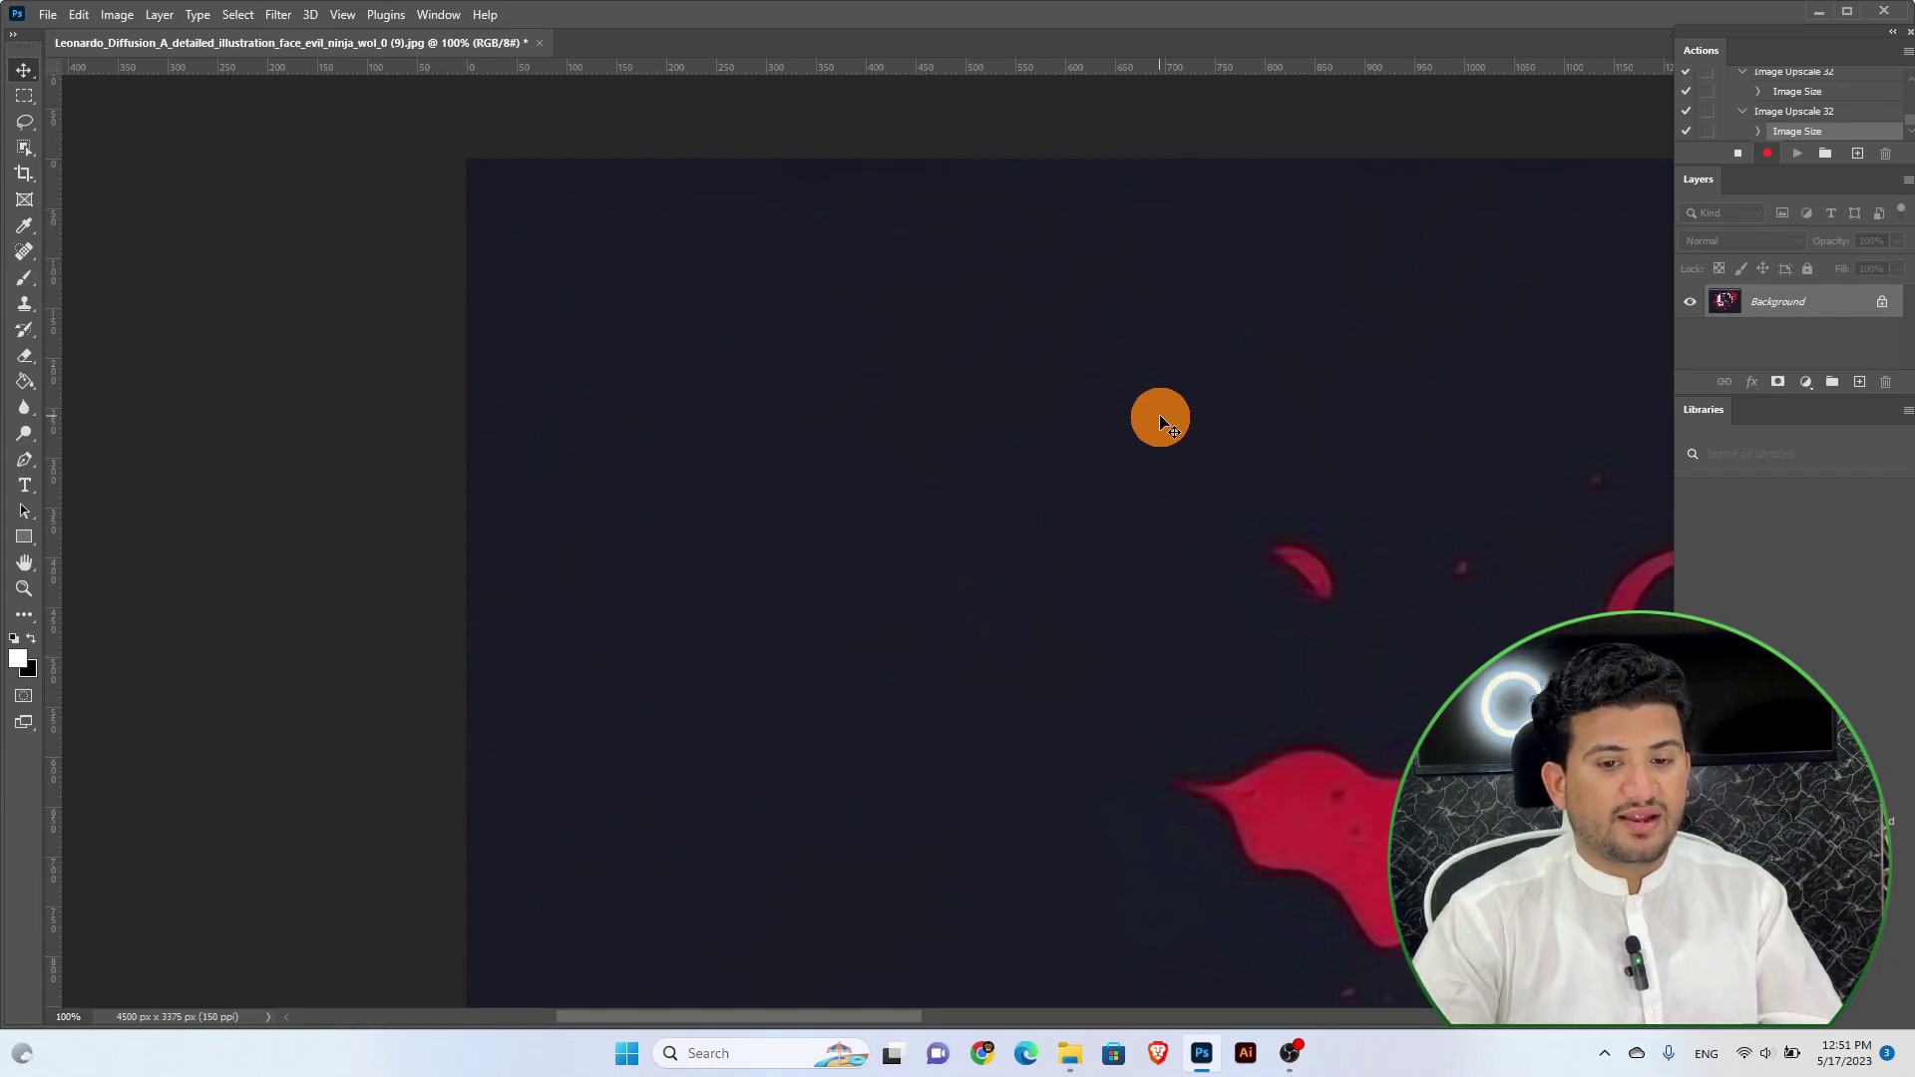
key("ctrl+0")
left_click(118, 15)
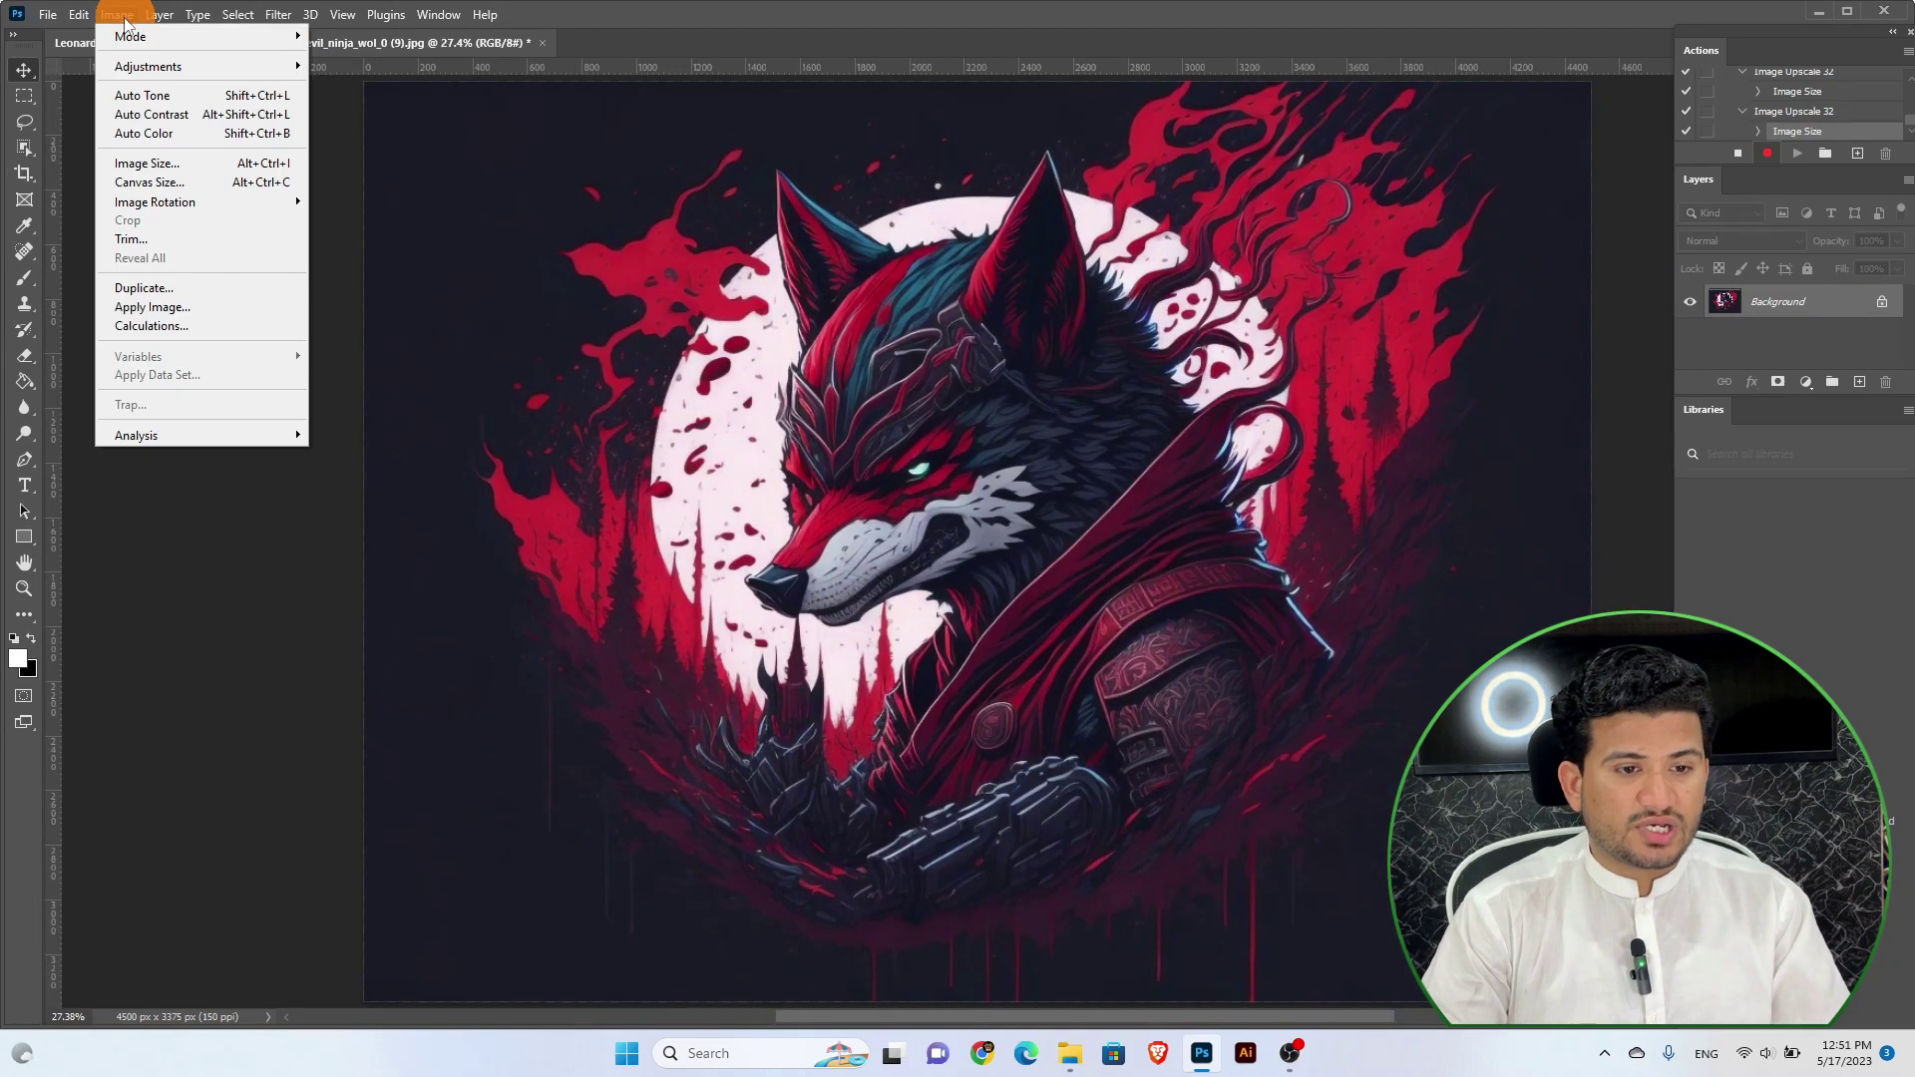
left_click(147, 164)
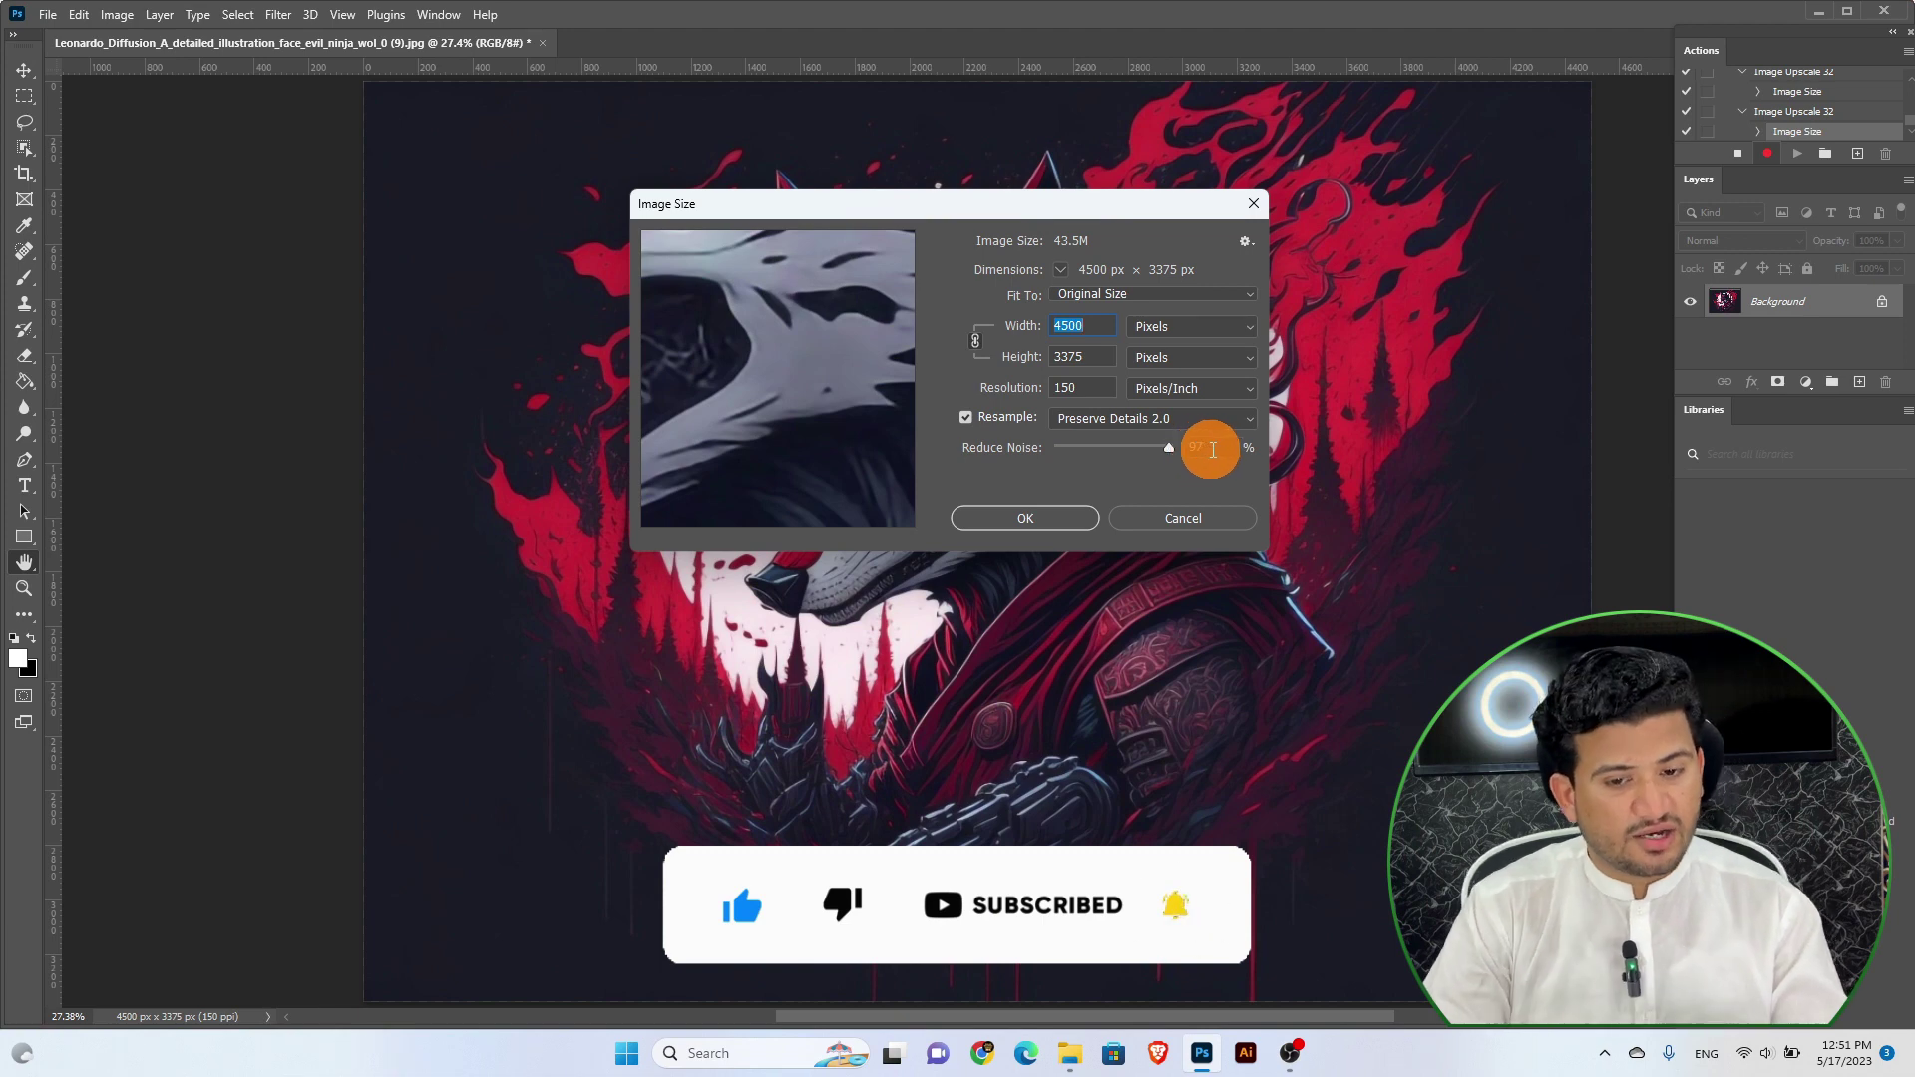
left_click(1193, 511)
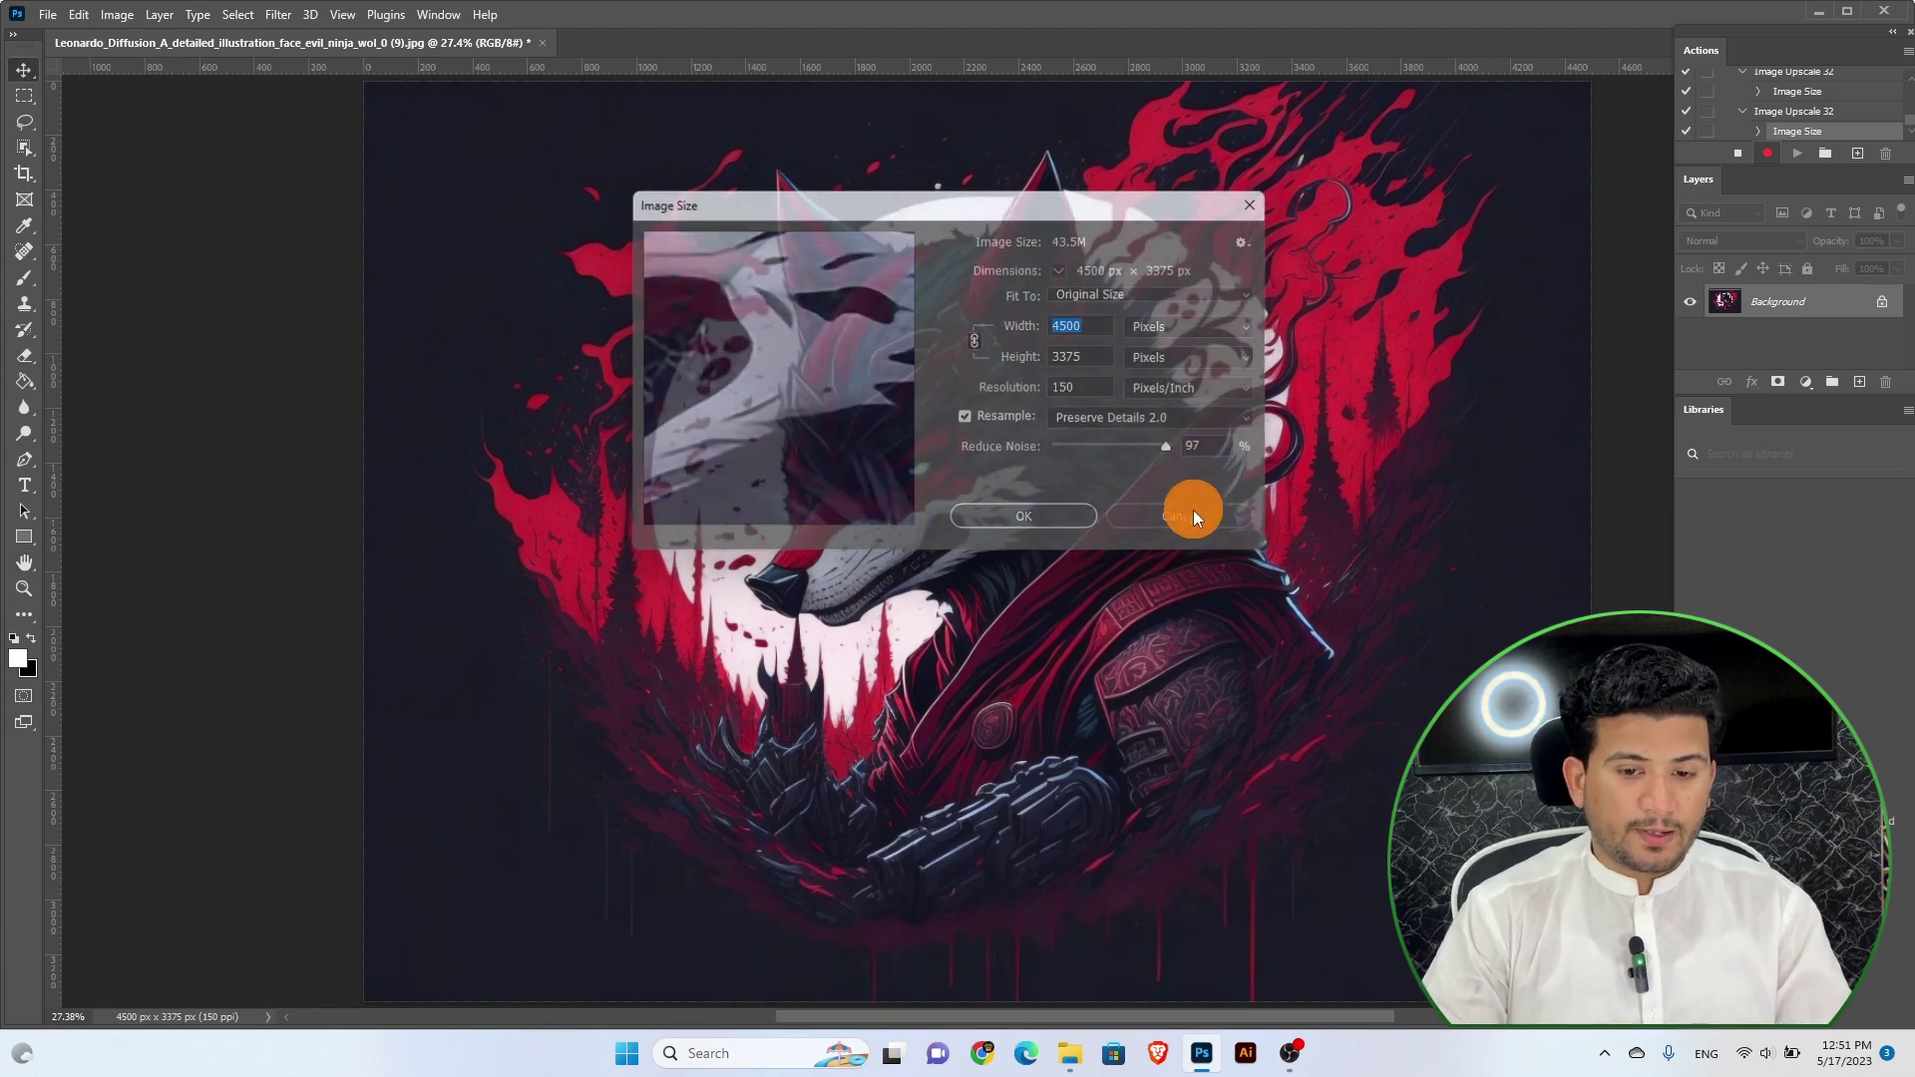
Stop recording the Image Upscale 32 action
left_click(47, 16)
mouse_move(79, 477)
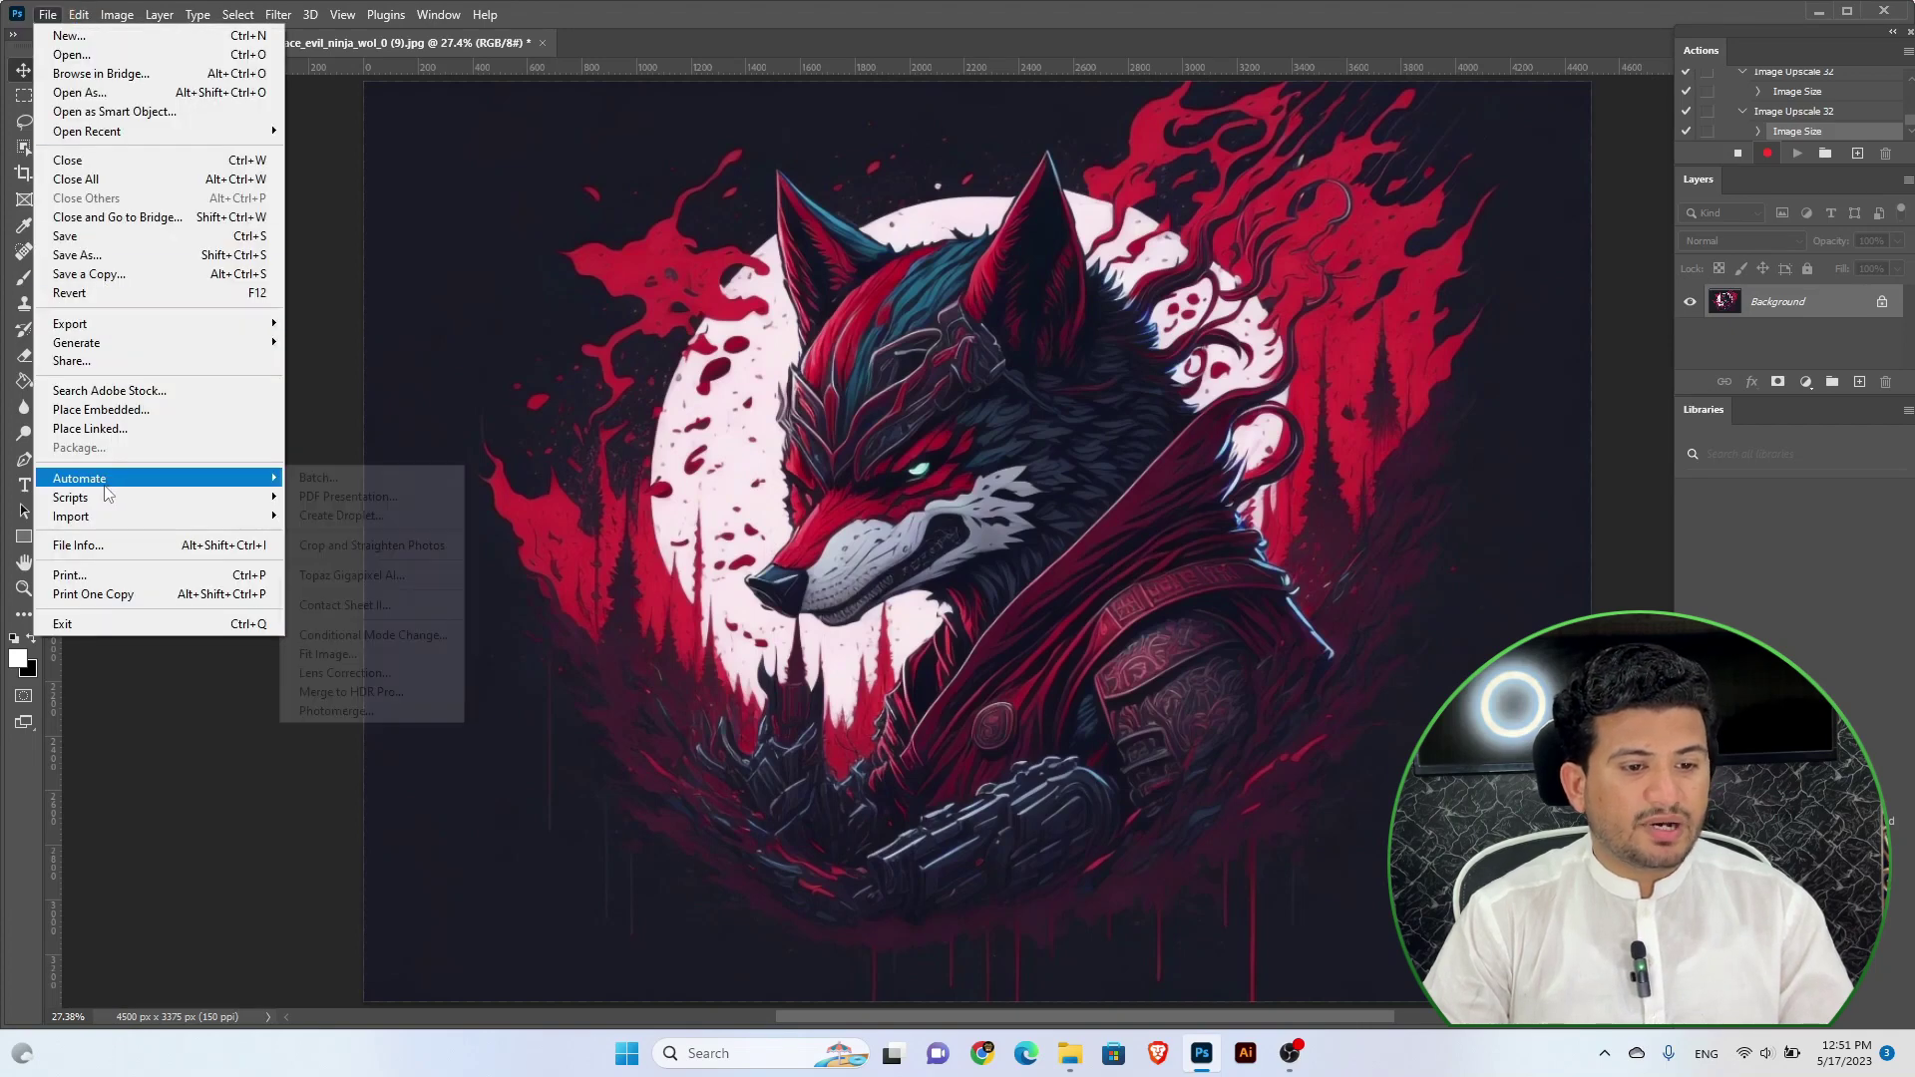
left_click(626, 239)
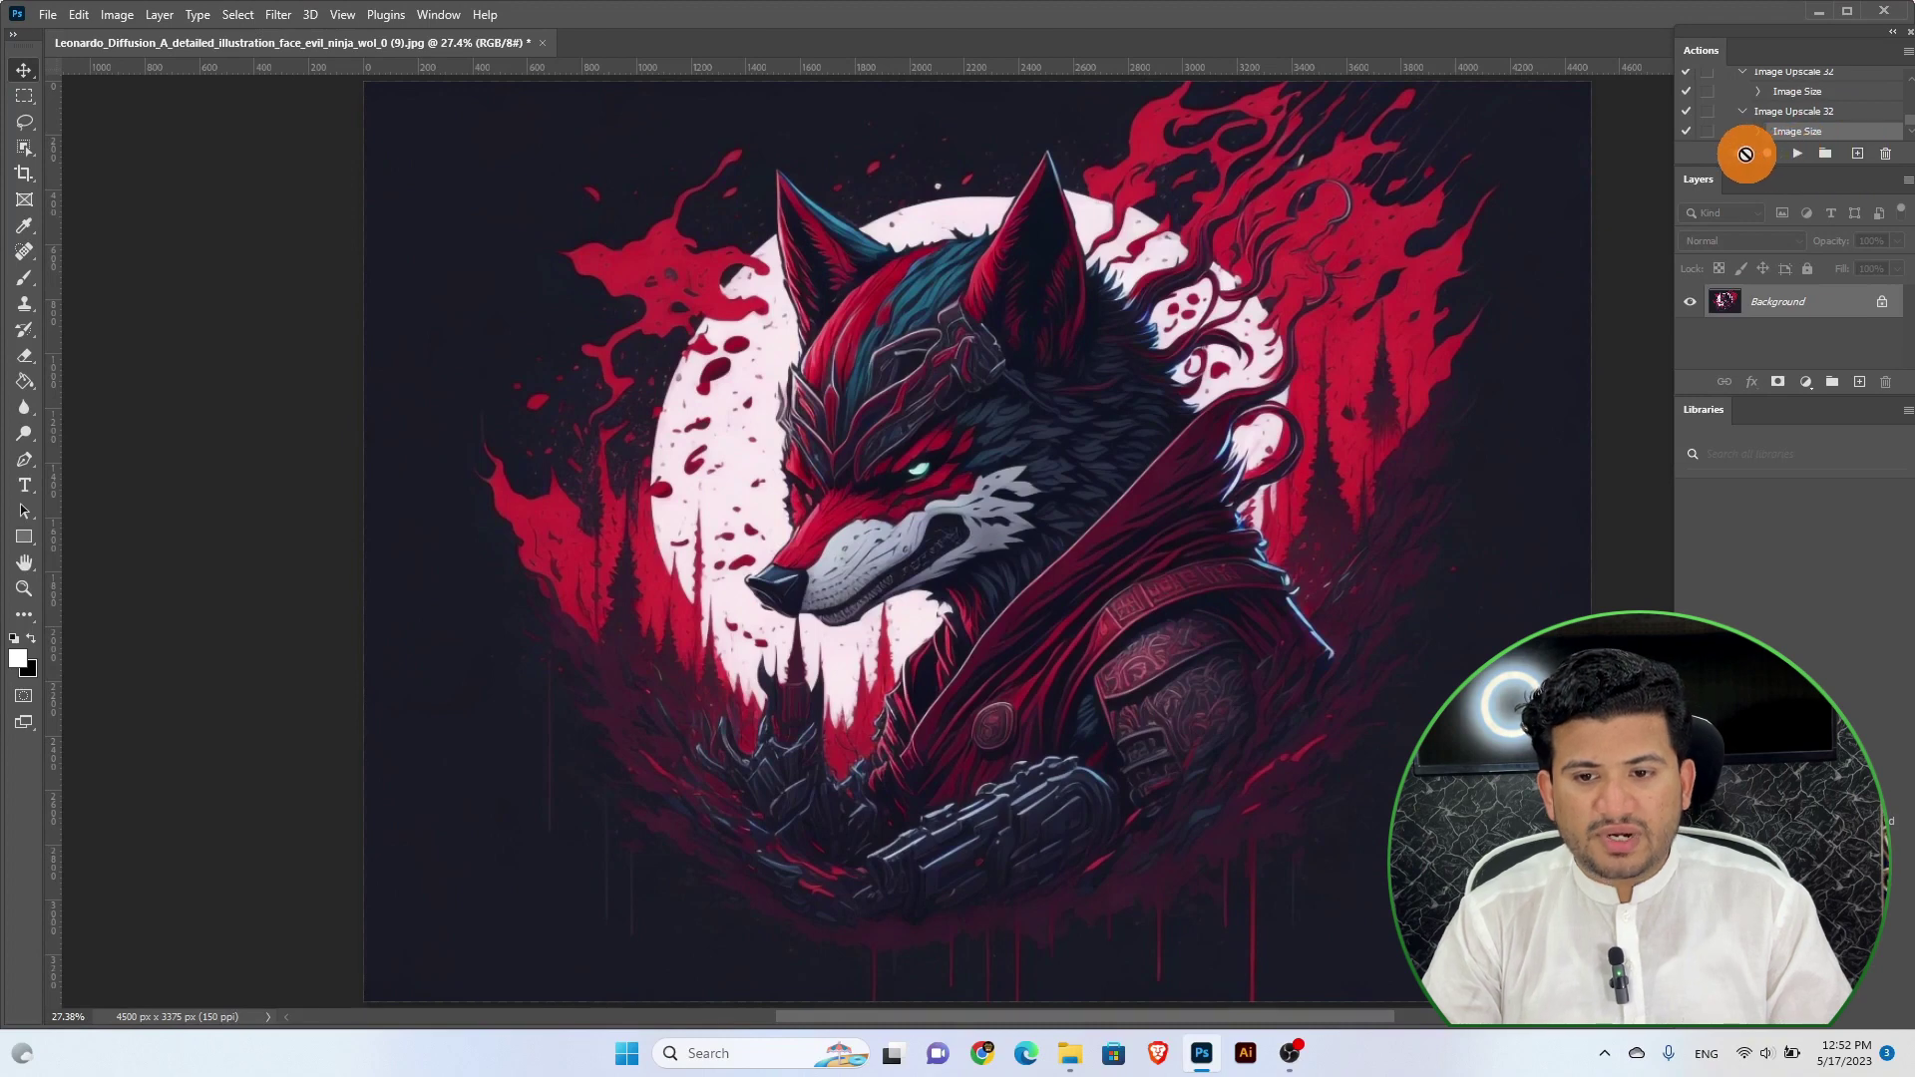
left_click(1742, 153)
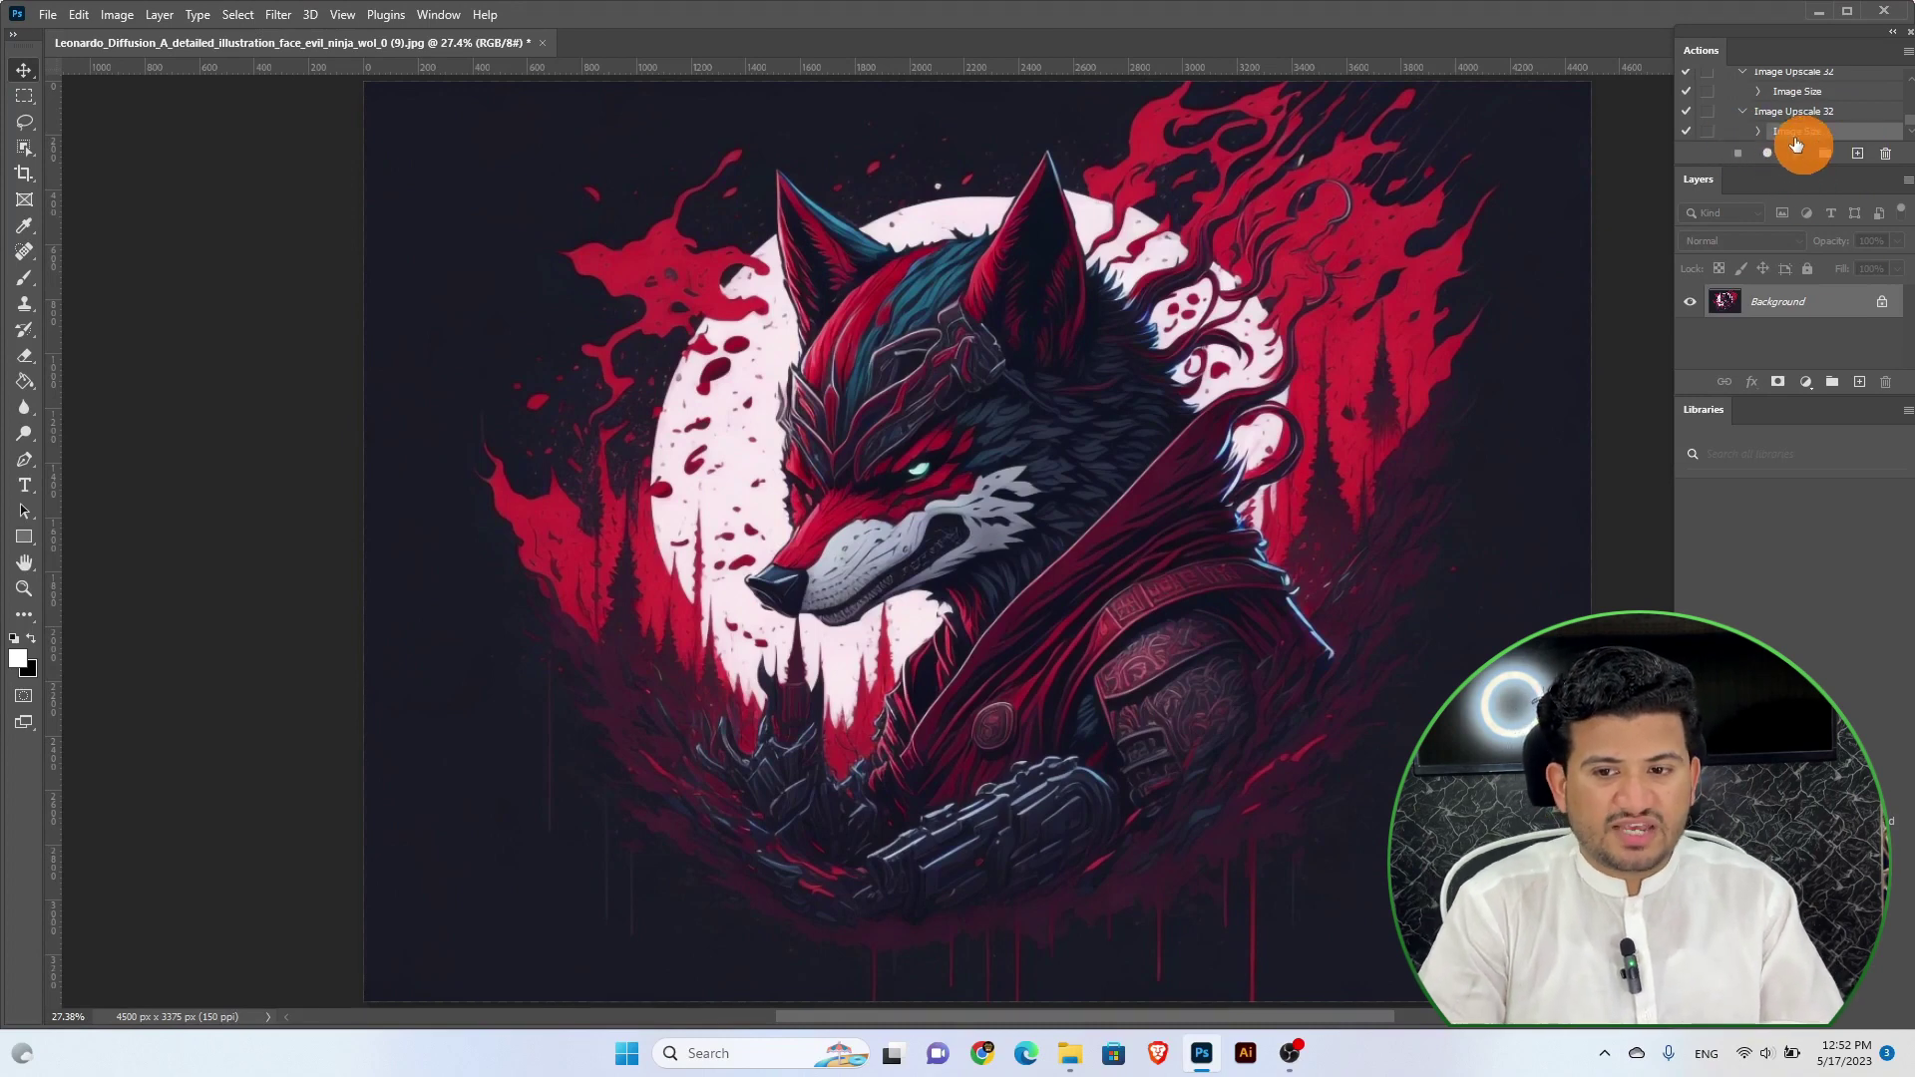
Create a droplet for the action, saved as F:\AI Images\Image Upscale 32.exe
left_click(52, 15)
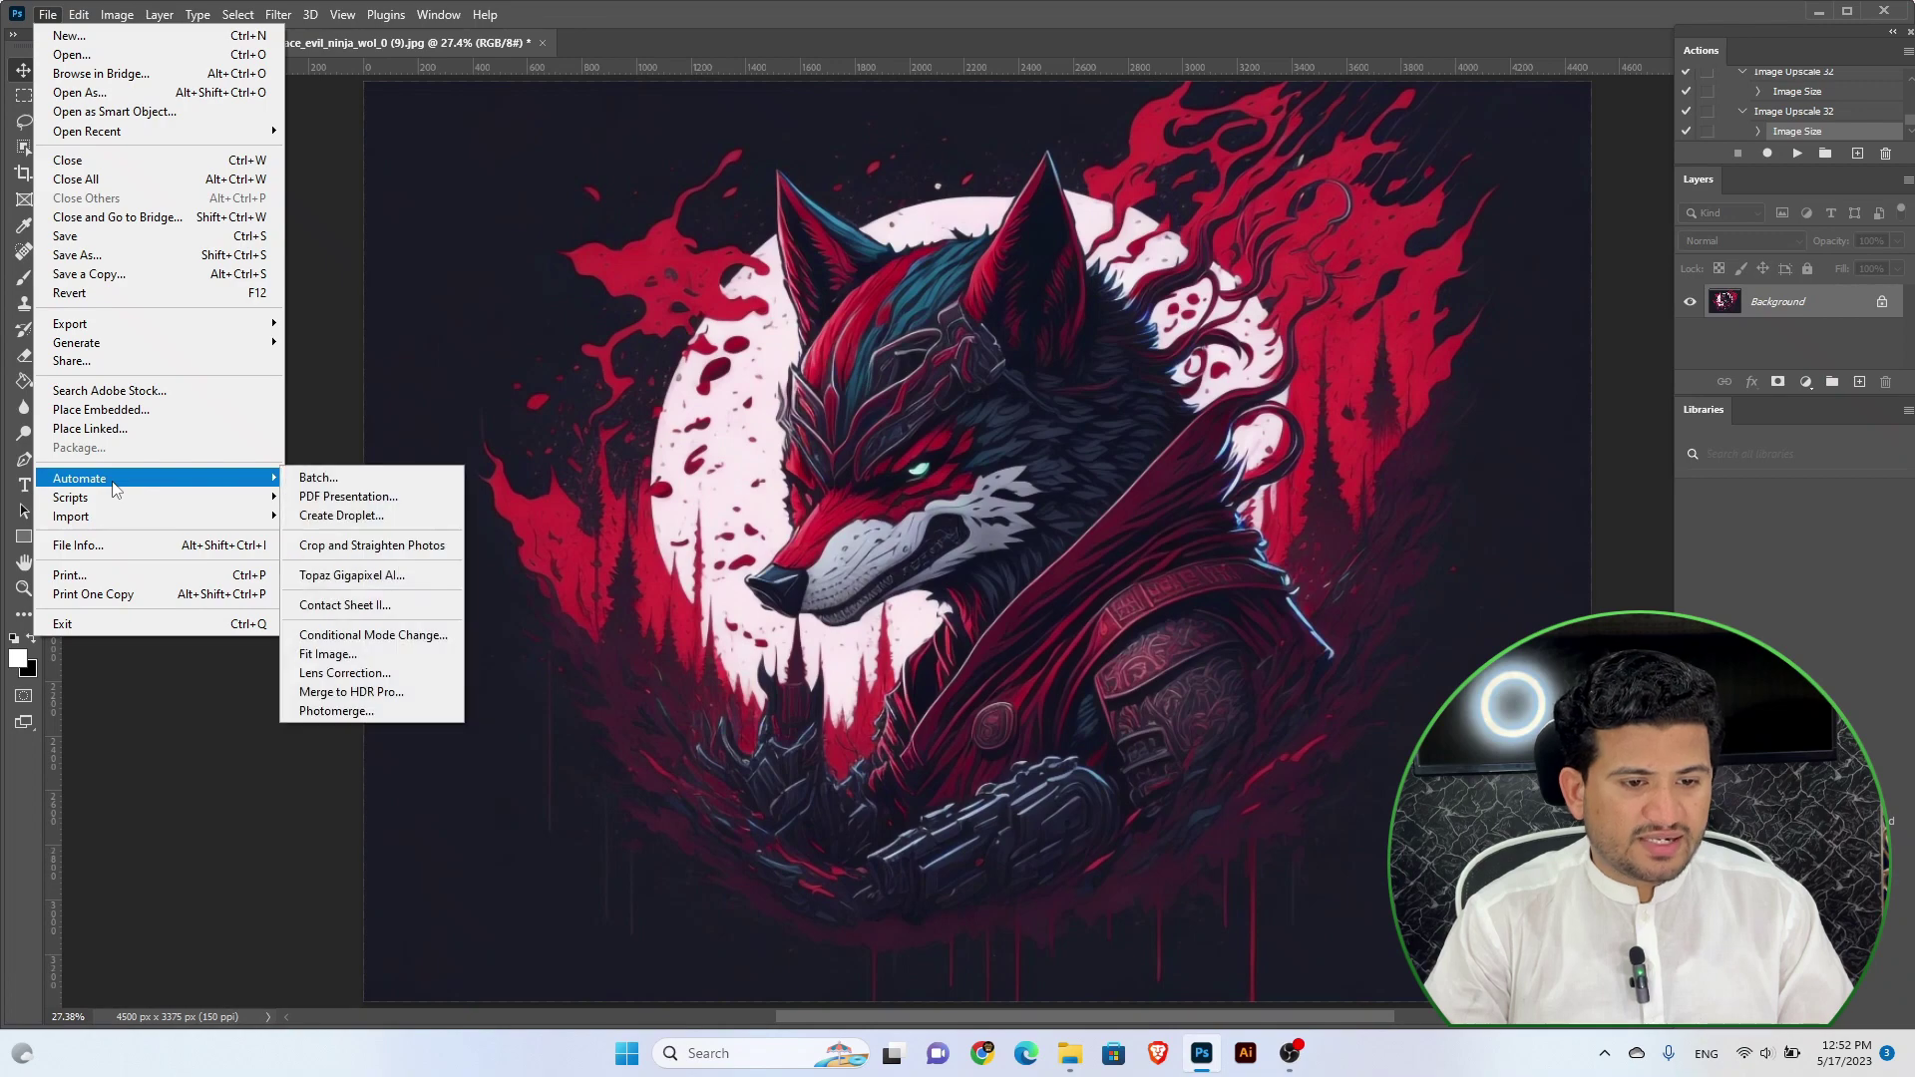
mouse_move(120, 477)
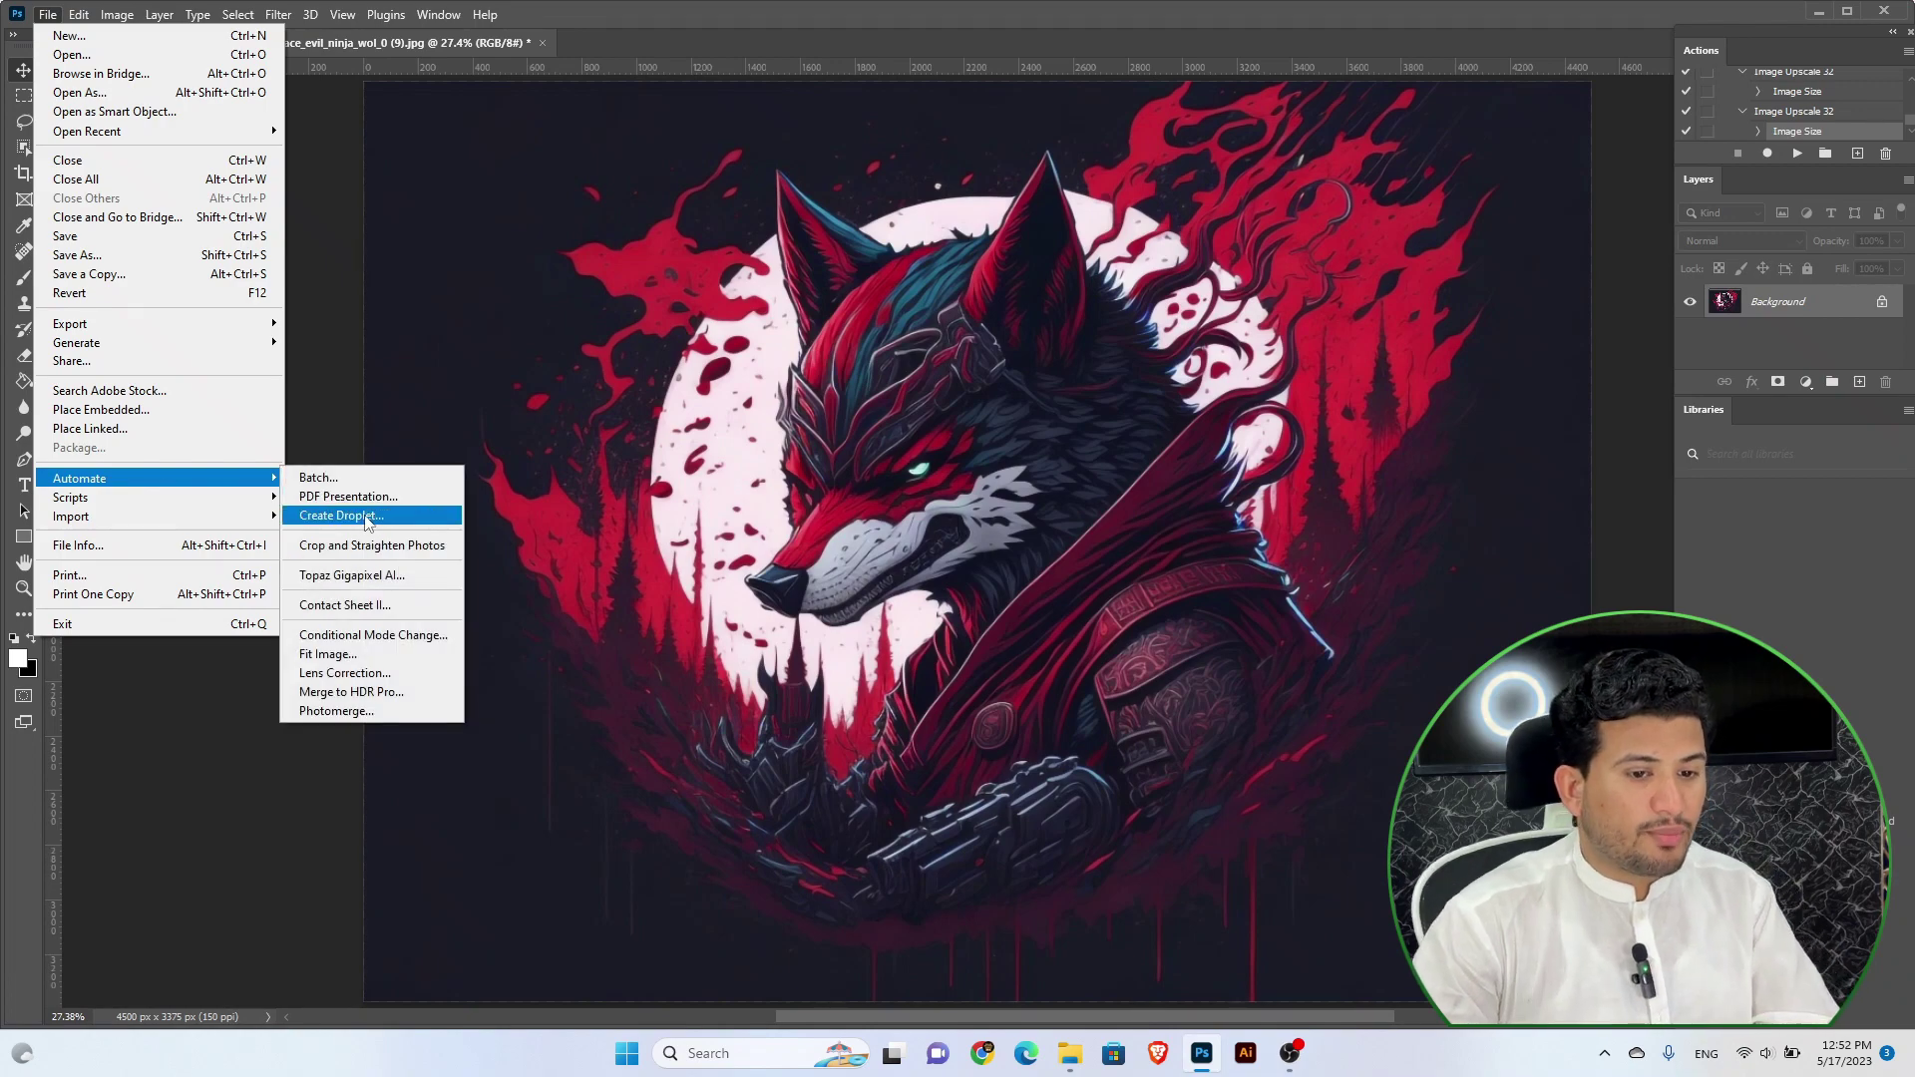
left_click(371, 516)
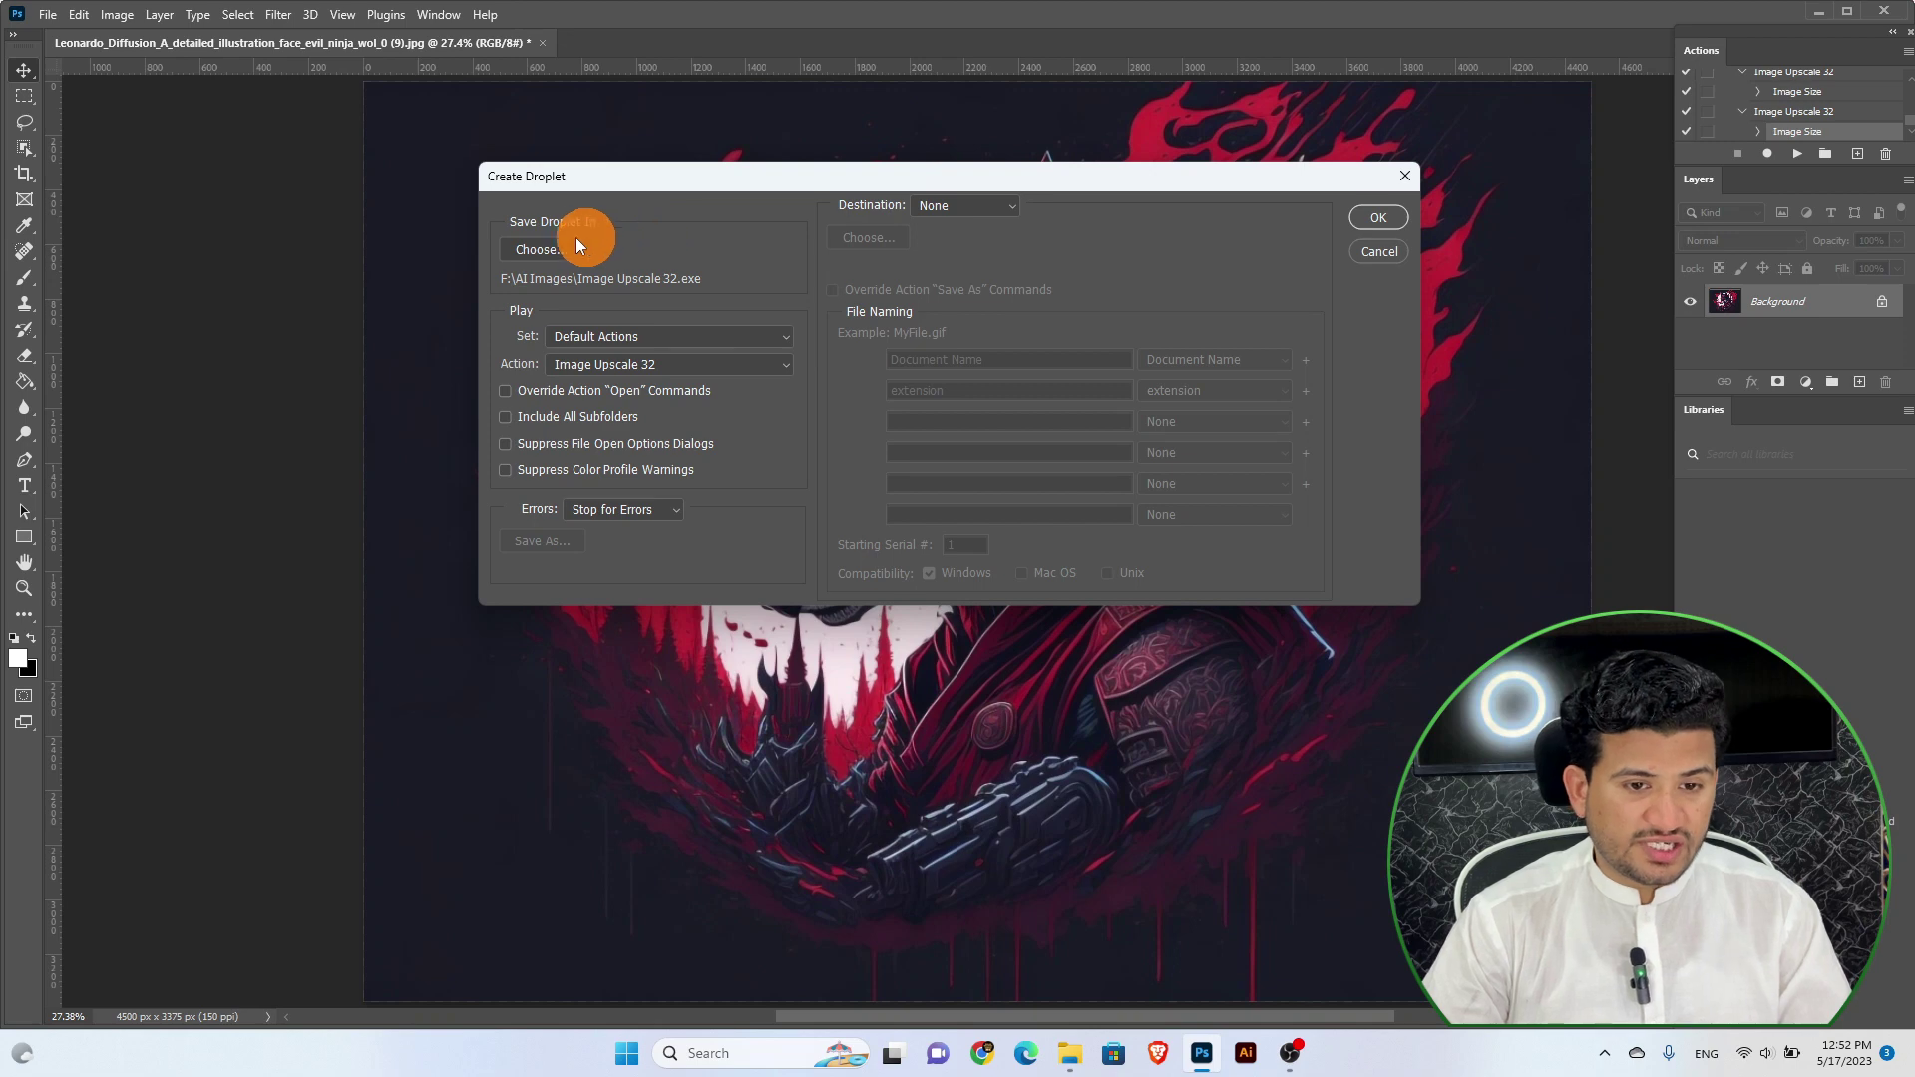
left_click(536, 248)
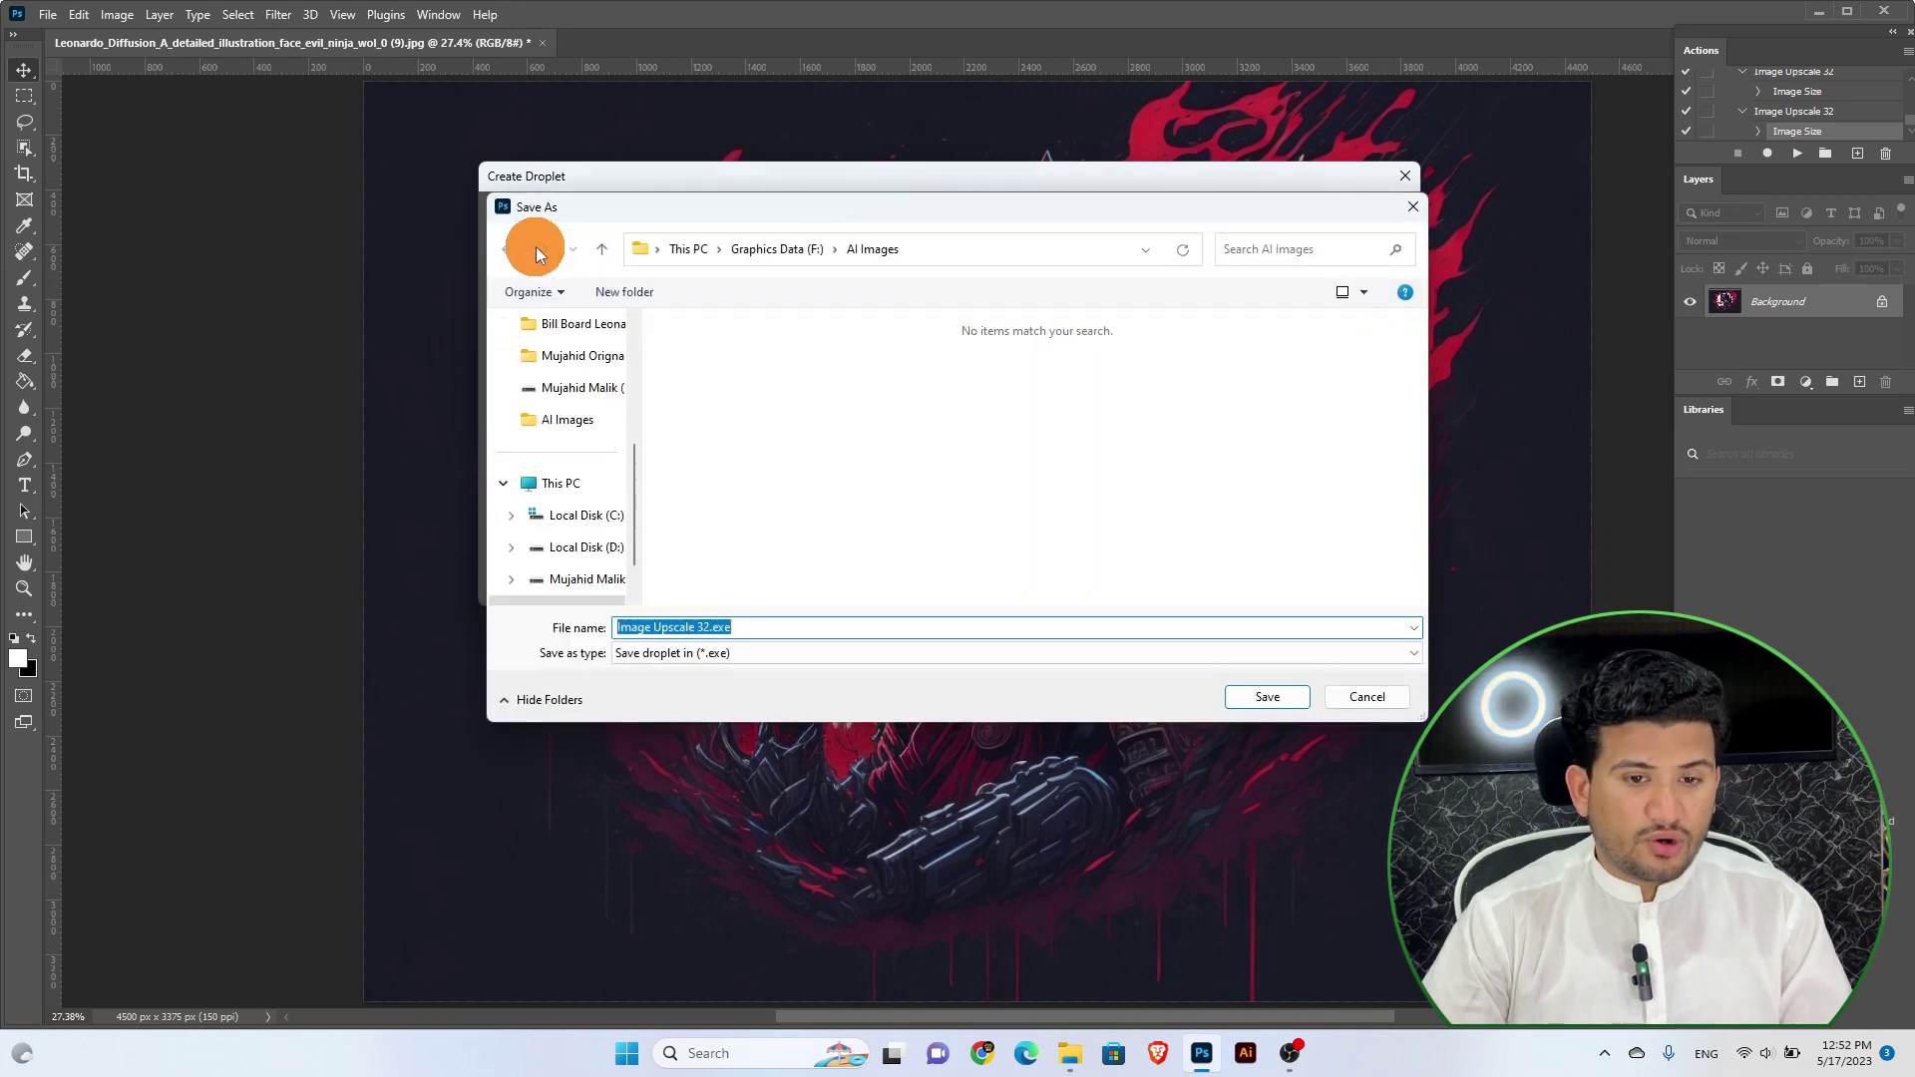
left_click(567, 420)
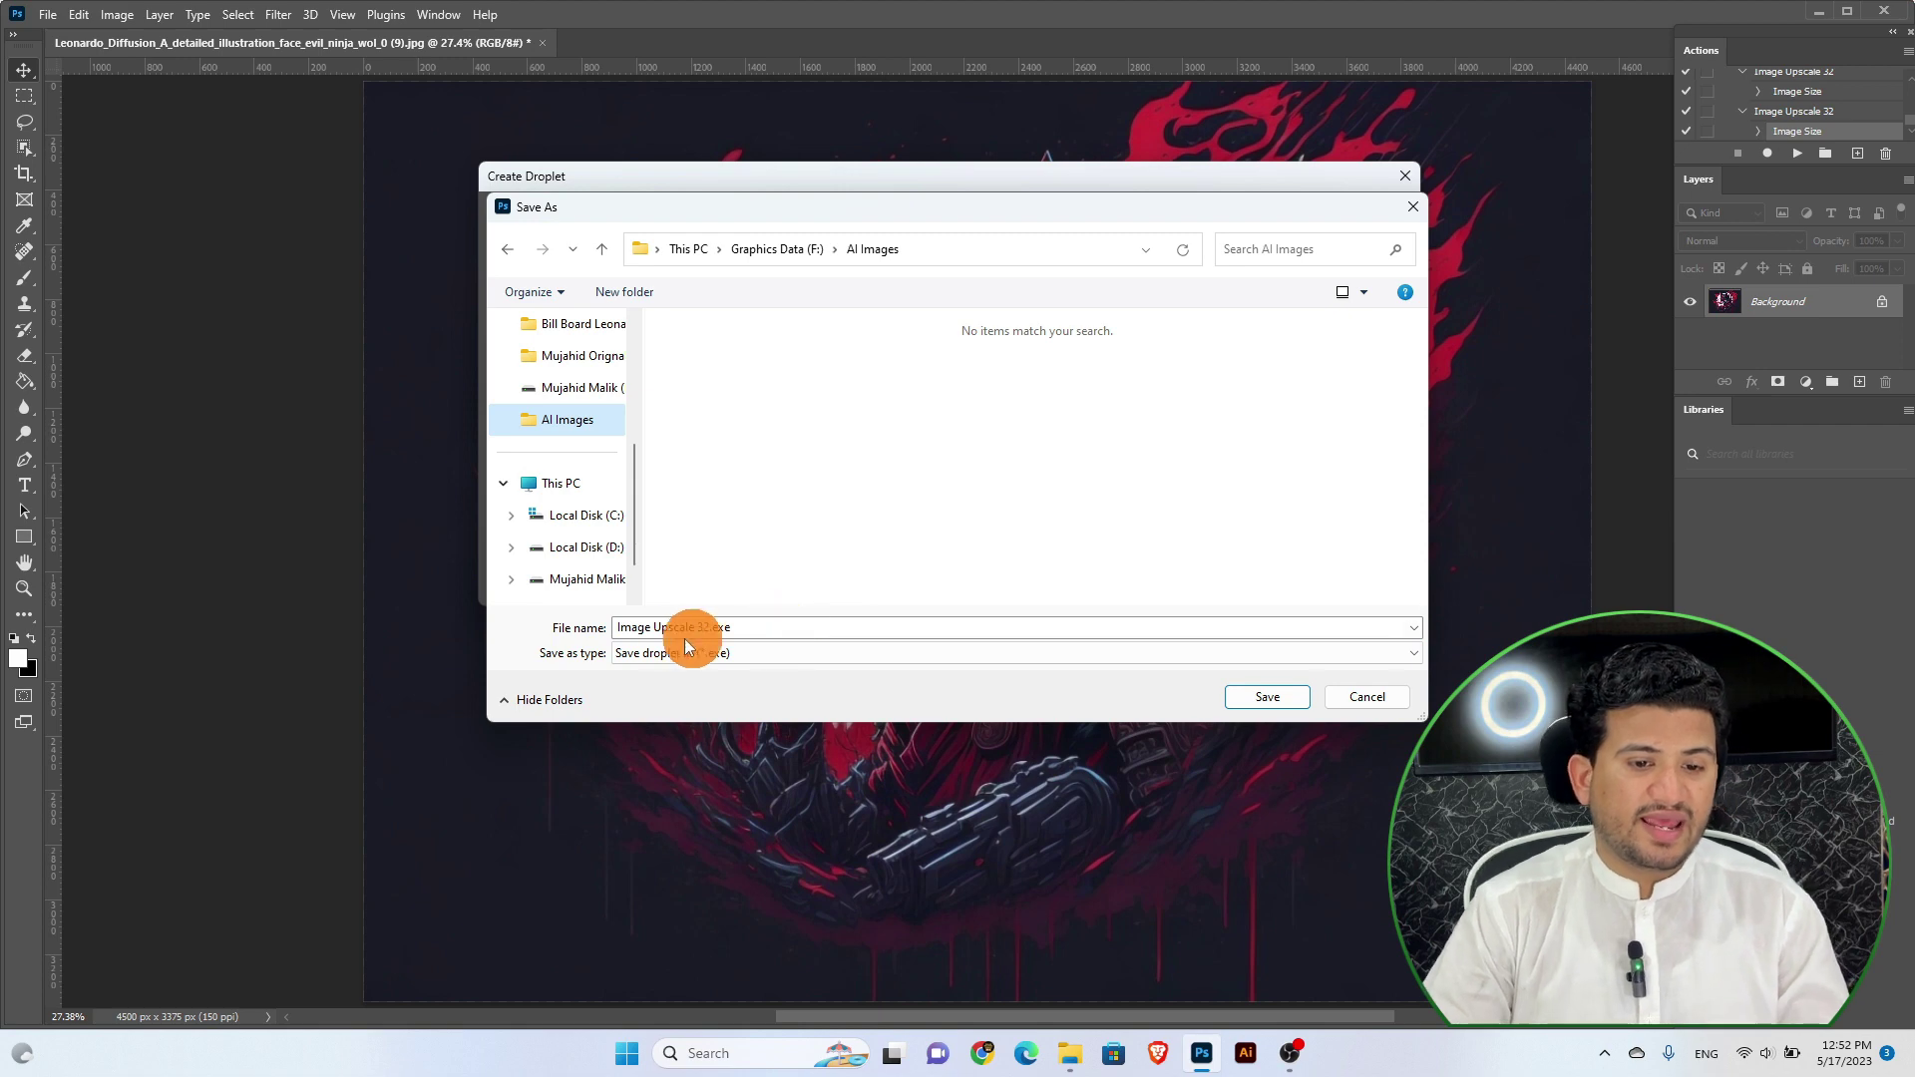
left_click(658, 627)
double_click(714, 627)
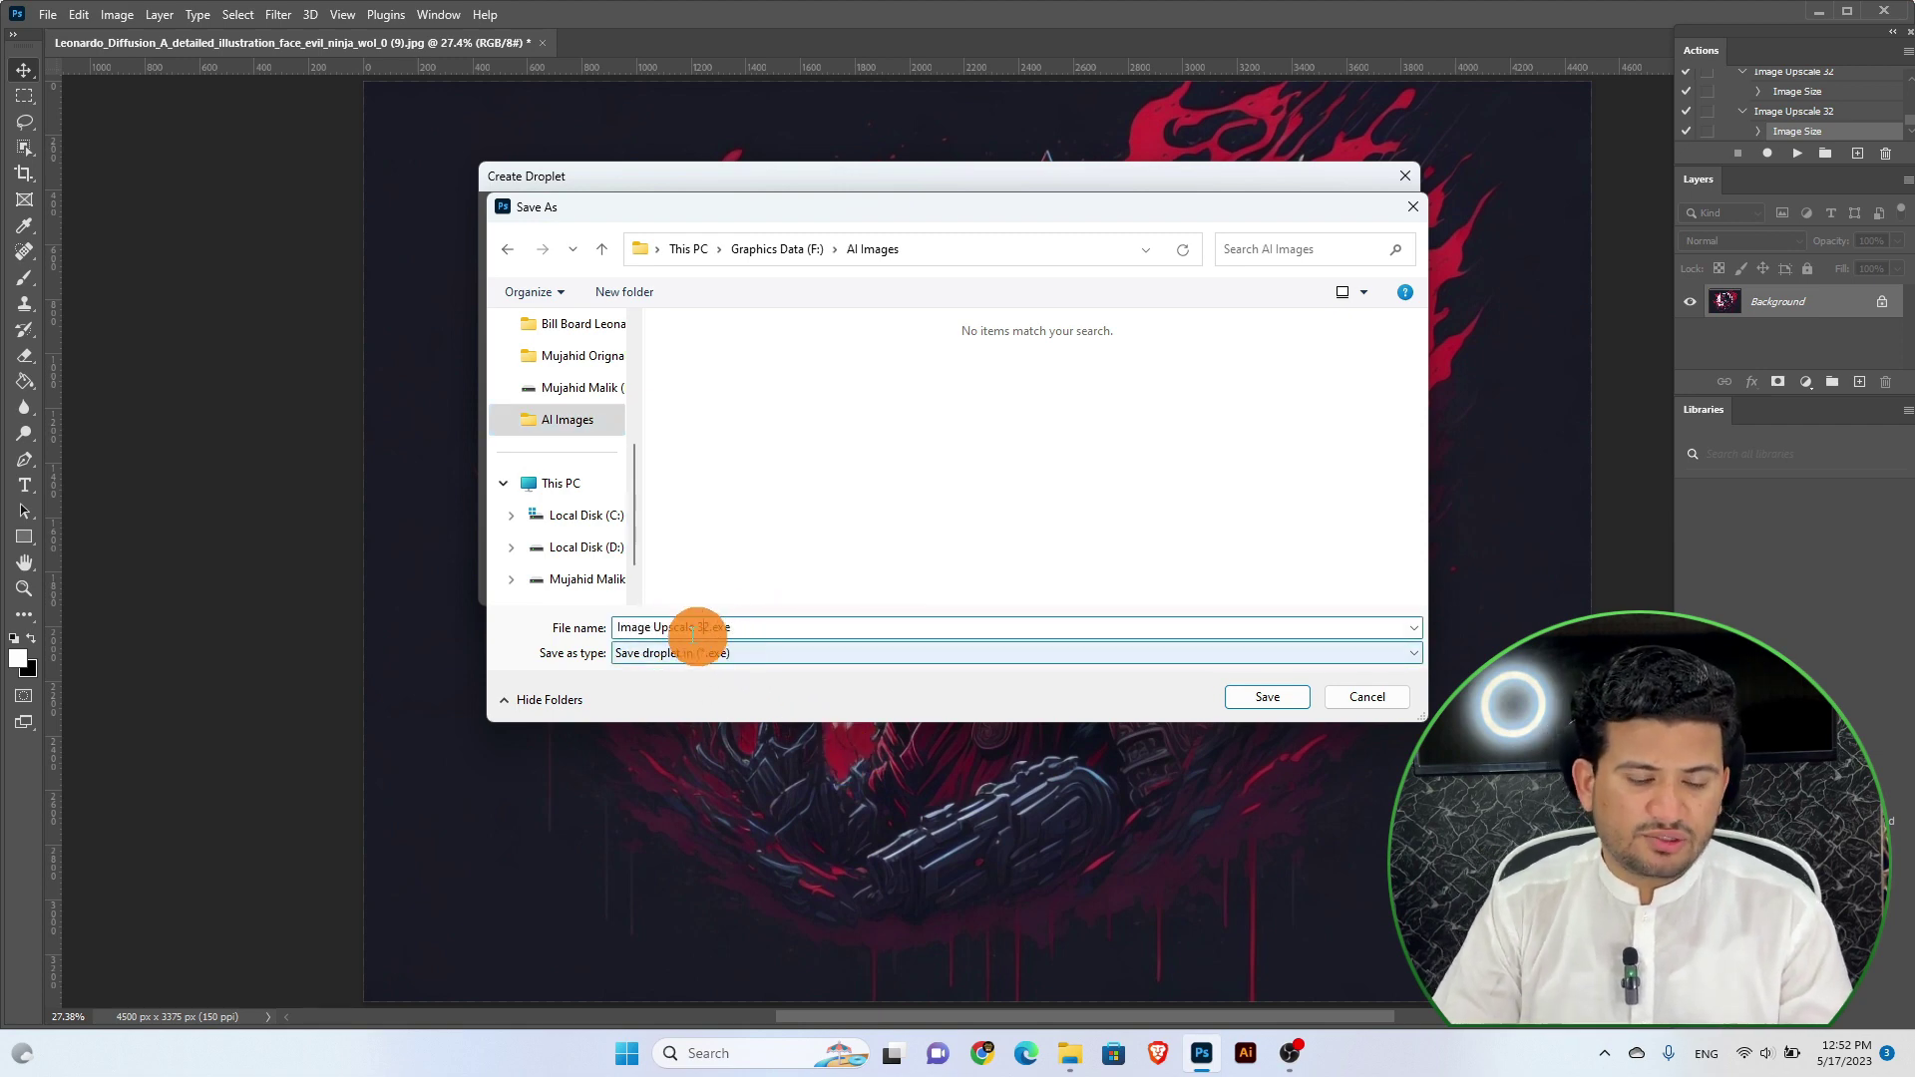
left_click(682, 626)
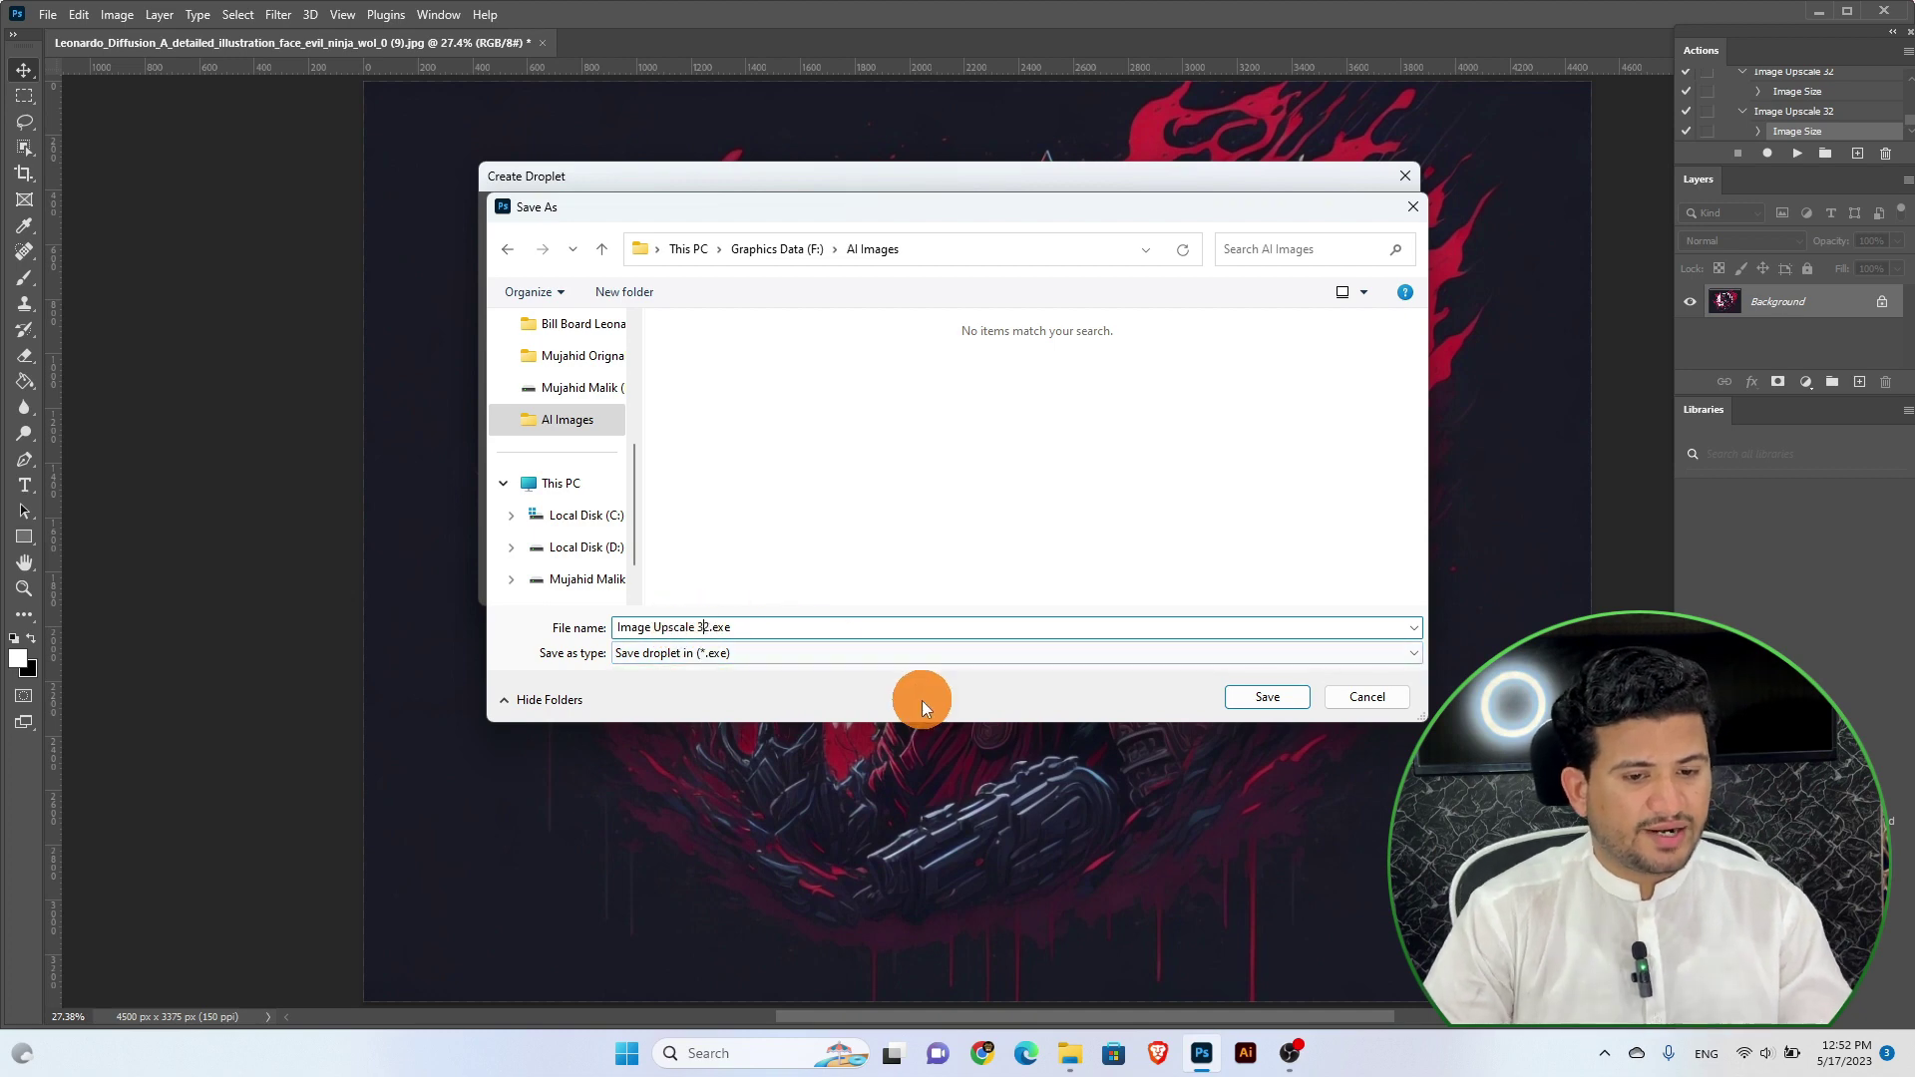
left_click(1275, 697)
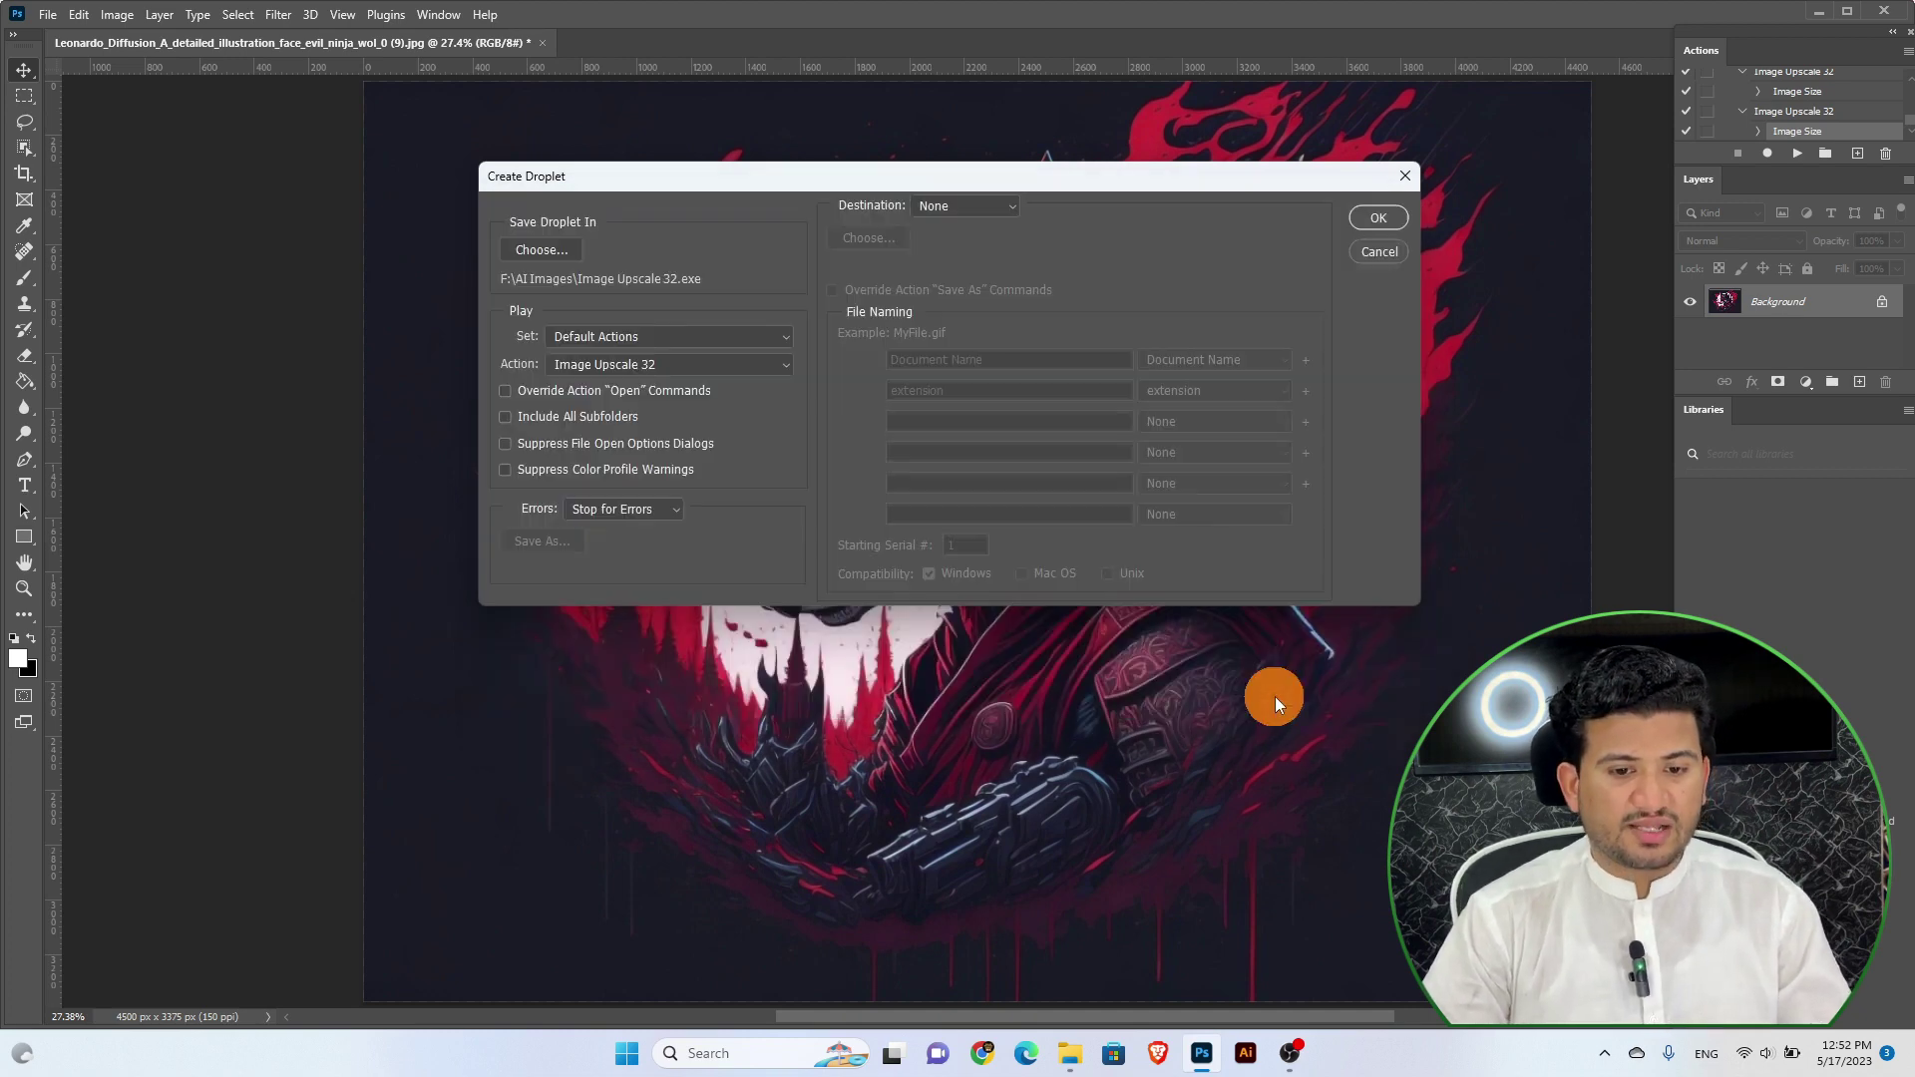
left_click(1366, 220)
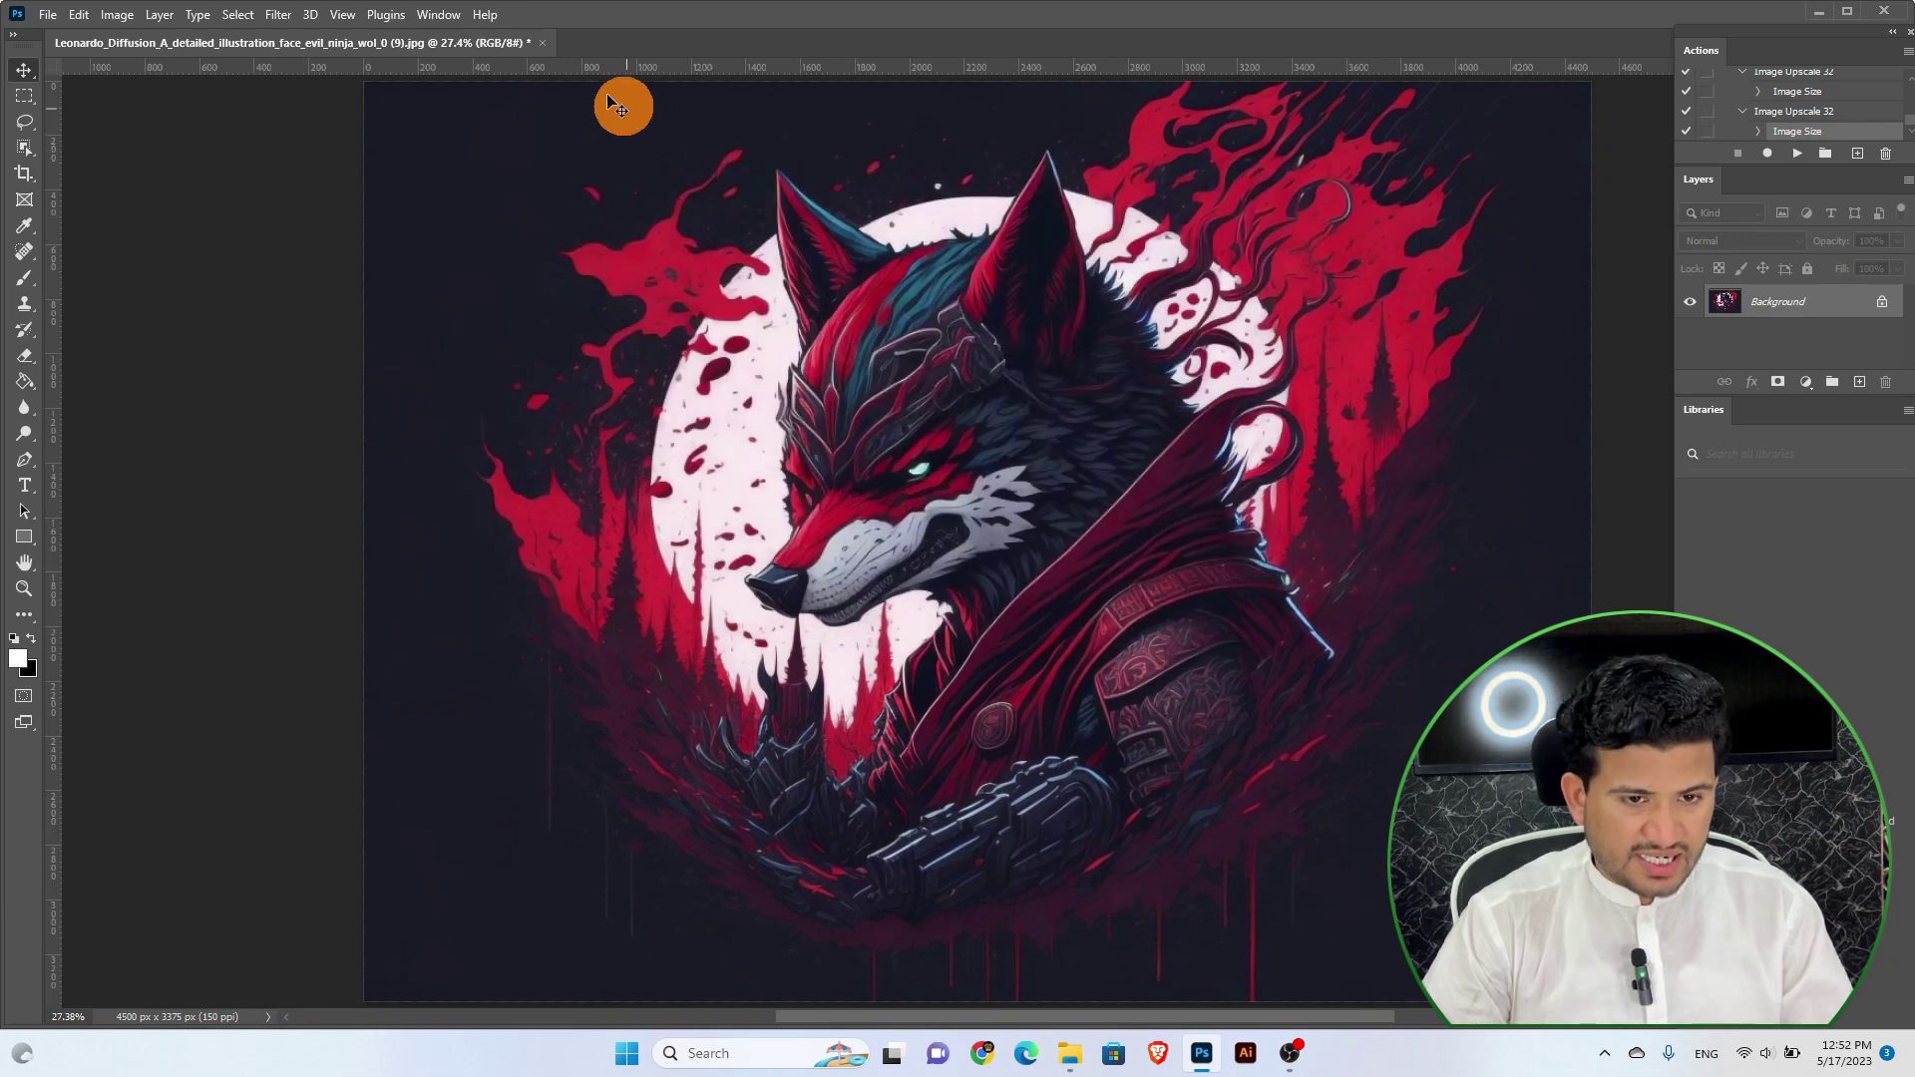
Close the wolf document without saving and close all File Explorer windows
left_click(547, 46)
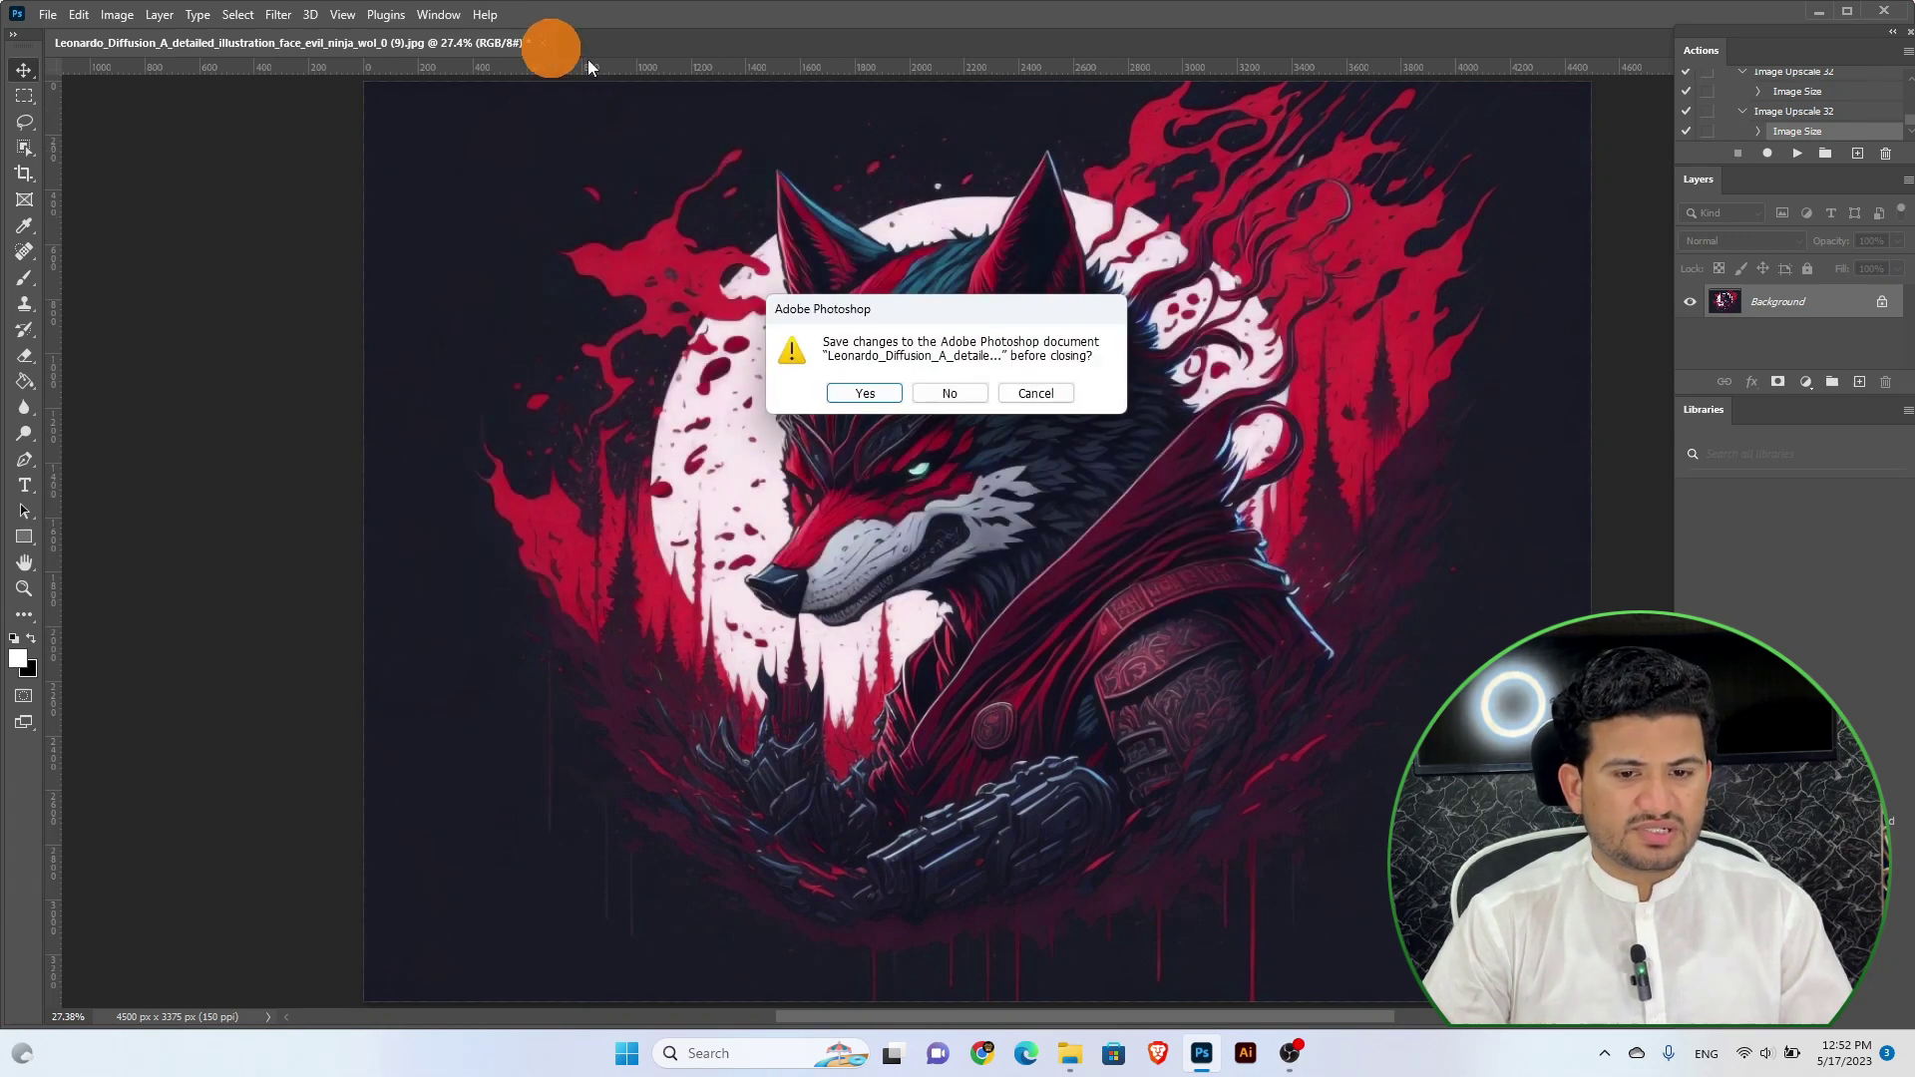
left_click(977, 397)
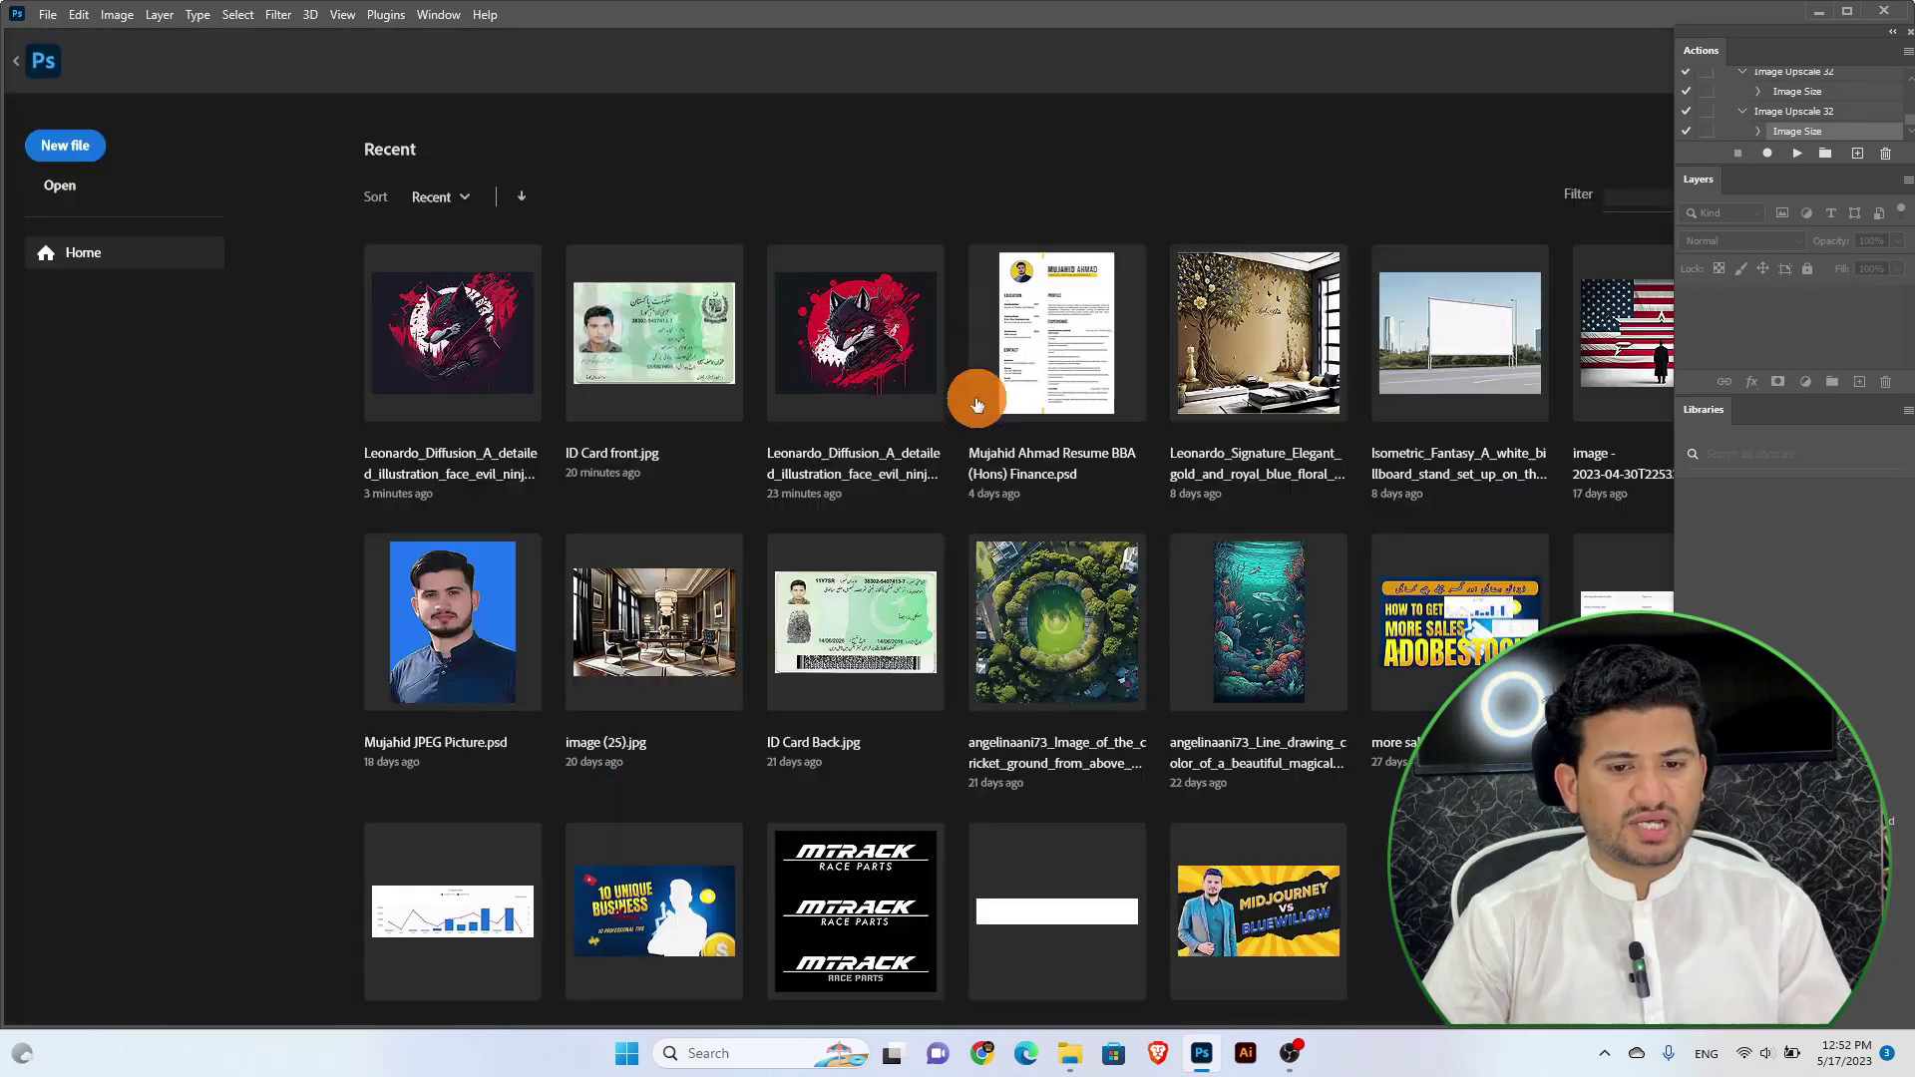
left_click(1072, 1047)
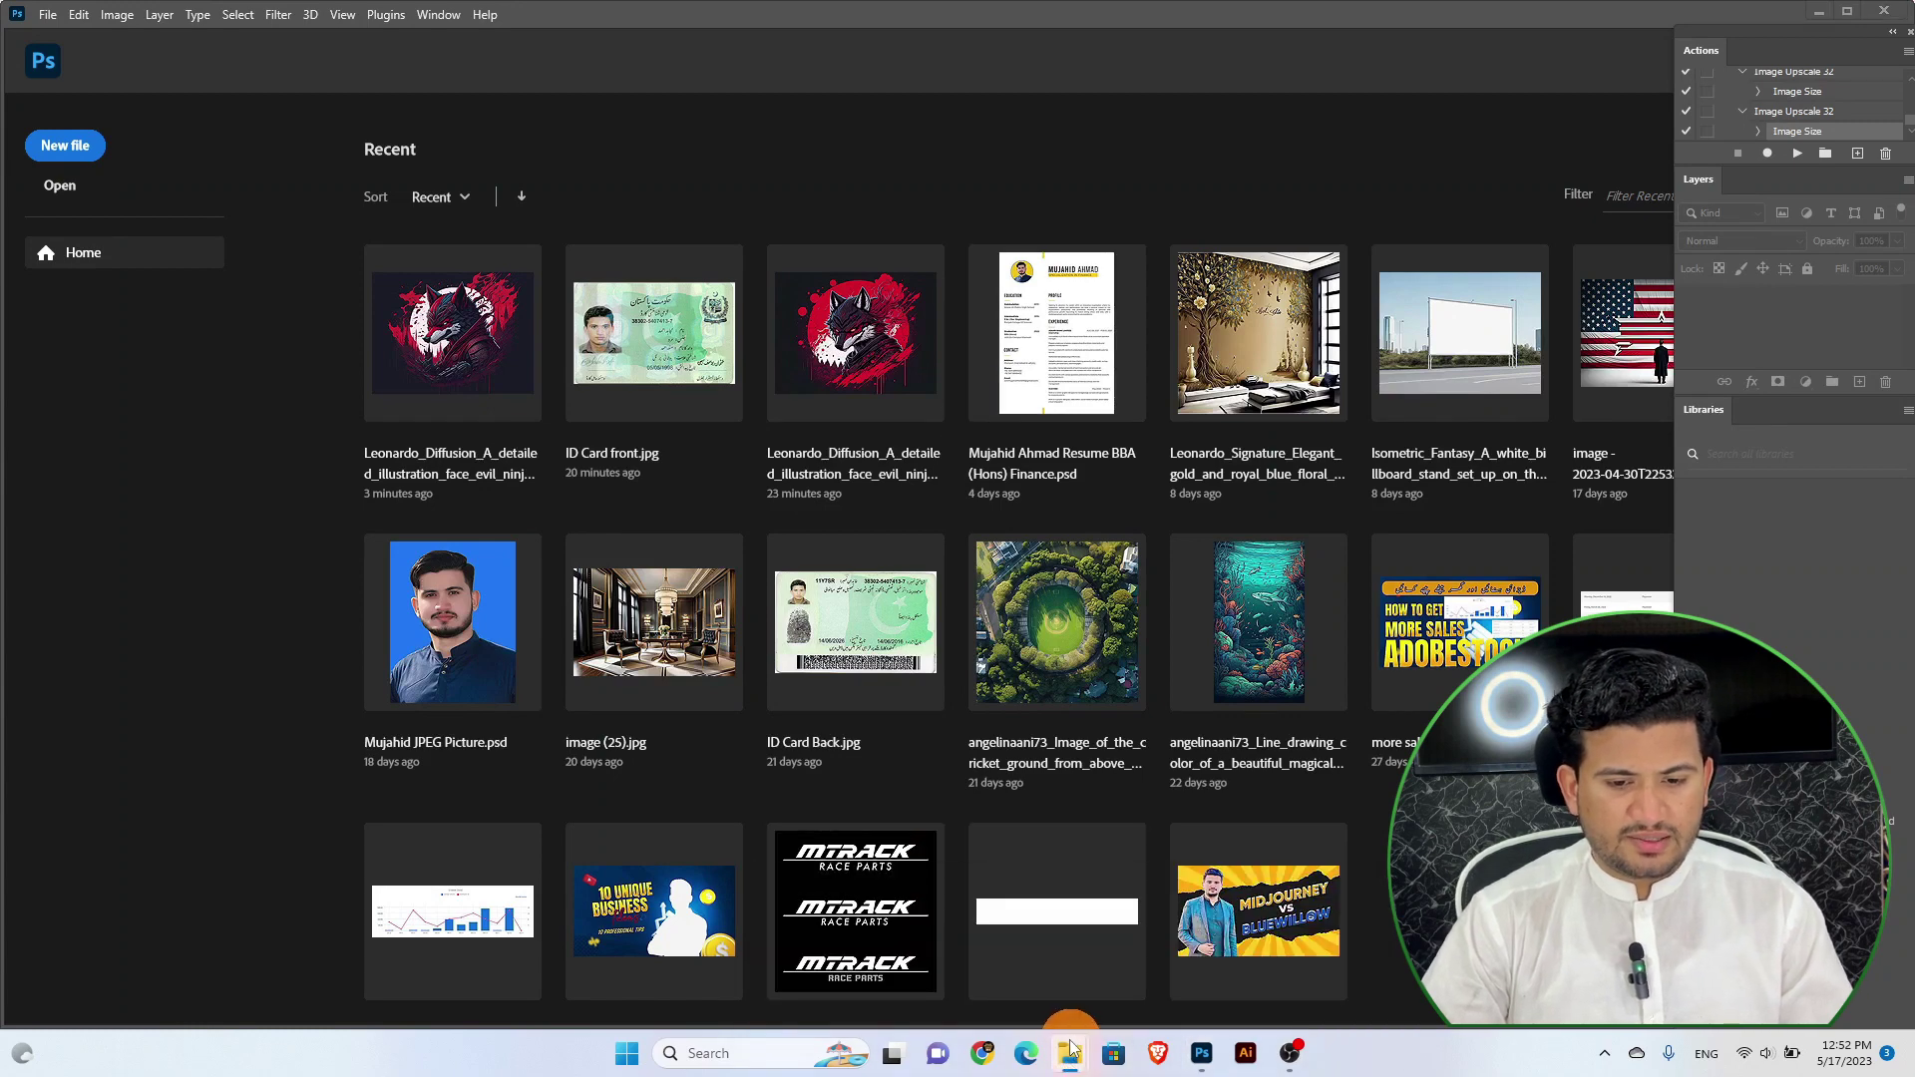
right_click(1072, 1052)
right_click(1073, 1055)
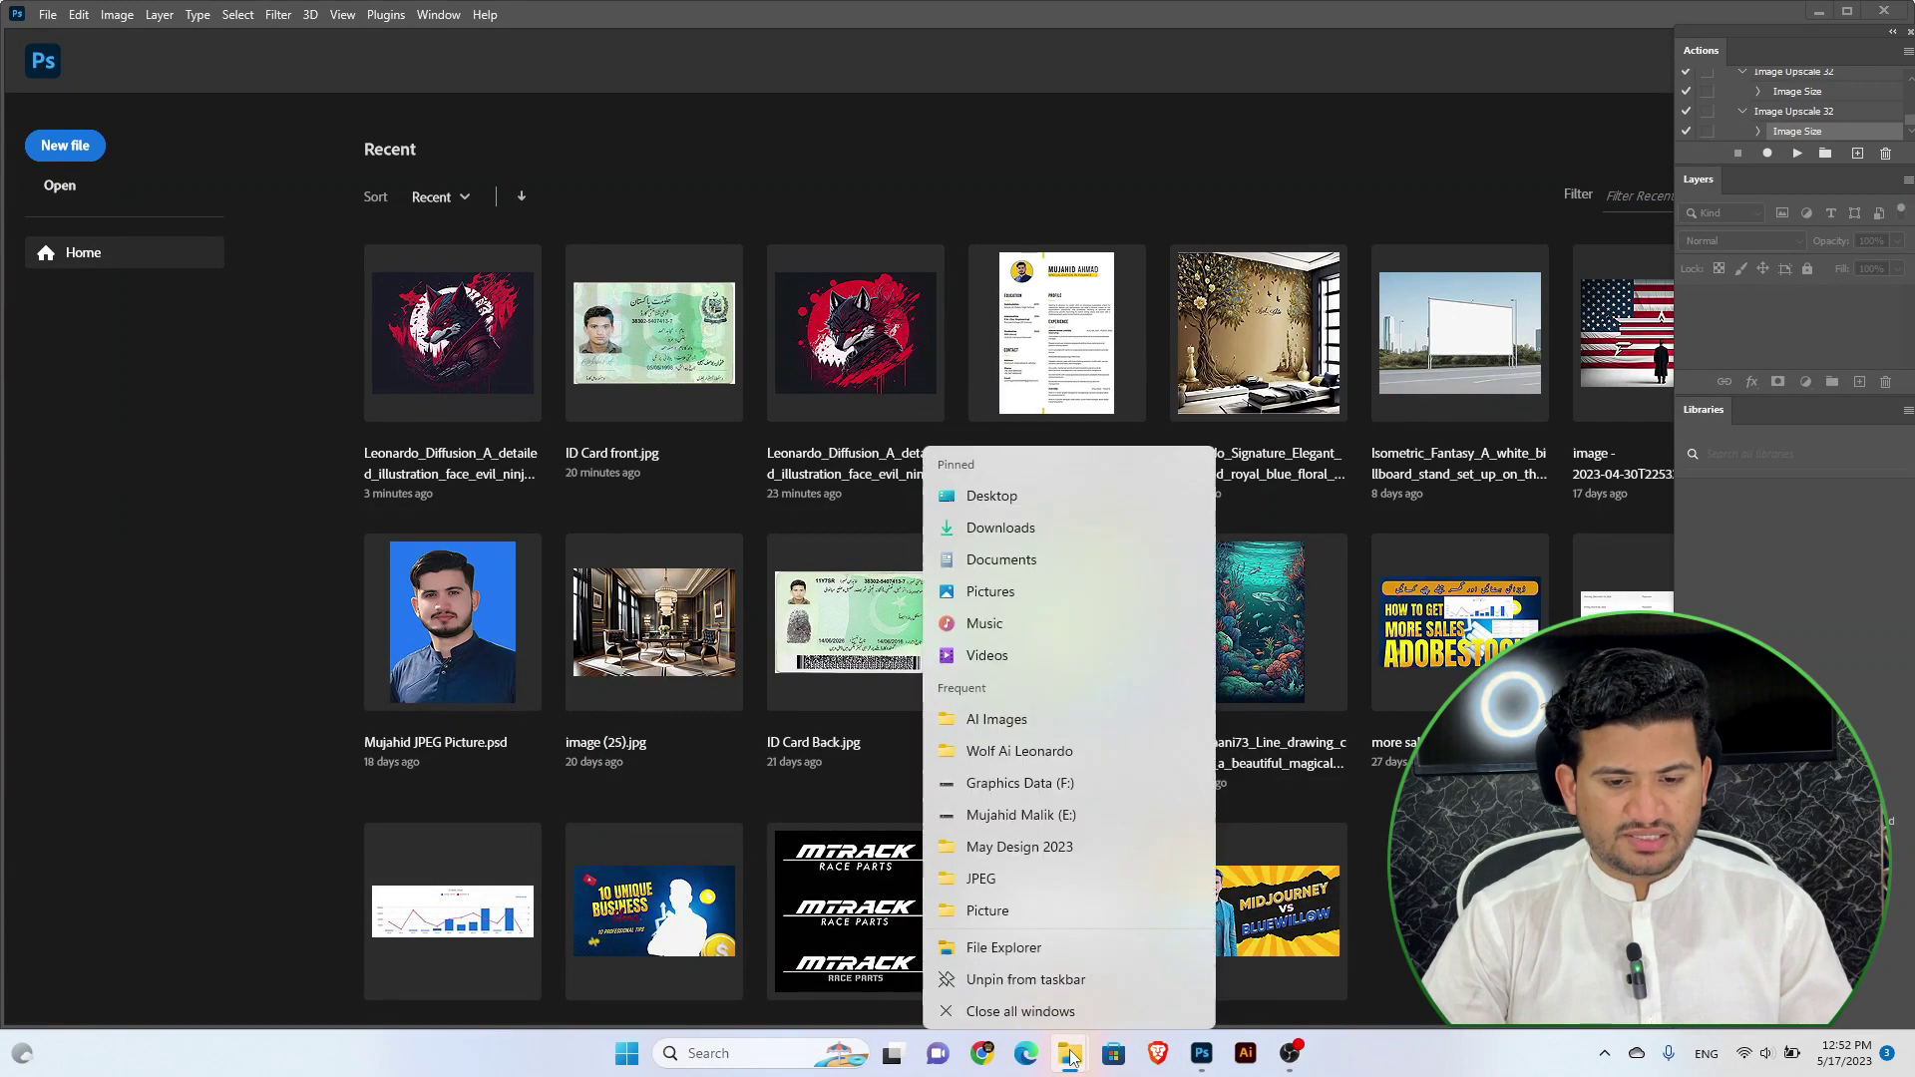
left_click(1037, 1011)
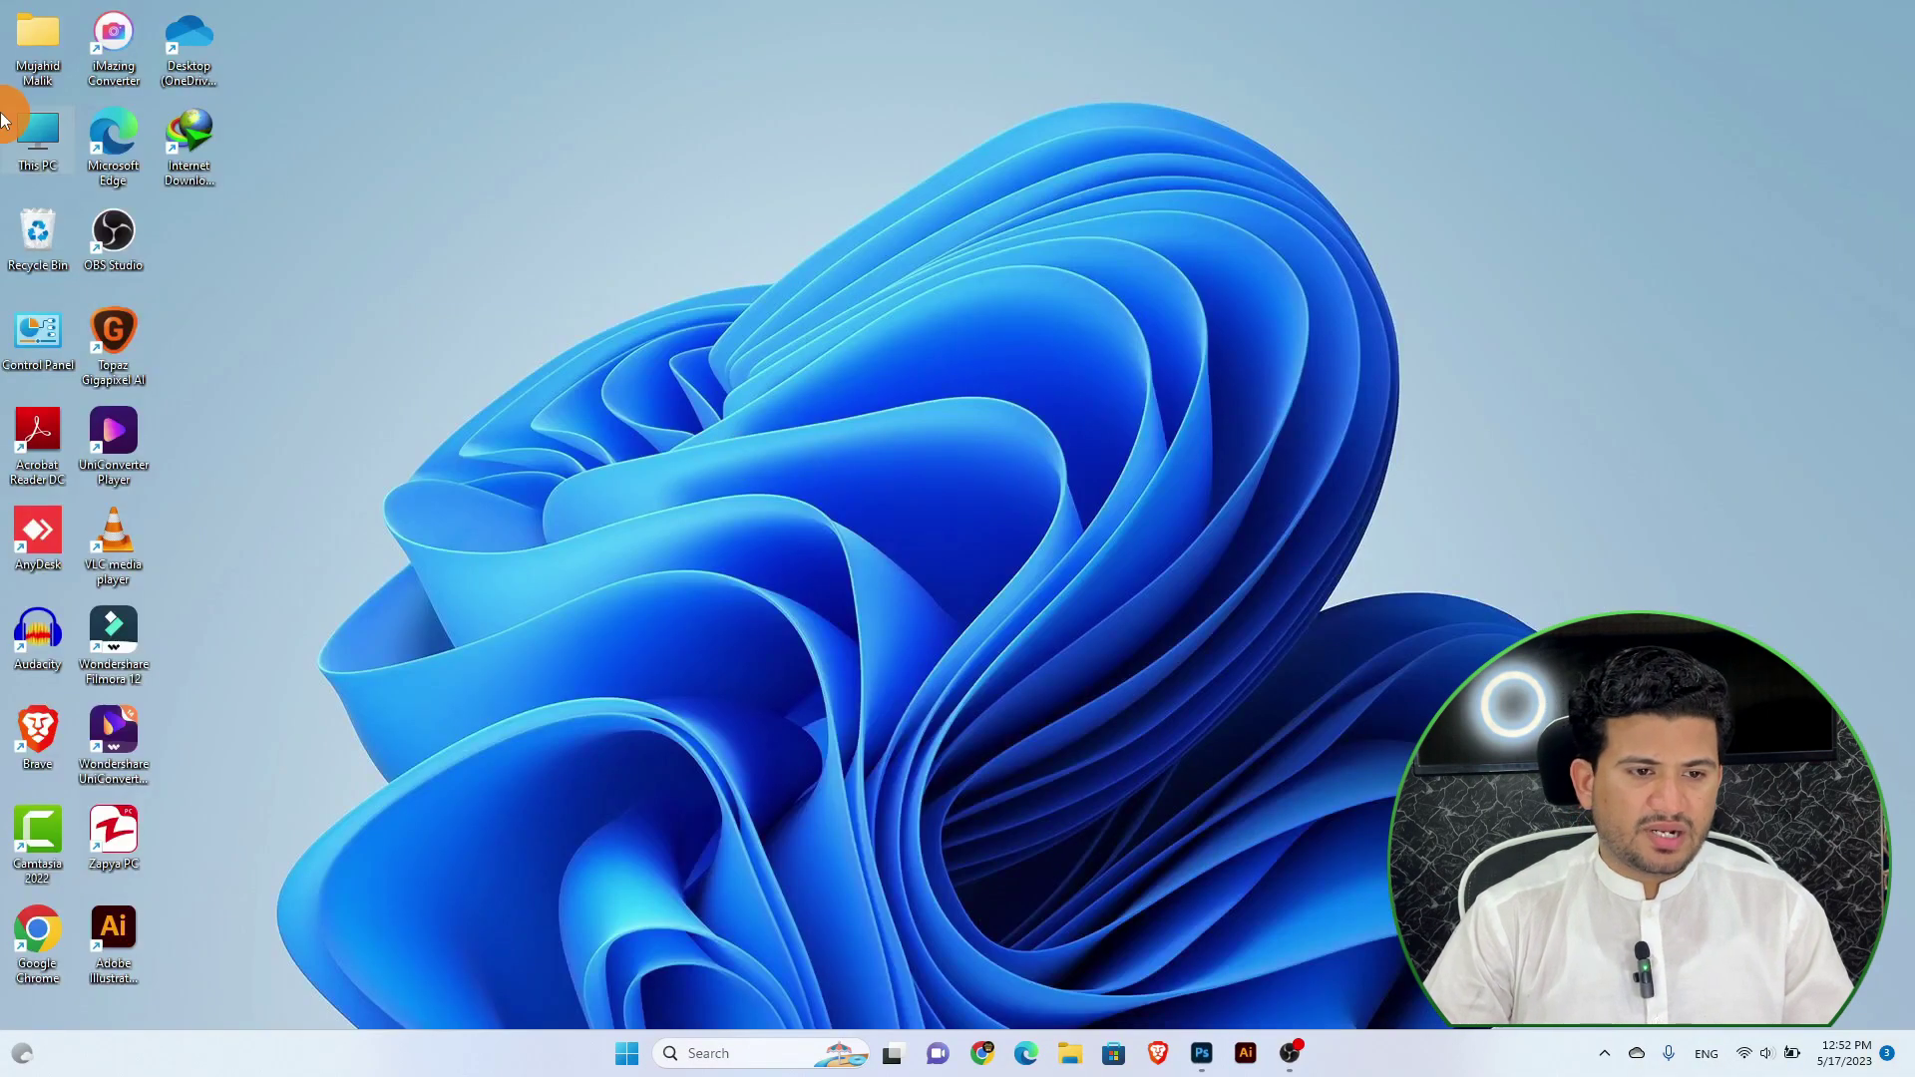
Open This PC and navigate to the AI Images folder
left_click(26, 144)
double_click(26, 145)
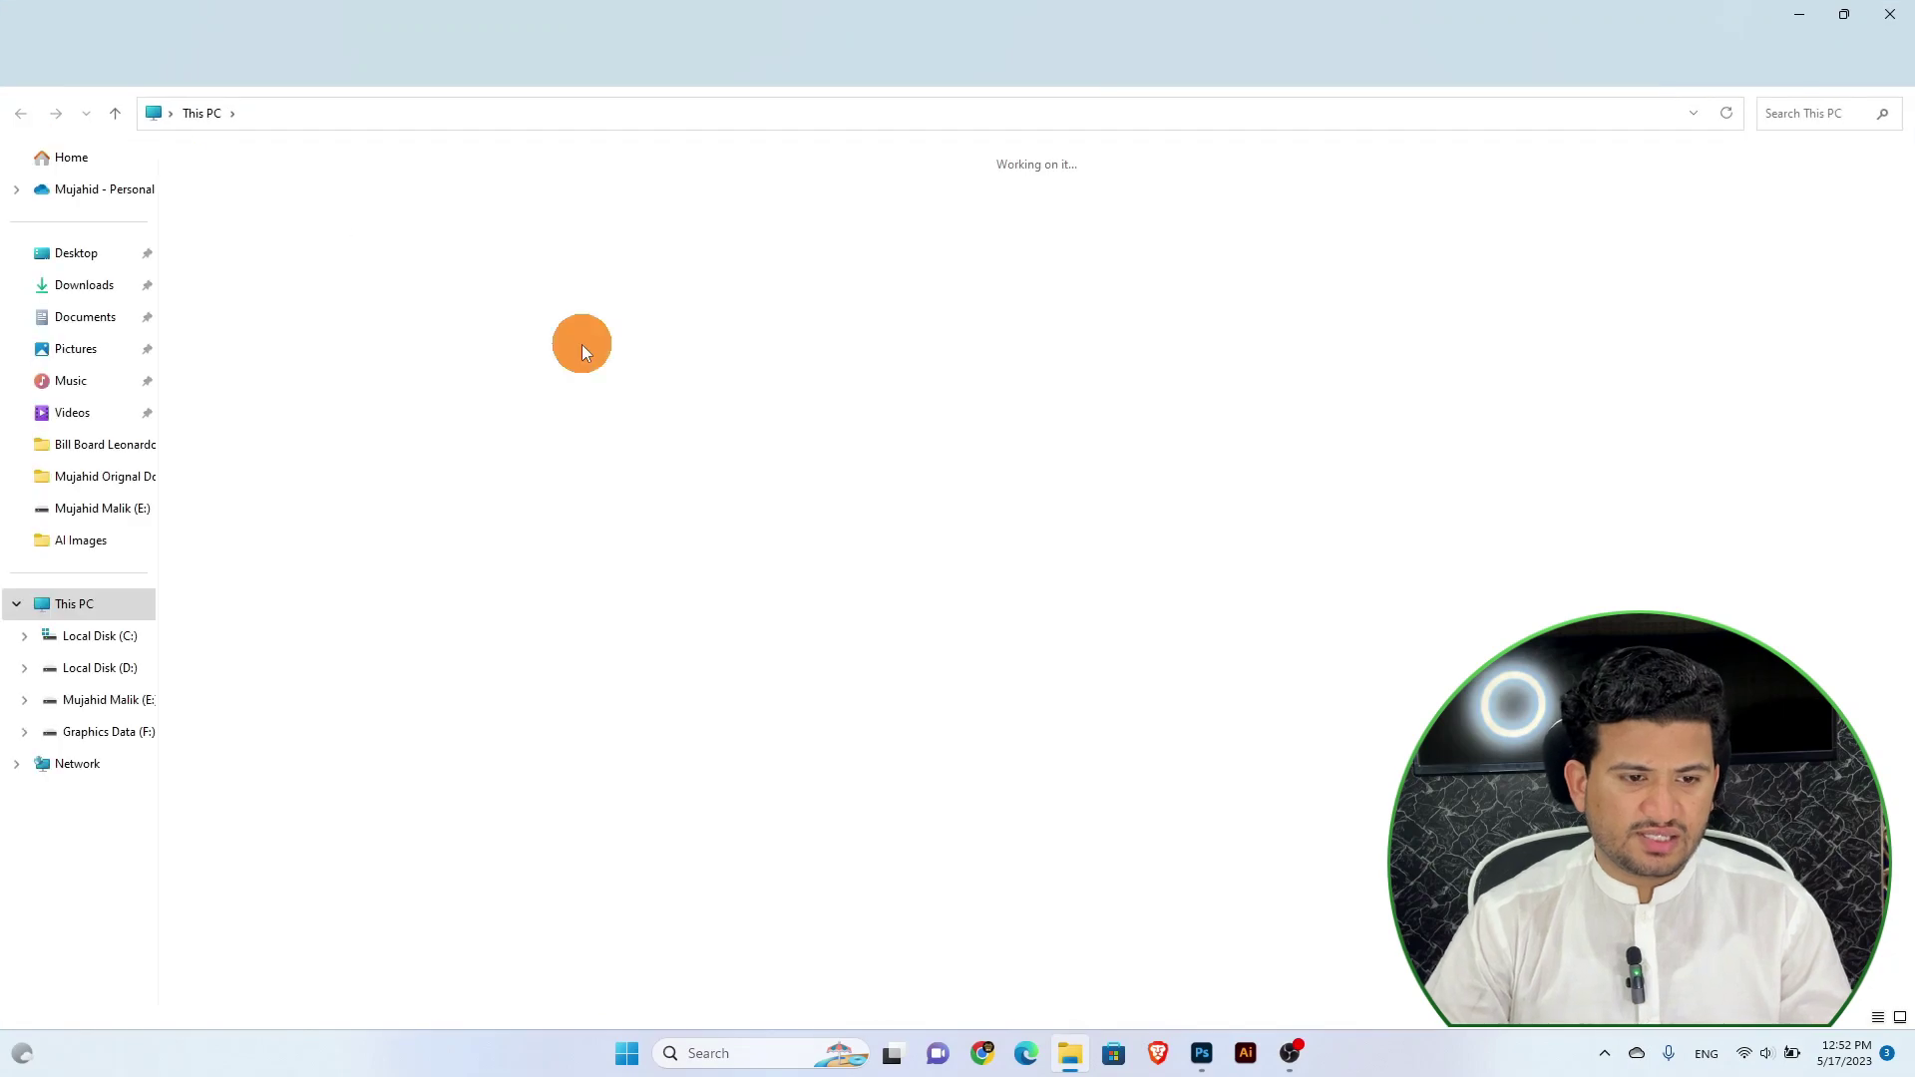
left_click(92, 550)
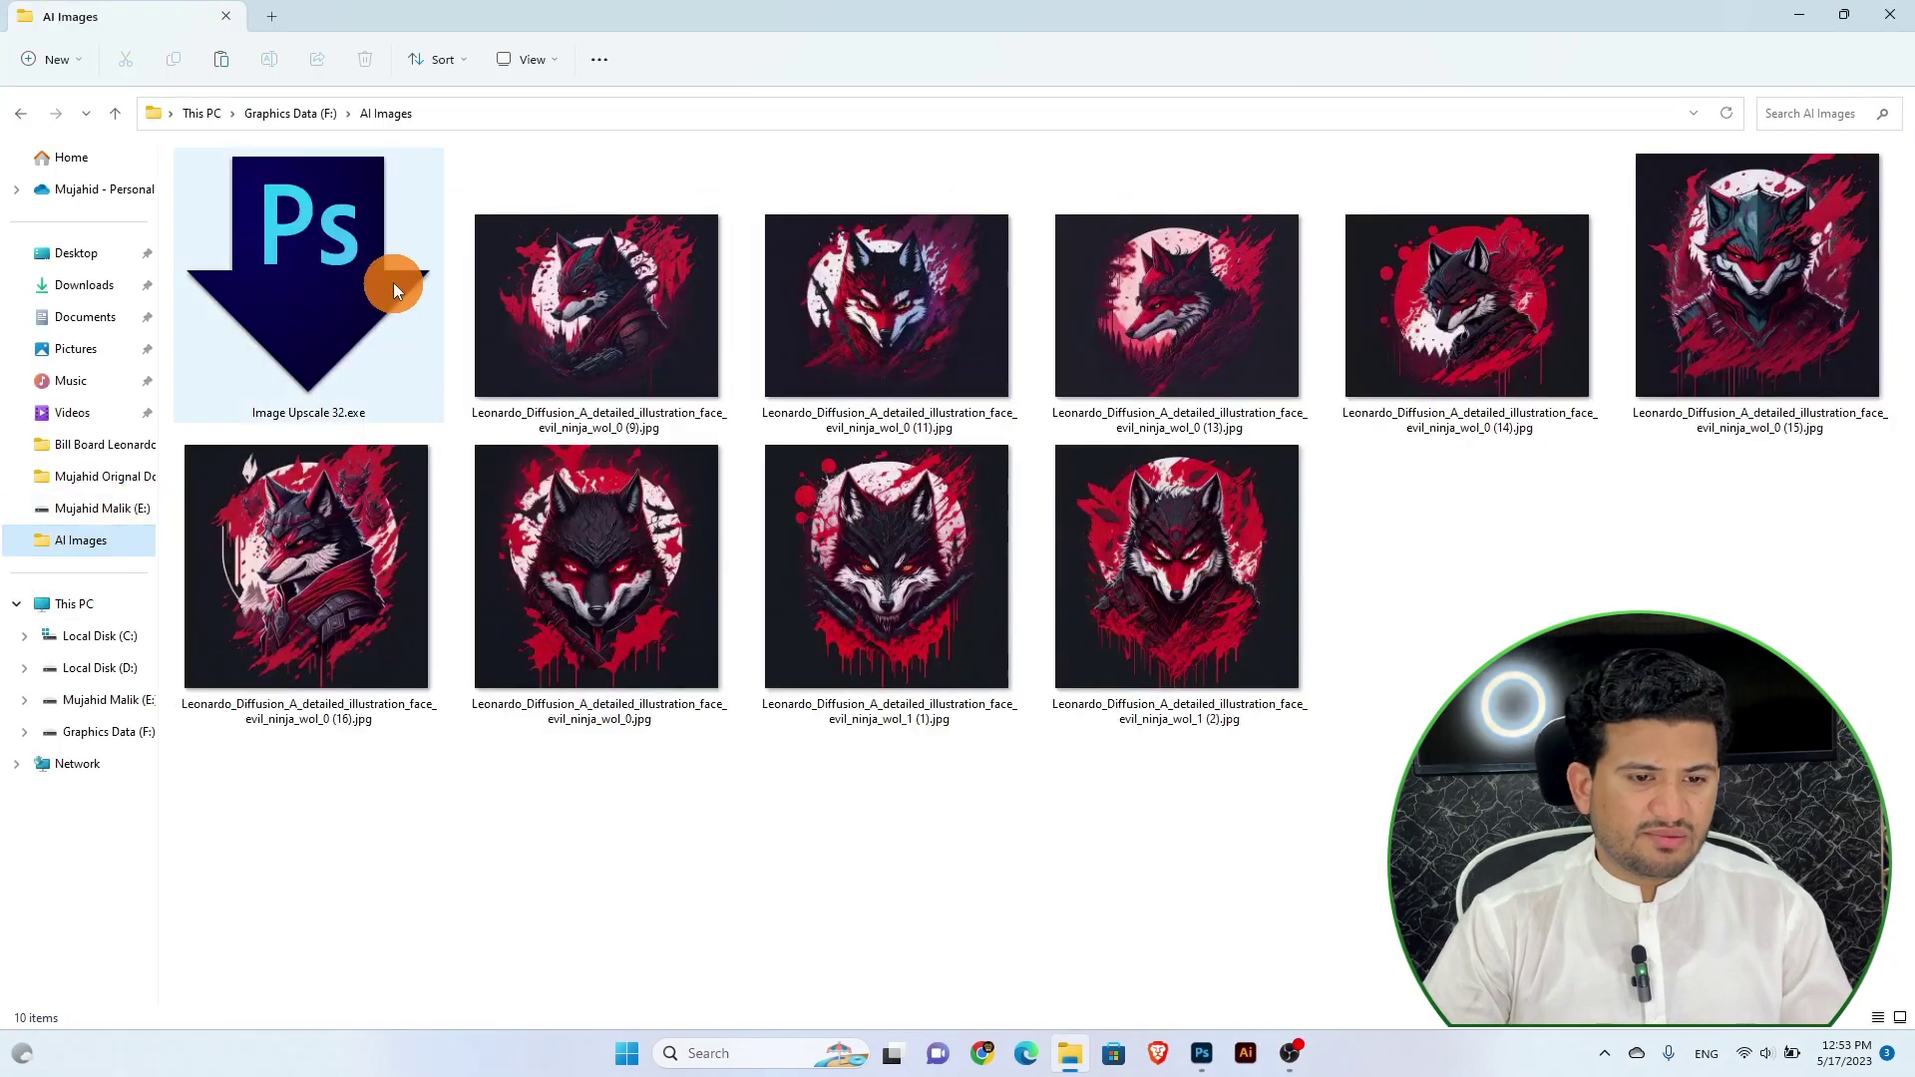
left_click(361, 268)
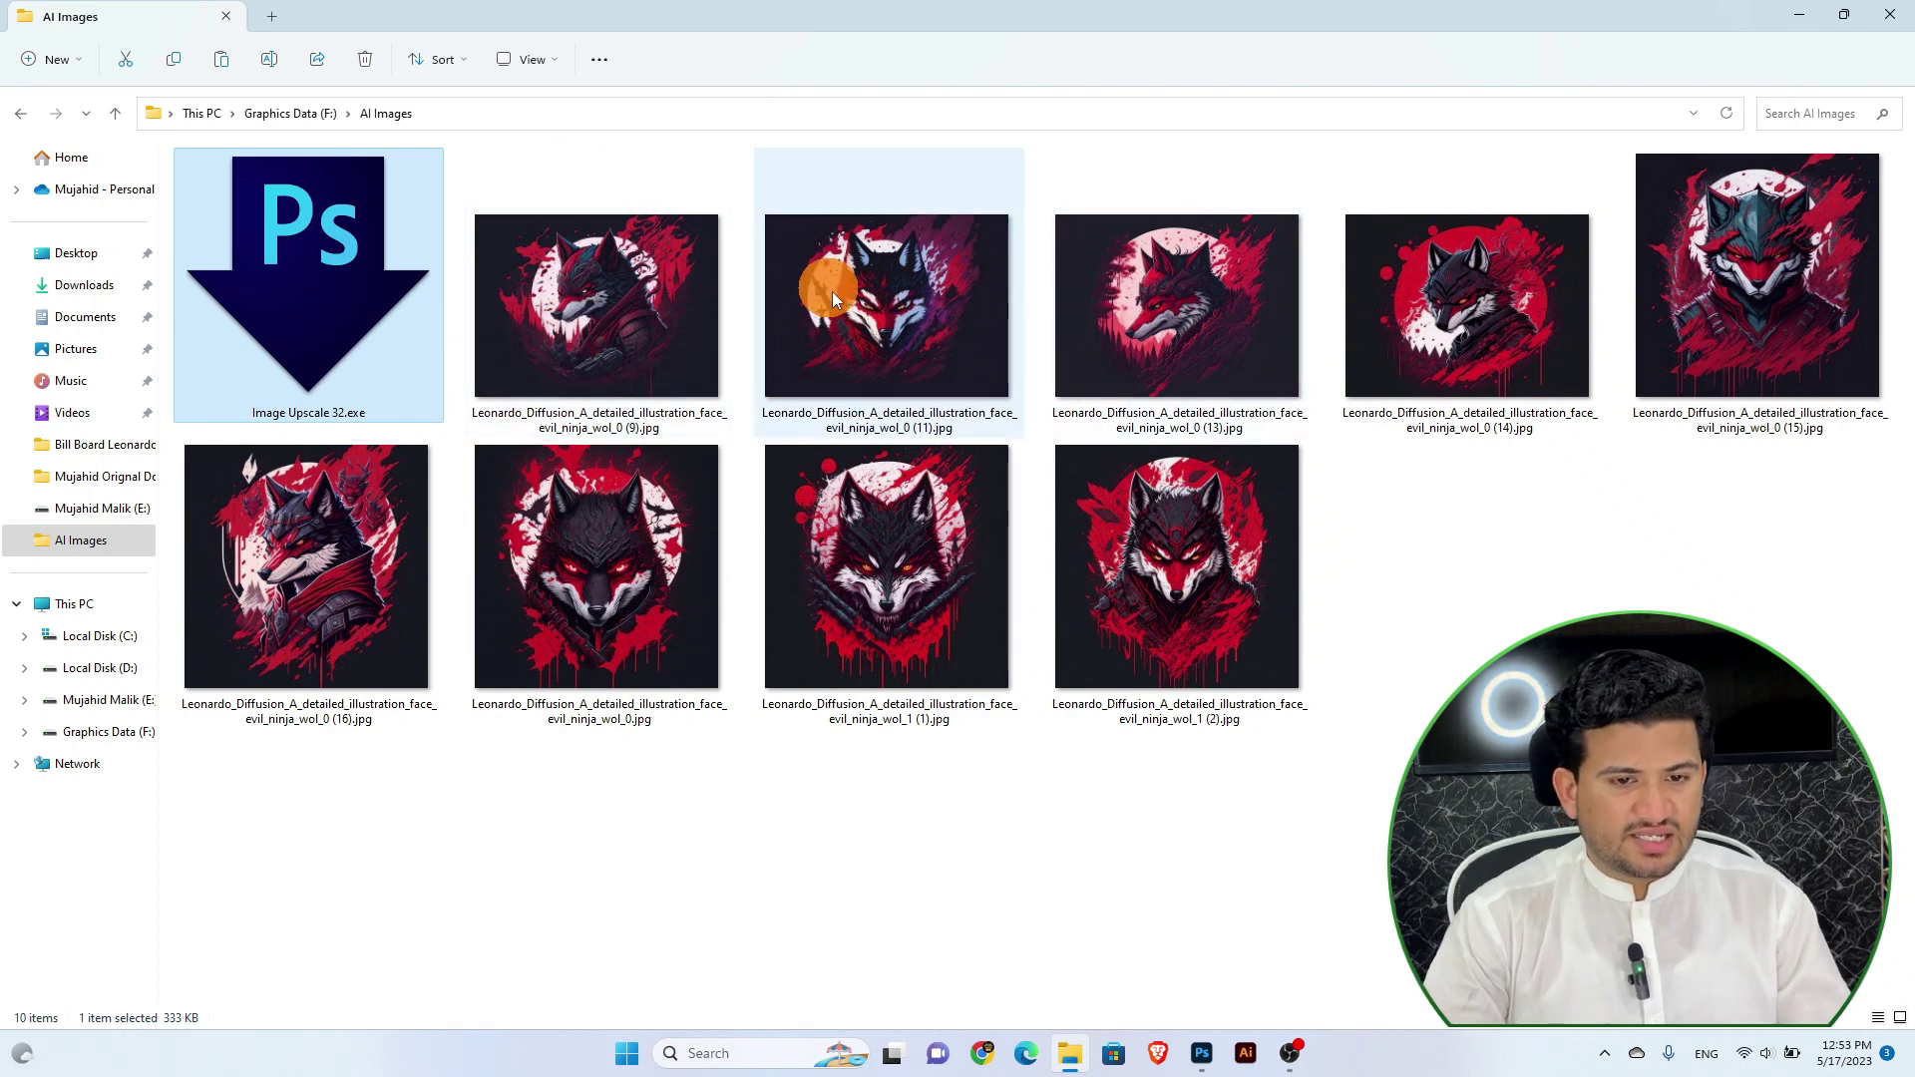
Select wolf images (9), (11), (13) and (14) and drop them onto the Image Upscale 32 droplet
left_click(624, 147)
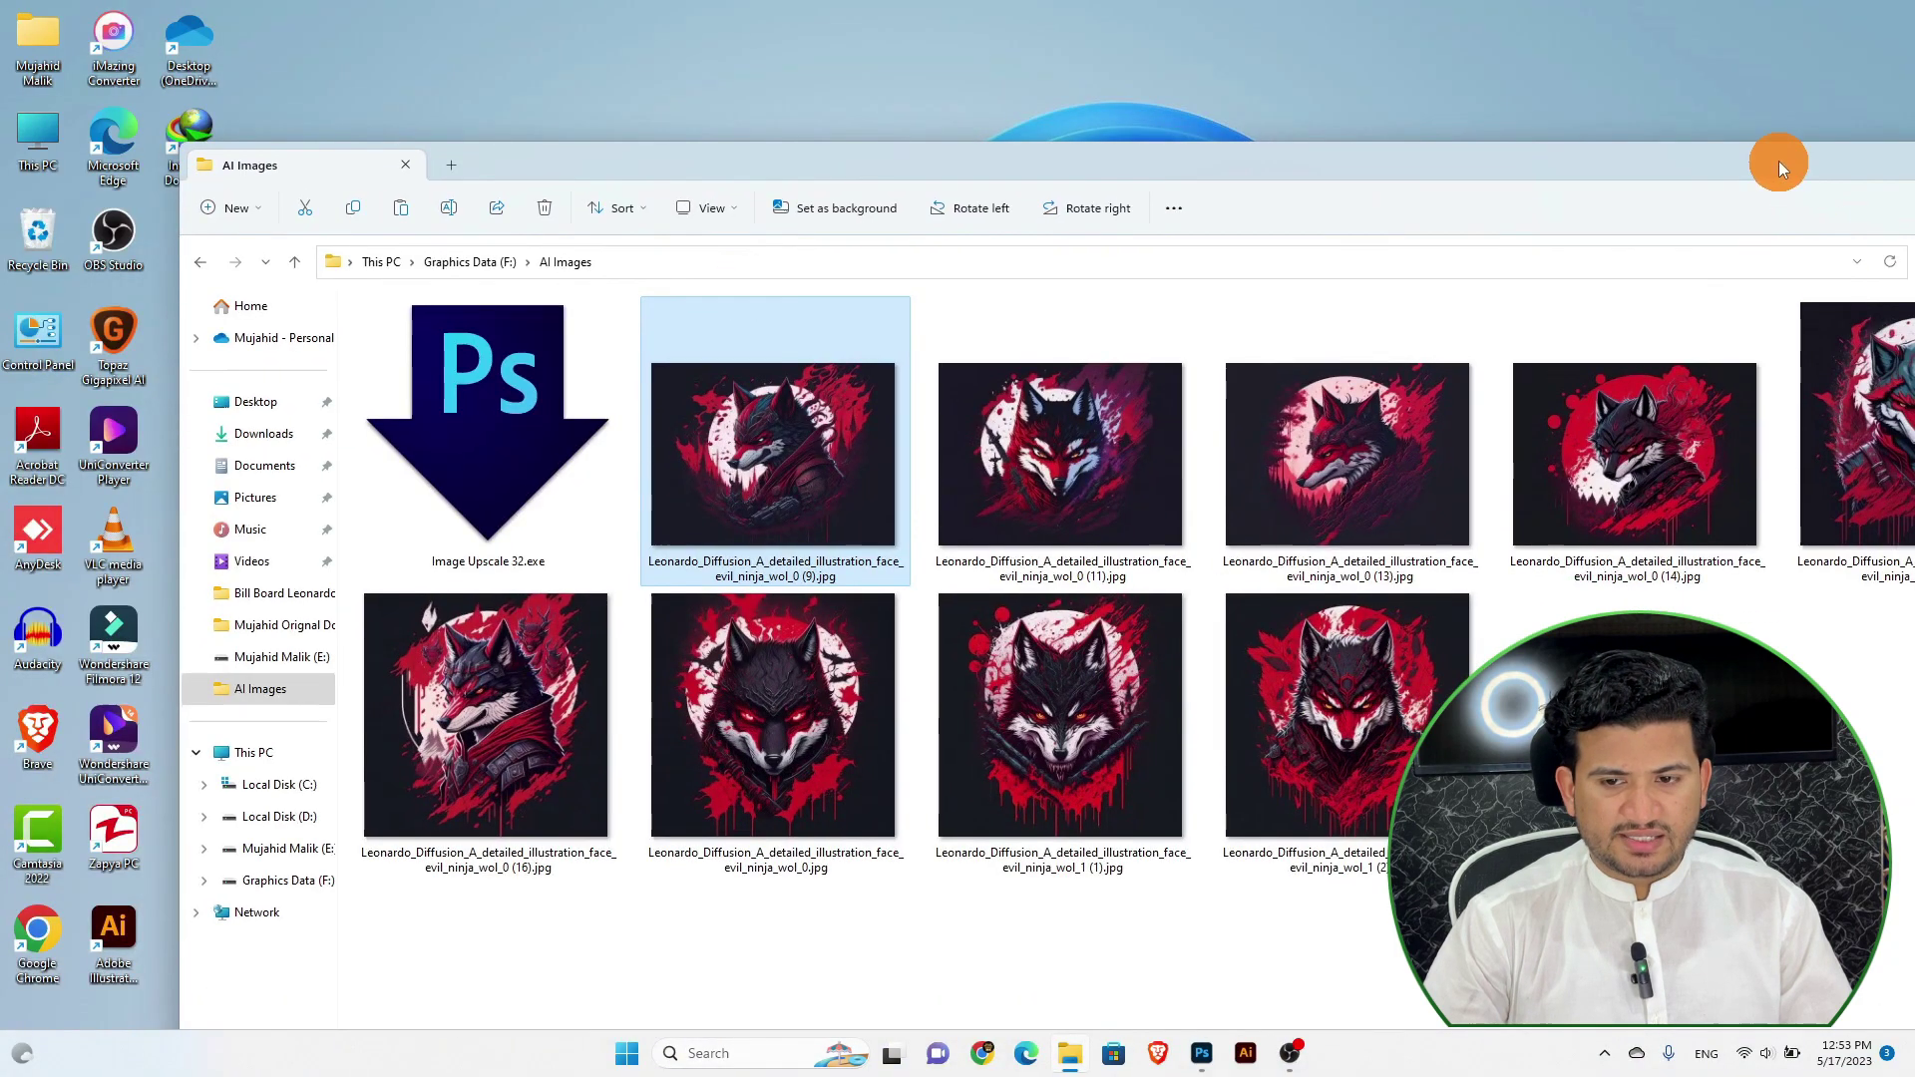
left_click_drag(1779, 159, 1811, 117)
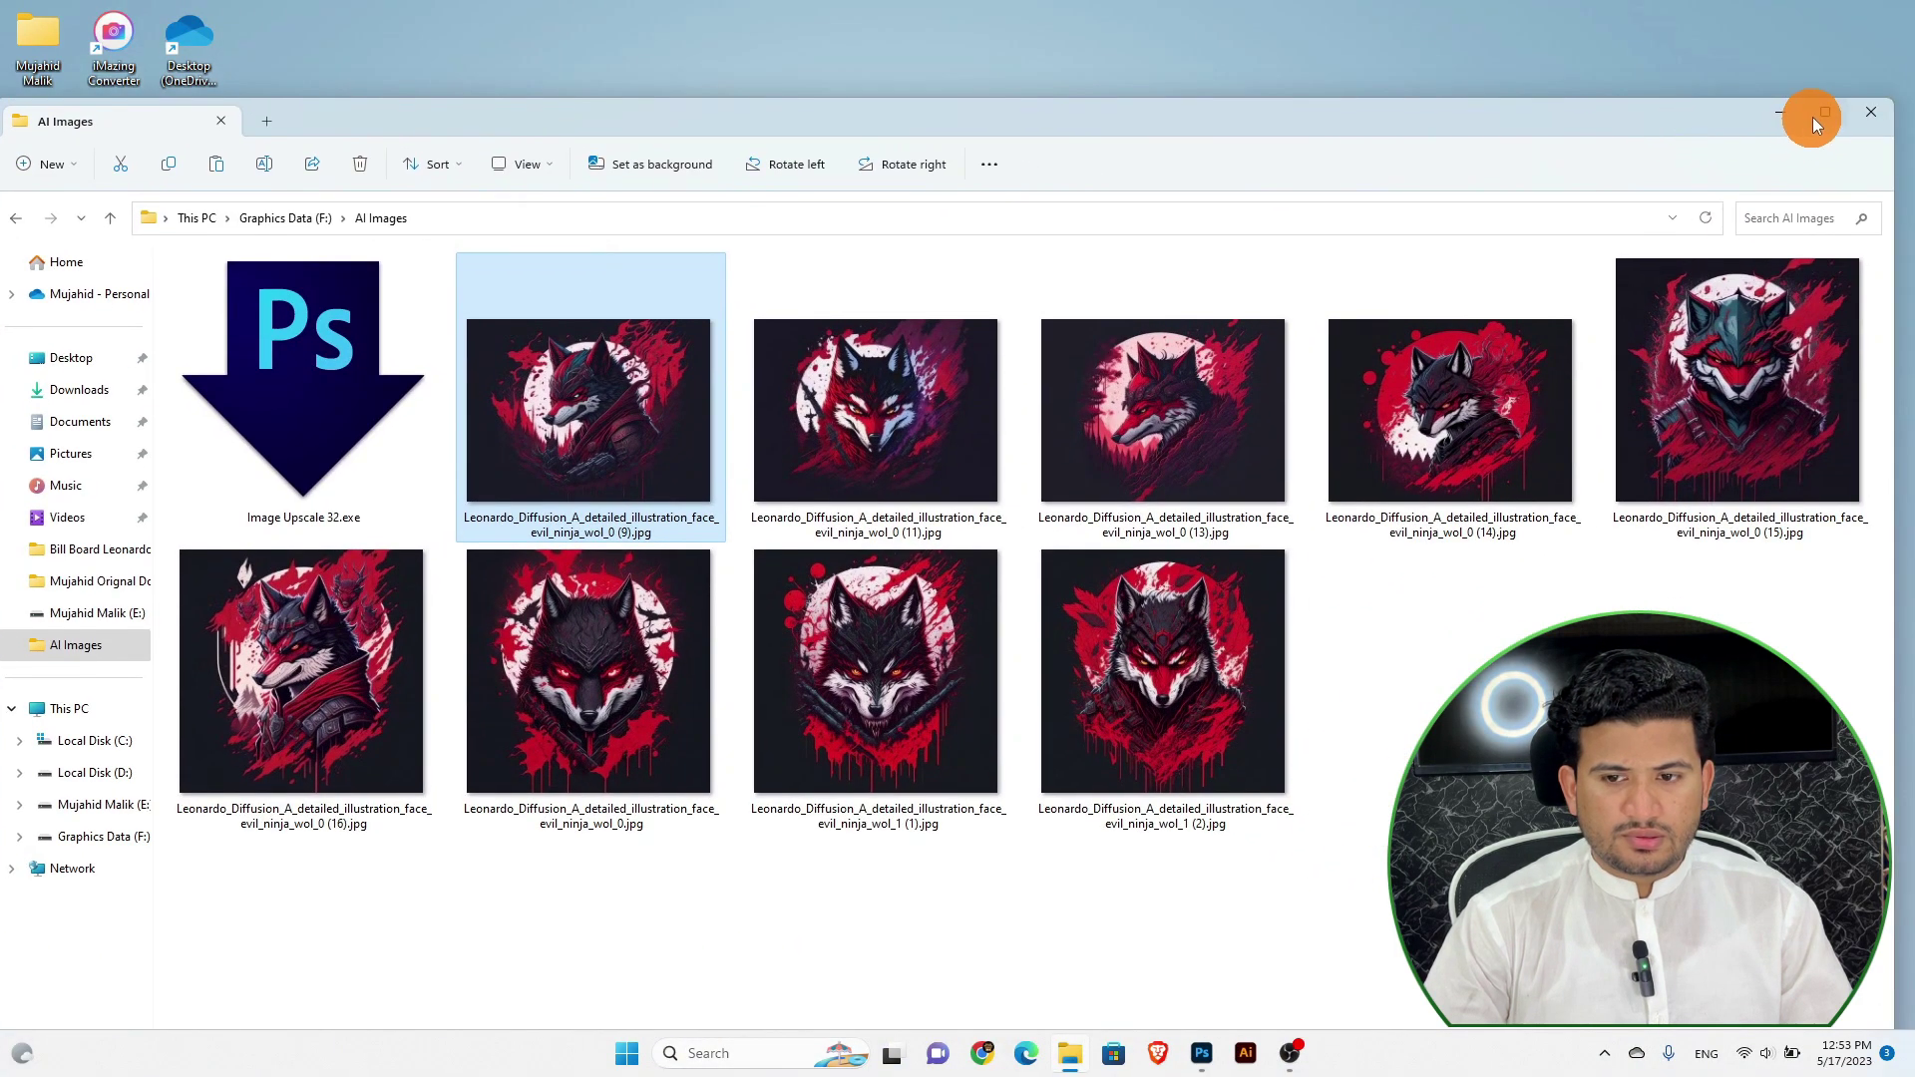
left_click(1812, 117)
left_click(1266, 309)
left_click(1460, 343)
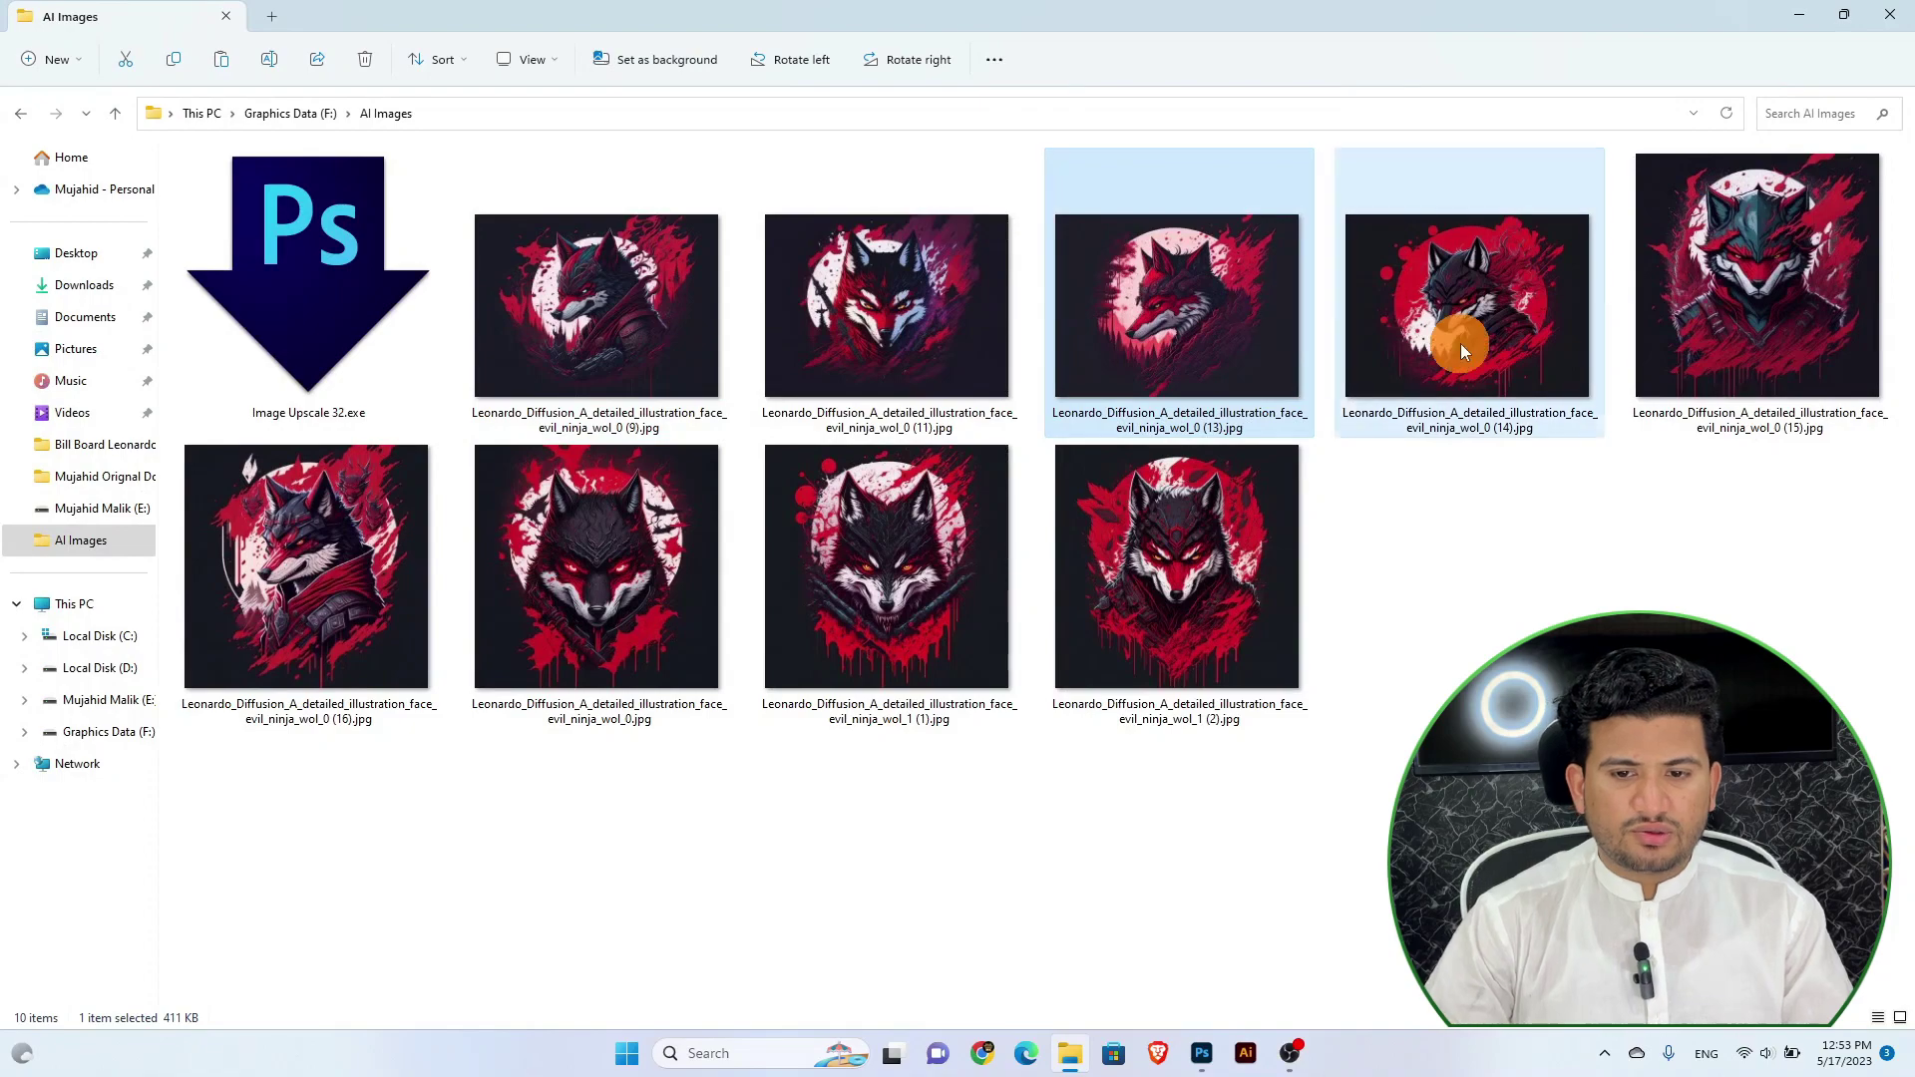
left_click(818, 244, "ctrl")
left_click(643, 253, "ctrl")
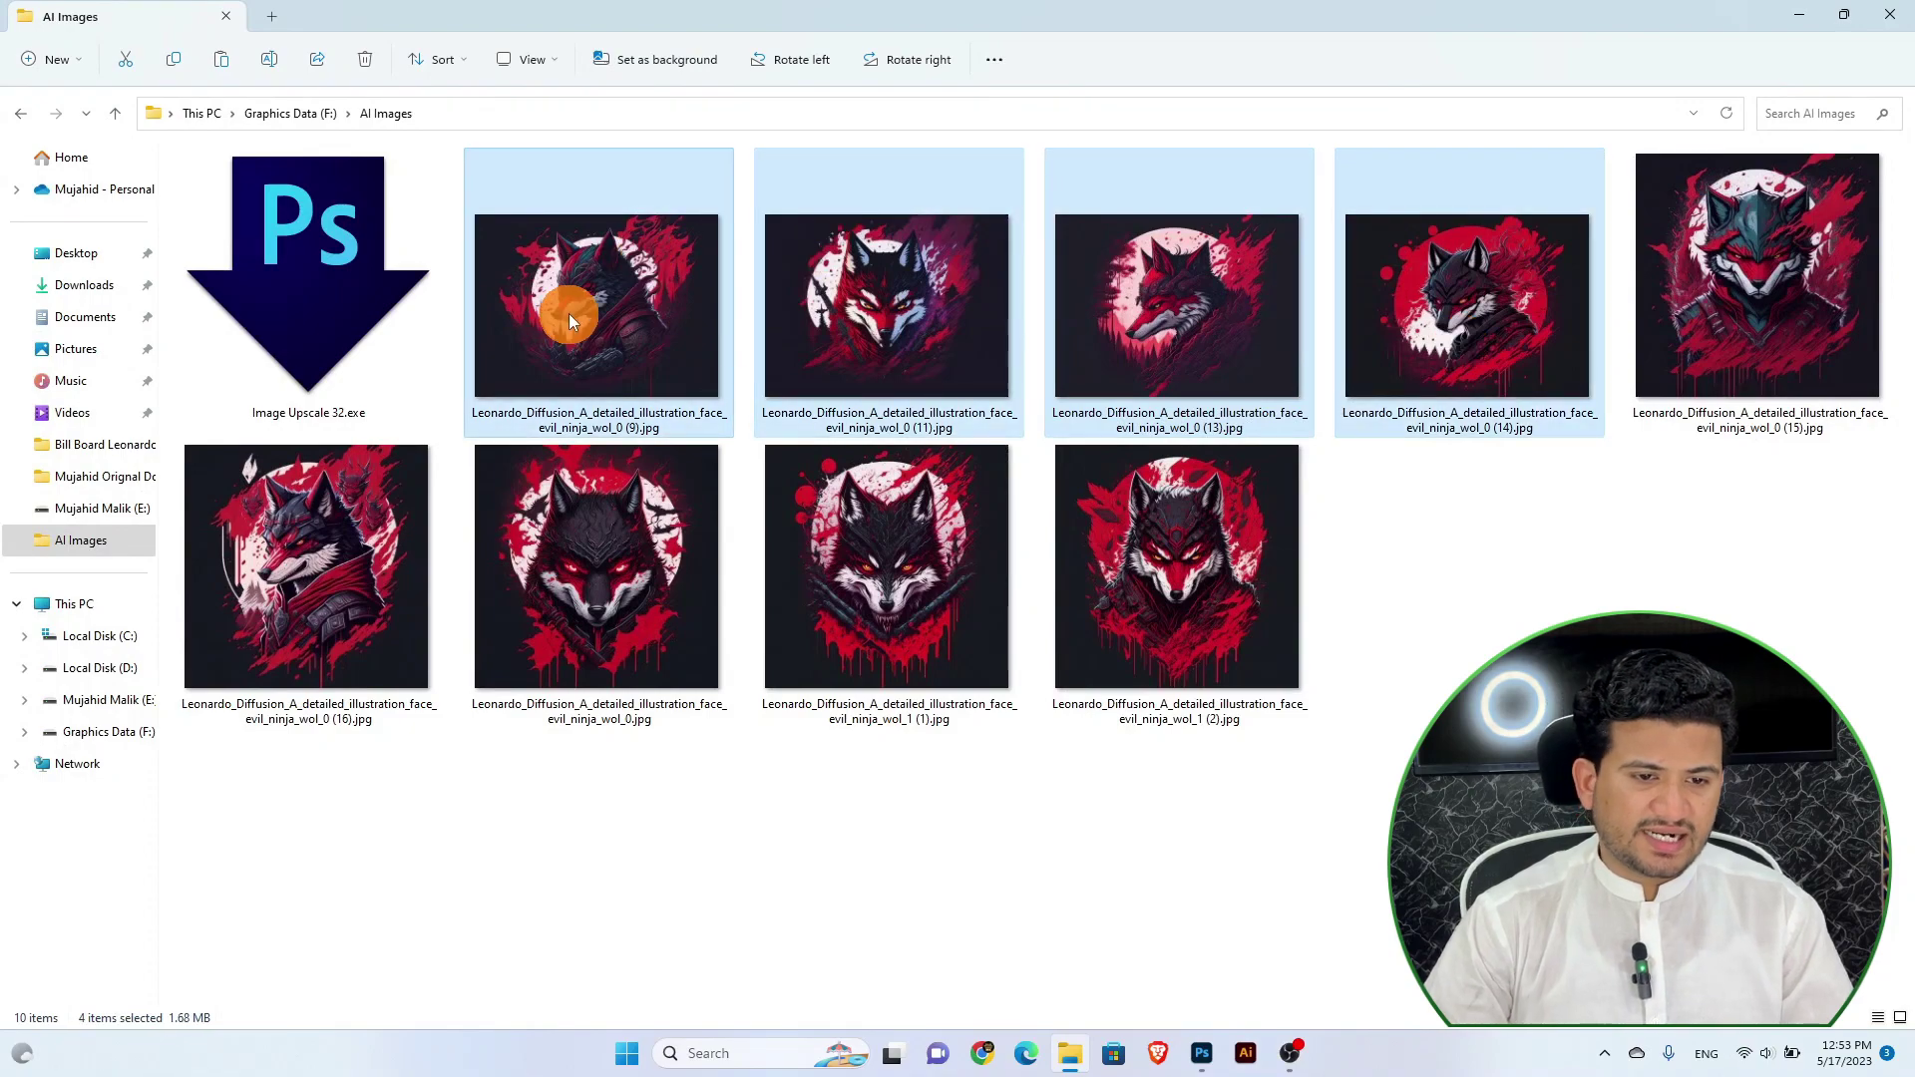
left_click_drag(568, 313, 302, 285)
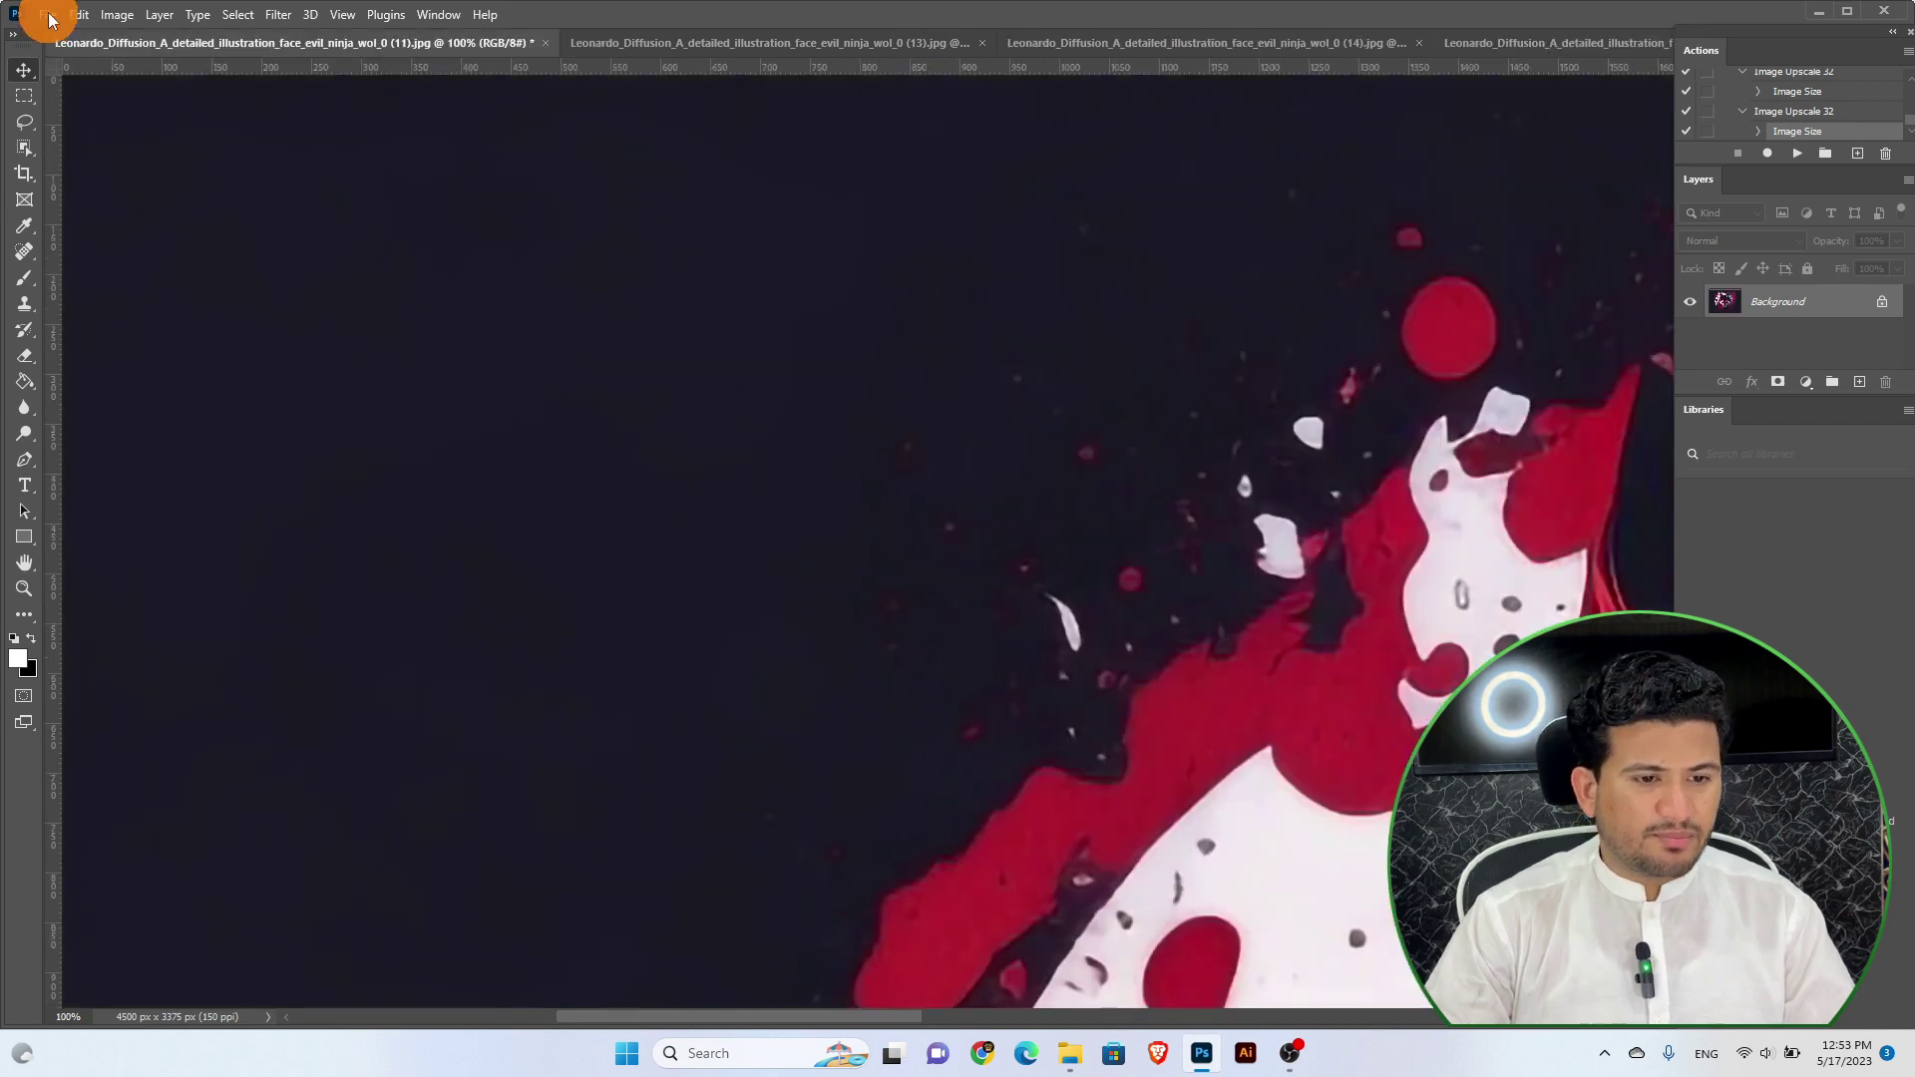
Set Image Processor to use open images and save JPEGs at quality 10 in the same location
left_click(48, 15)
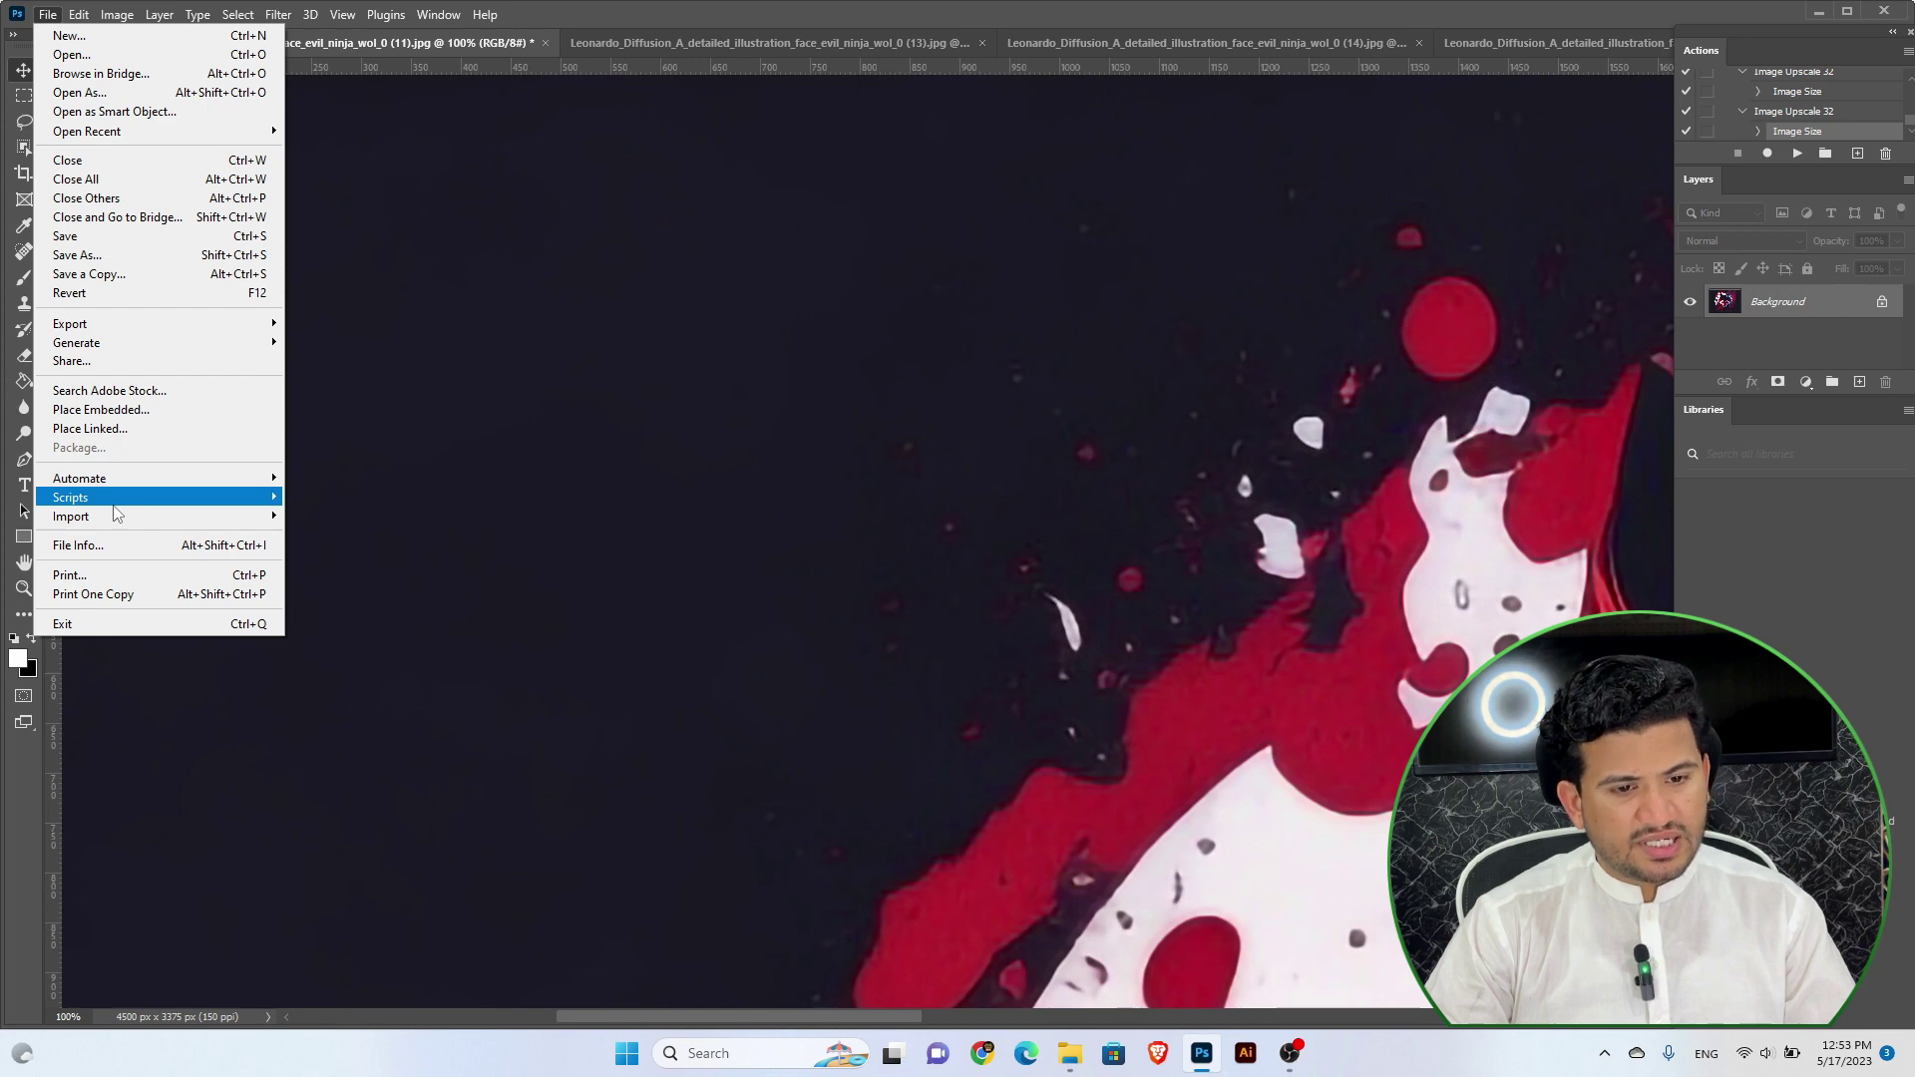
mouse_move(70, 497)
left_click(355, 496)
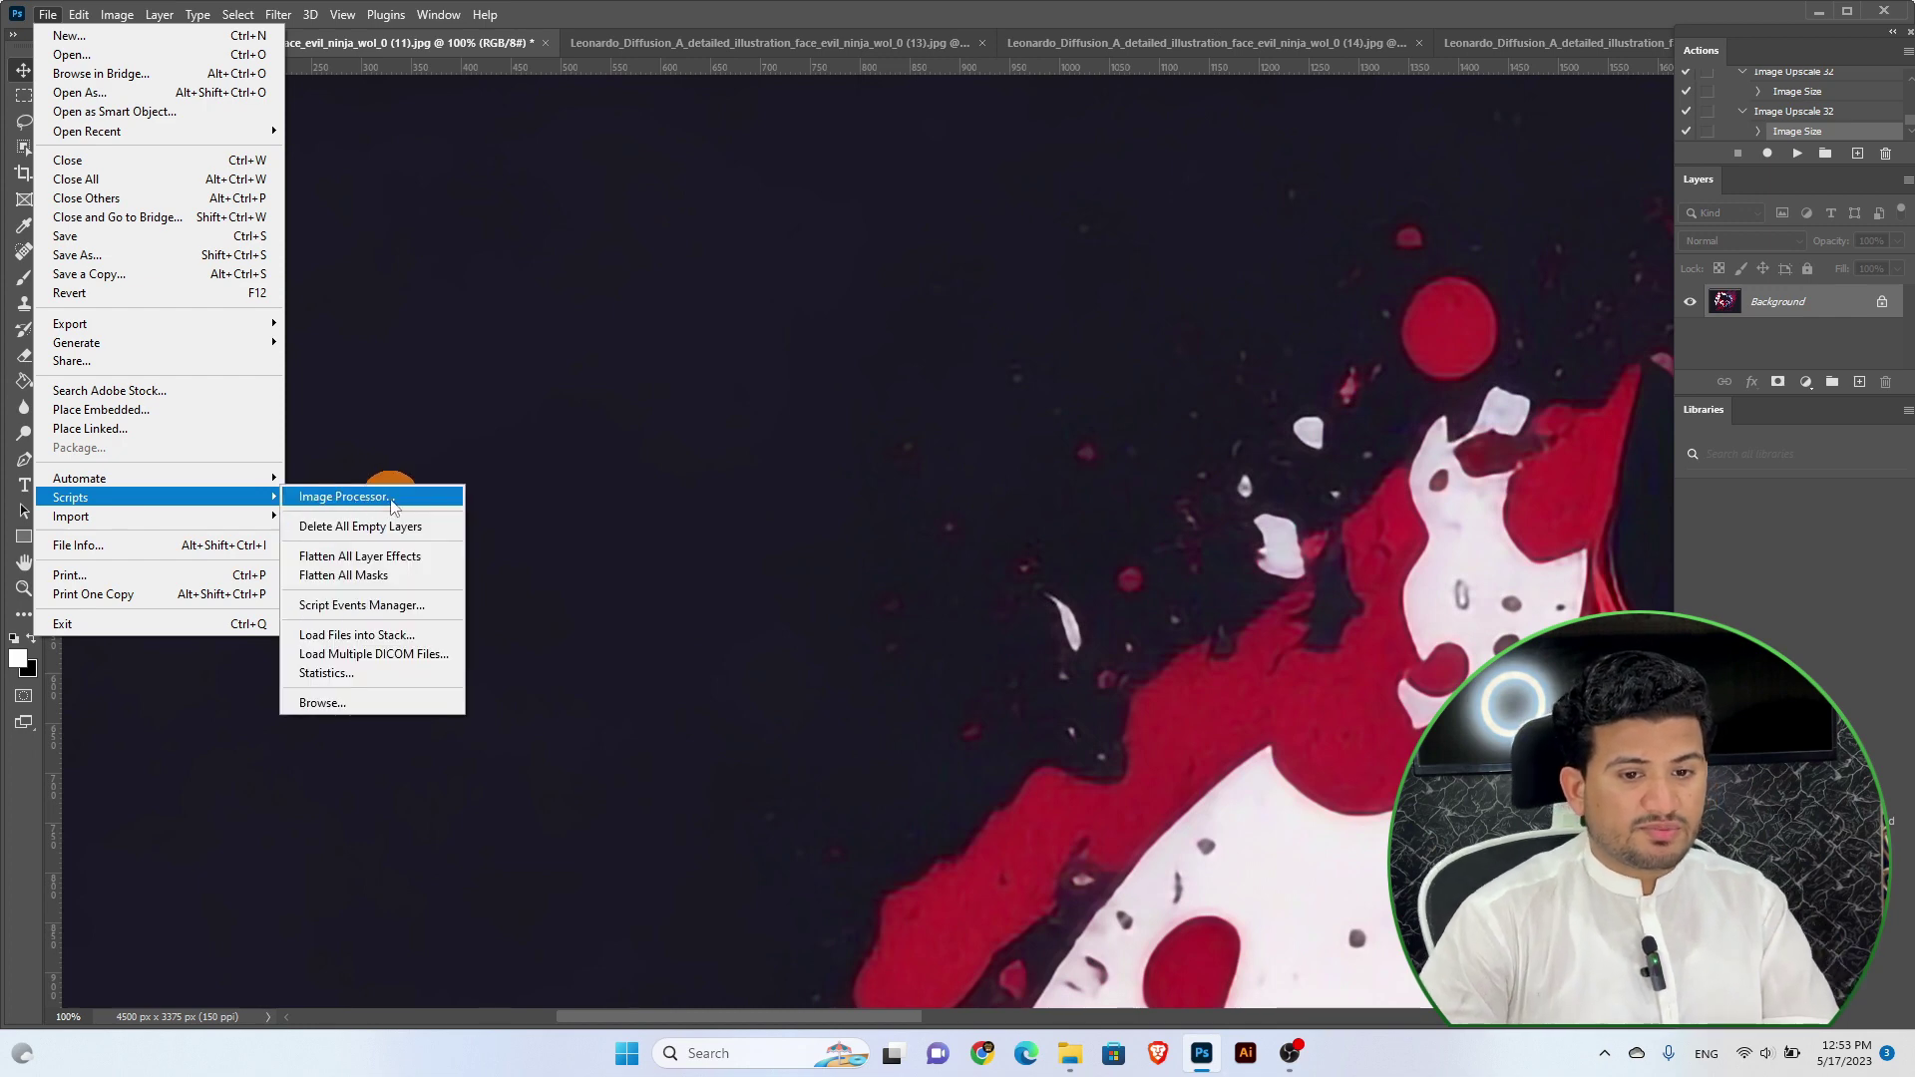
left_click(392, 507)
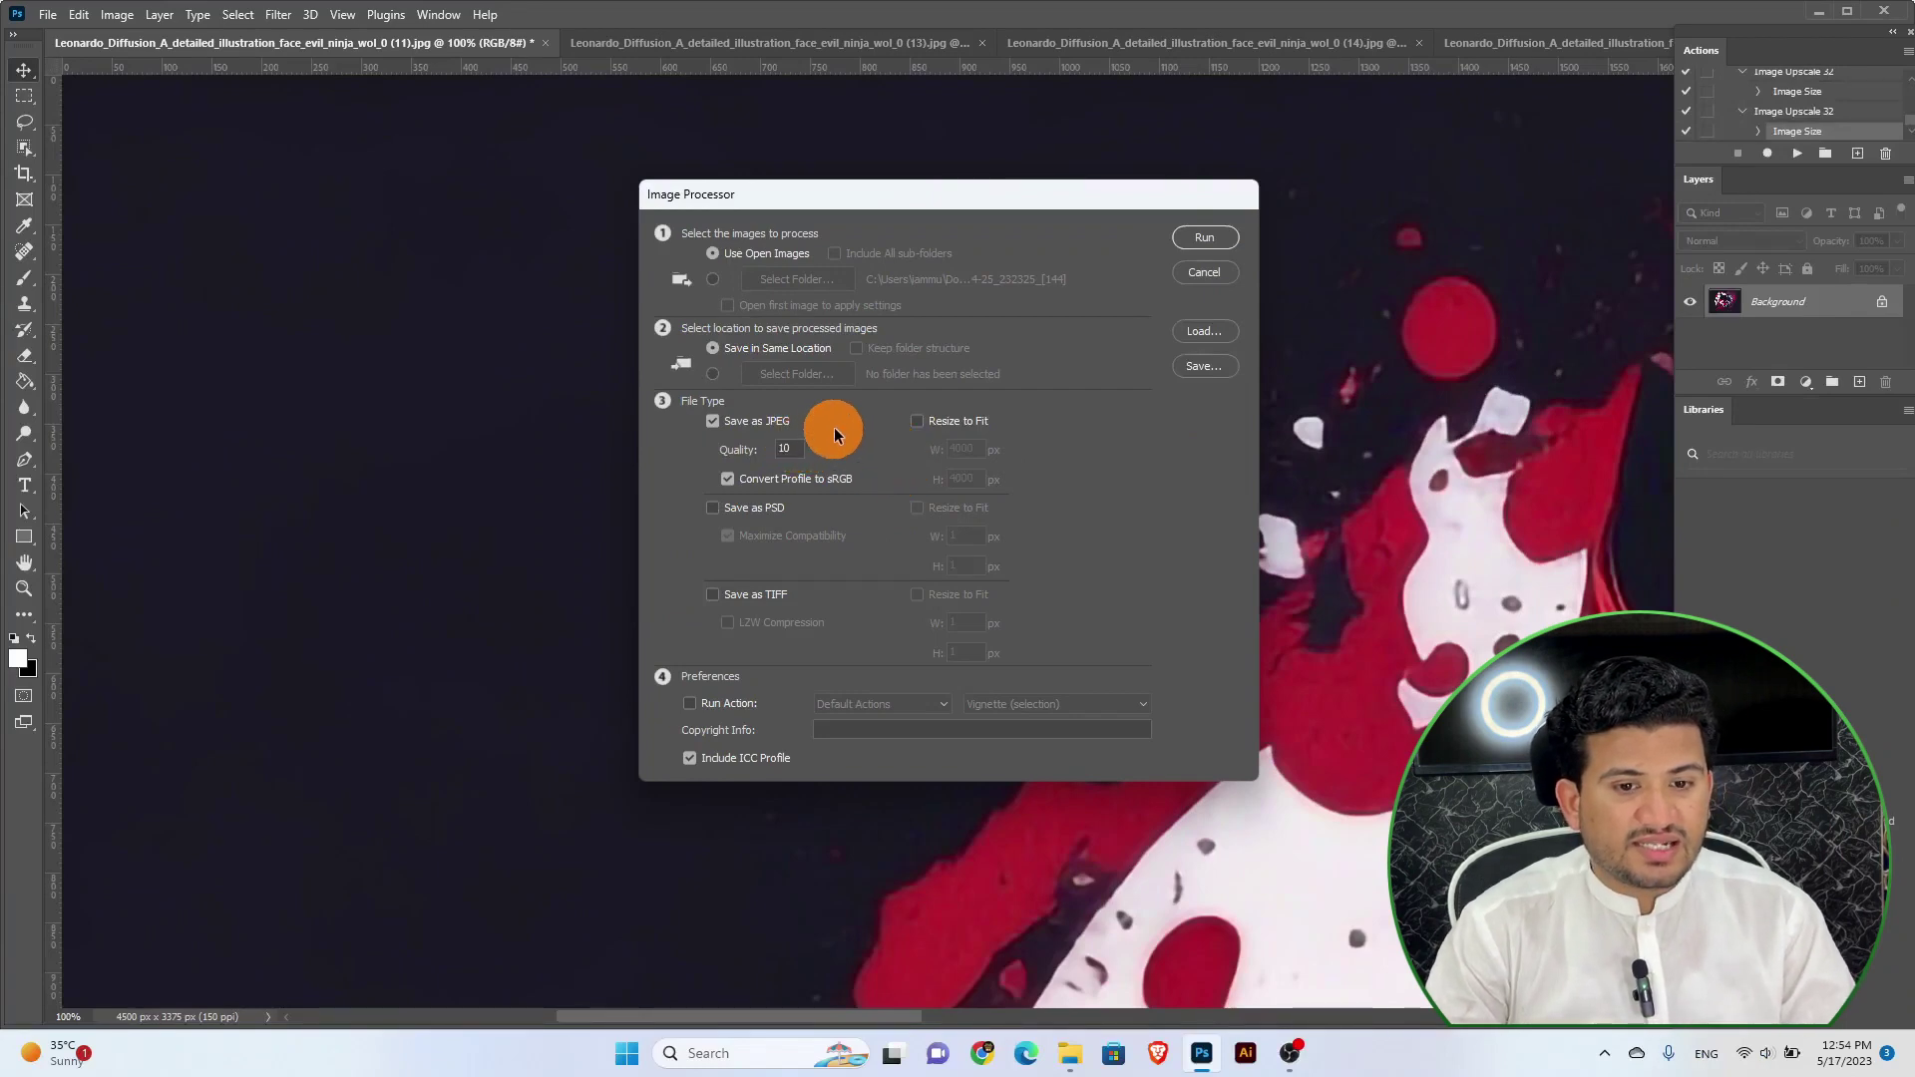
left_click(715, 421)
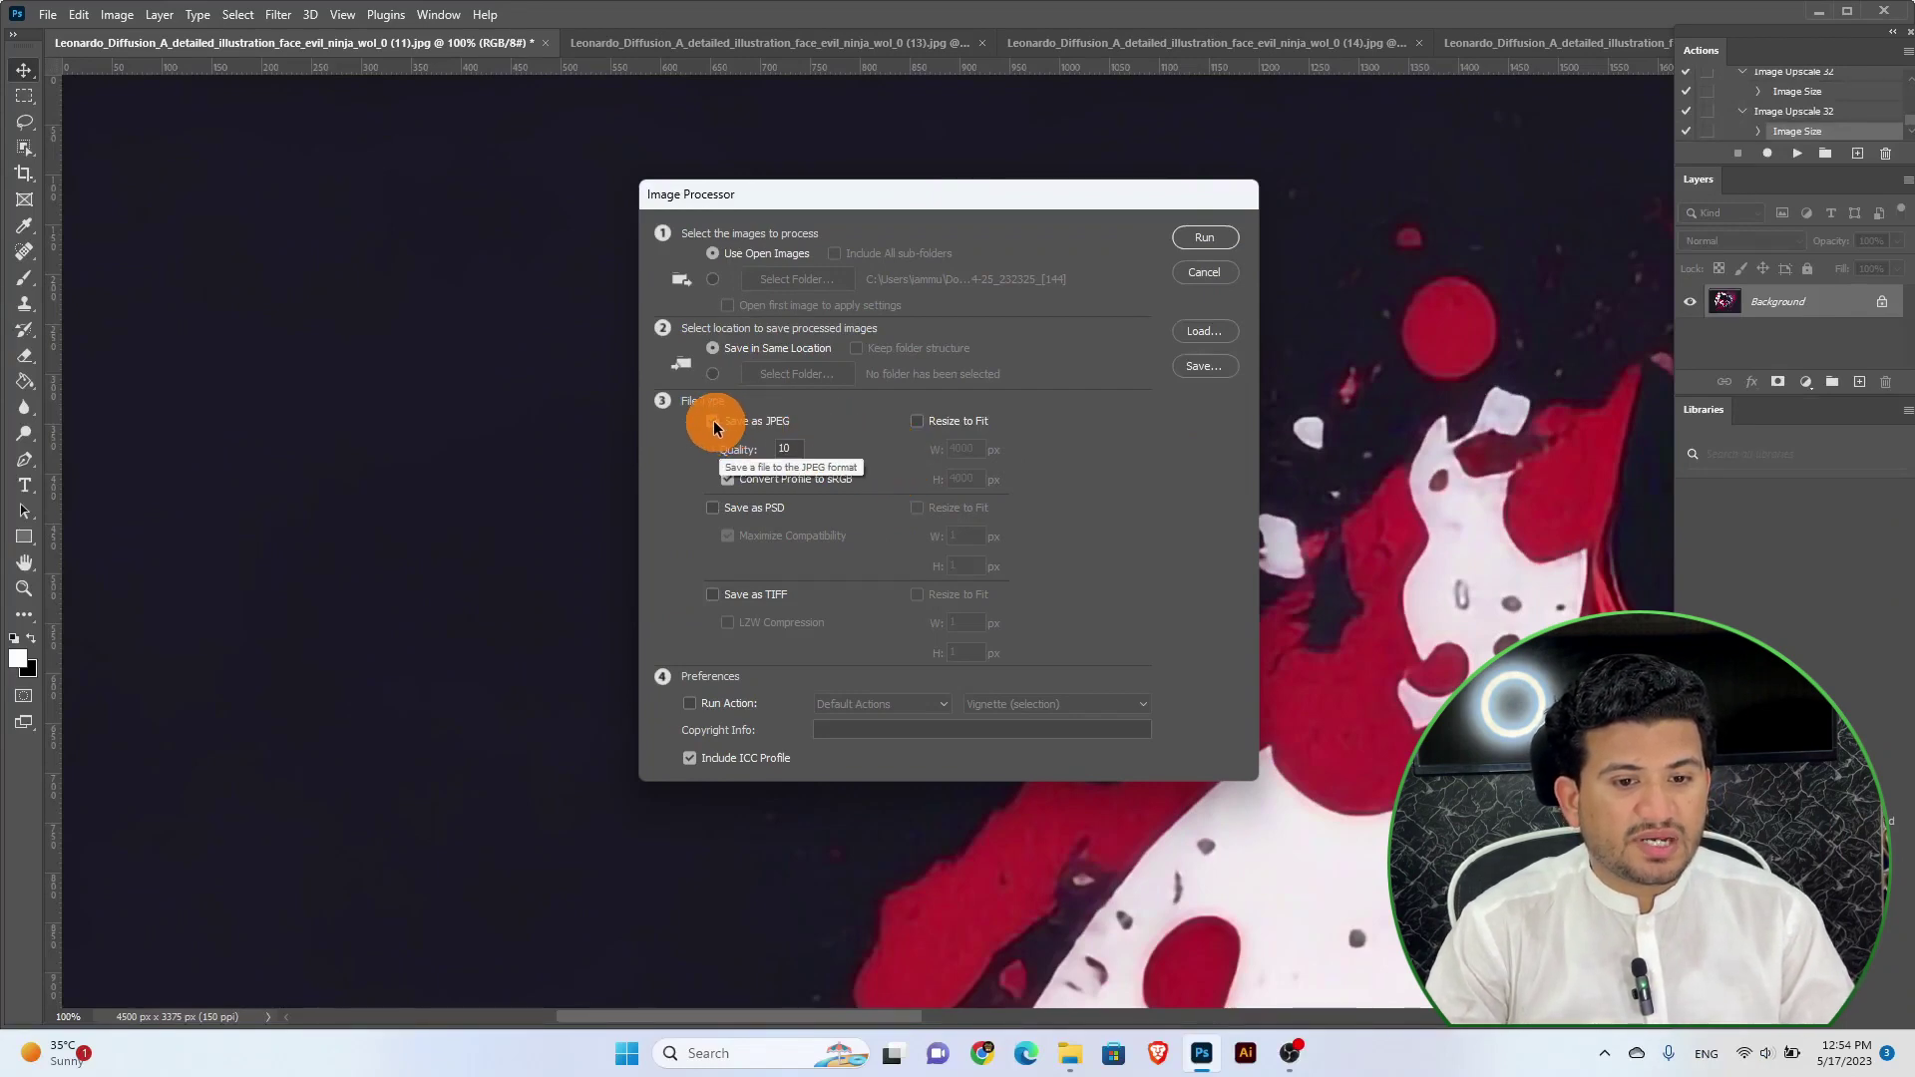
left_click(714, 421)
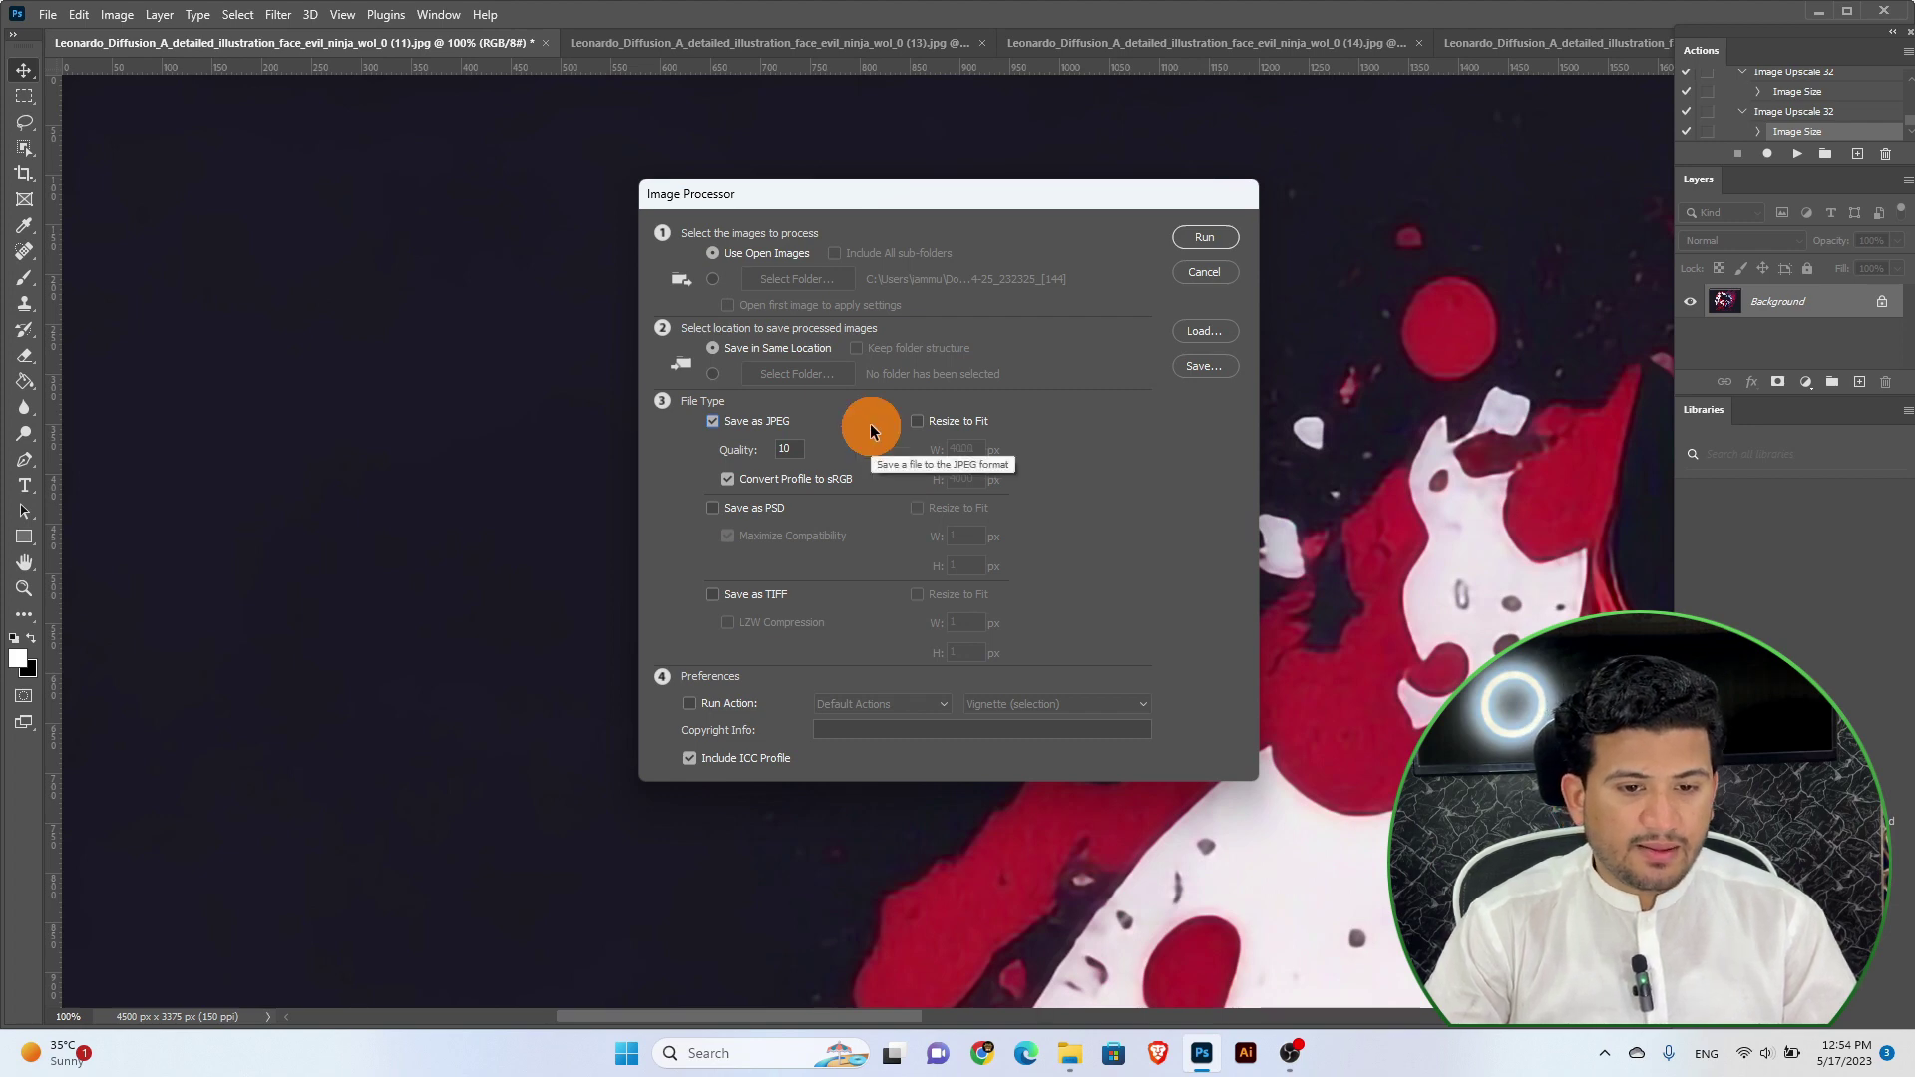
left_click(712, 427)
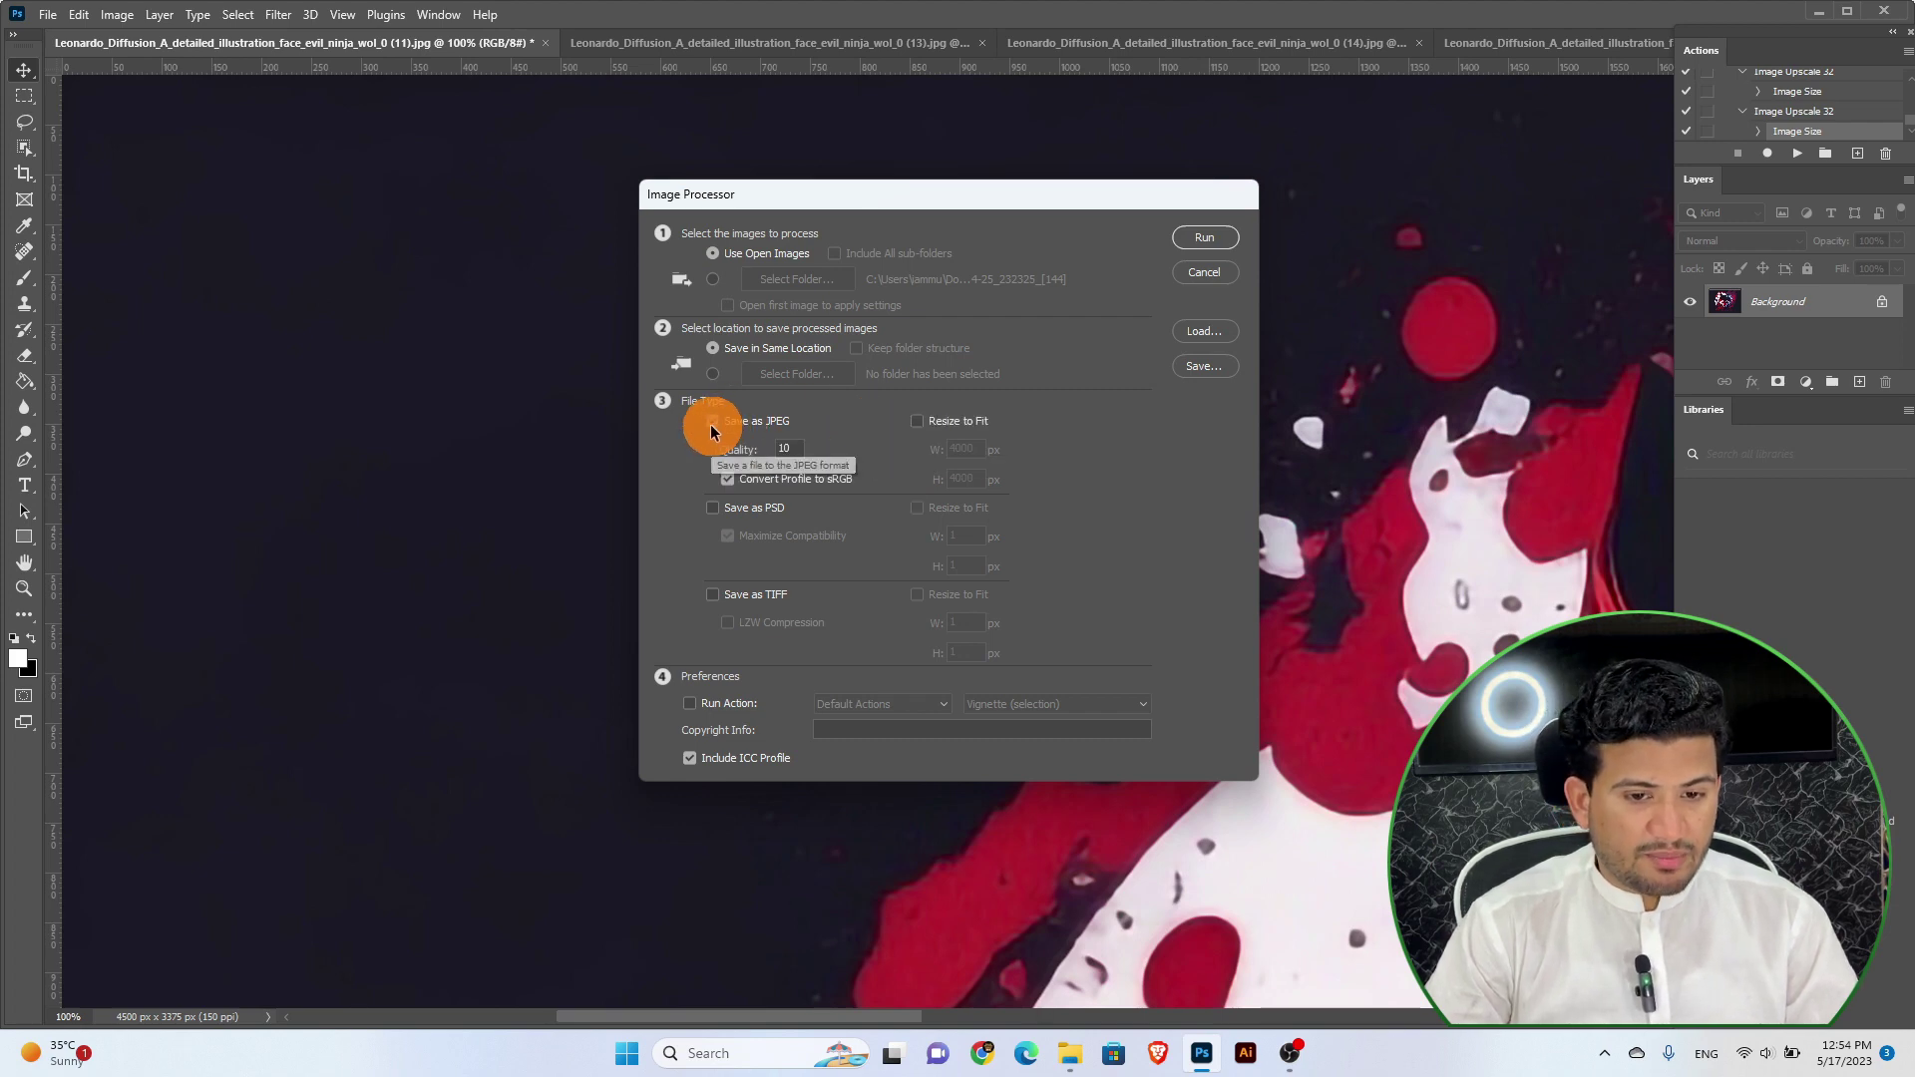
left_click(793, 449)
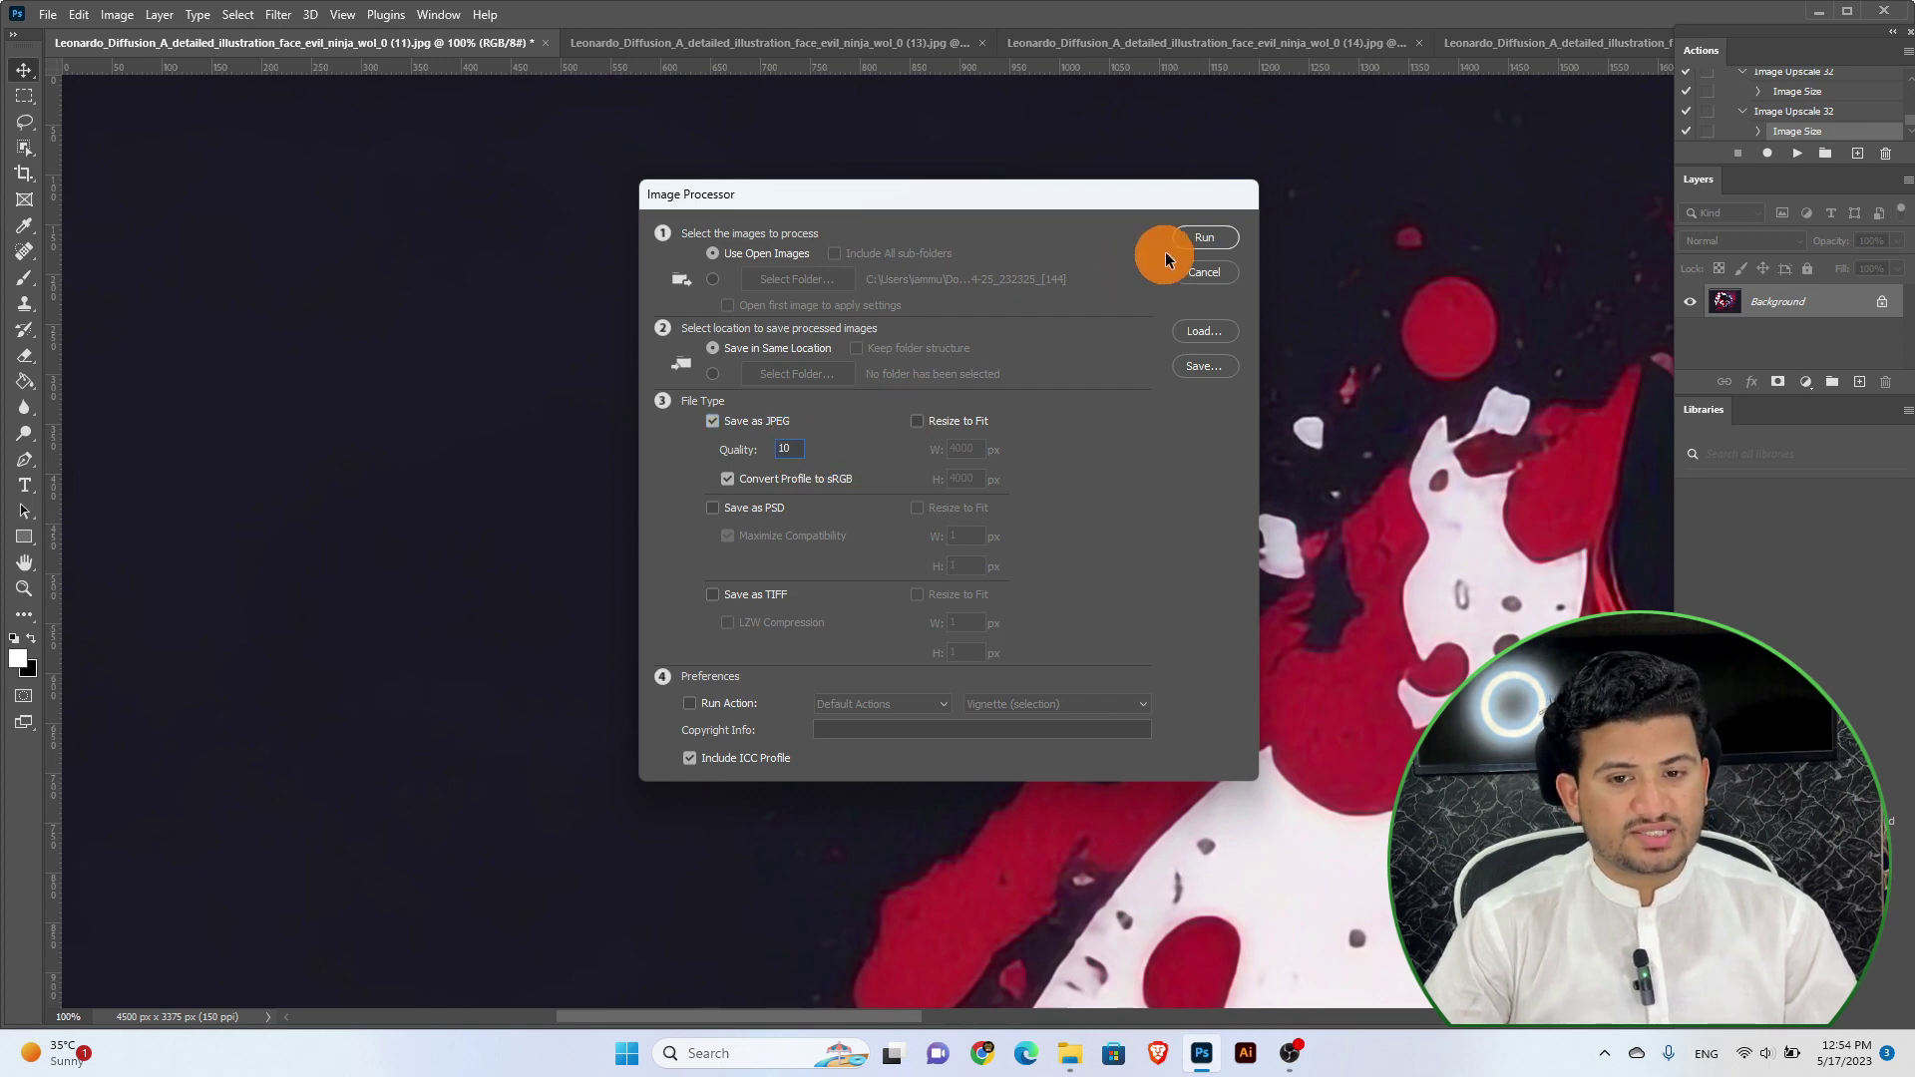
Run the Image Processor, then close the (14), (13), (9) and (11) wolf documents unsaved
left_click(1205, 239)
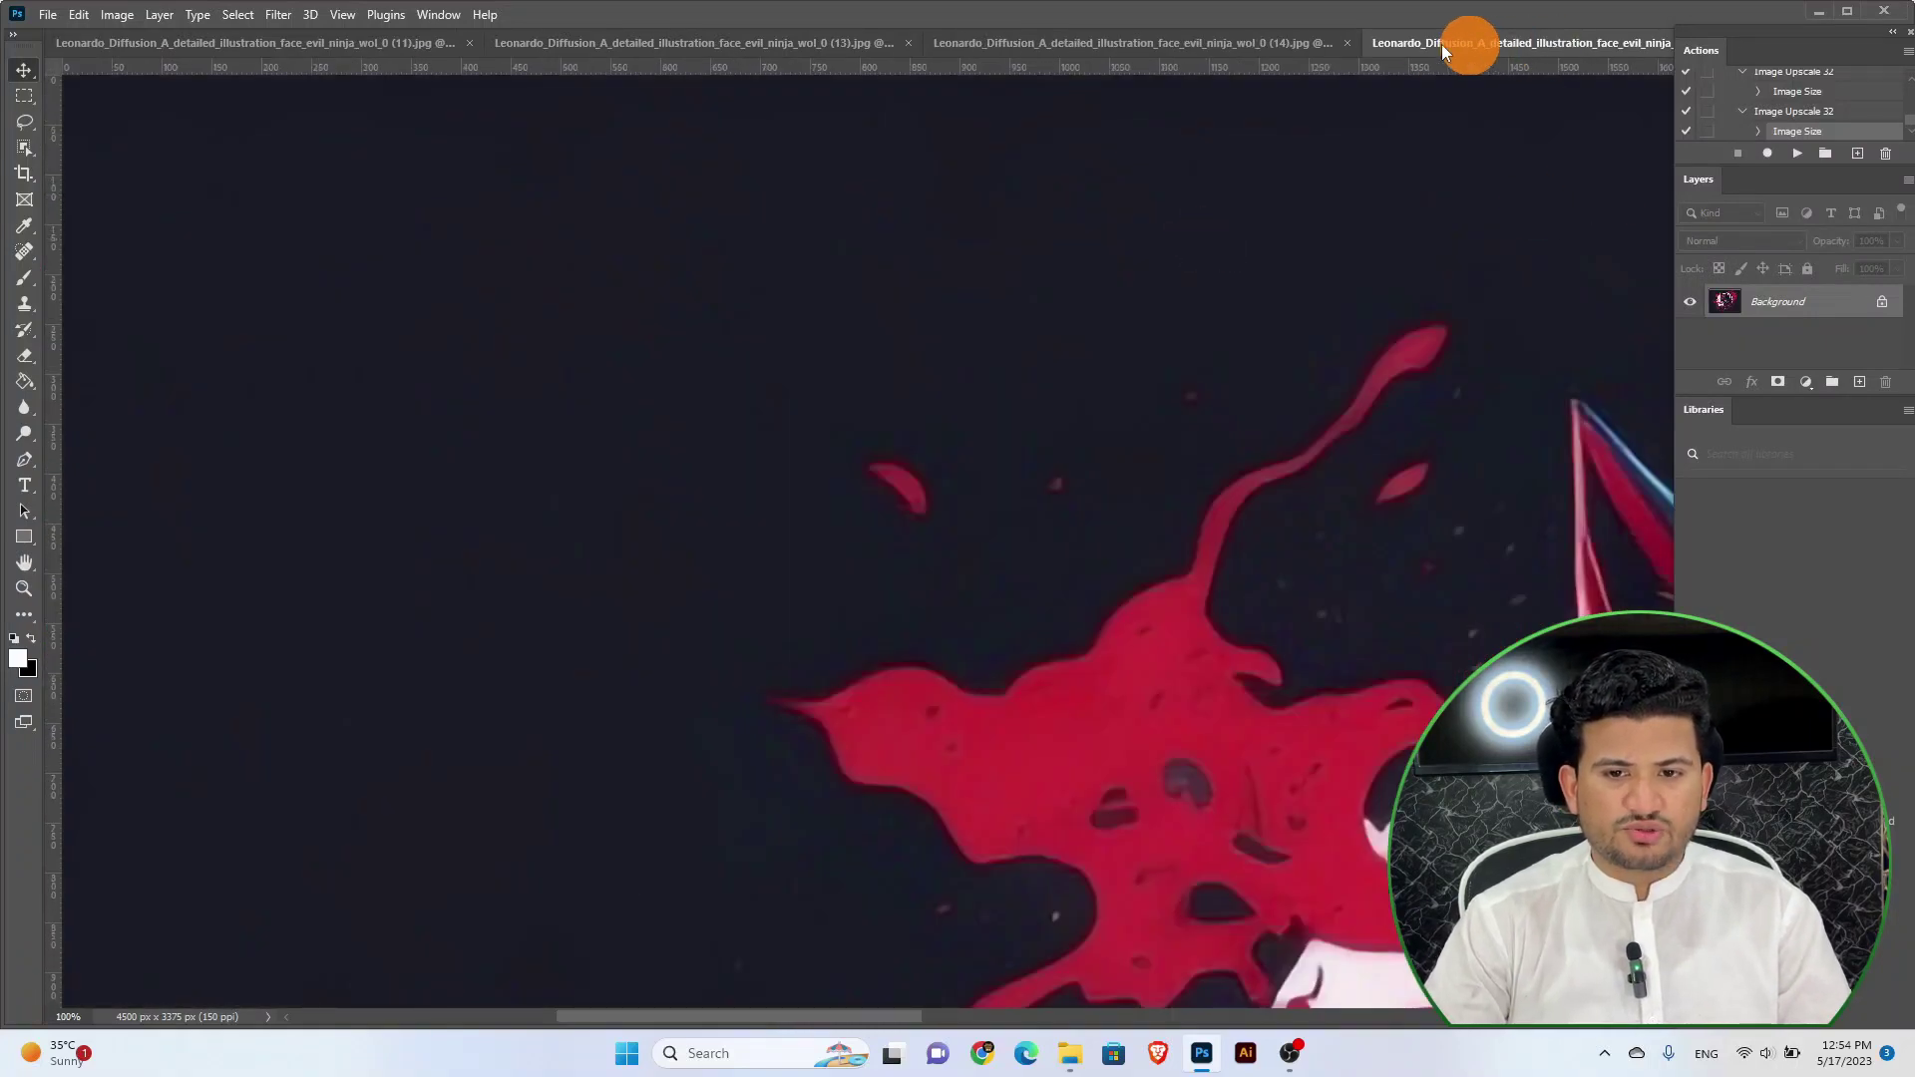
left_click(1346, 43)
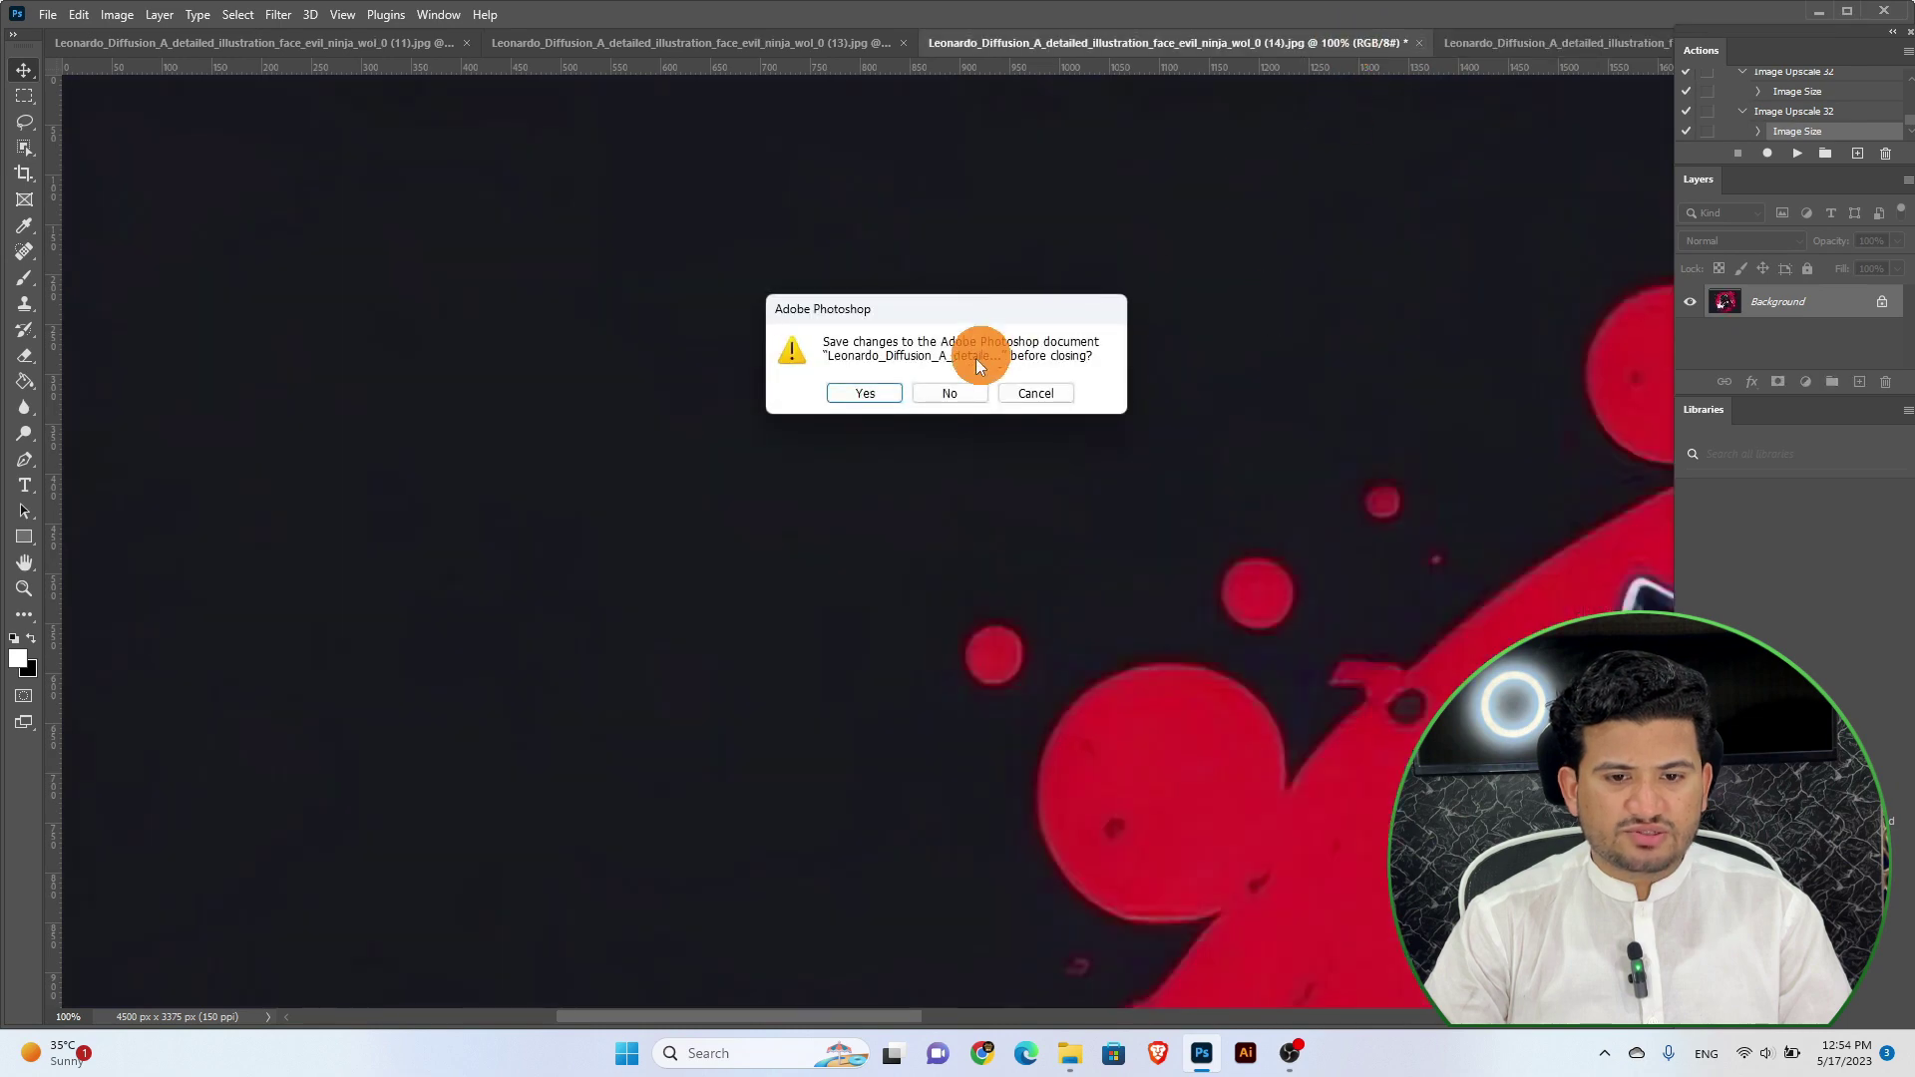
left_click(937, 397)
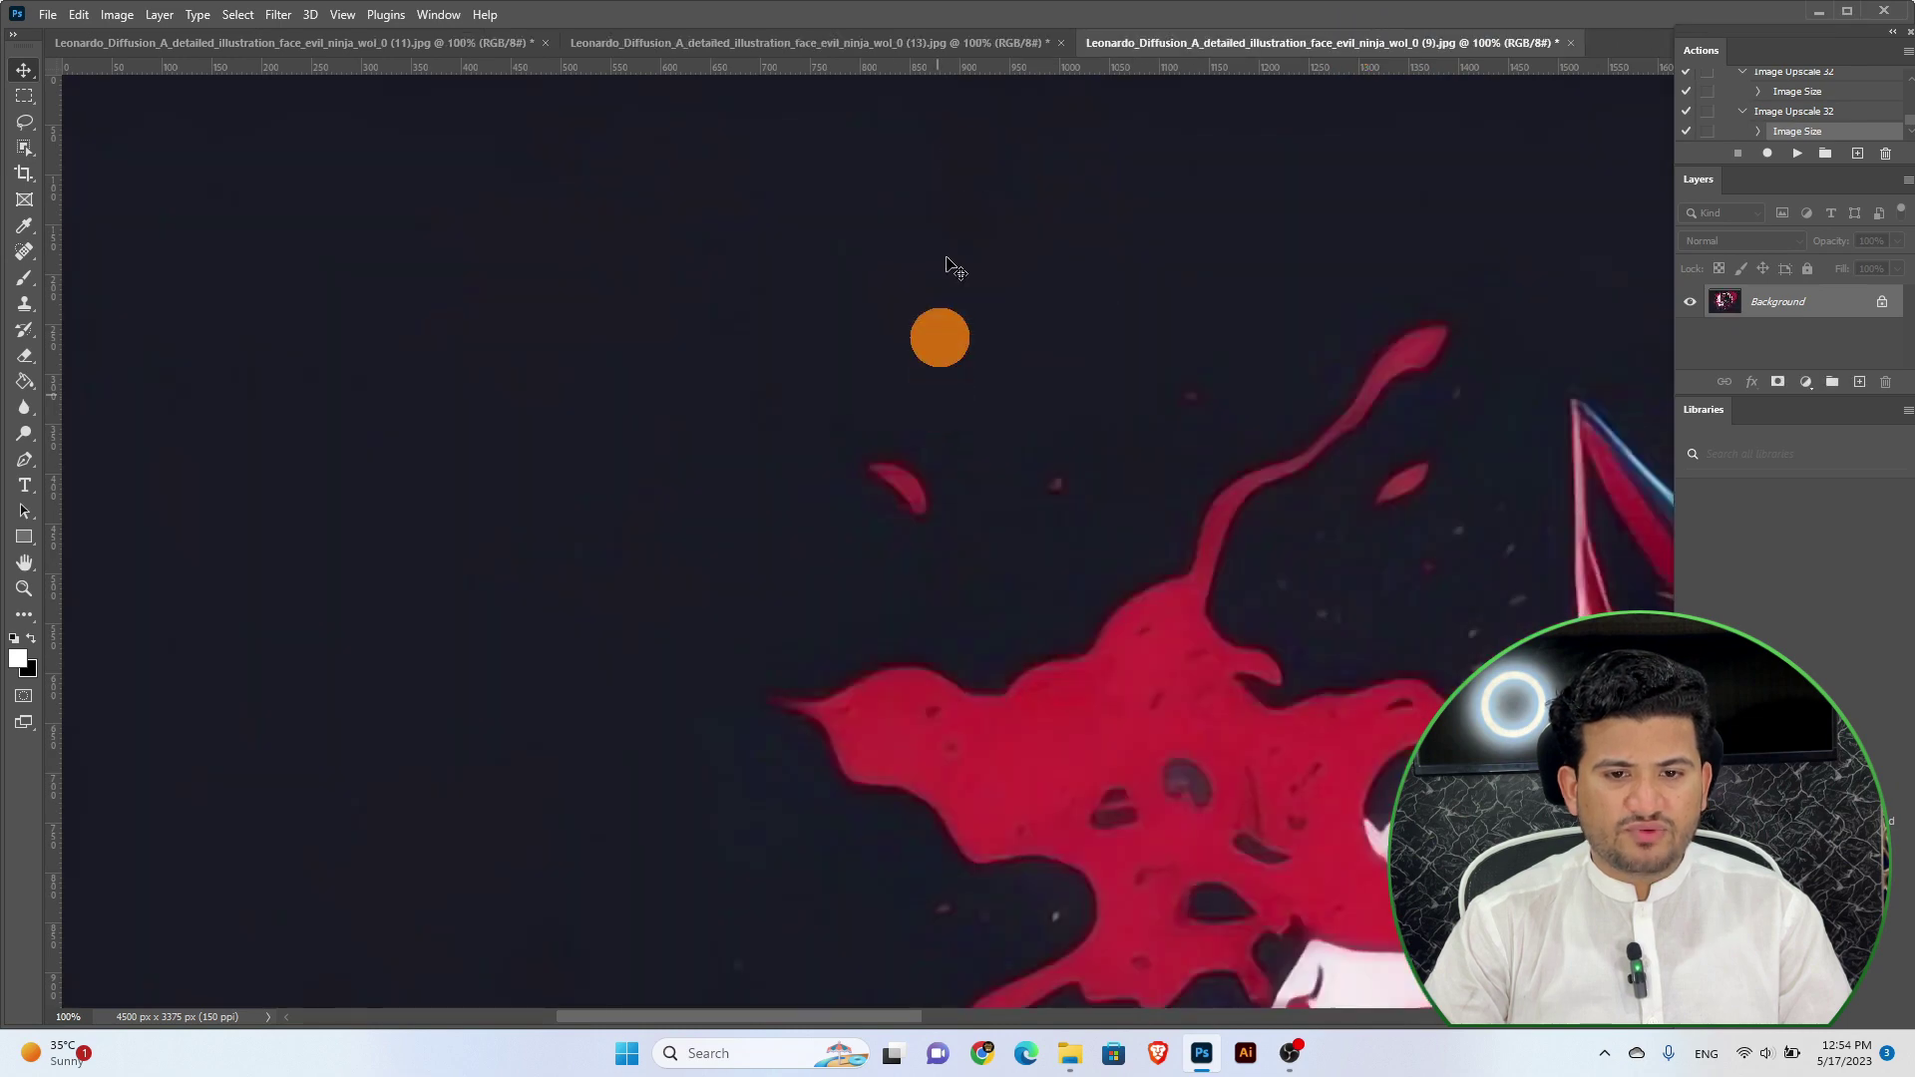
left_click(1061, 43)
left_click(956, 389)
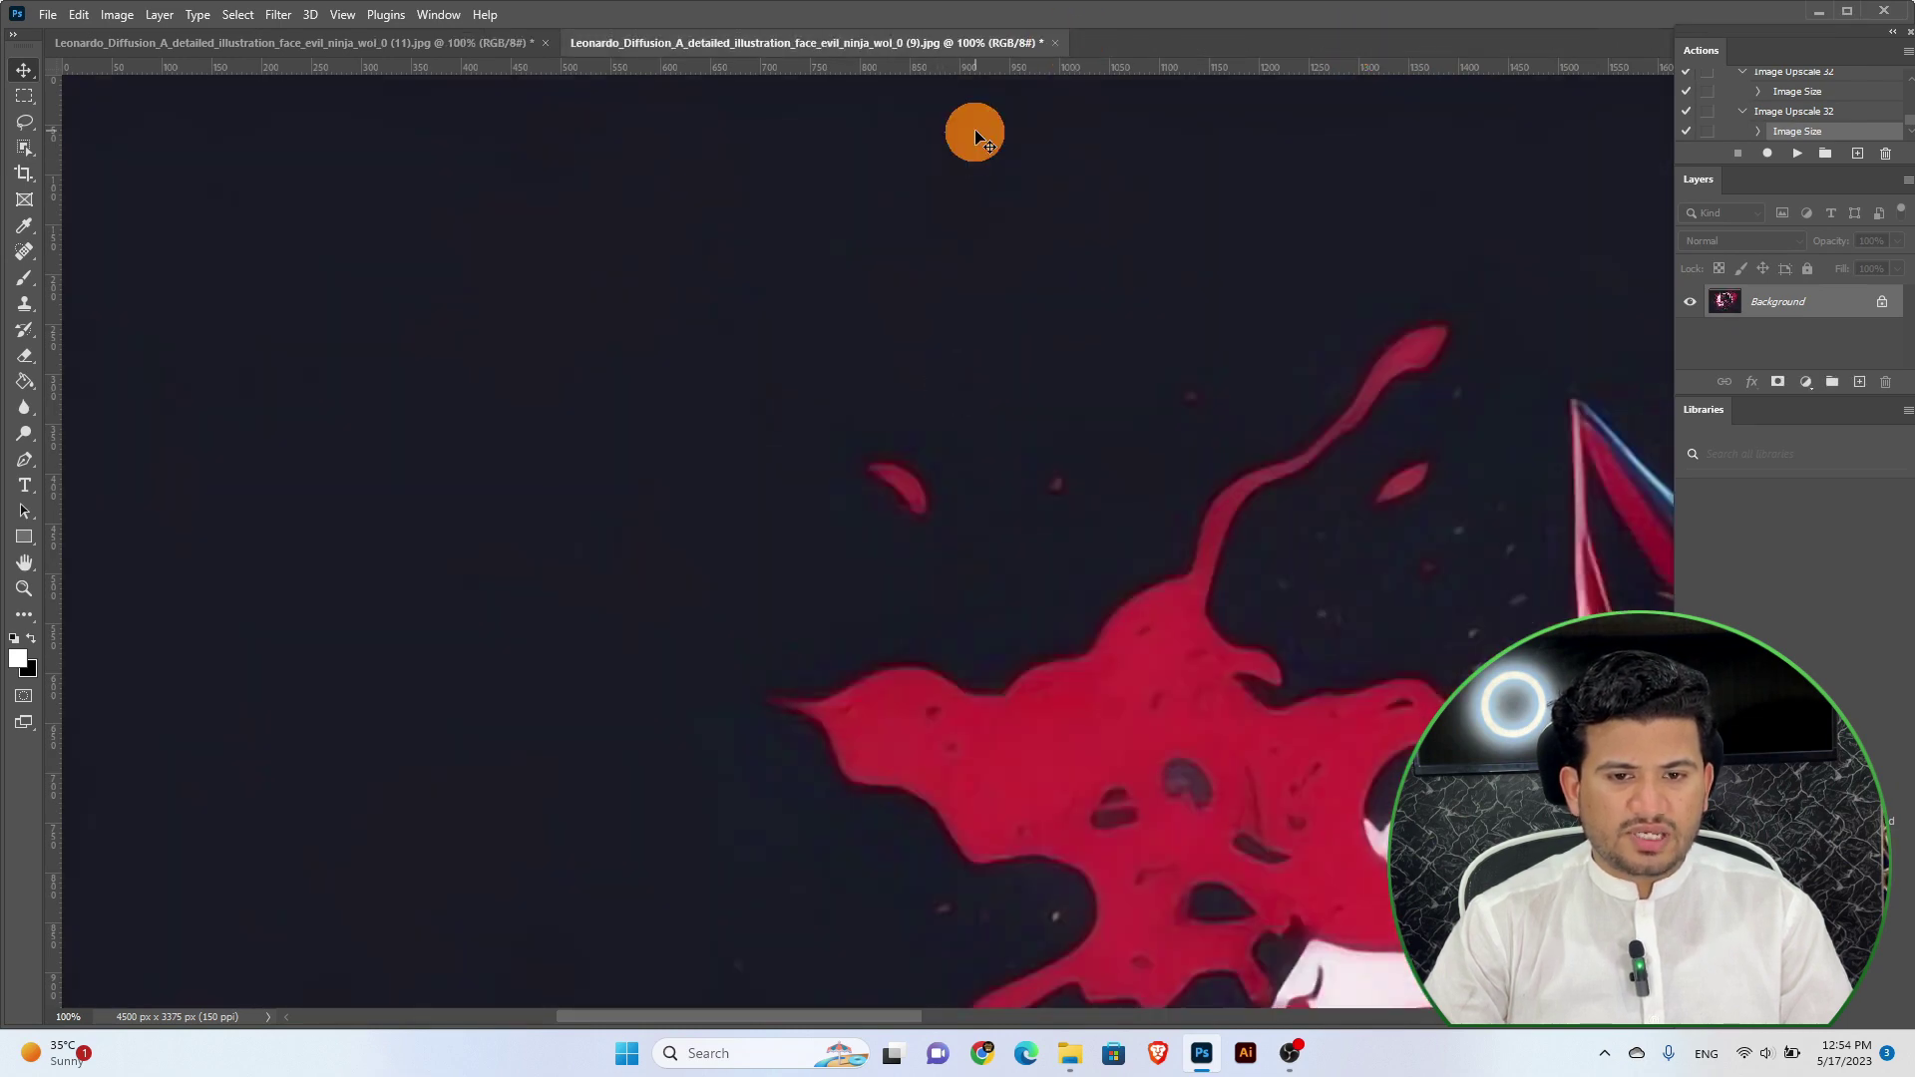
left_click(1055, 42)
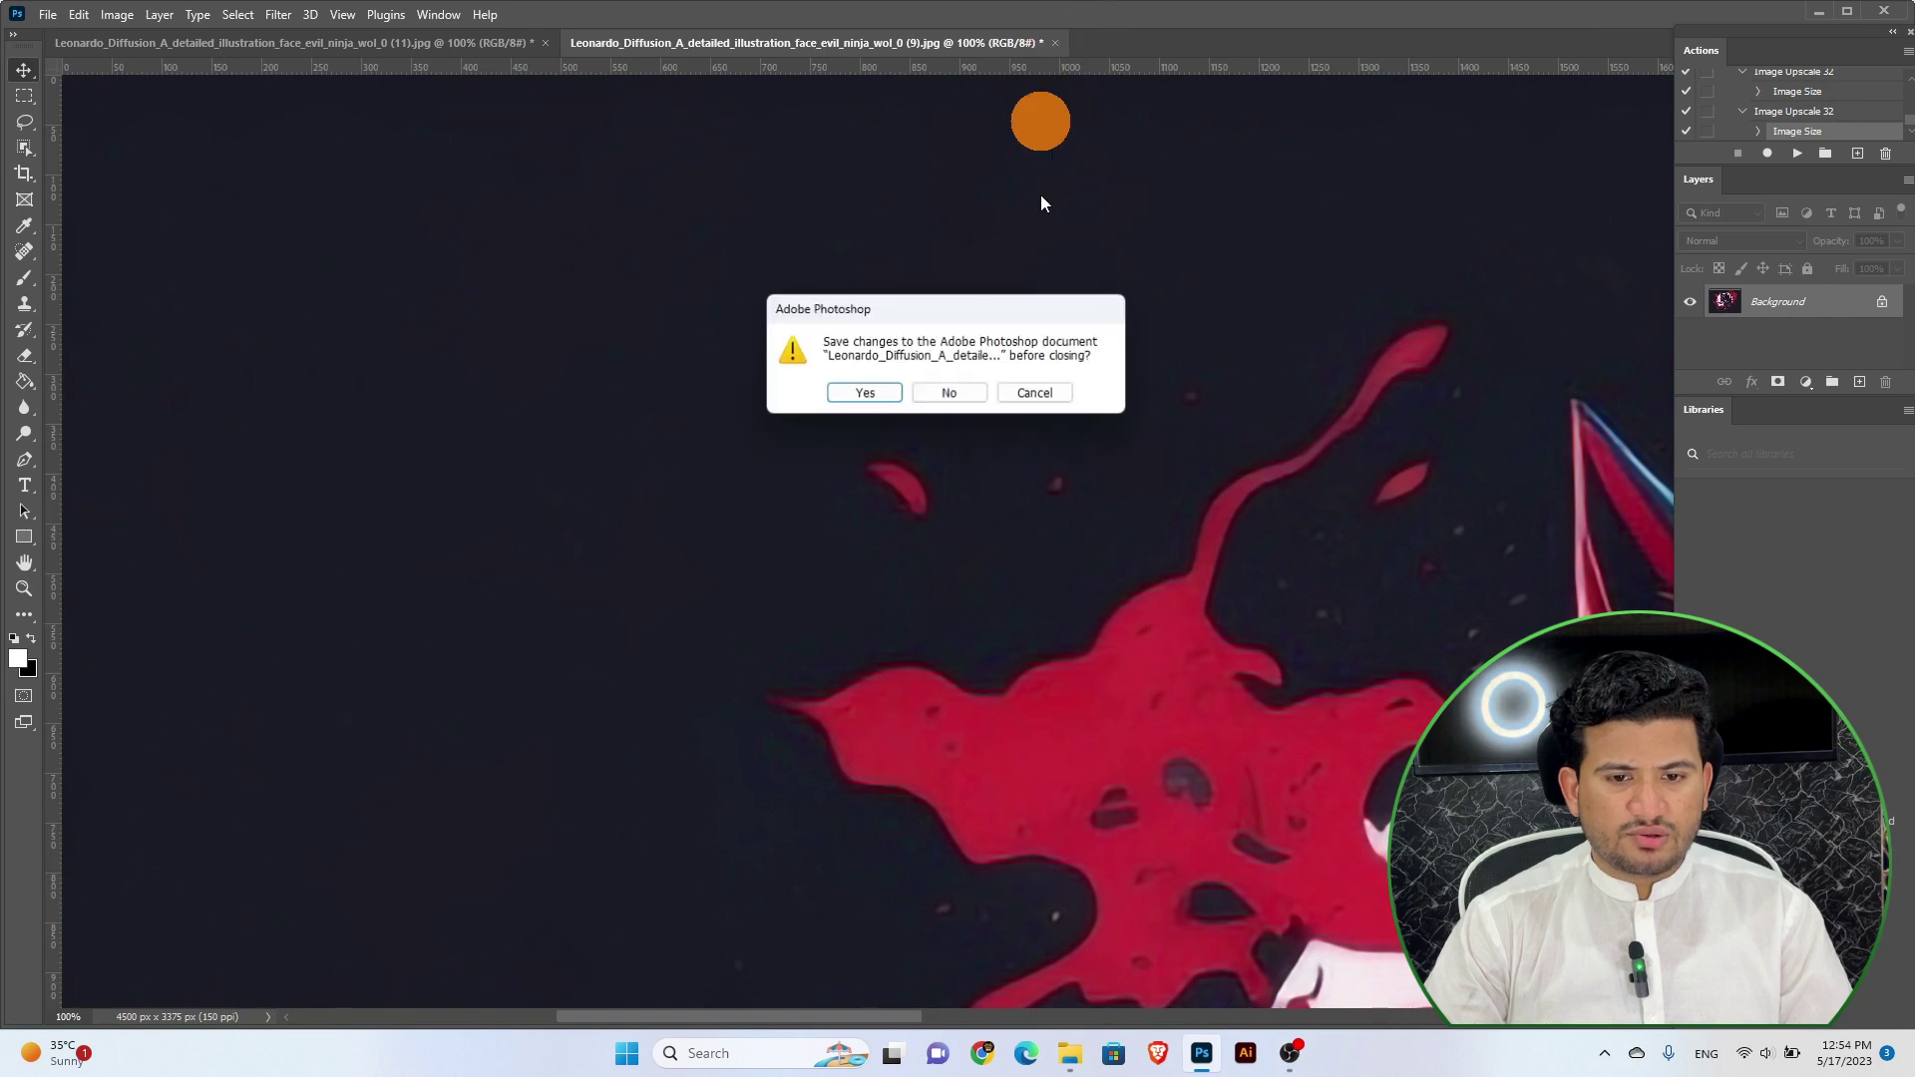
left_click(931, 387)
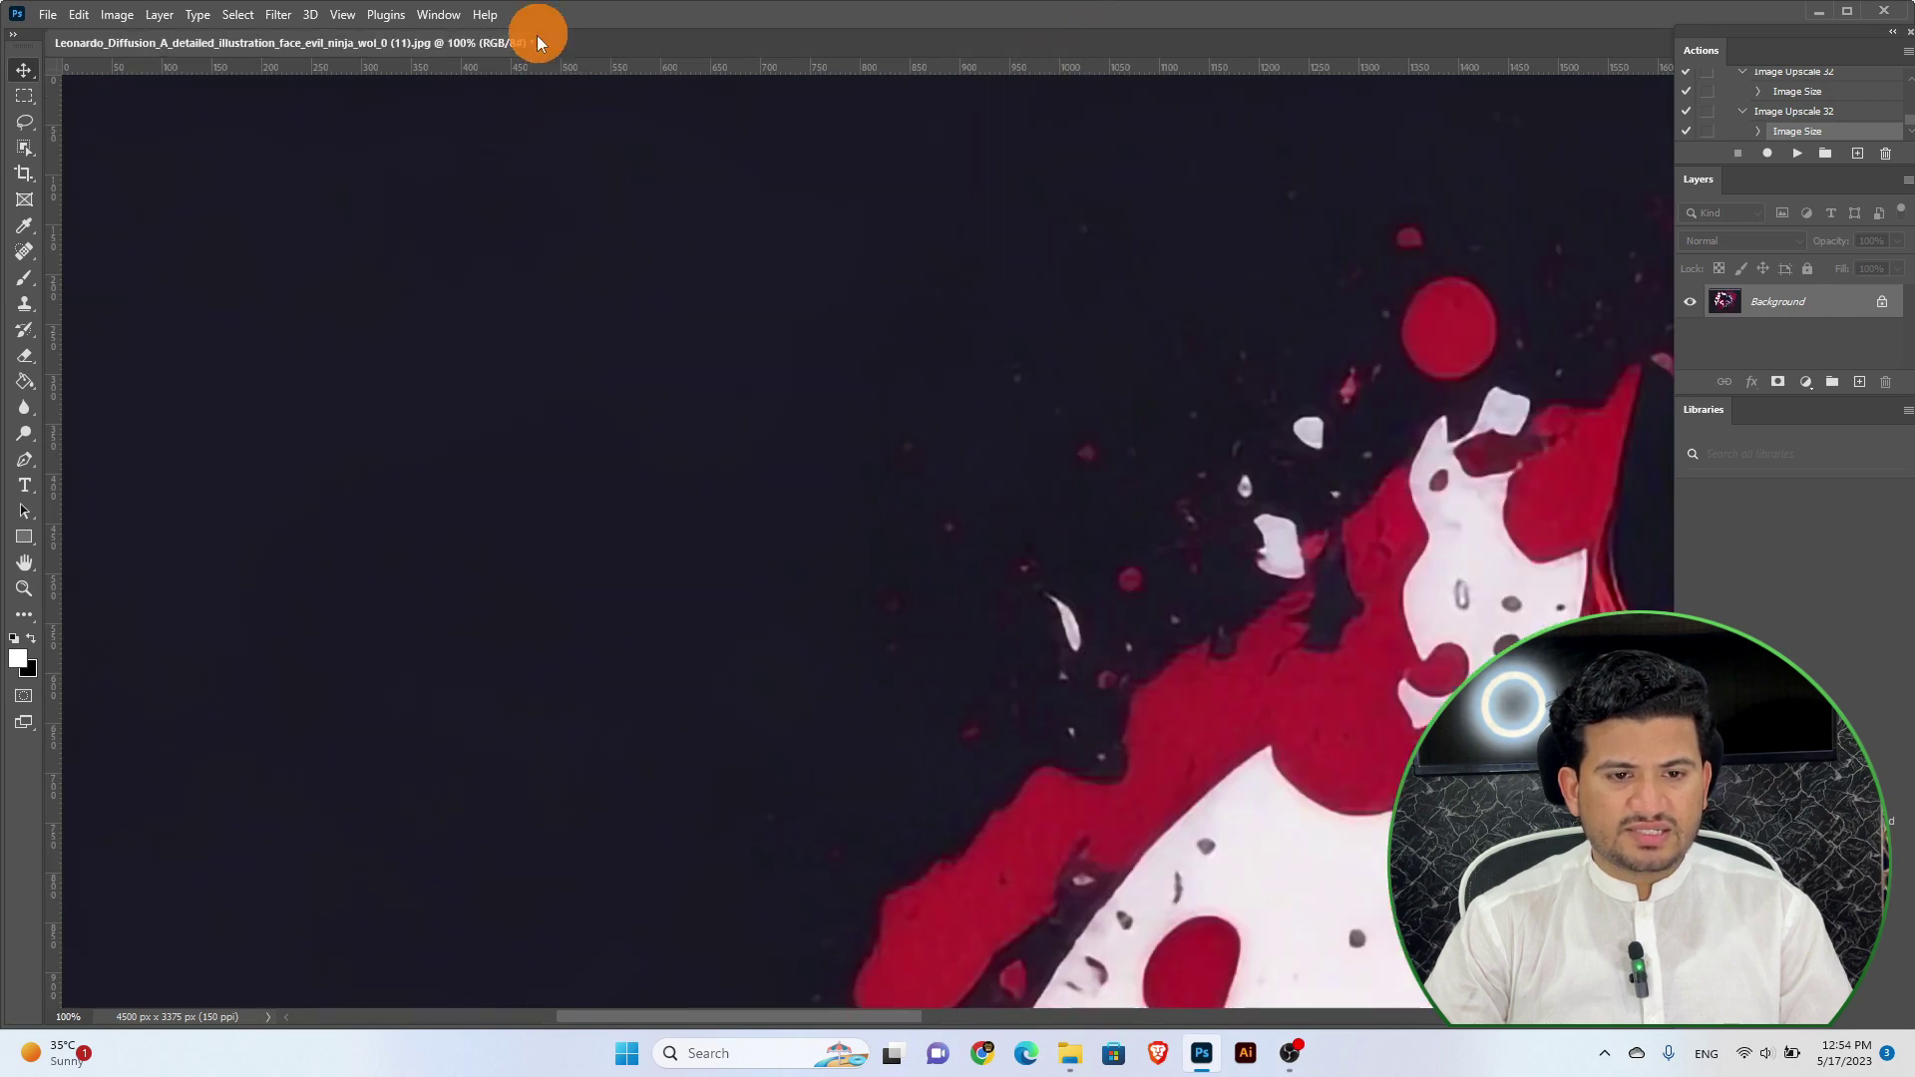
left_click(545, 42)
Discard the (11) image's changes and open the JPEG subfolder of AI Images
left_click(949, 393)
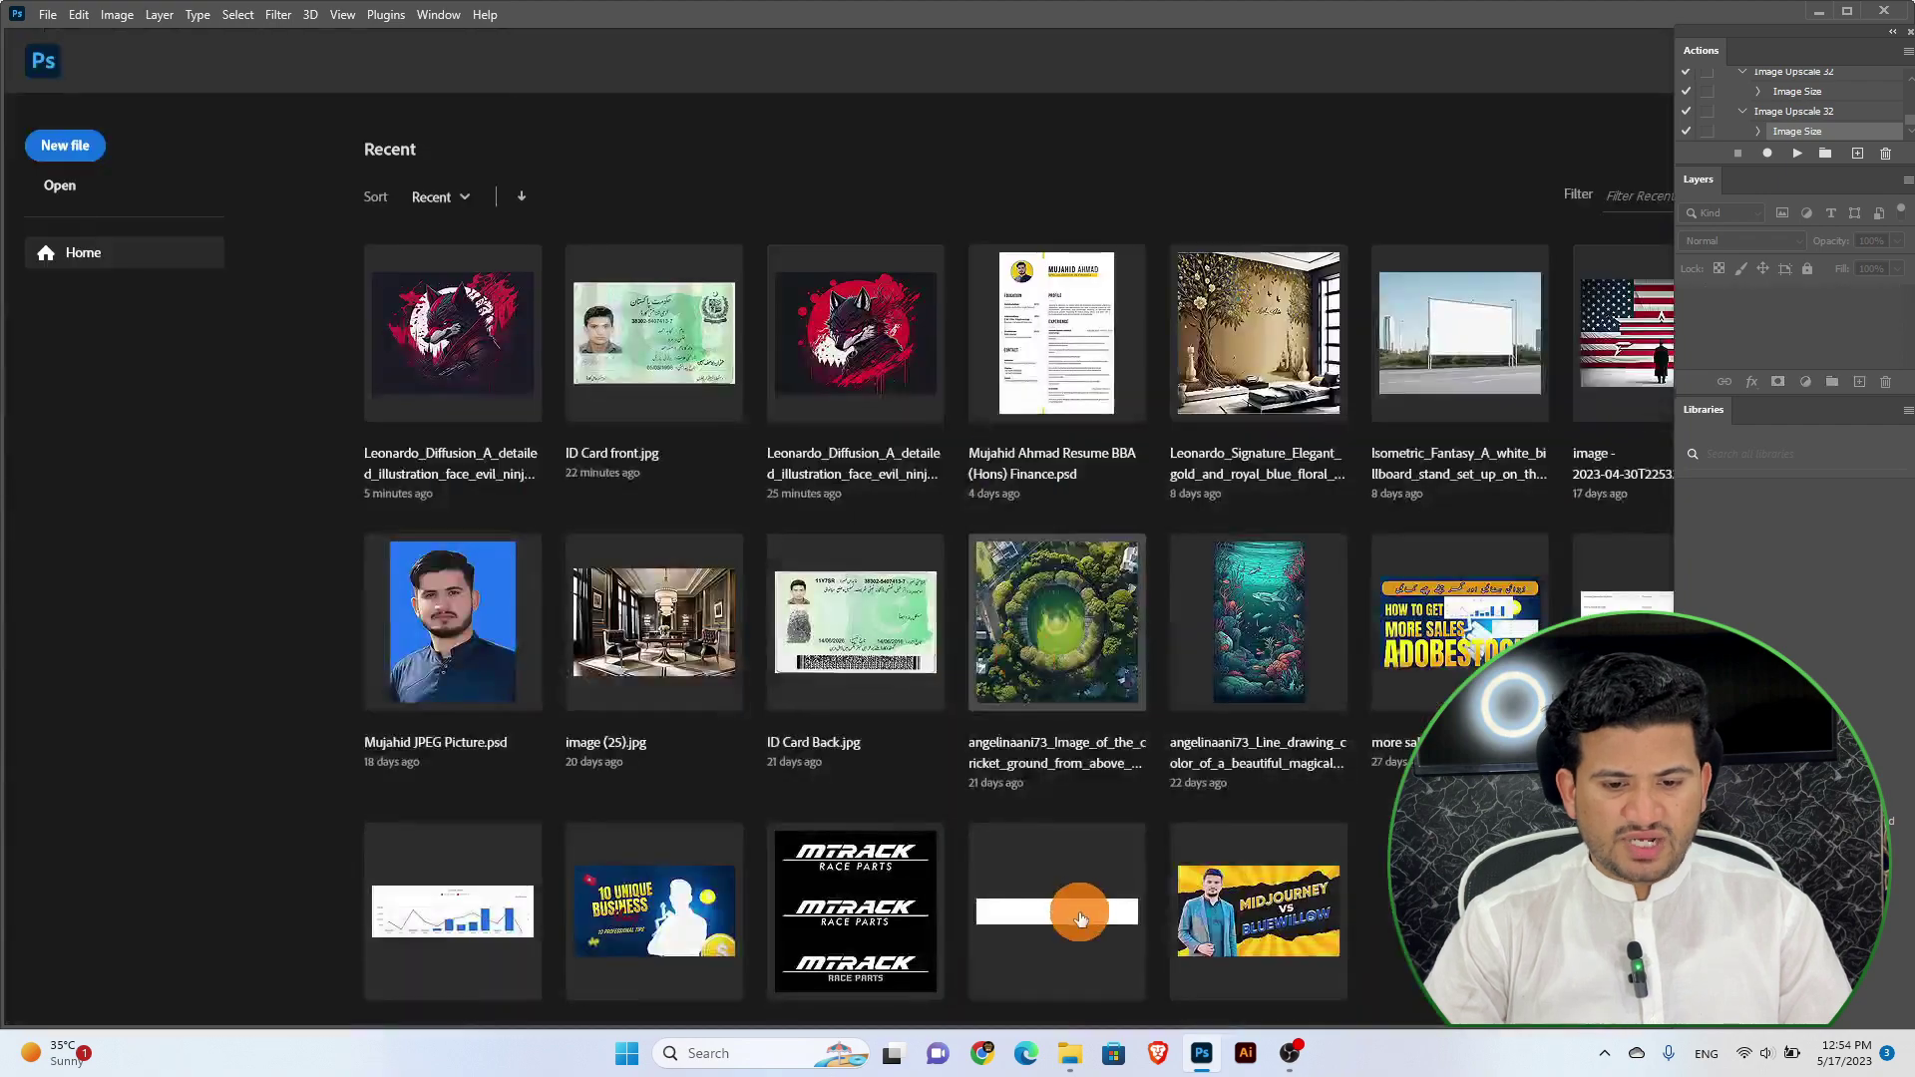
left_click(1070, 1053)
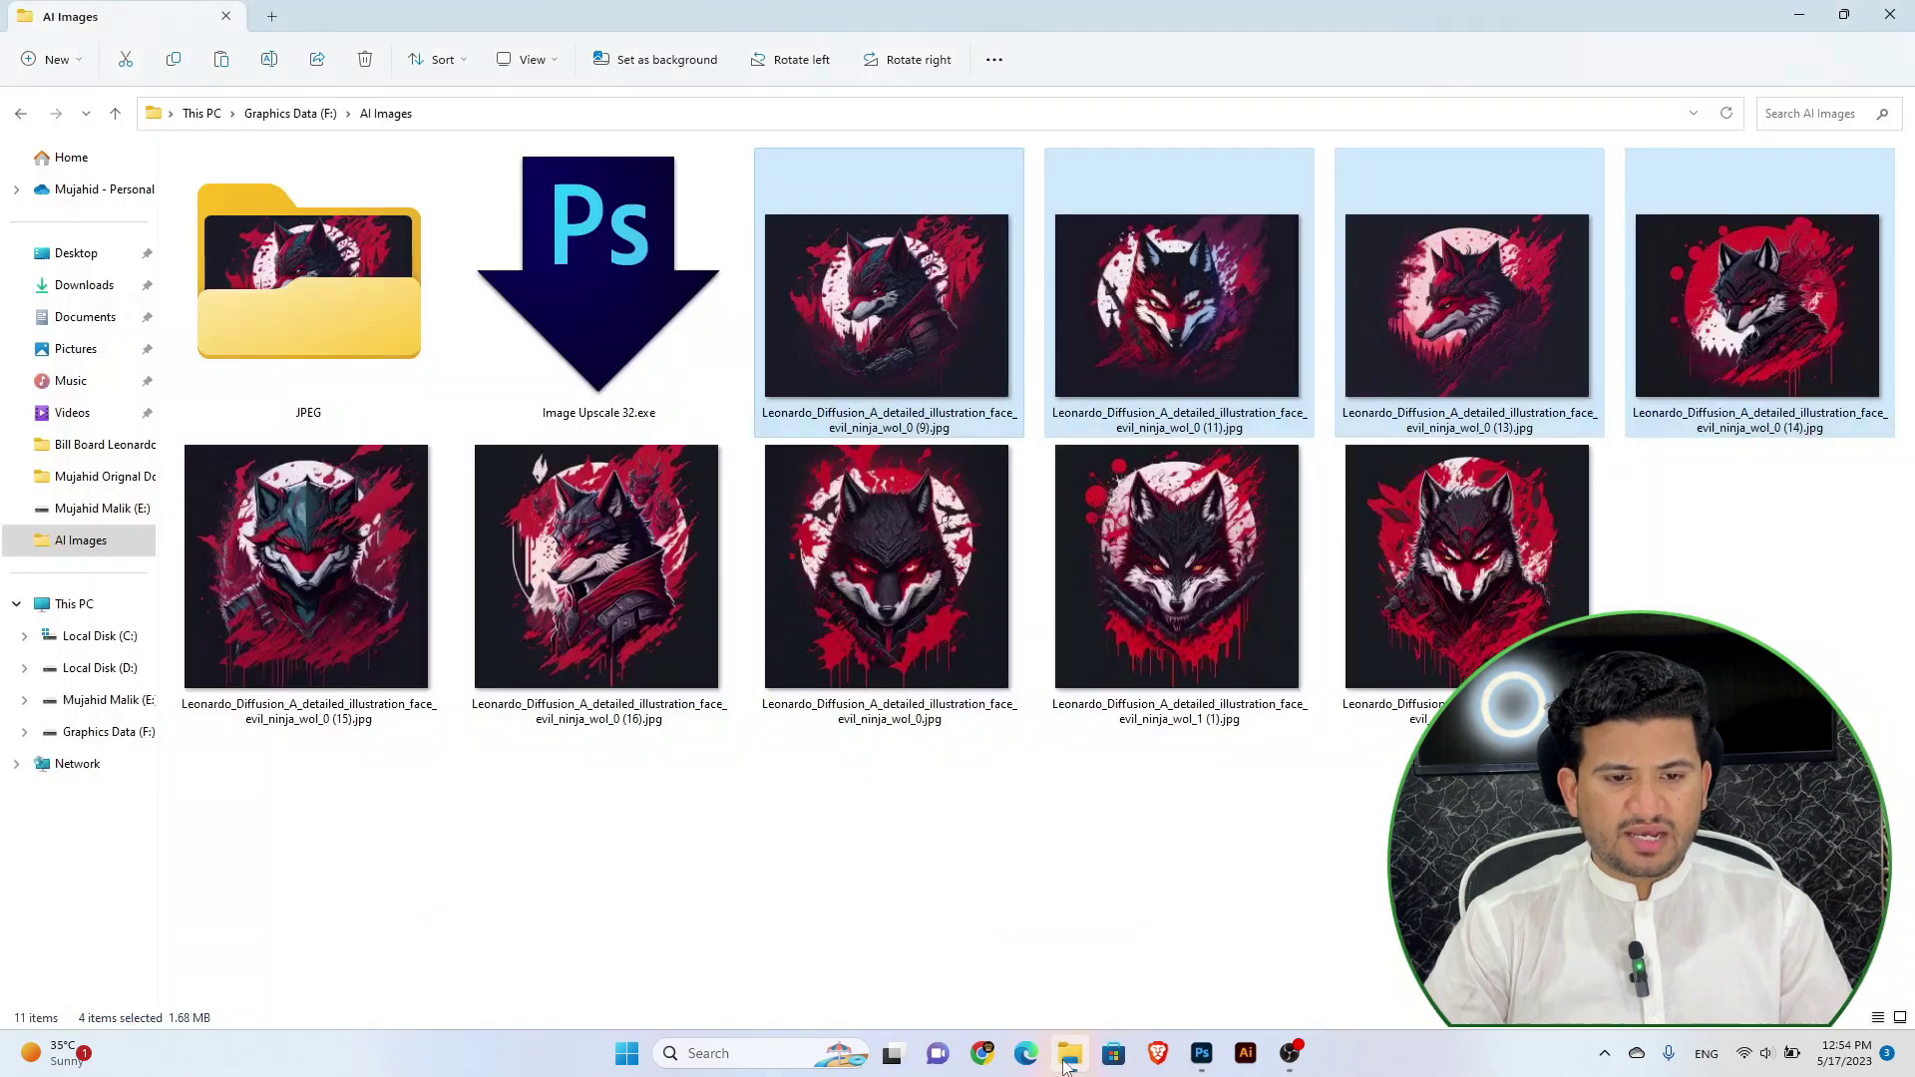
left_click(574, 302)
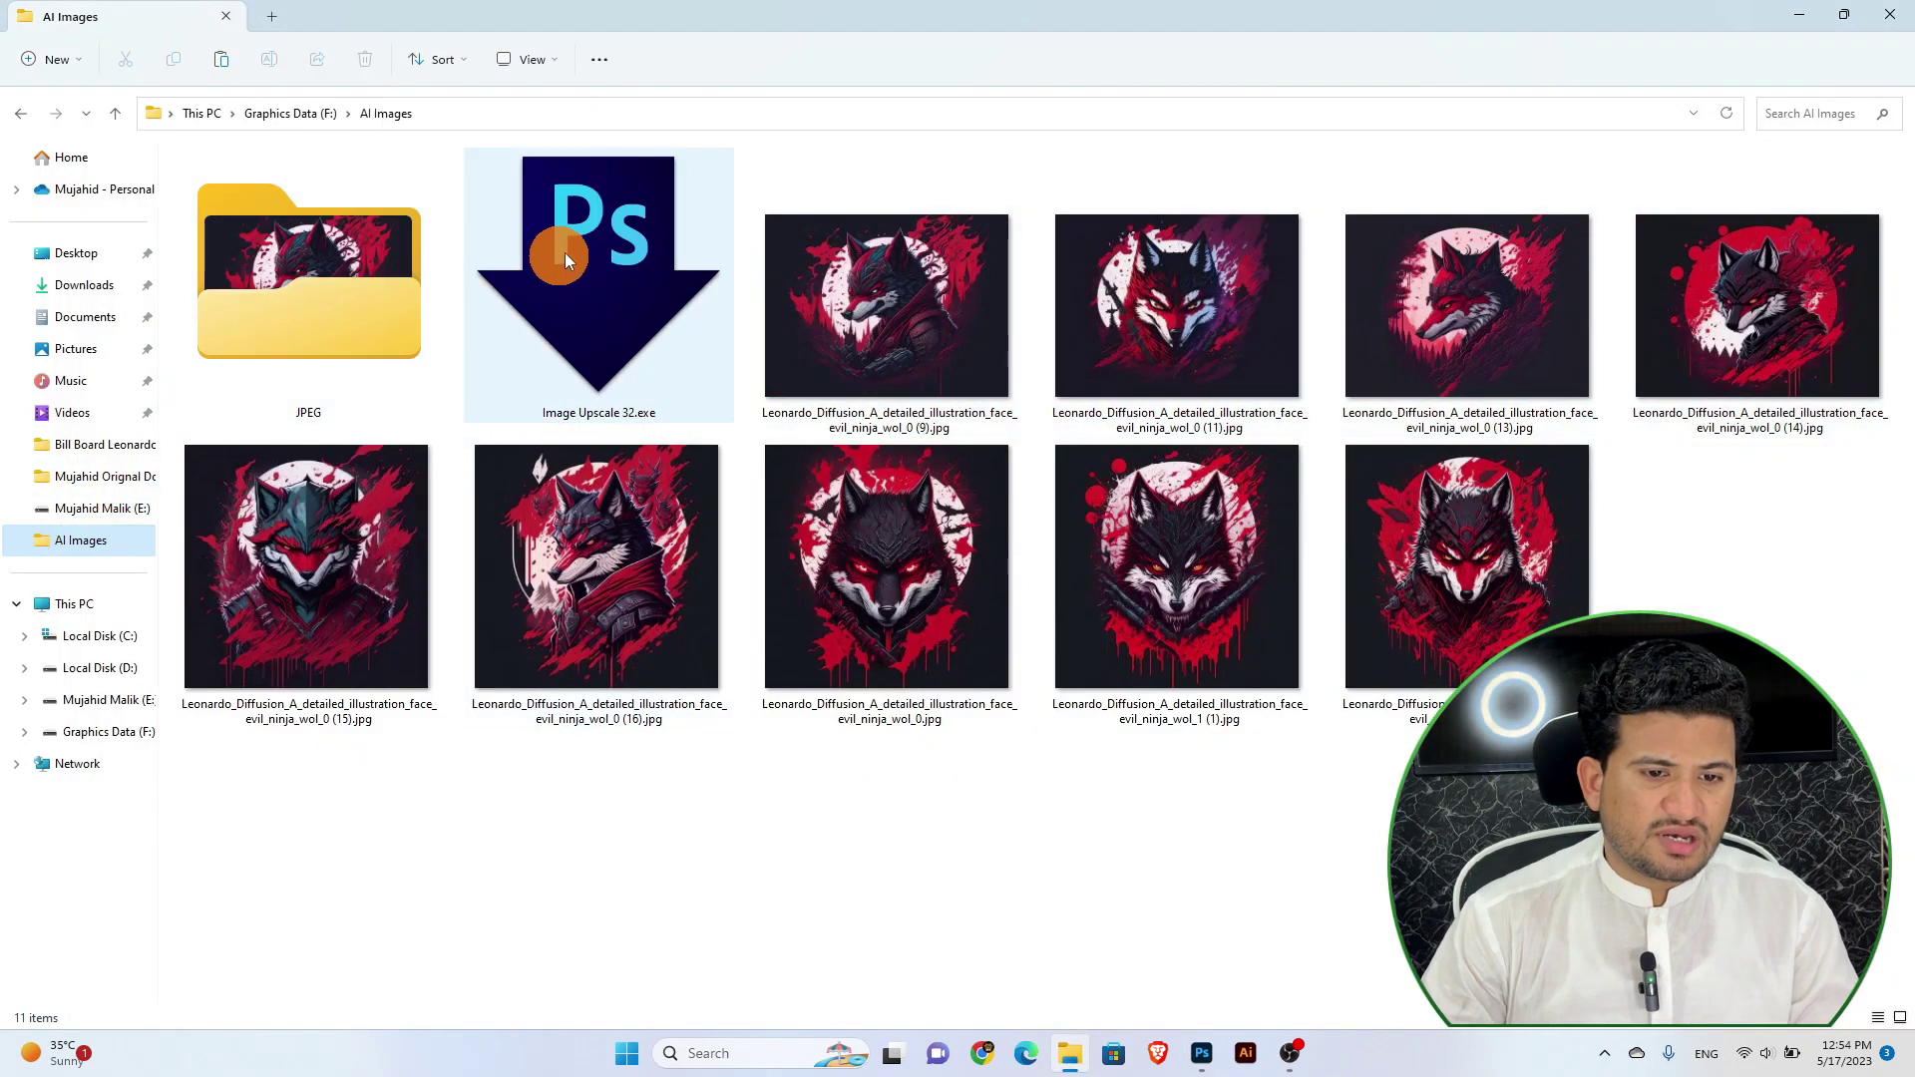
left_click(331, 290)
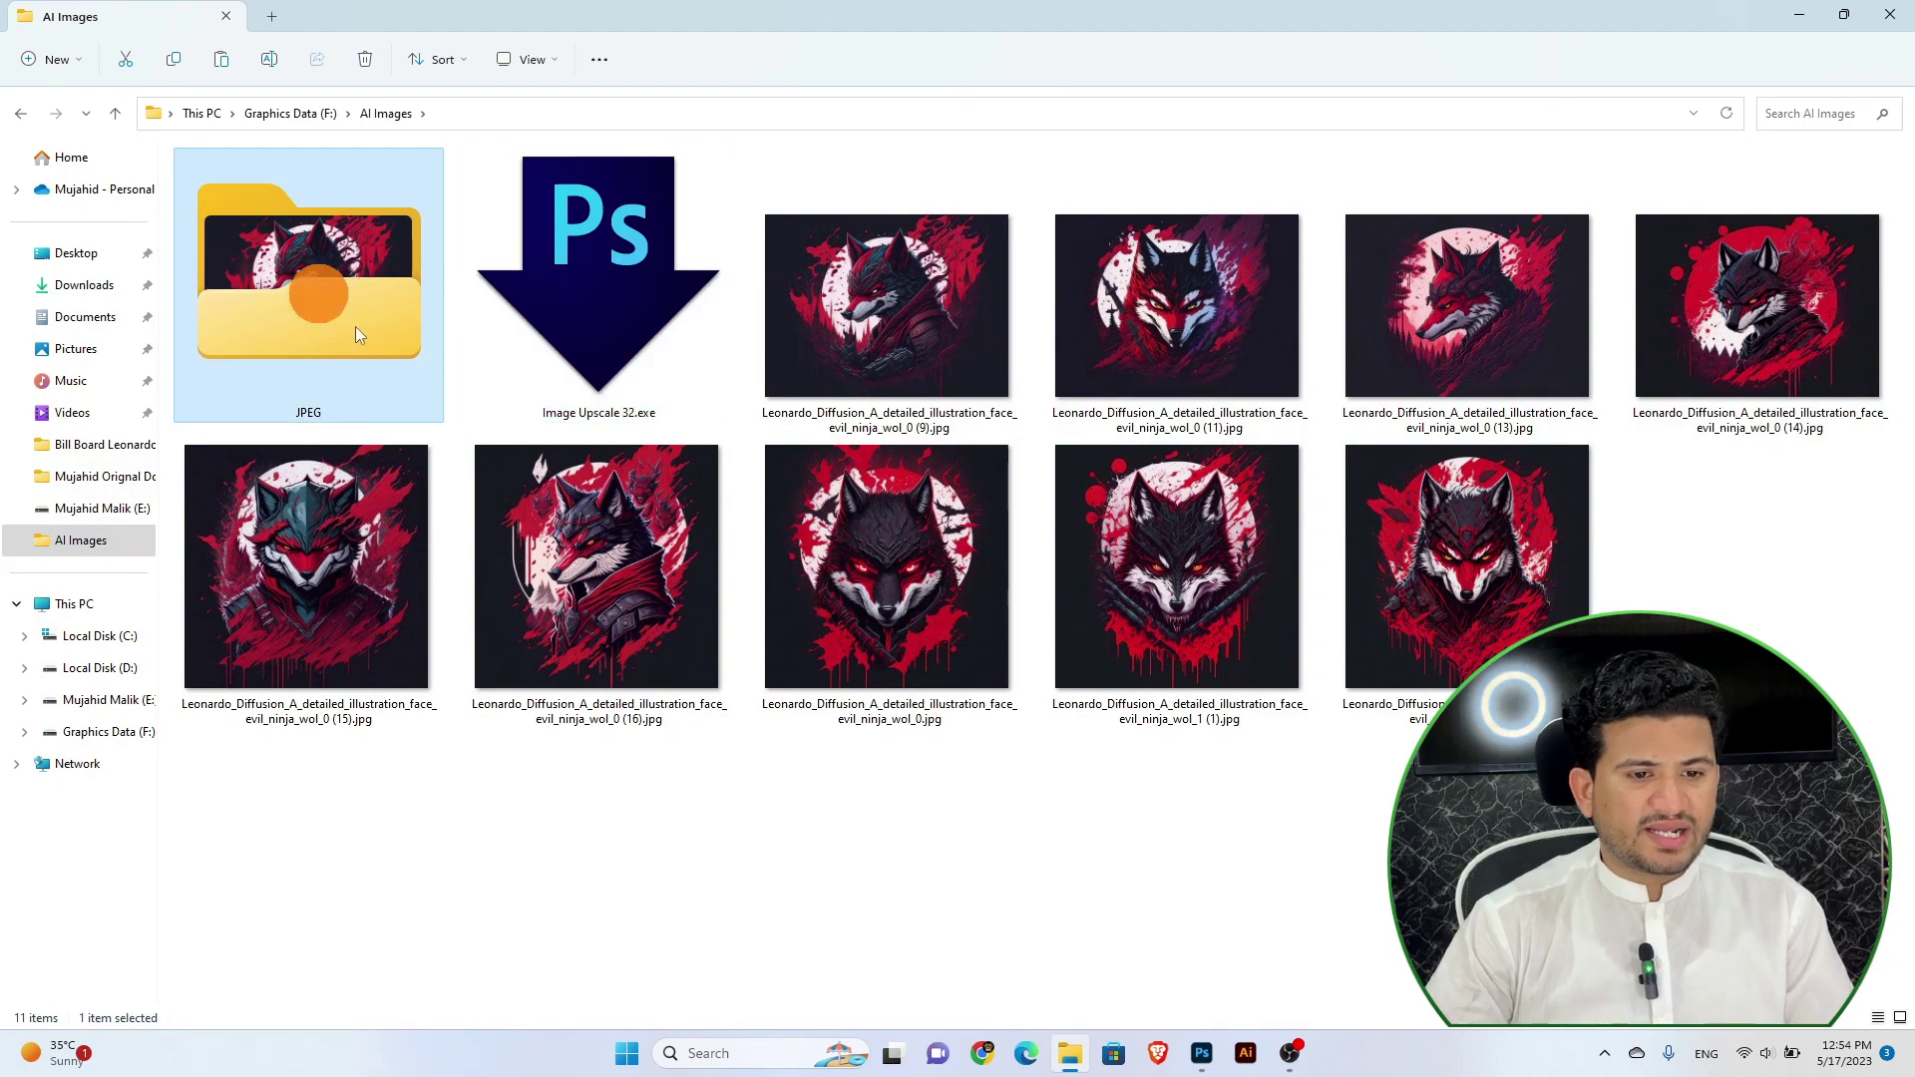
double_click(326, 231)
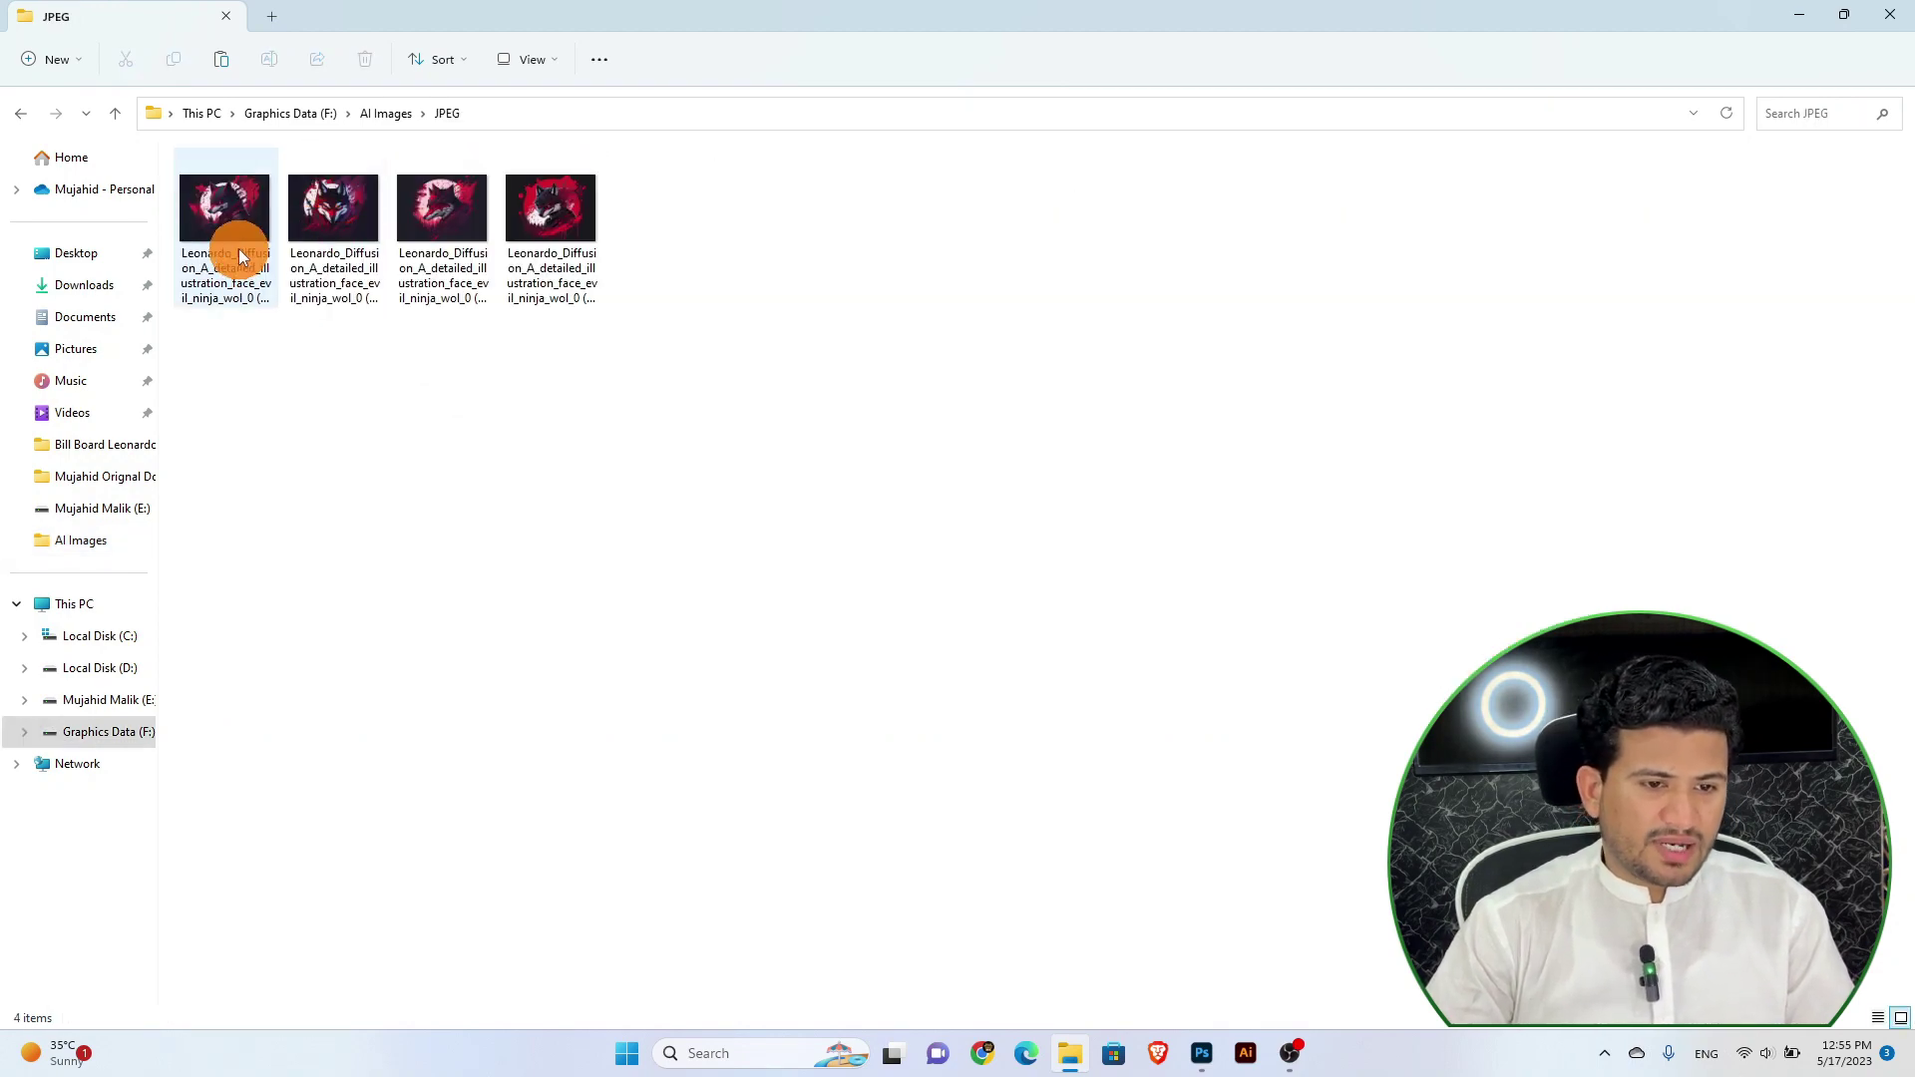
Check the first JPEG's Details properties, confirming 4500 × 3375 pixels at 150 dpi
left_click(239, 255)
right_click(240, 255)
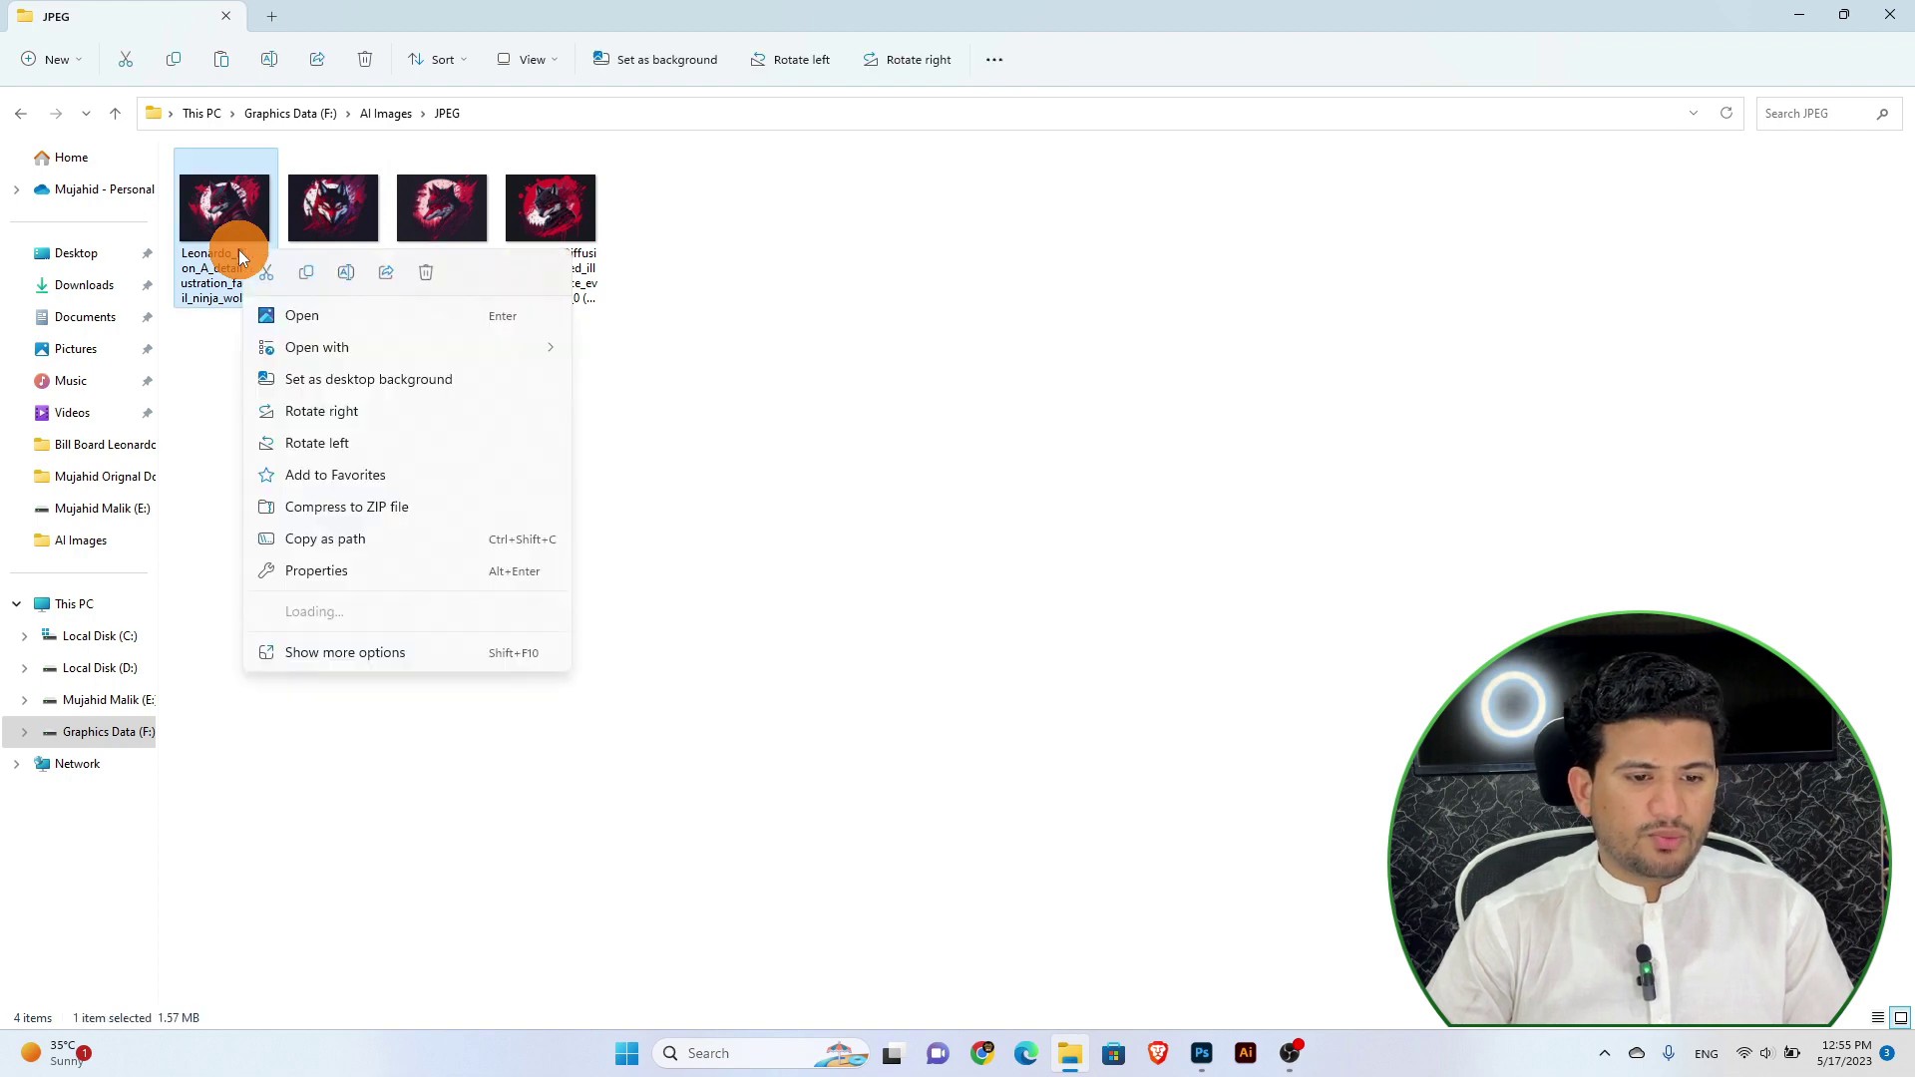
left_click(332, 653)
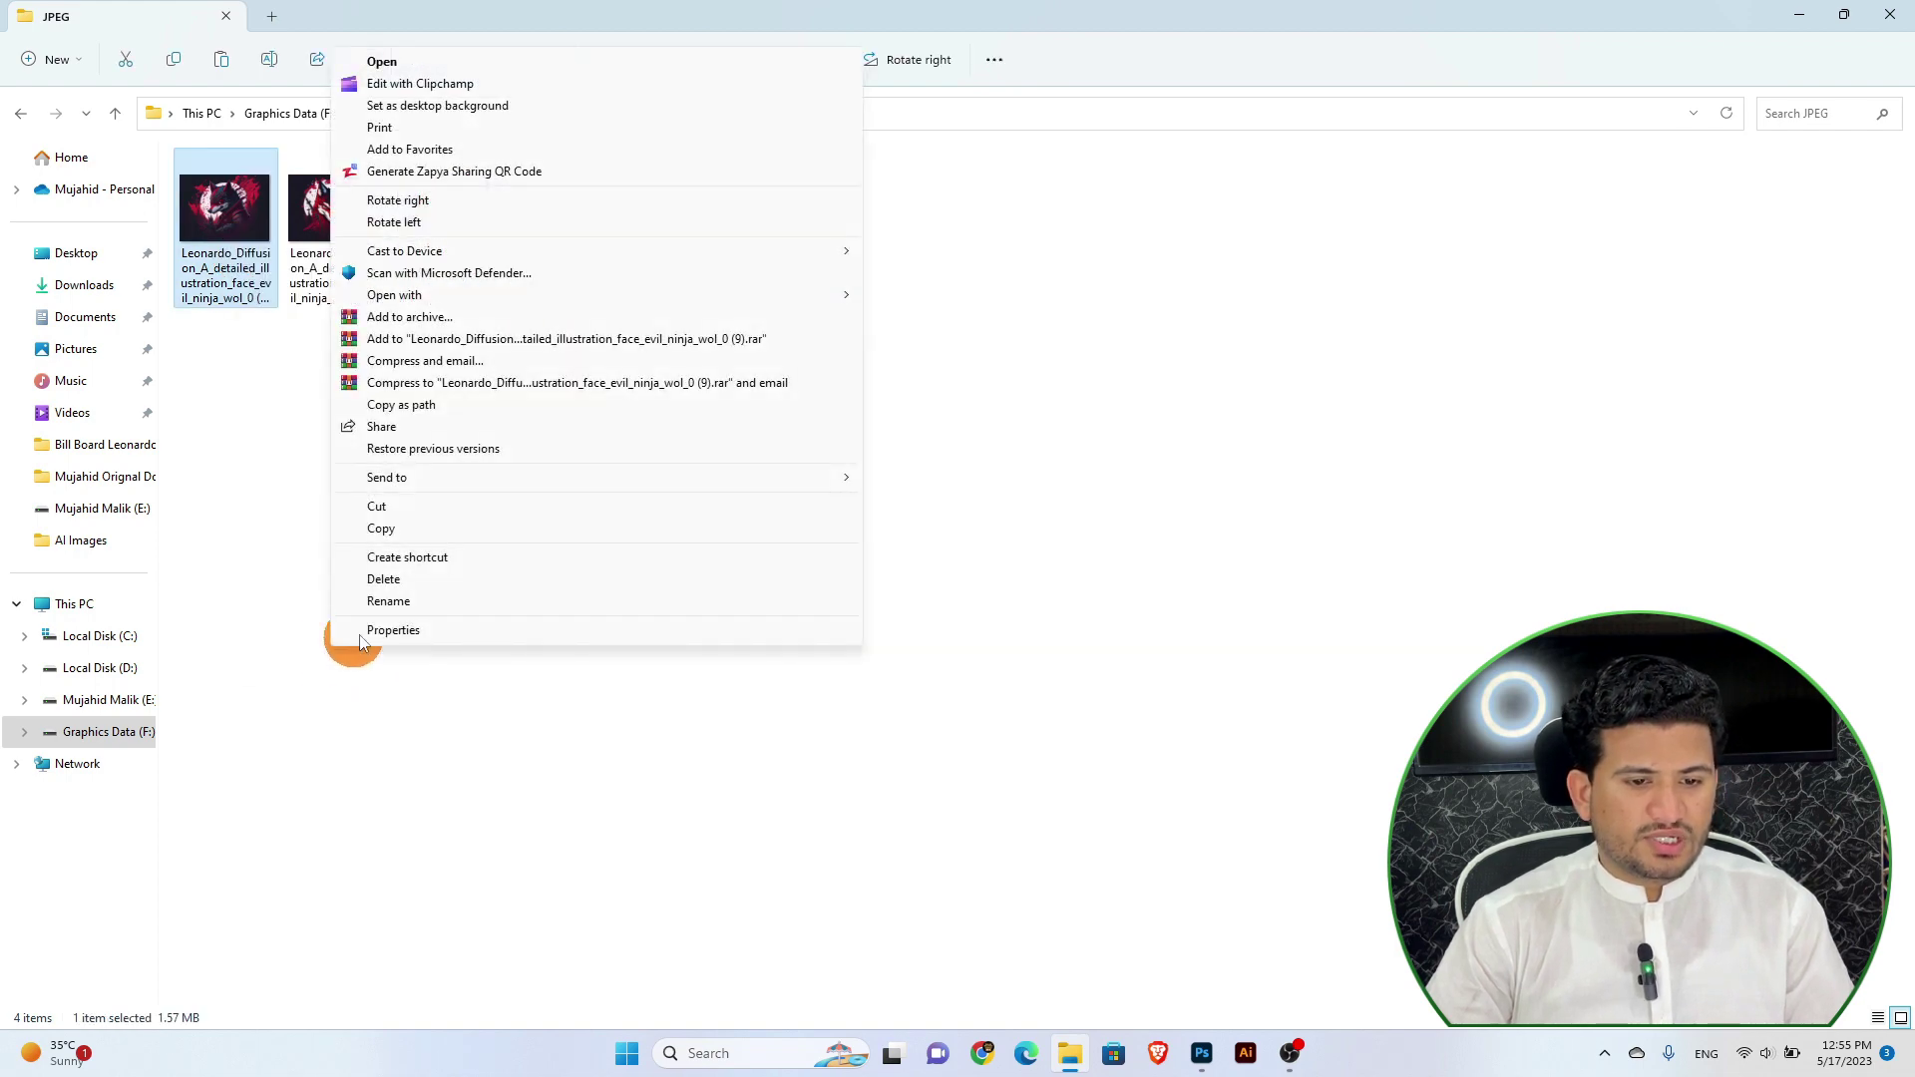
left_click(382, 631)
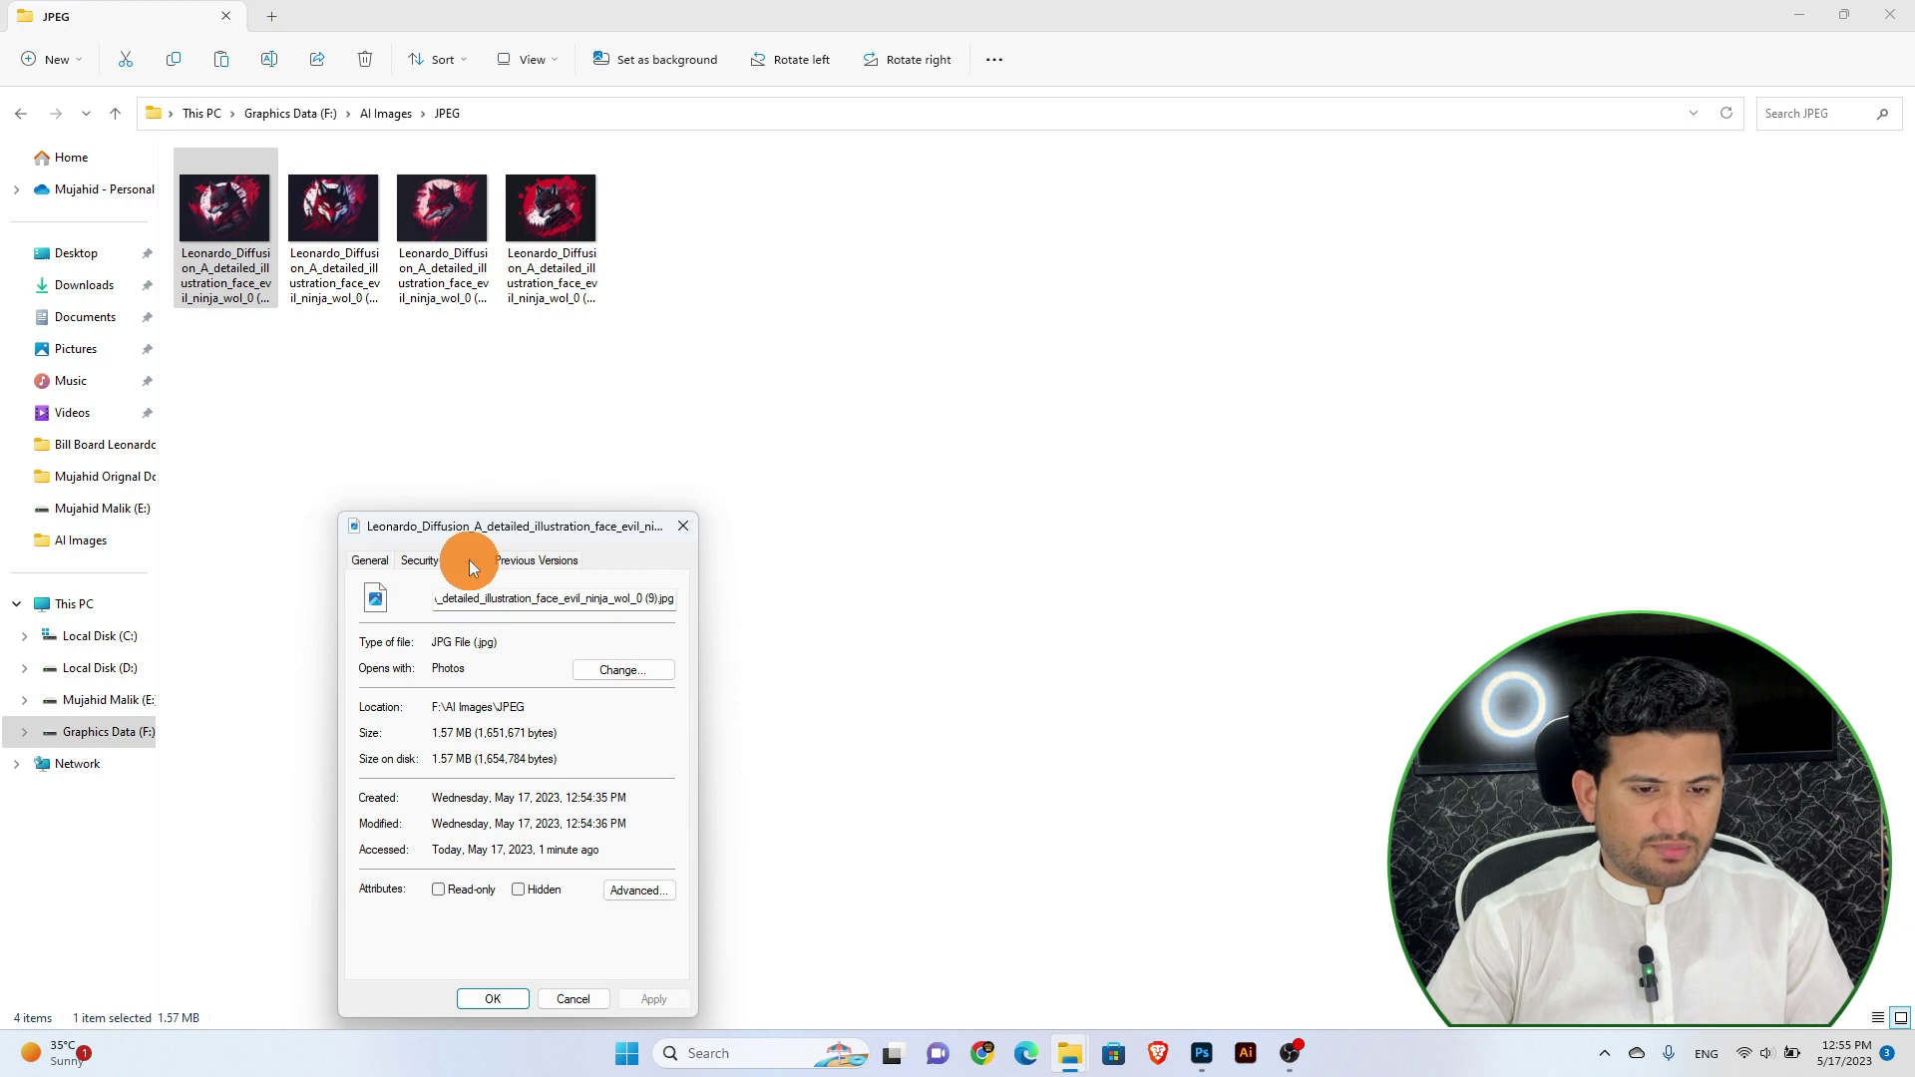
left_click(466, 560)
left_click_drag(537, 529, 606, 443)
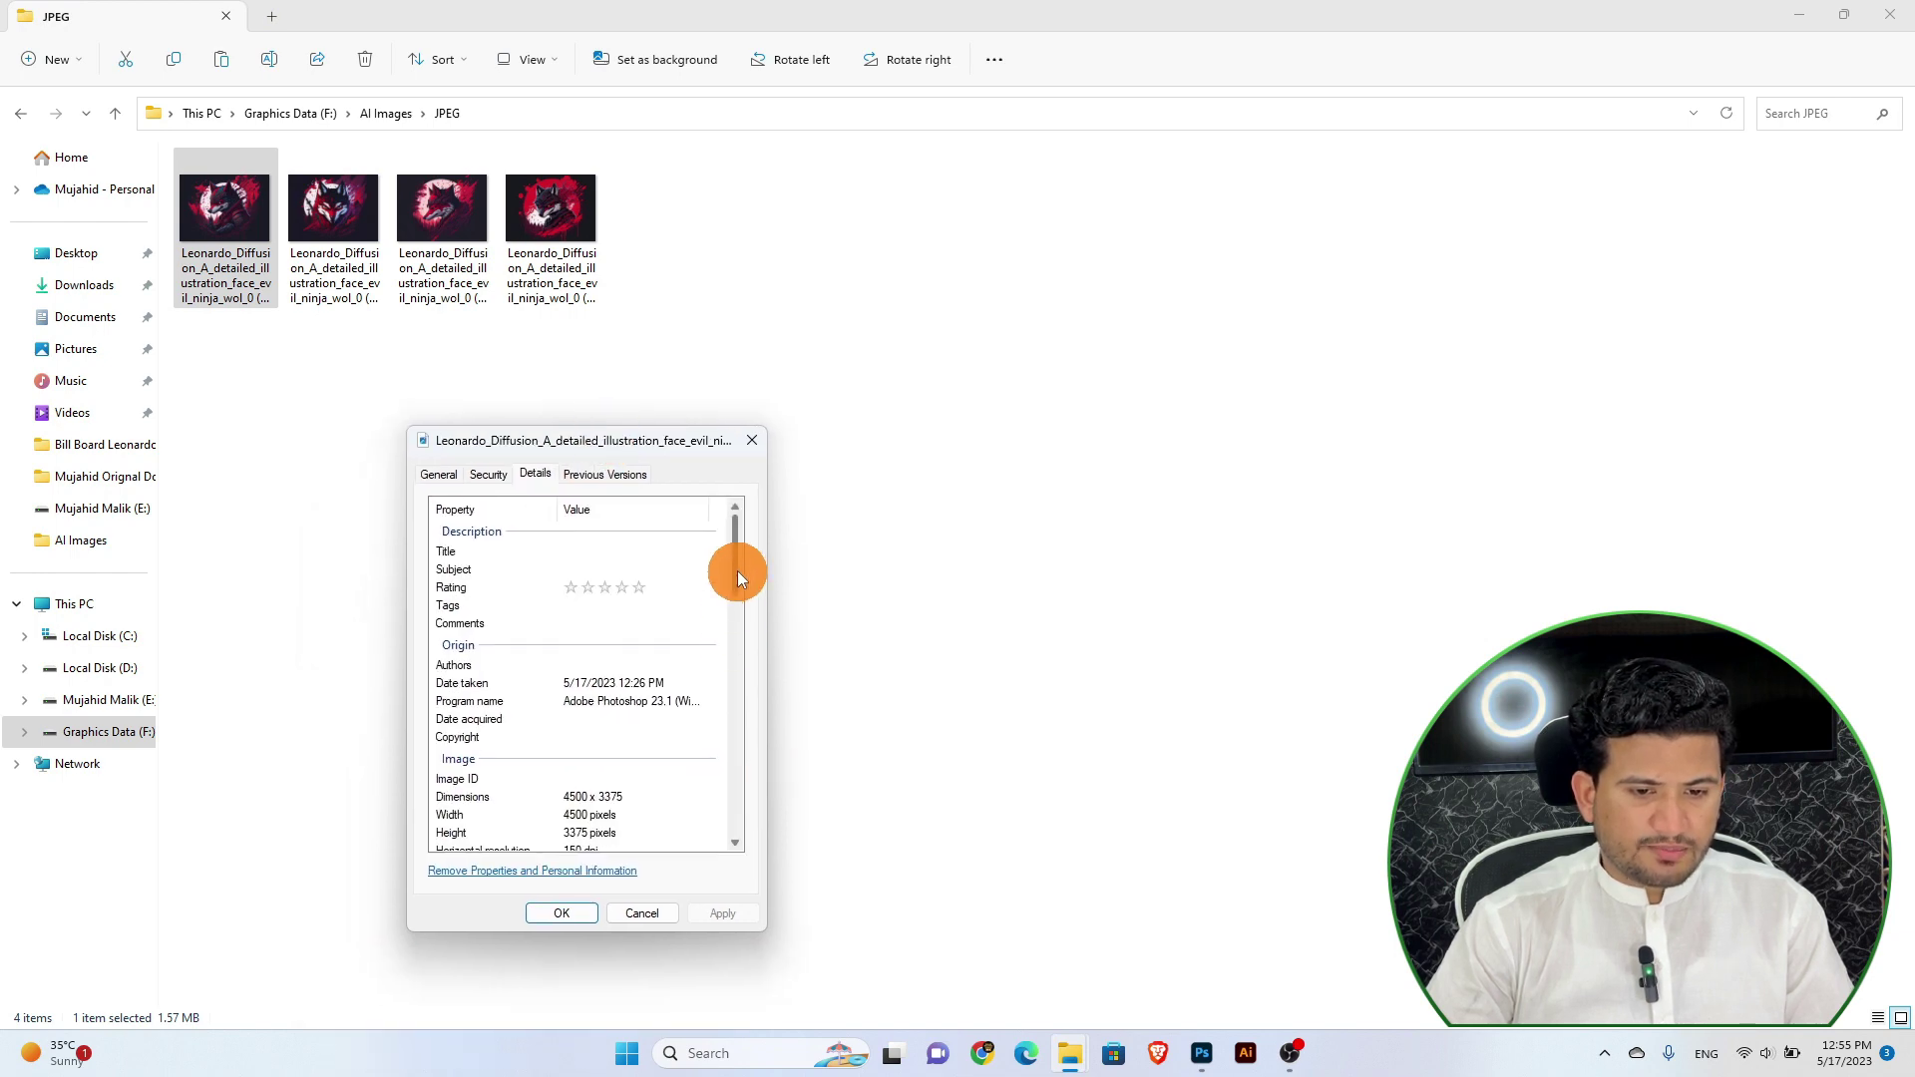
left_click_drag(738, 570, 678, 643)
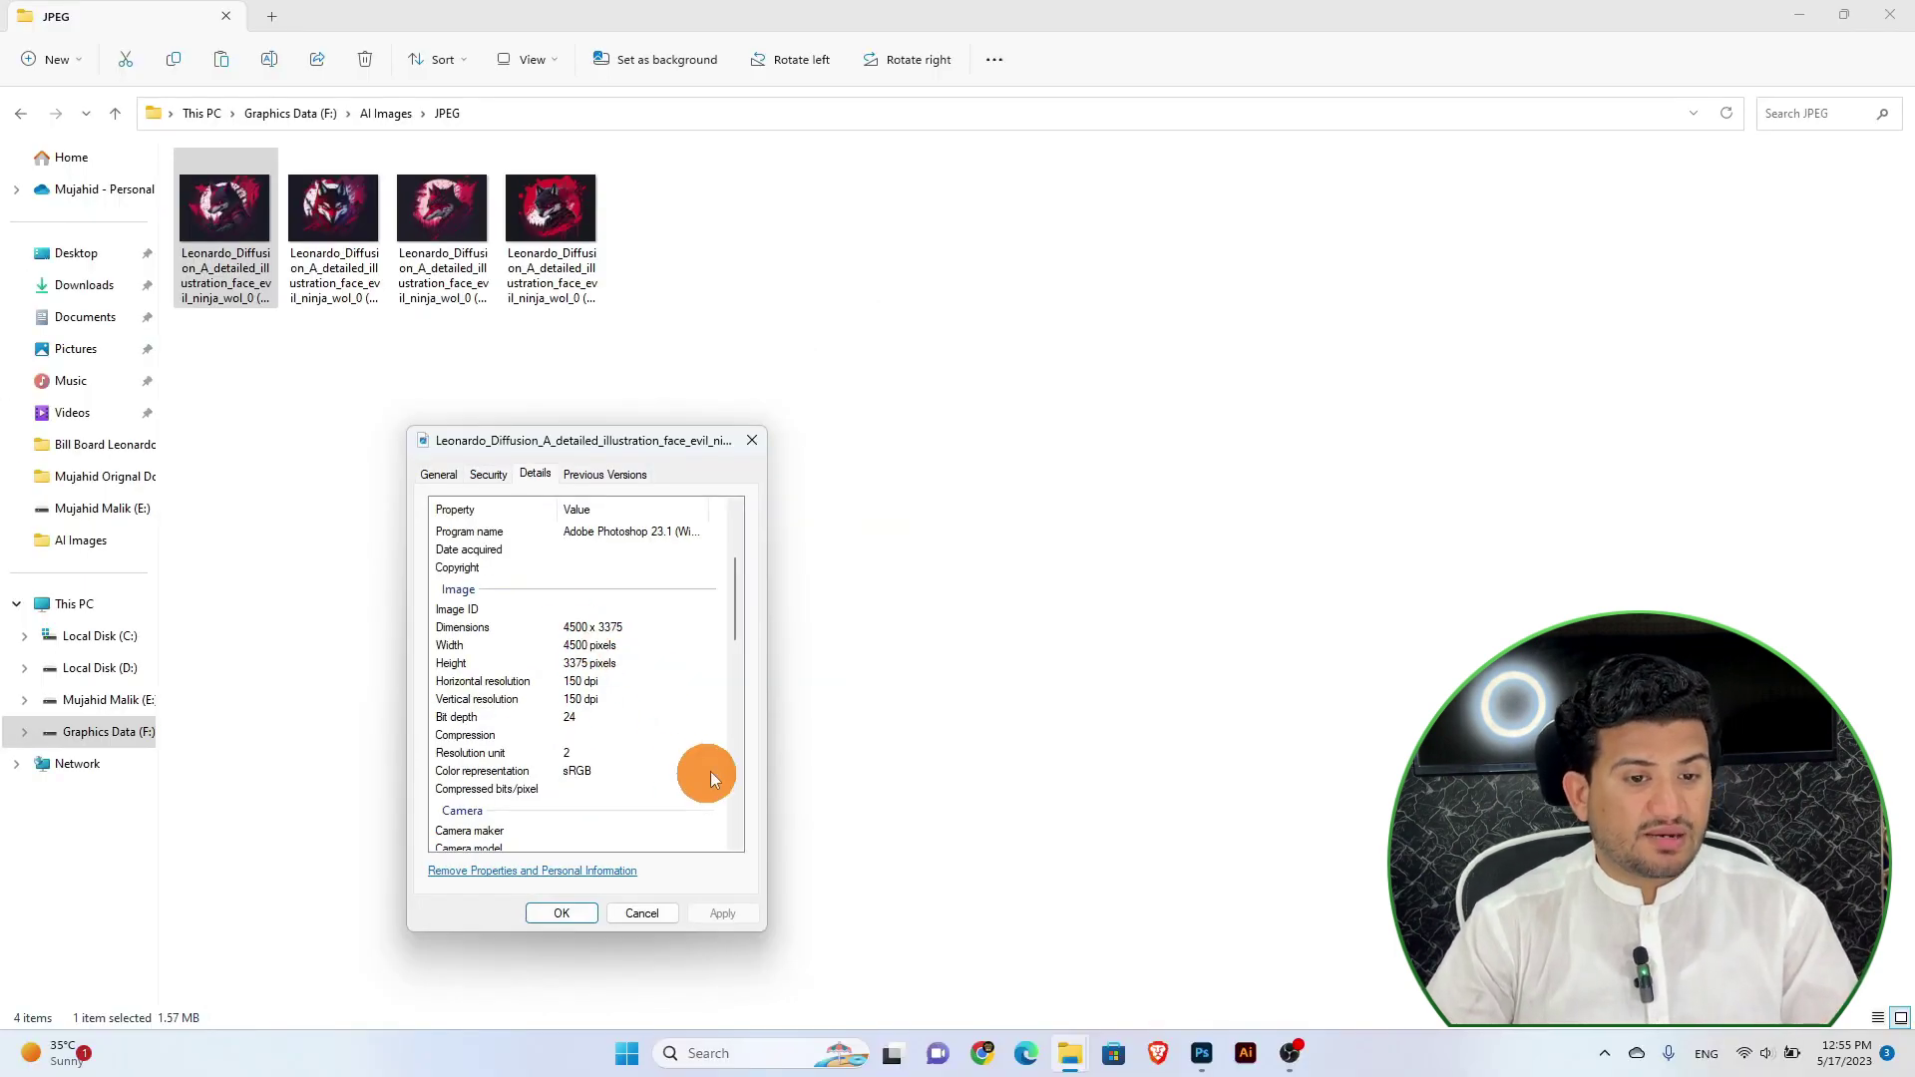
left_click(658, 911)
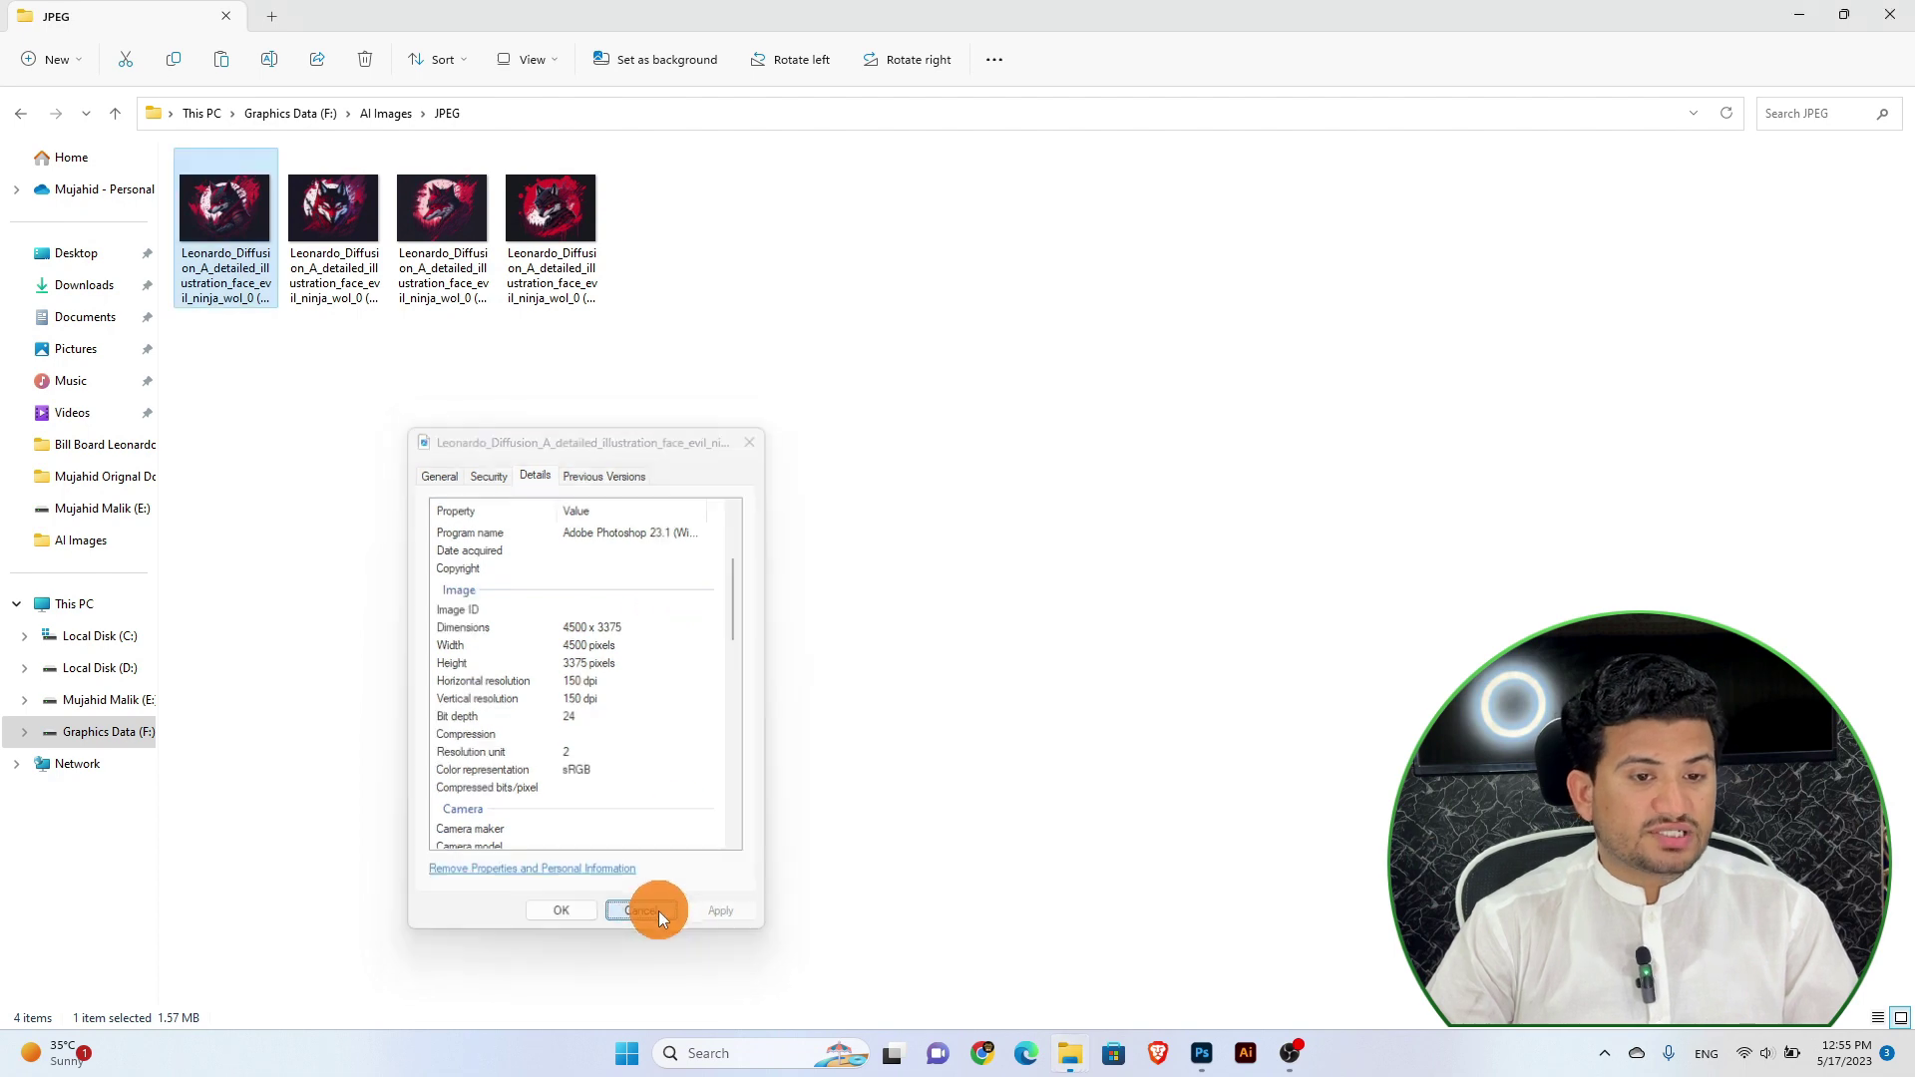
double_click(367, 265)
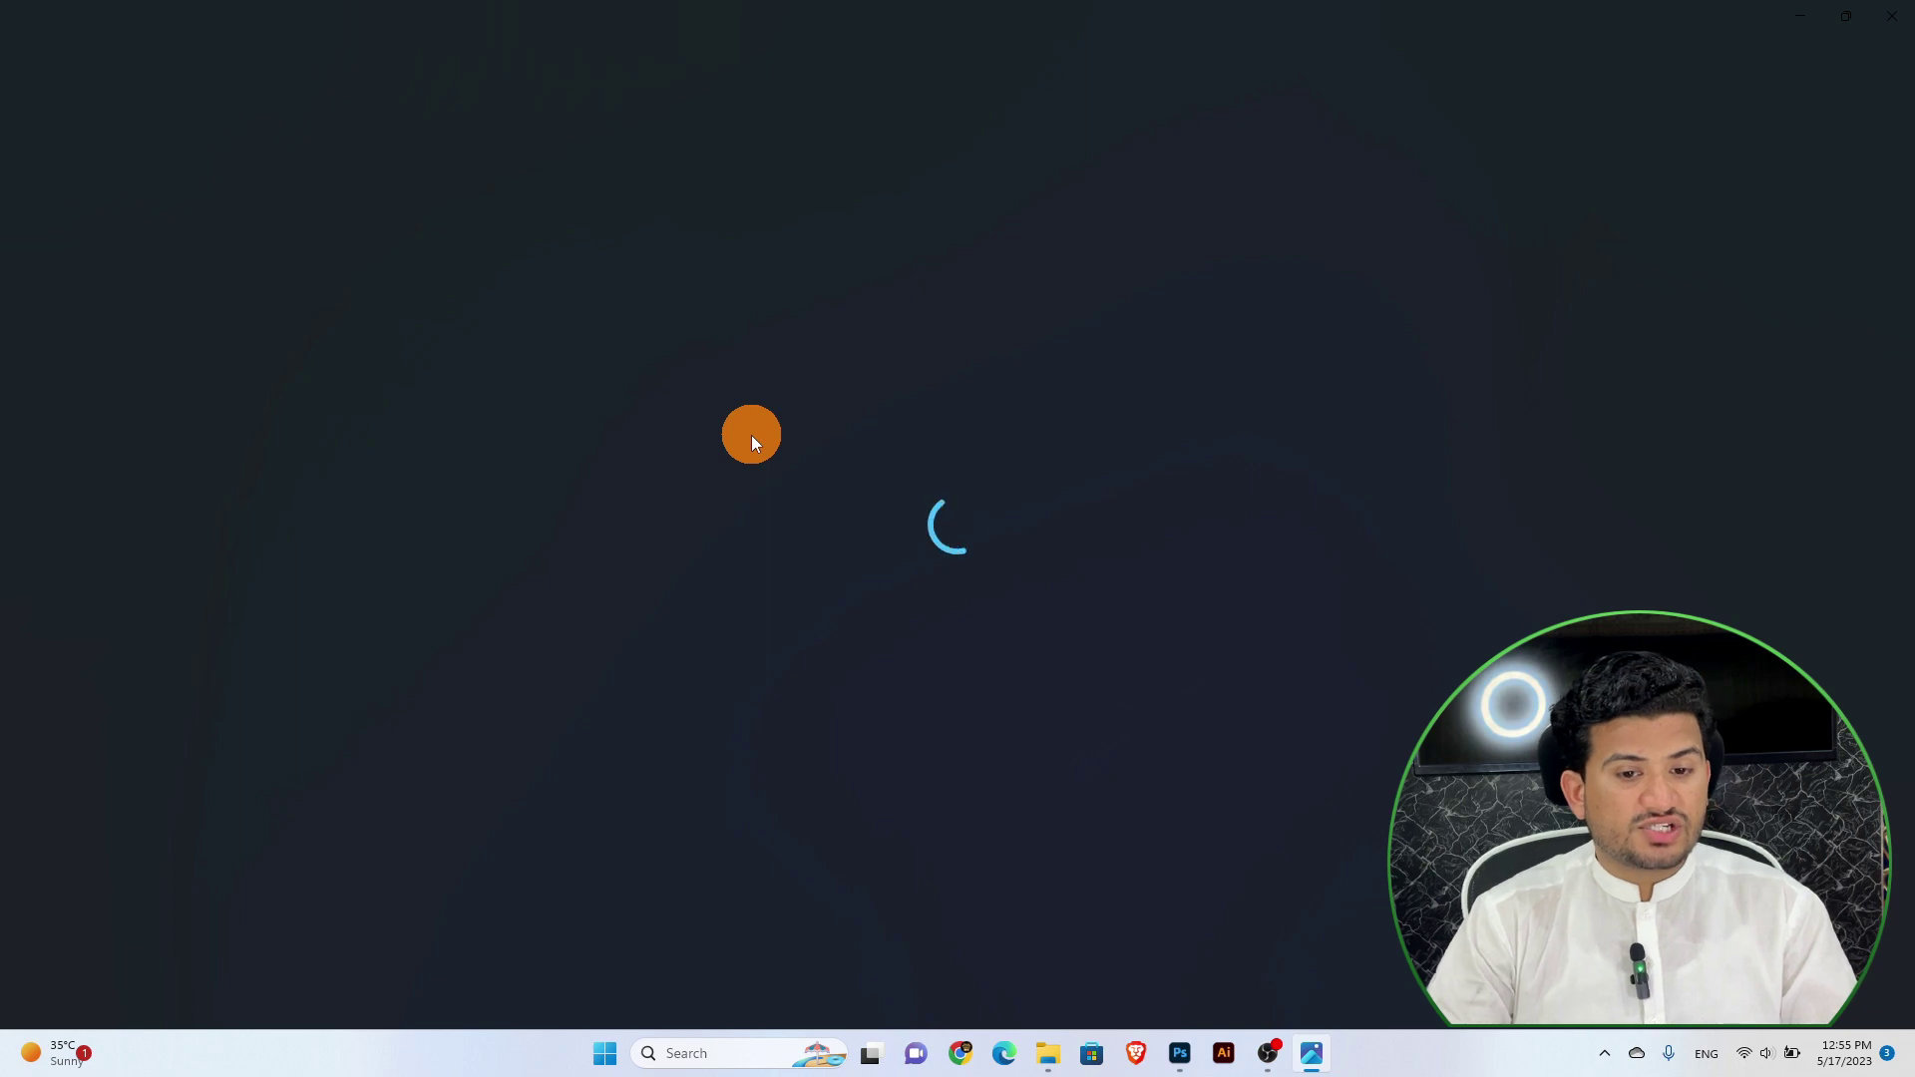
key("Right")
key("Right")
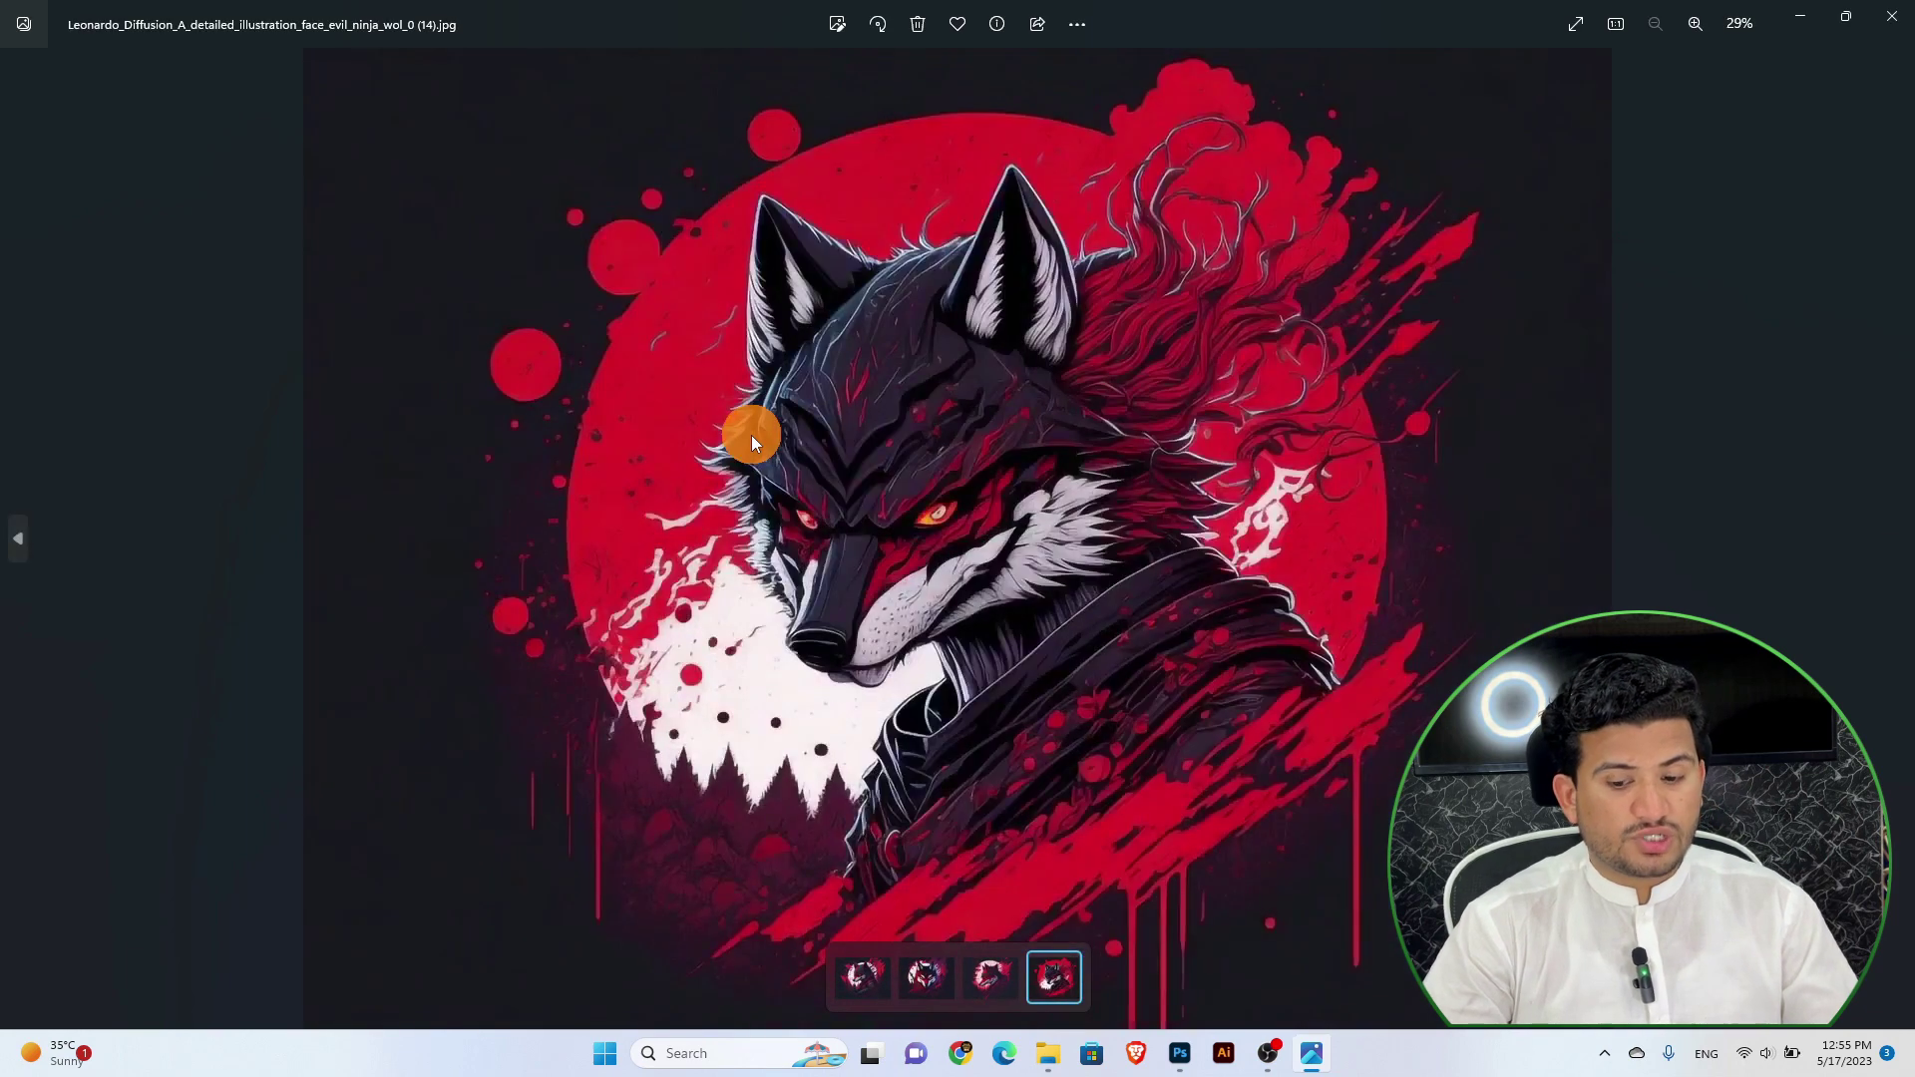
key("Left")
key("Left")
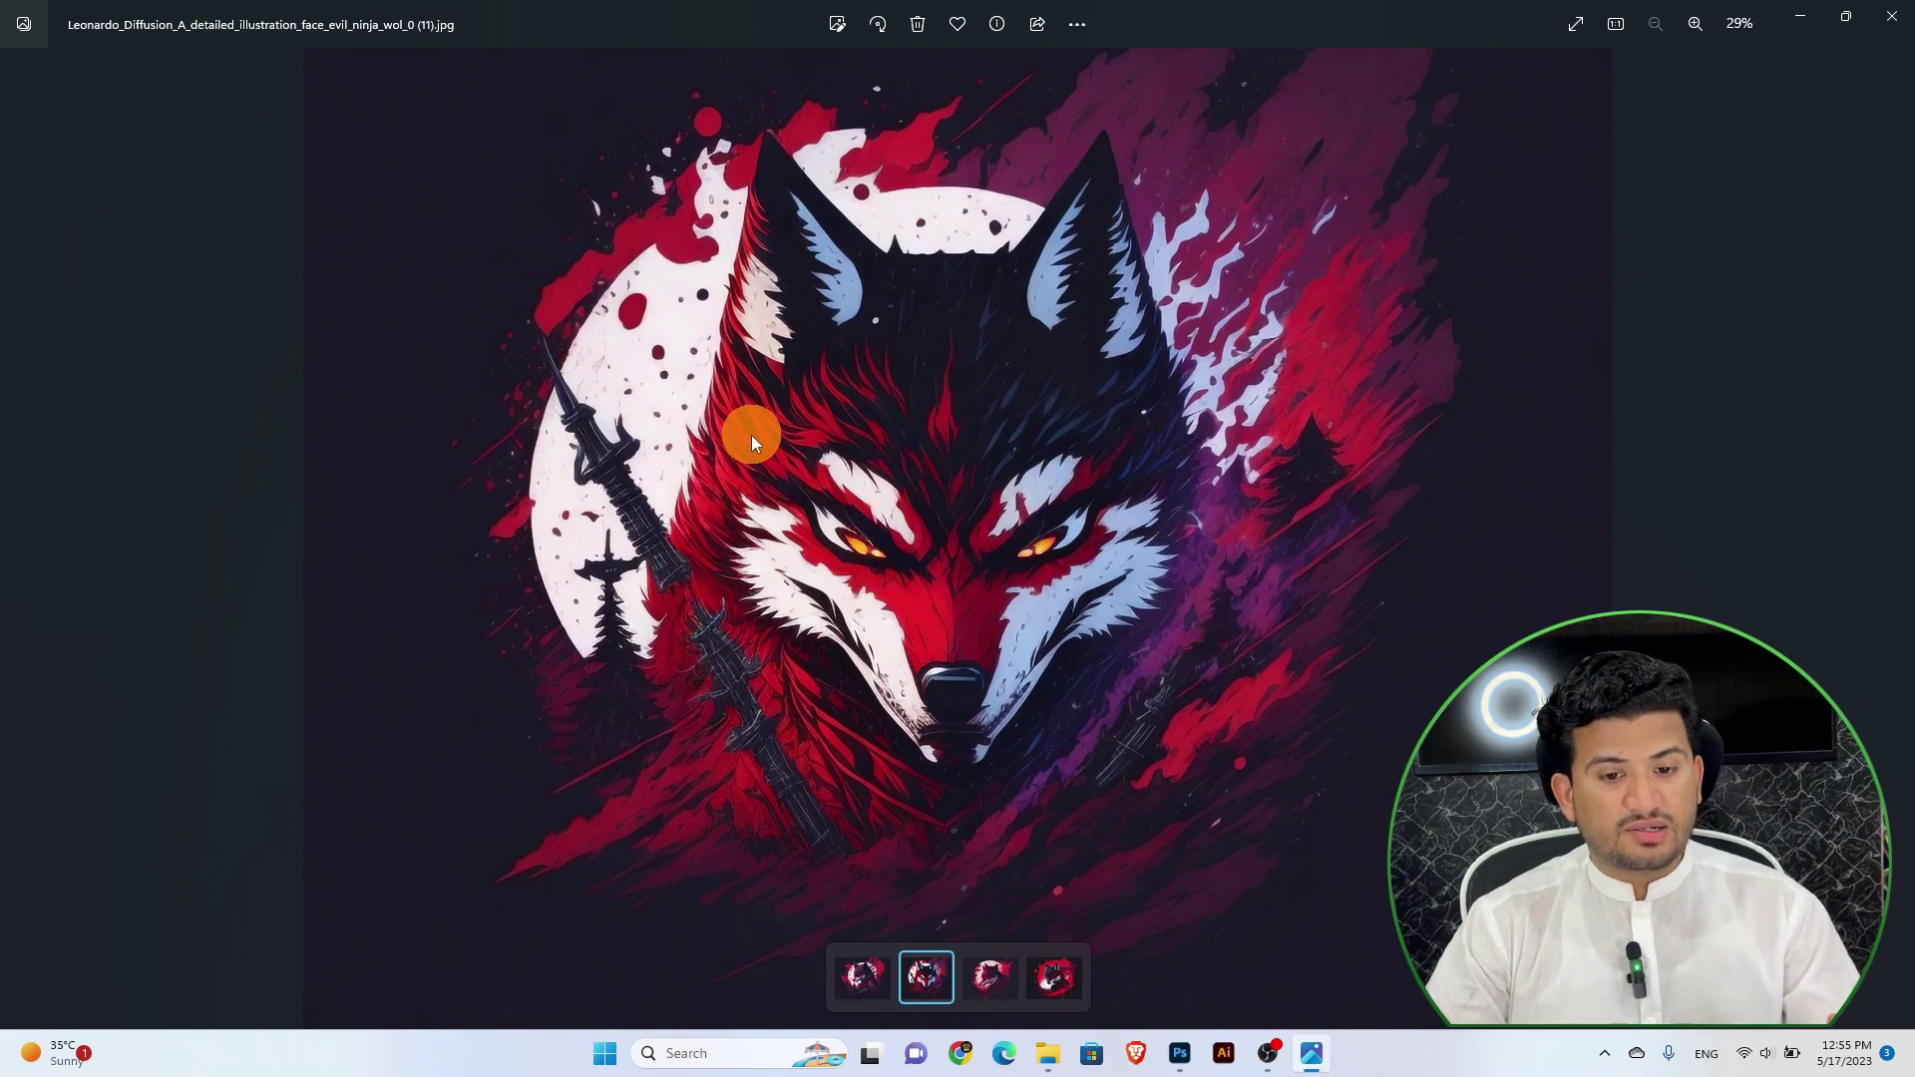
left_click(1892, 8)
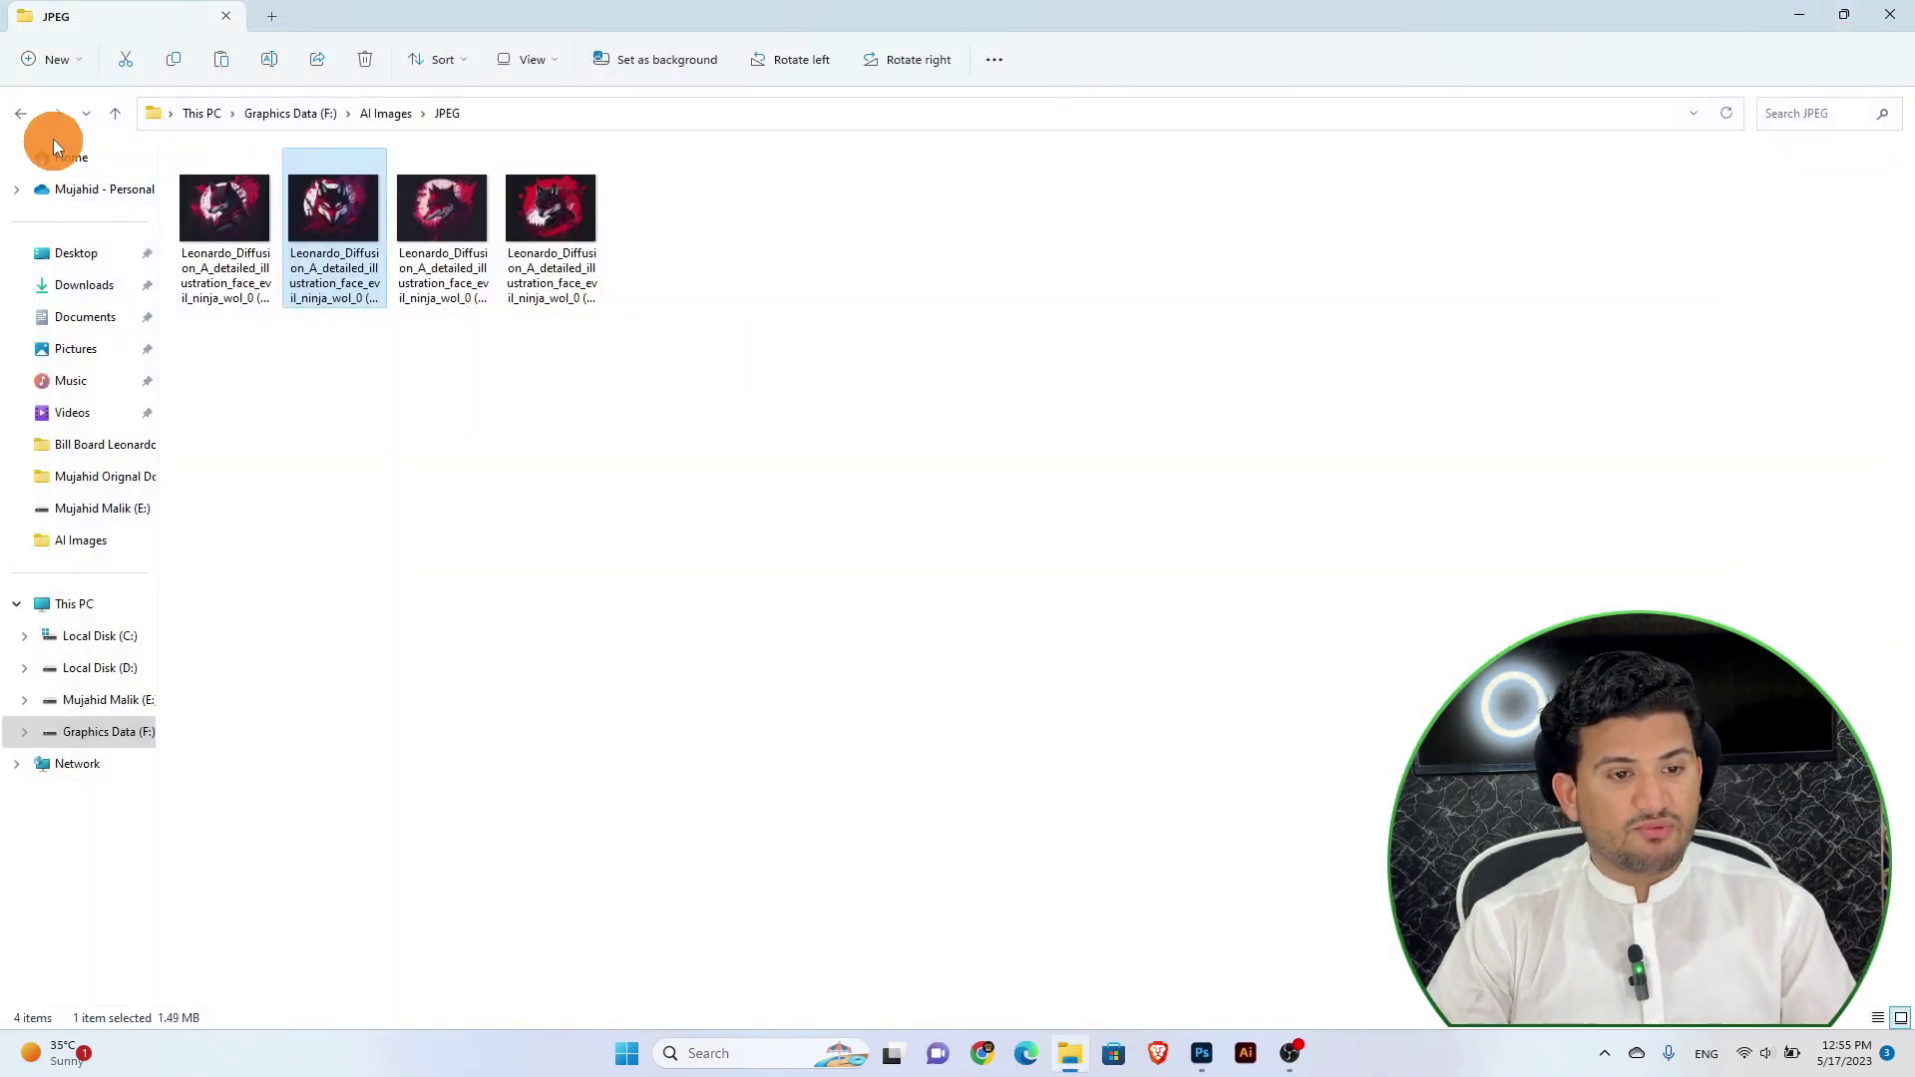
Go up to AI Images and open wol_1 (1).jpg in Adobe Photoshop 2022
left_click(114, 118)
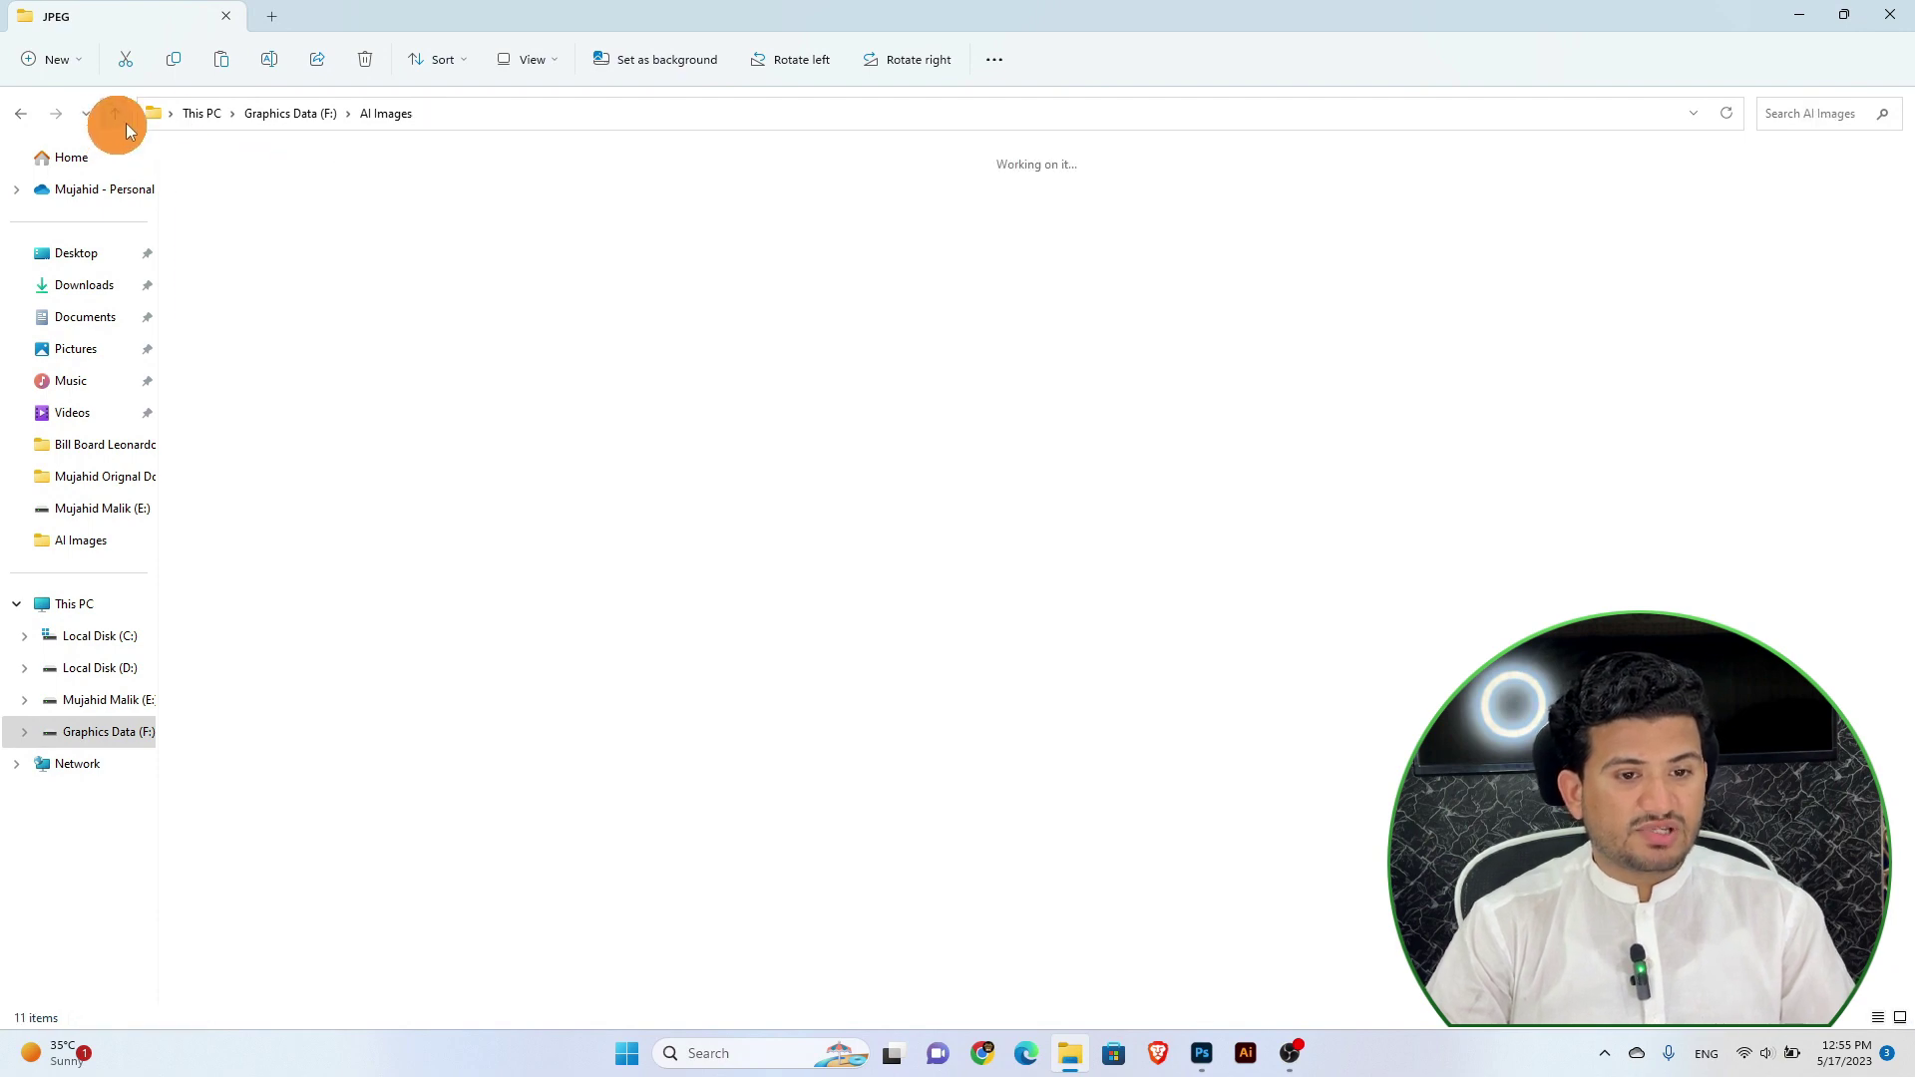
left_click(1025, 342)
left_click(1231, 327)
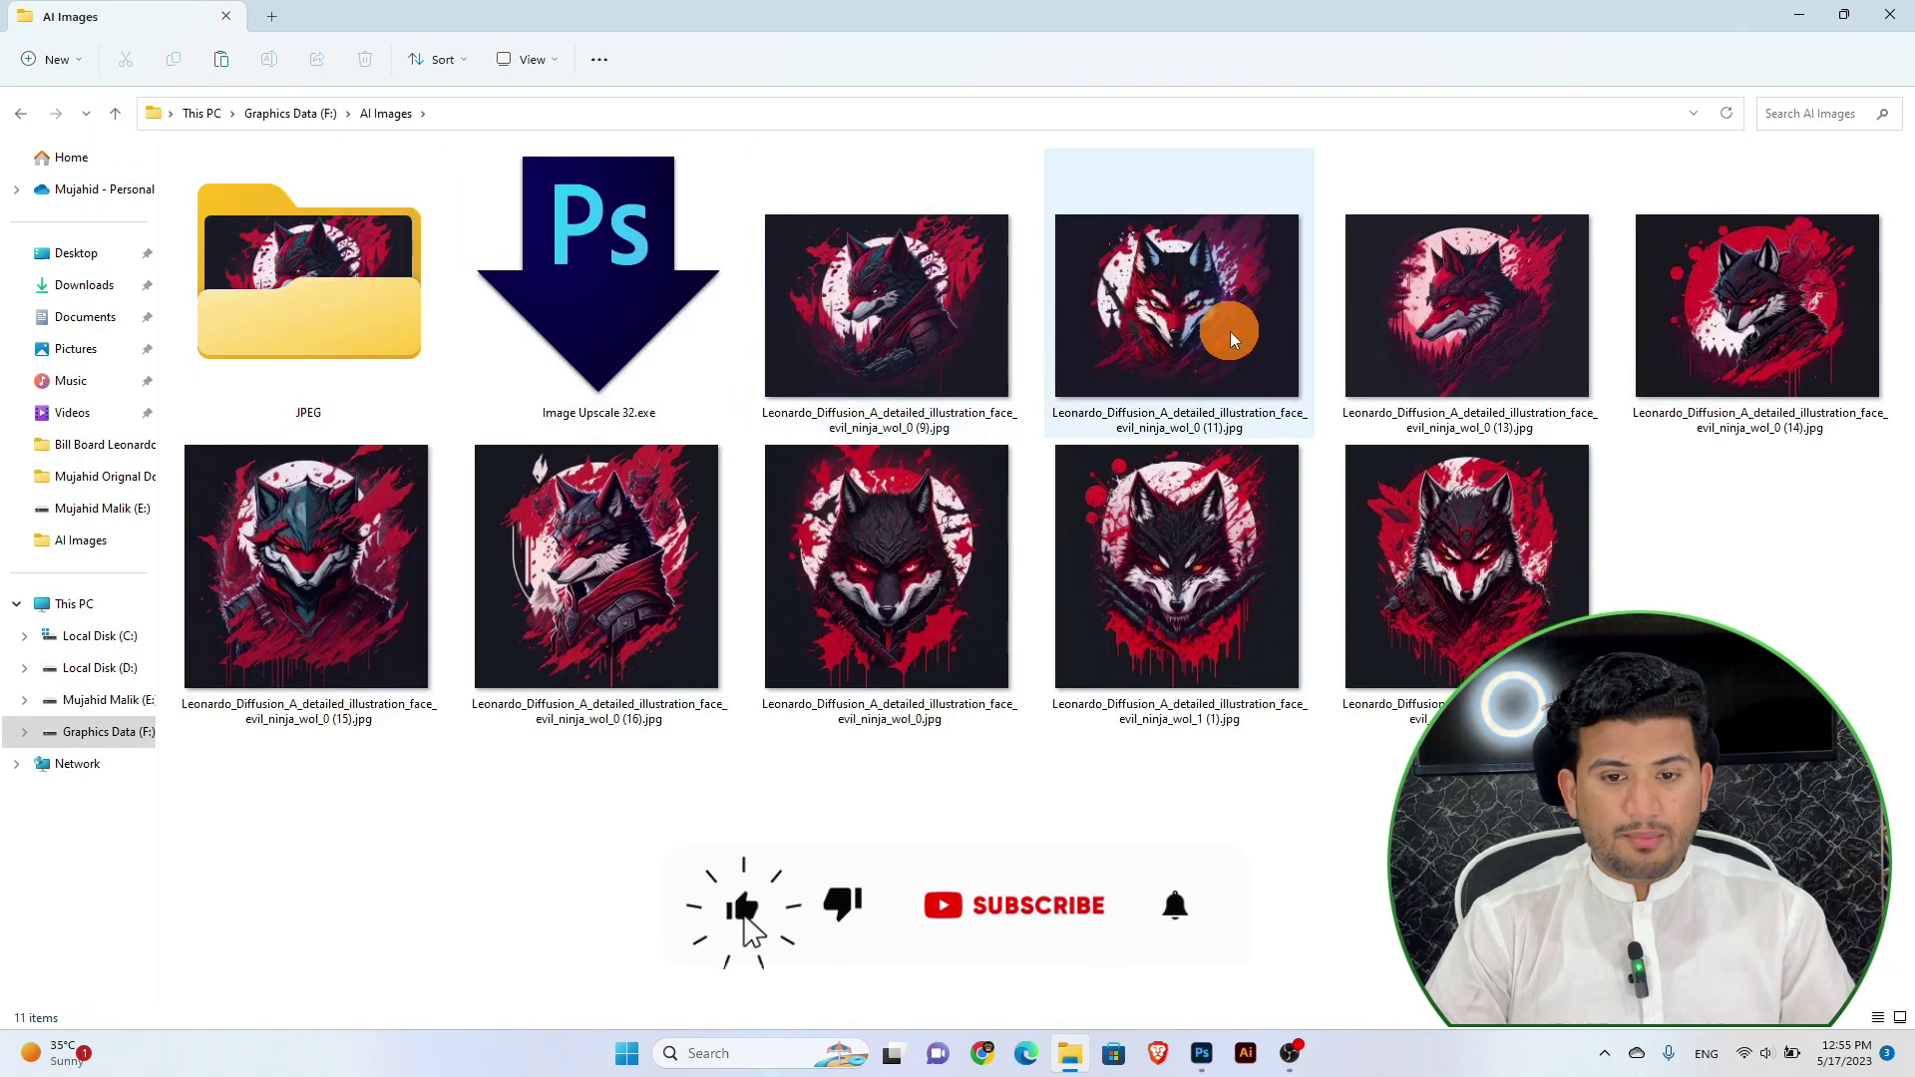
left_click(1359, 376)
left_click(1145, 636)
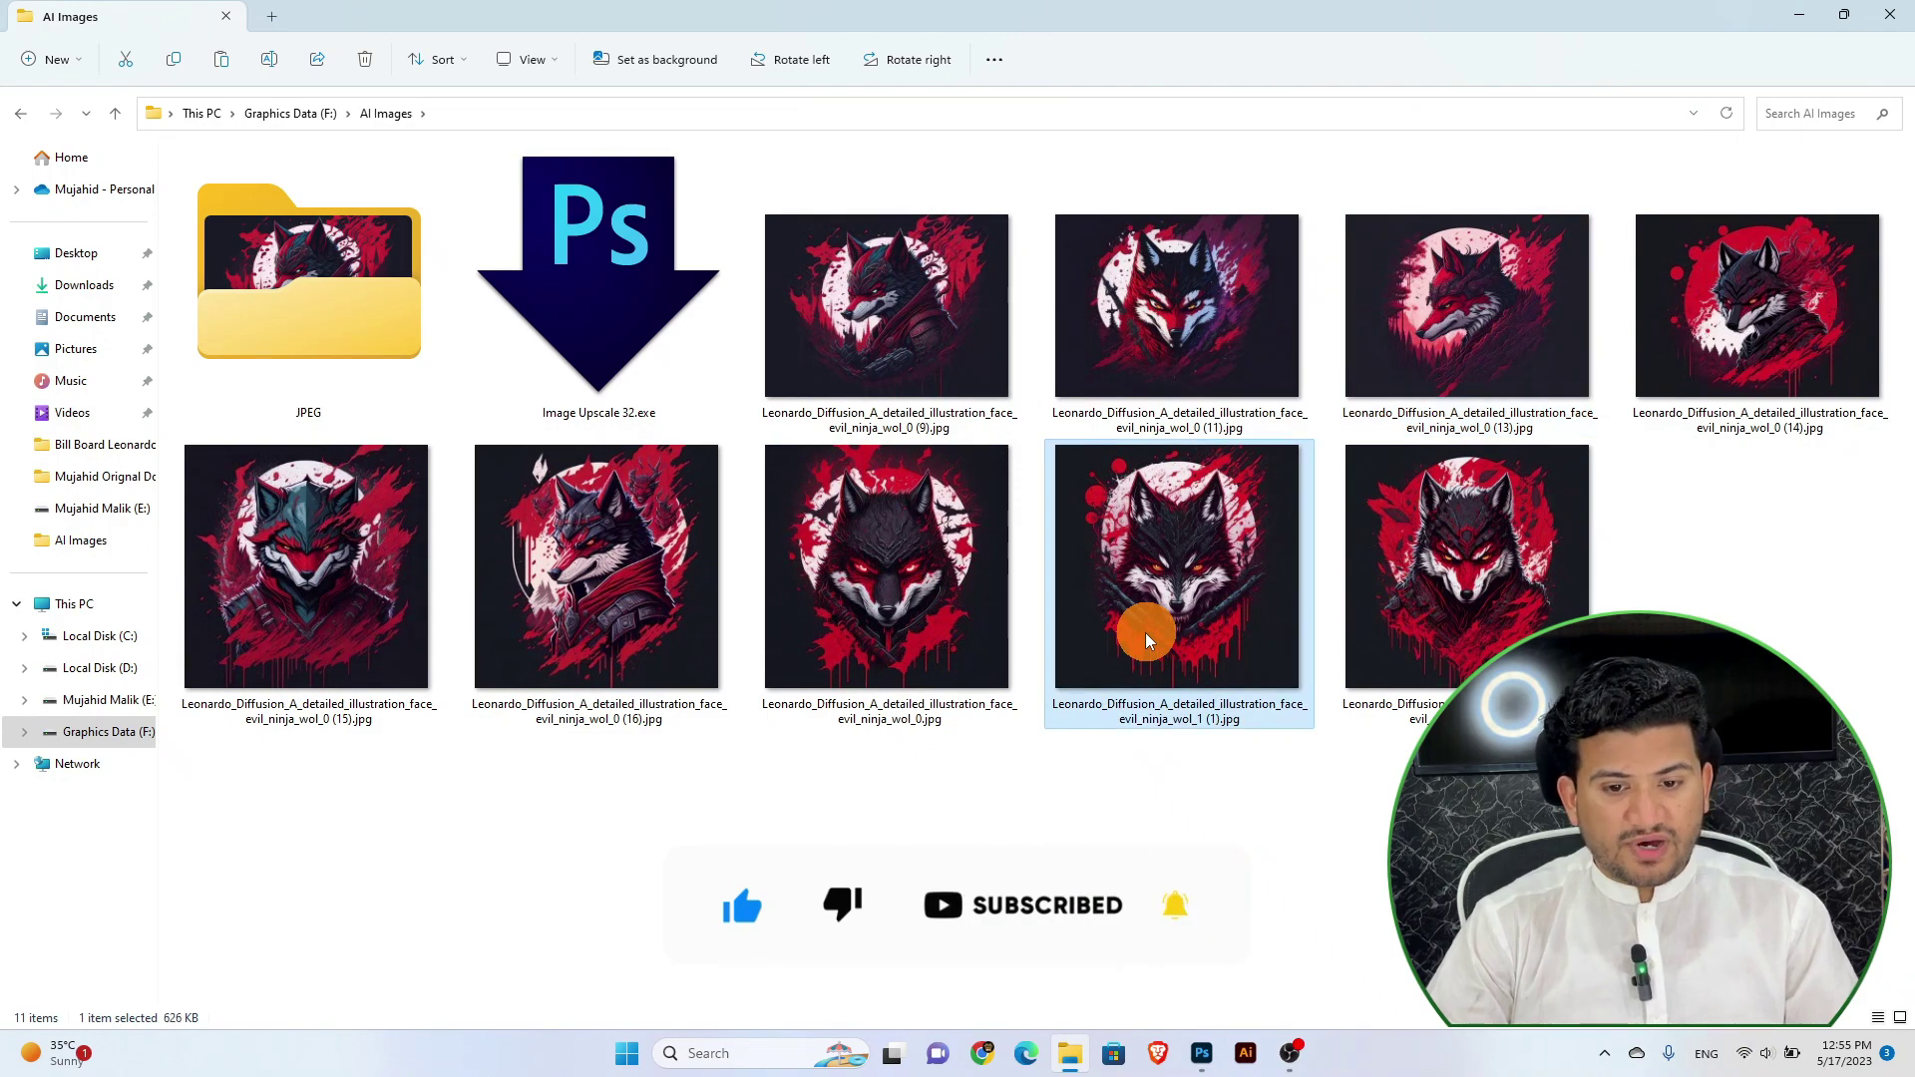
right_click(1145, 633)
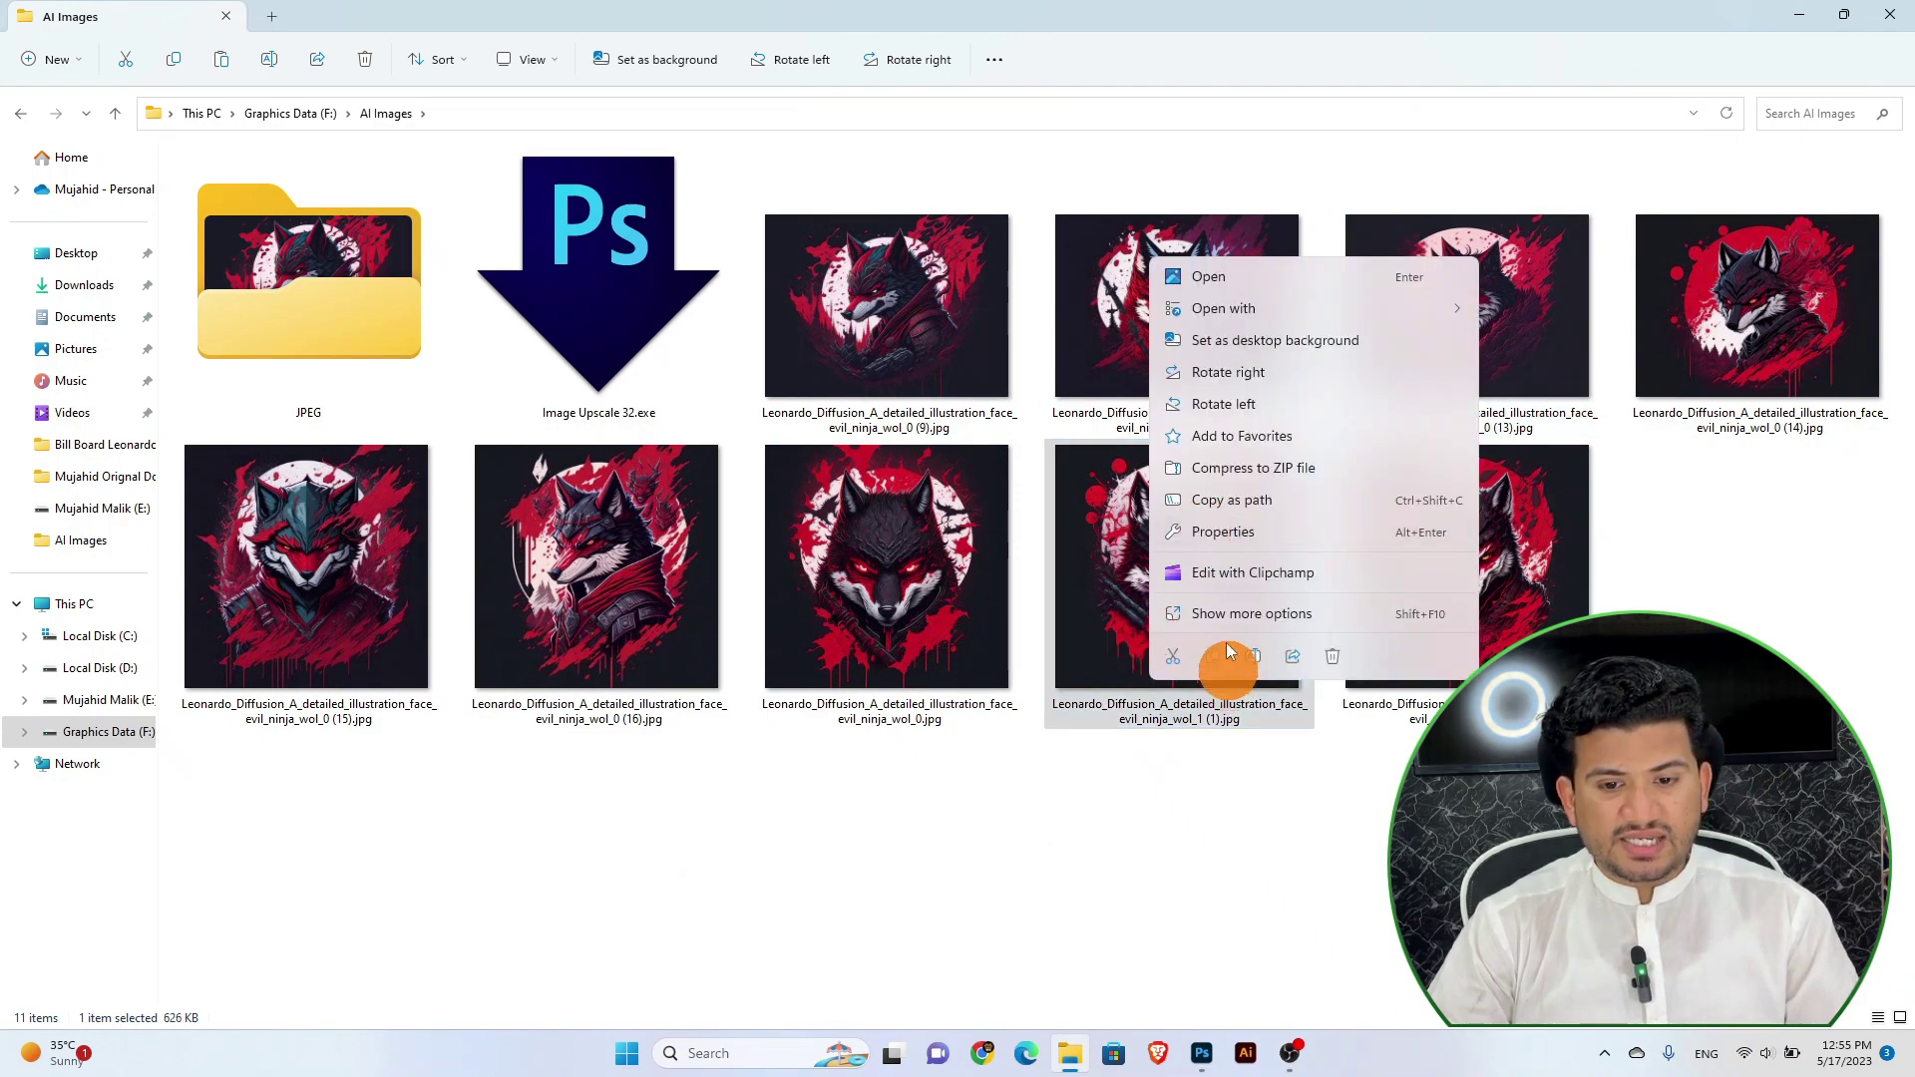
left_click(1081, 506)
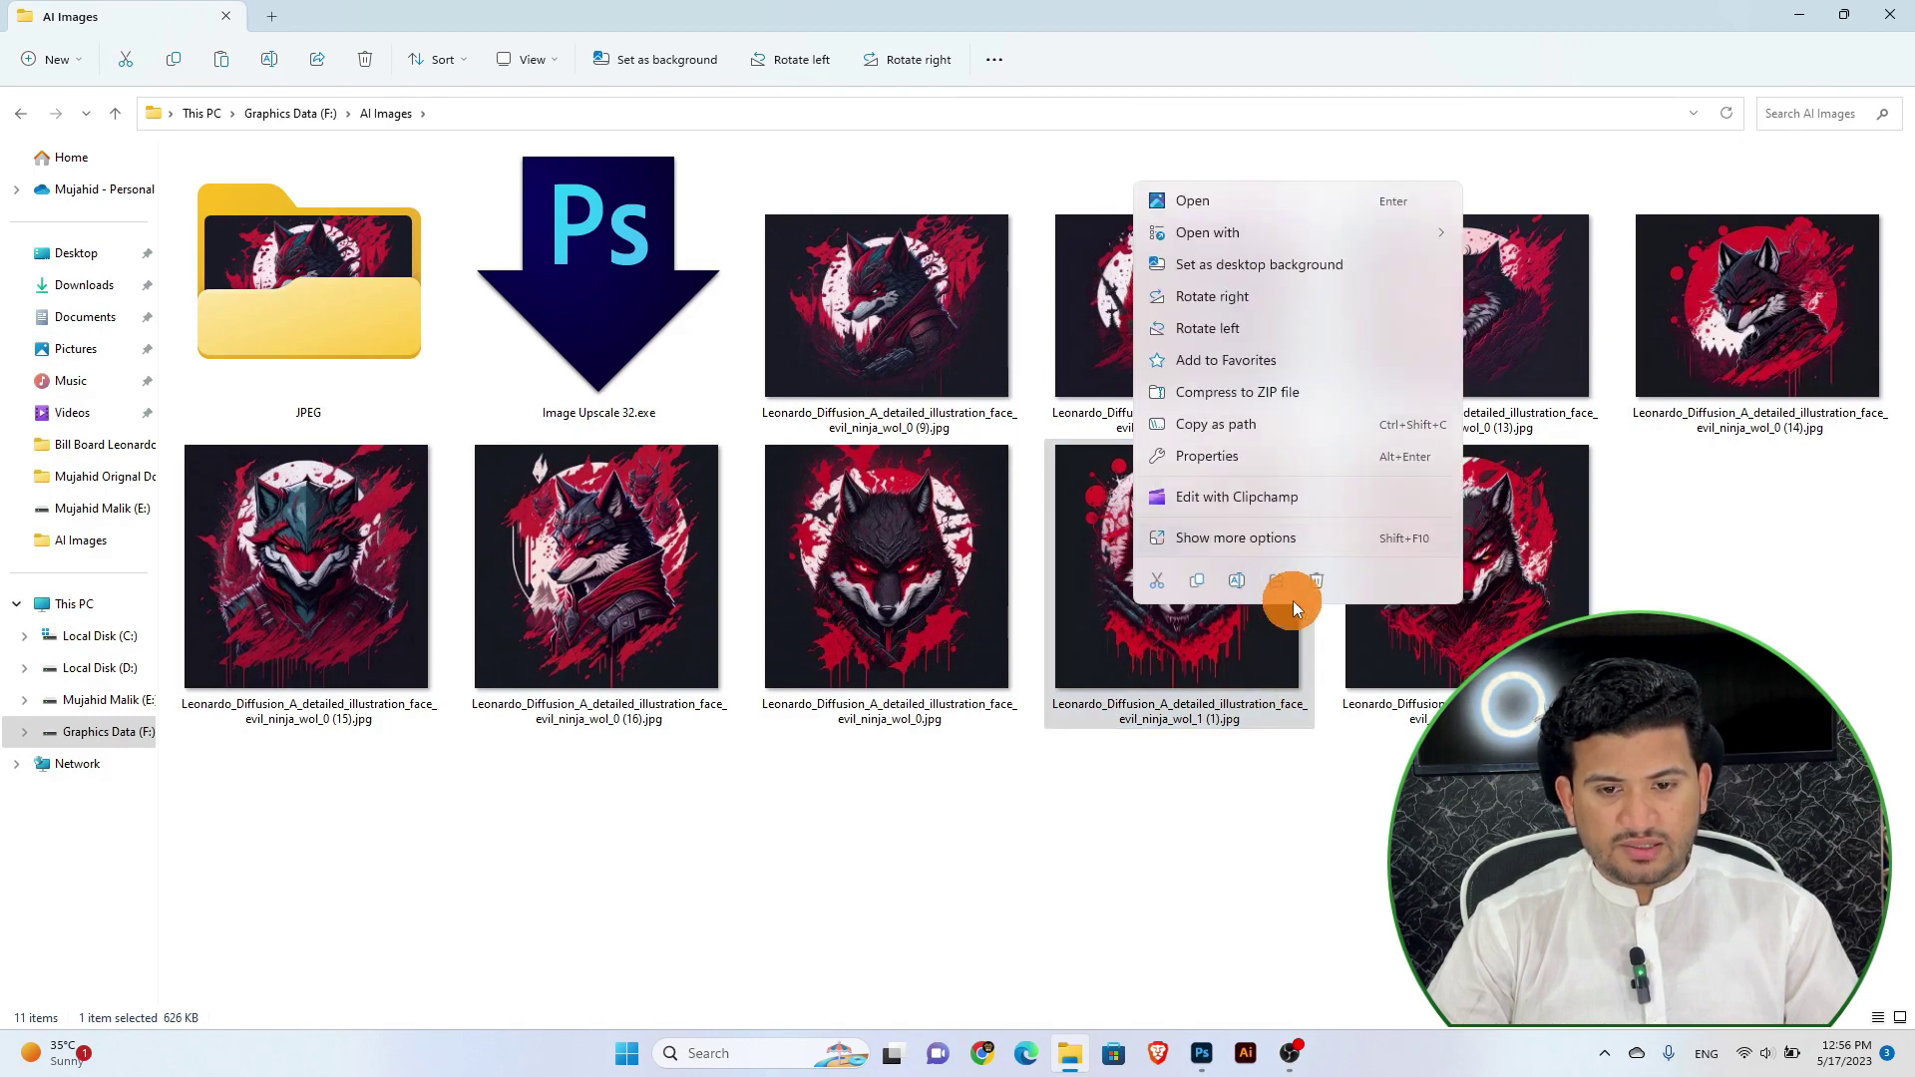
mouse_move(1207, 232)
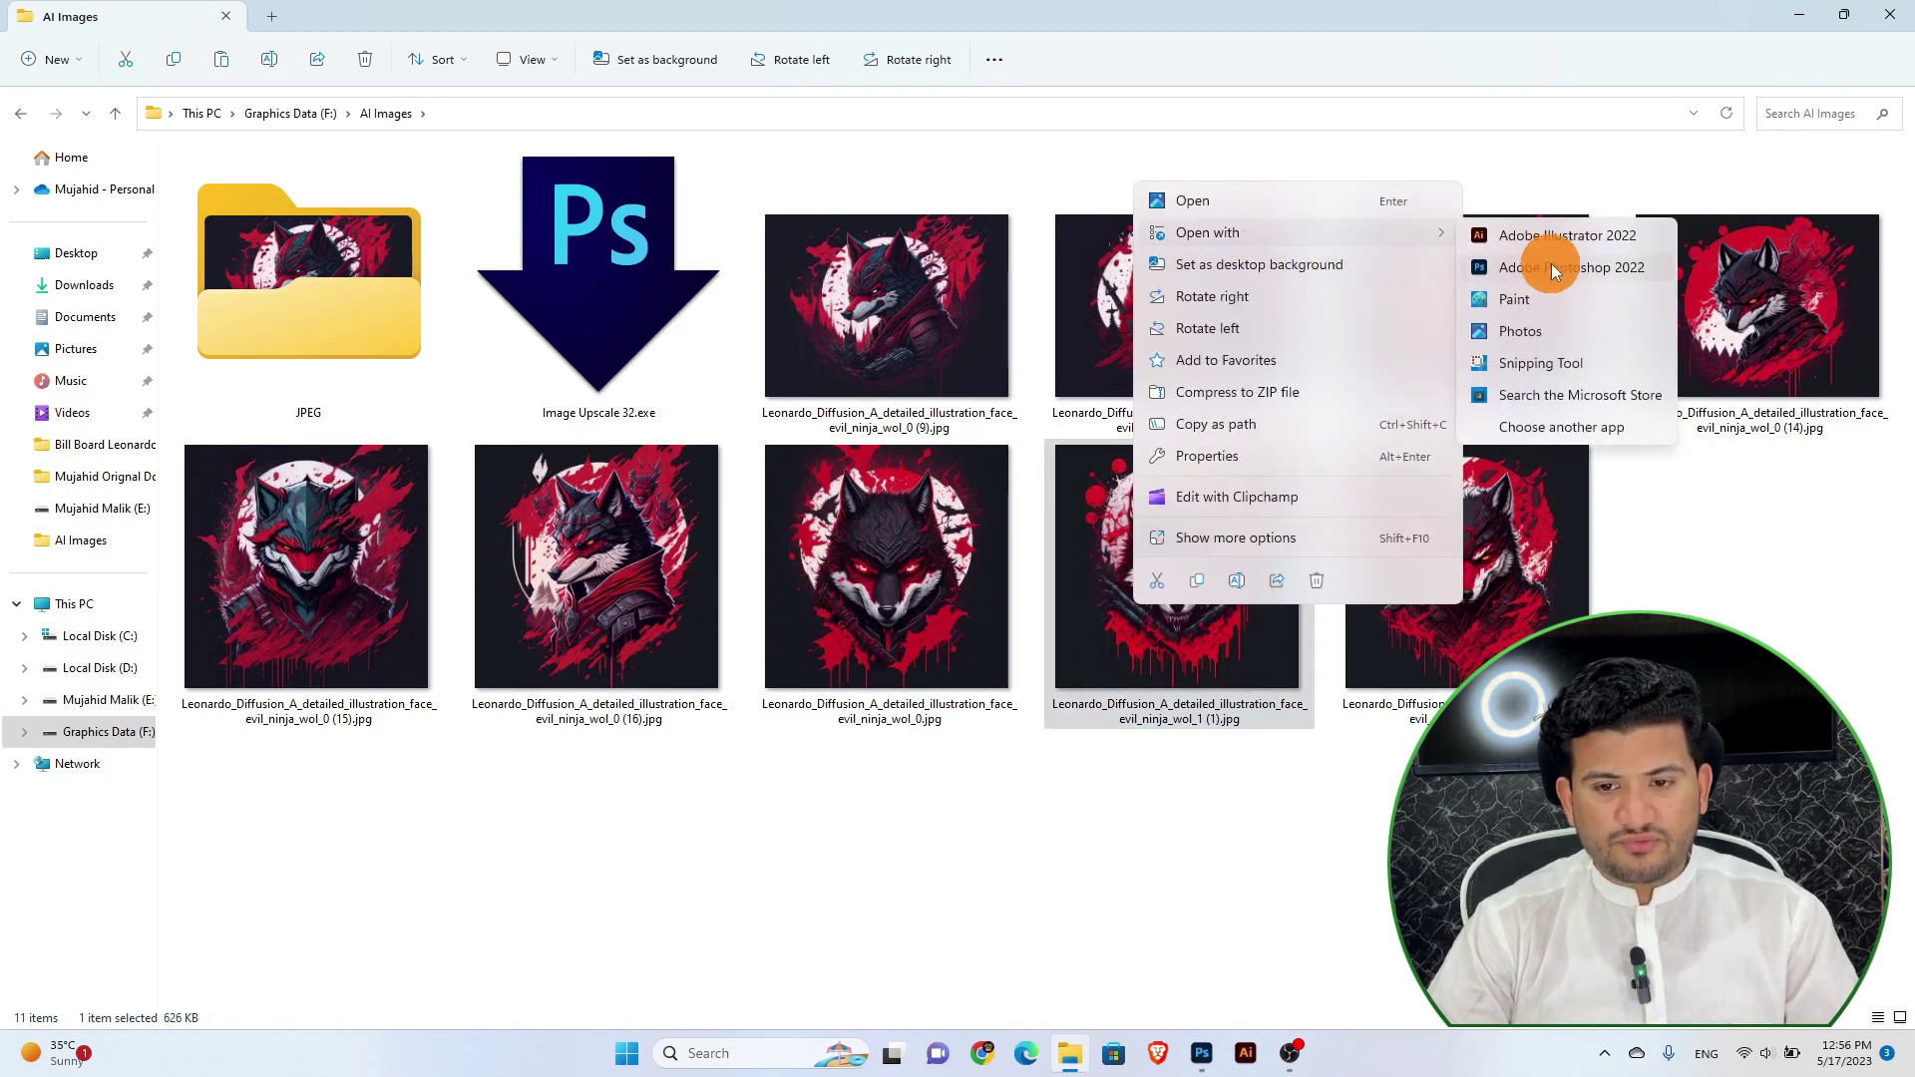
left_click(1552, 271)
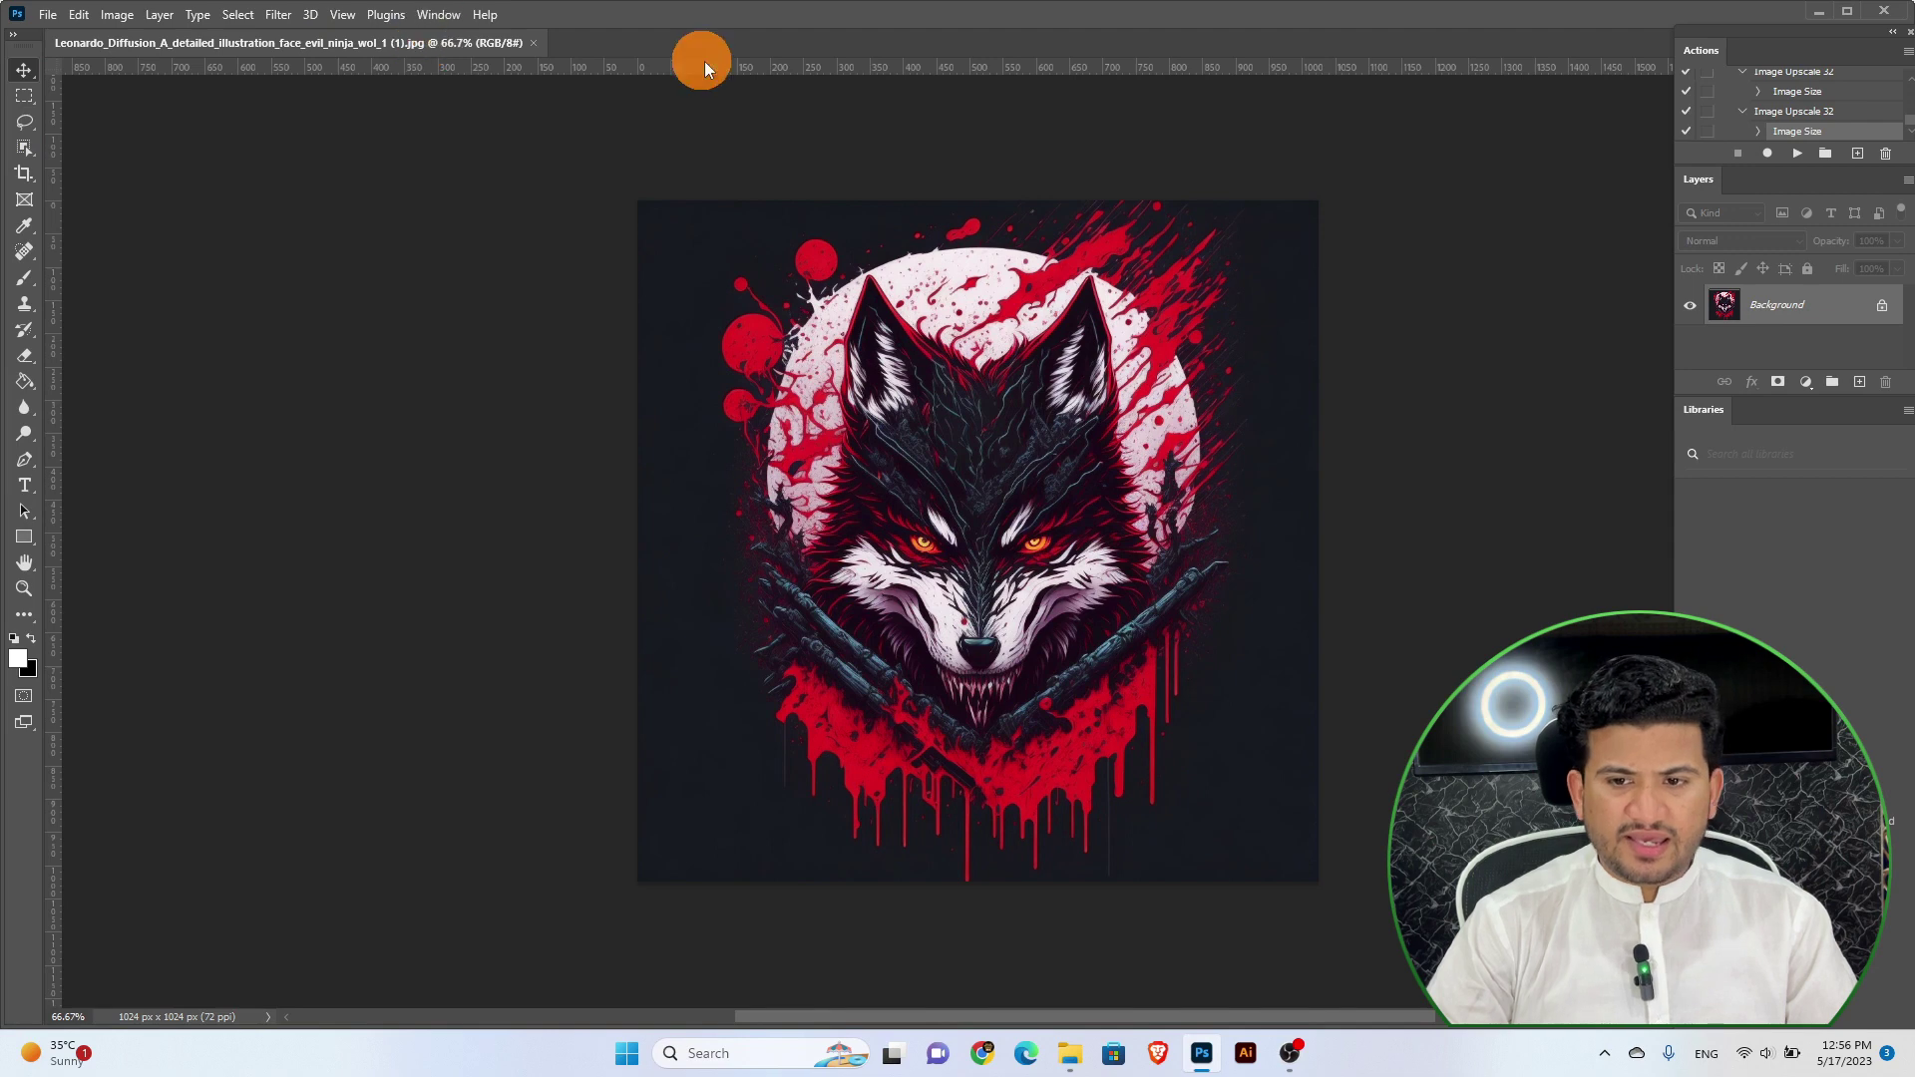
Create a new action named 'Image Upscale 11' in Default Actions and start recording it
left_click(1858, 162)
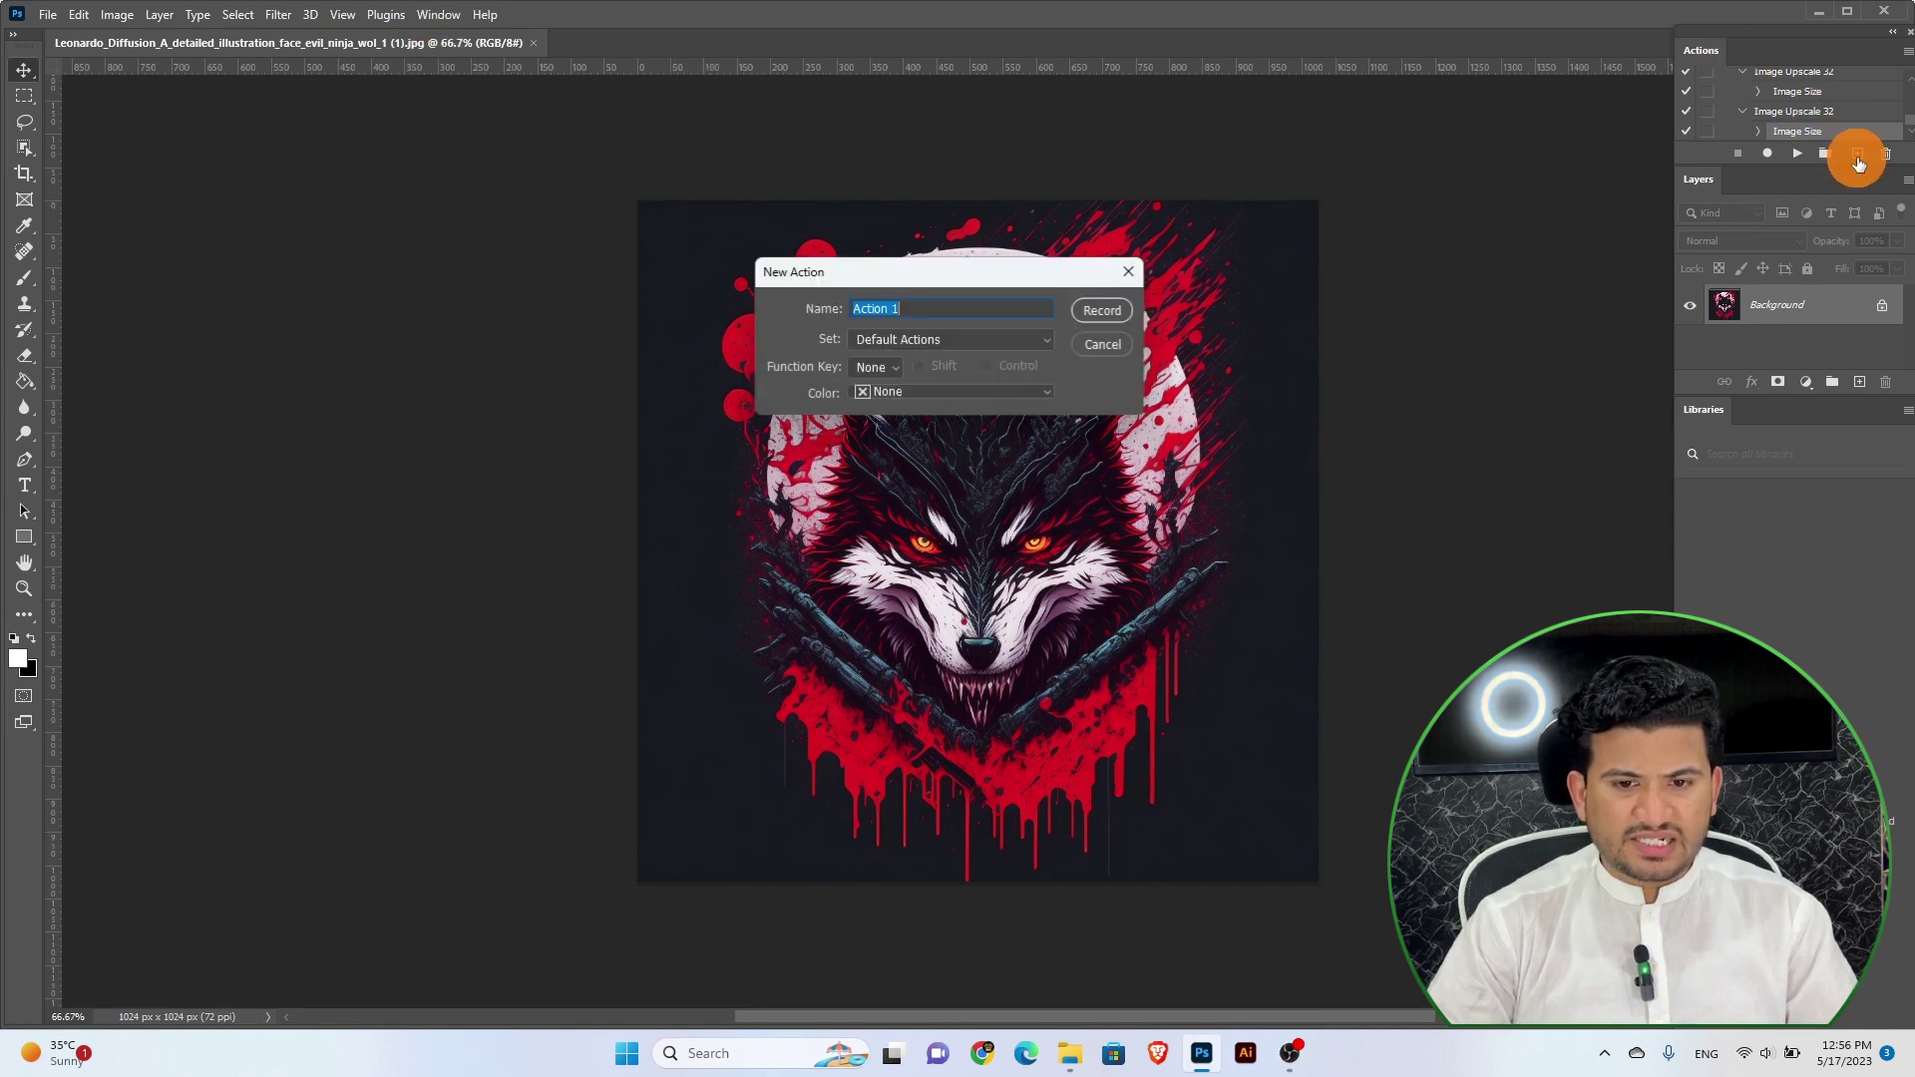
type("Image")
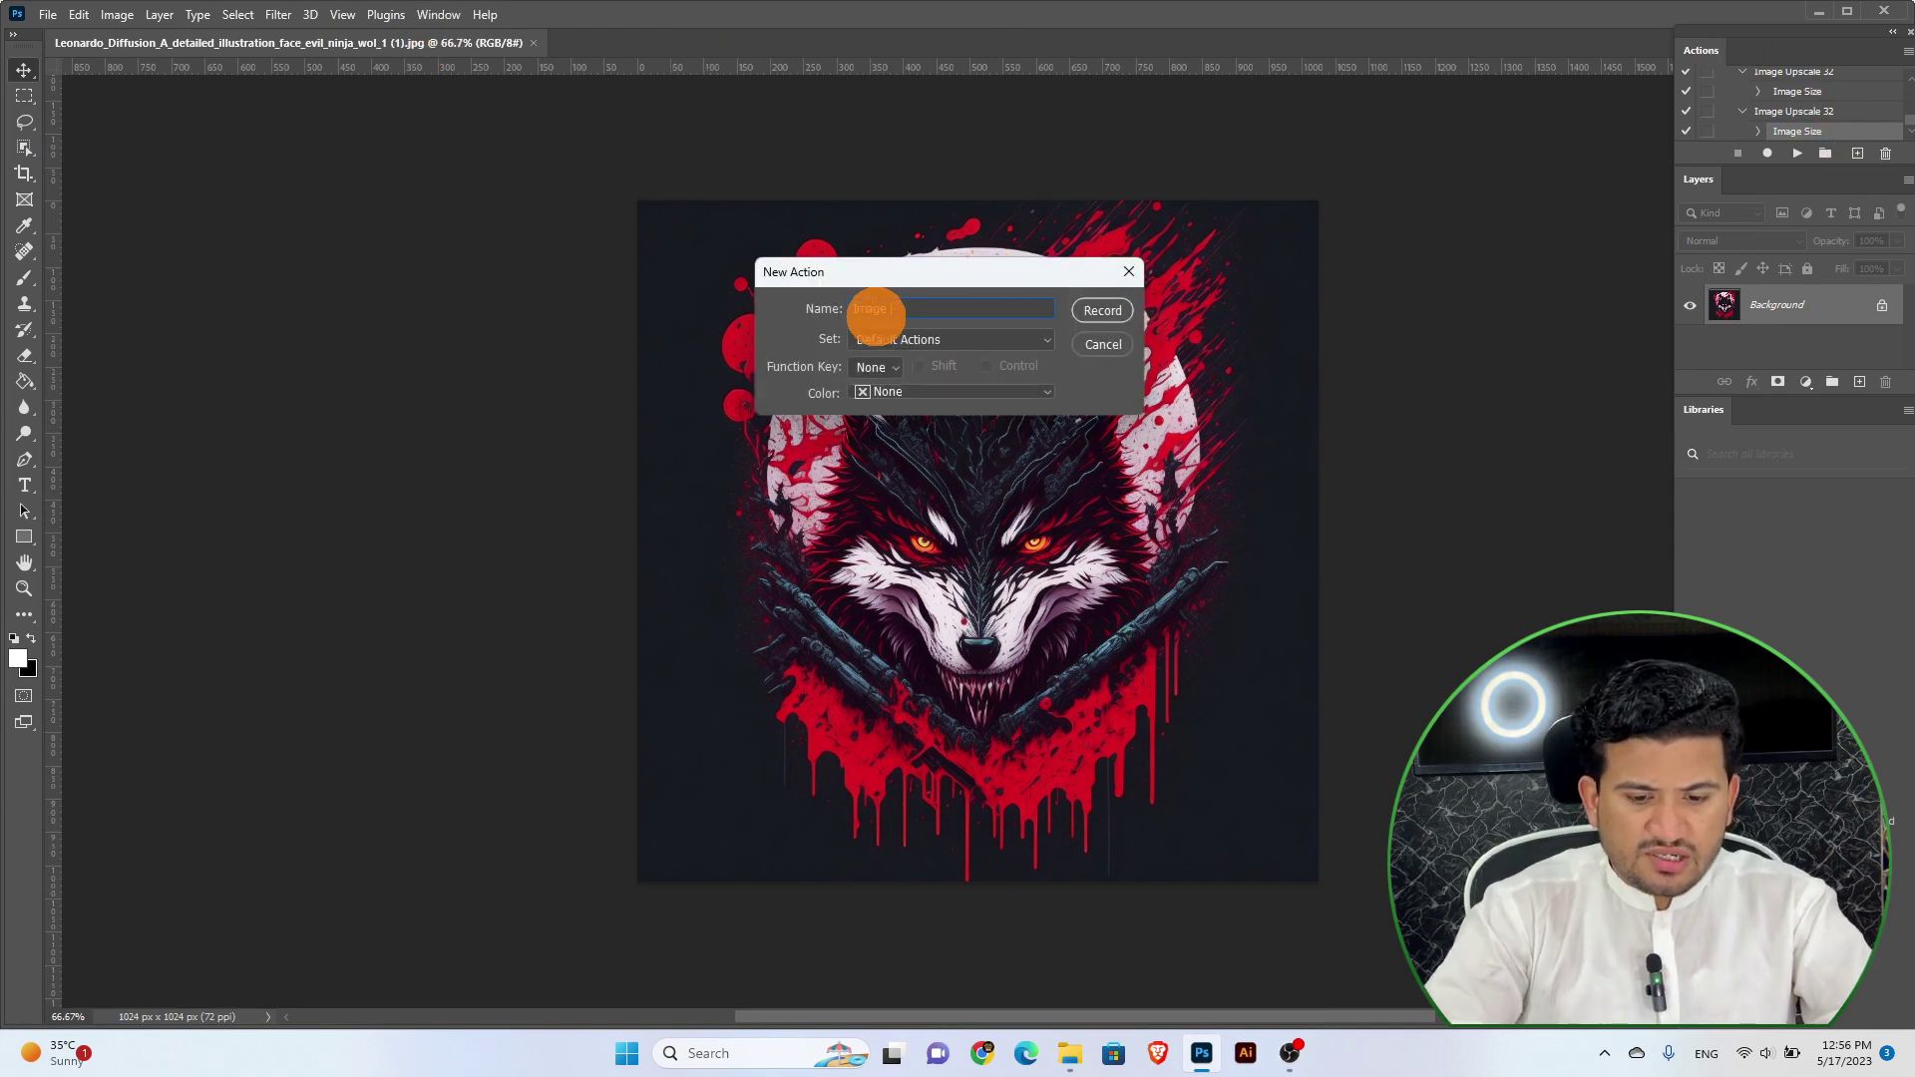
type(" Upscael ")
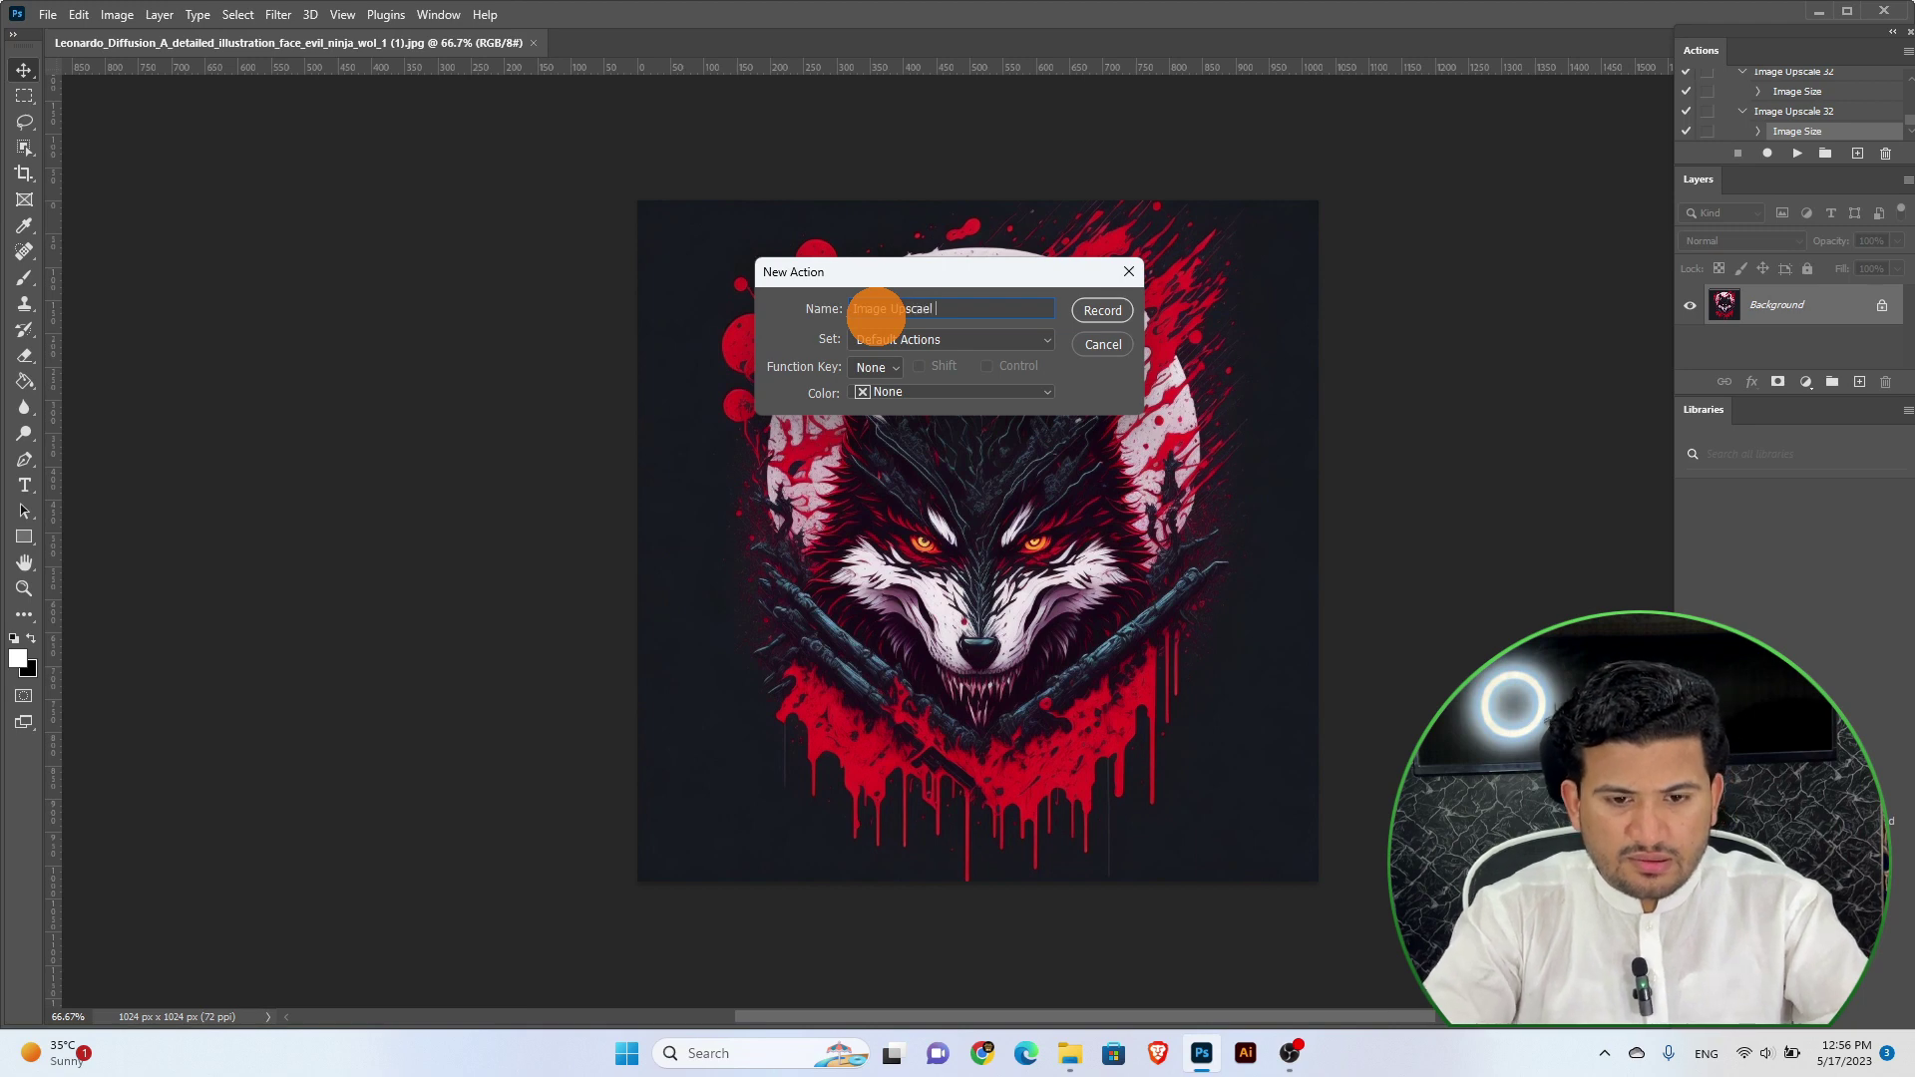
type("11")
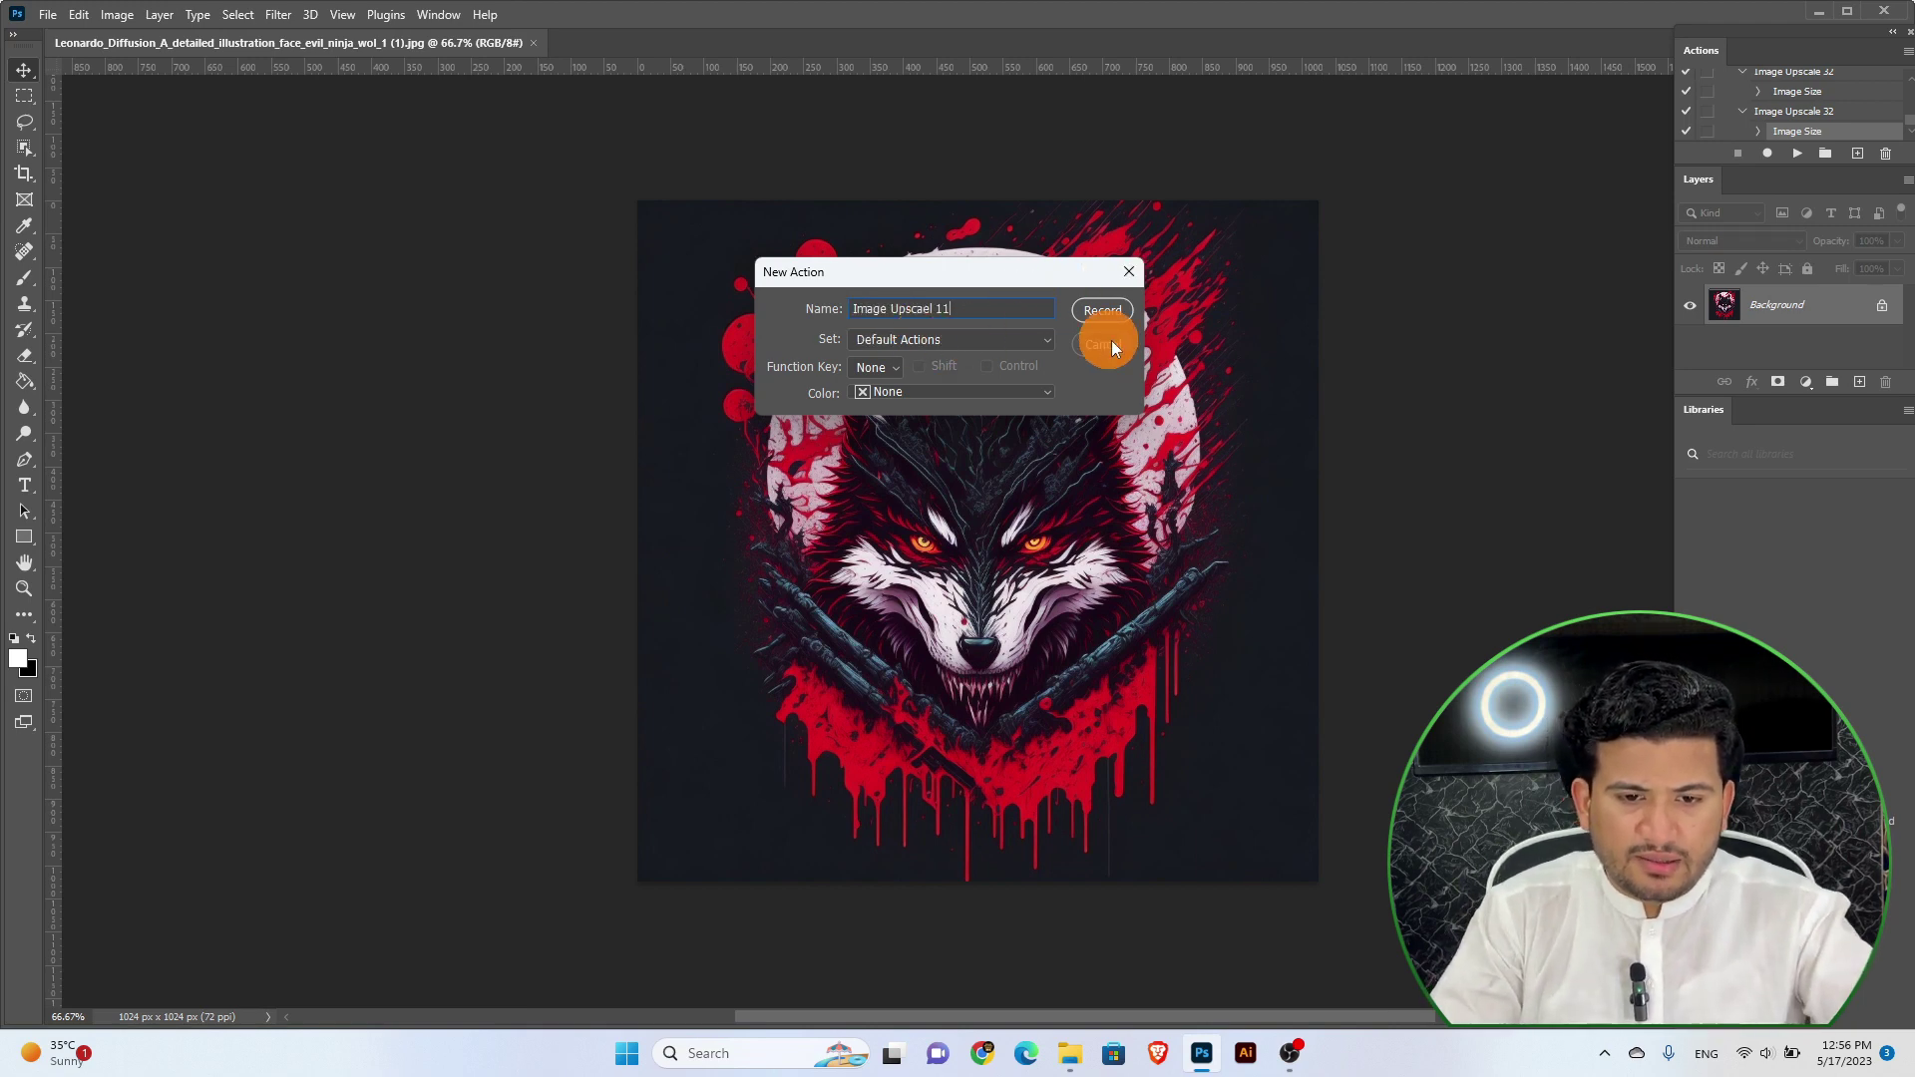
key("Left")
key("Left")
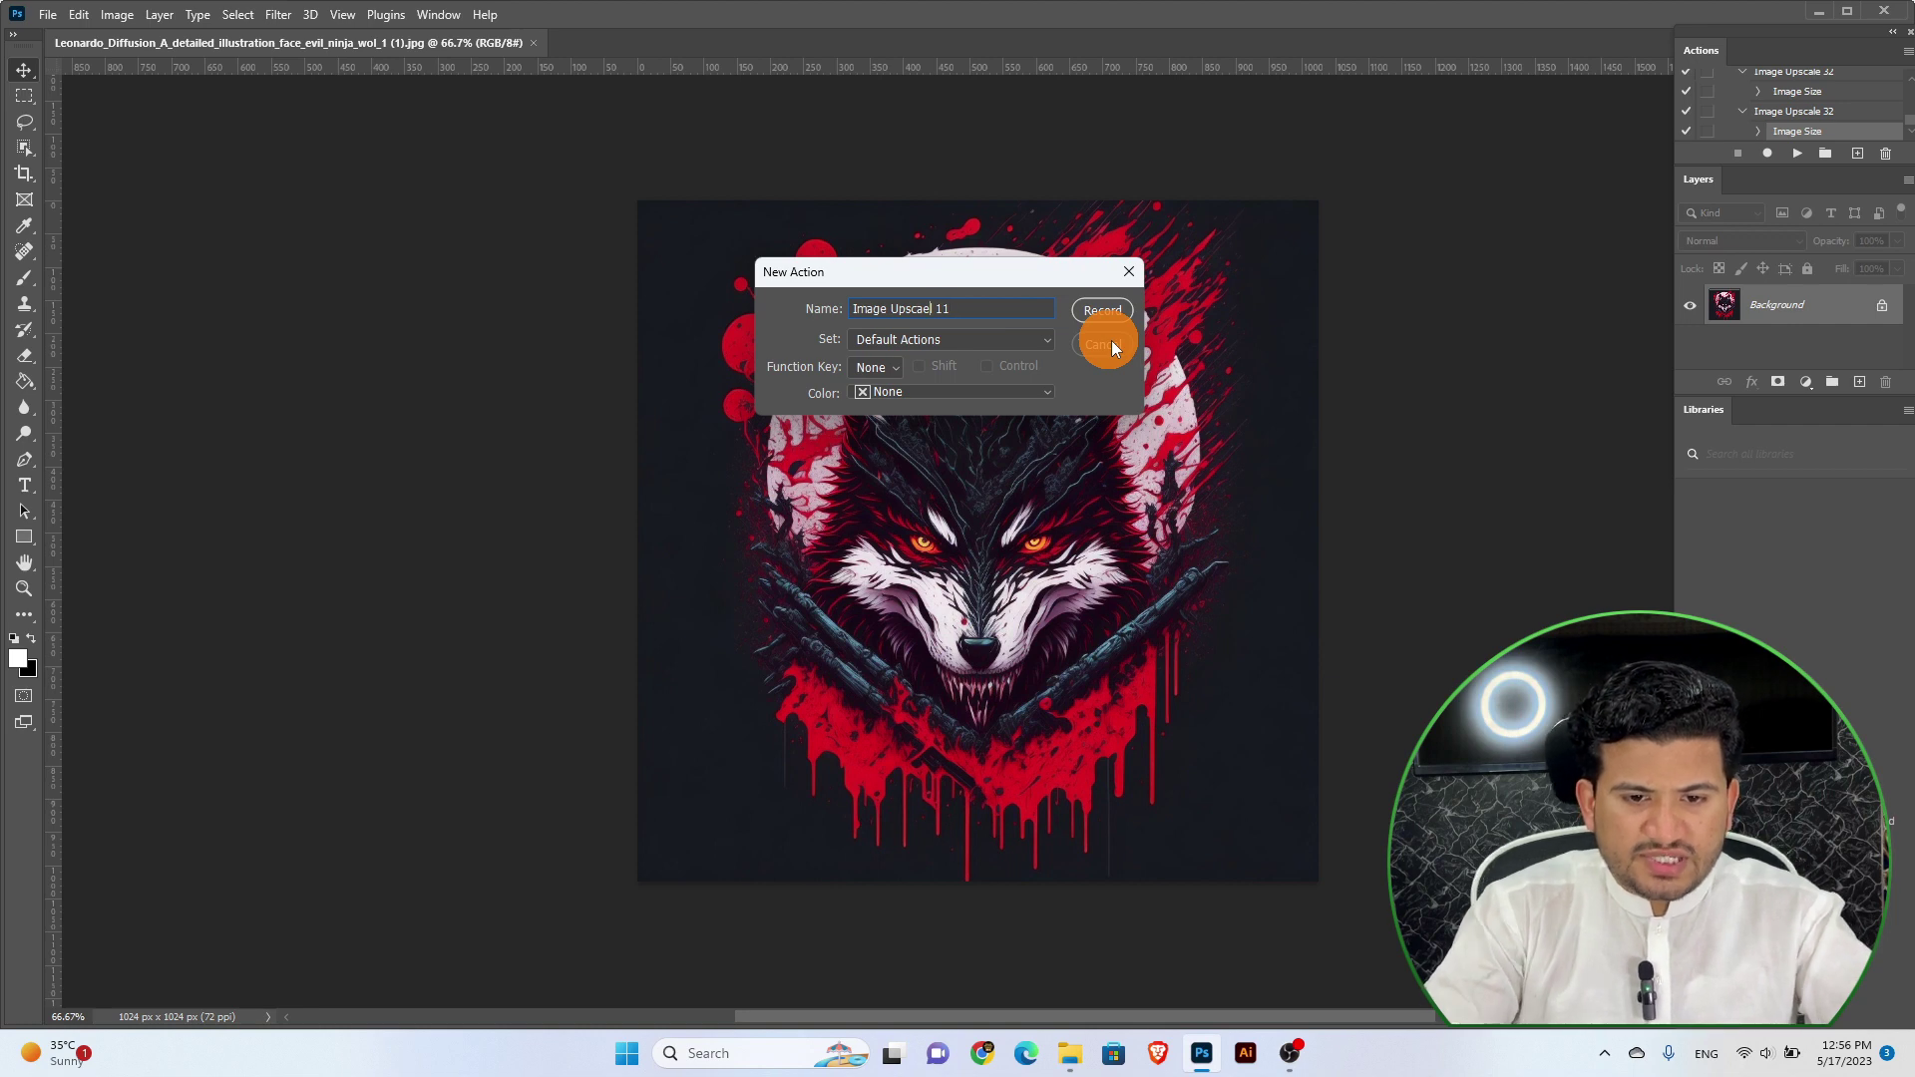
key("BackSpace")
key("BackSpace")
key("BackSpace")
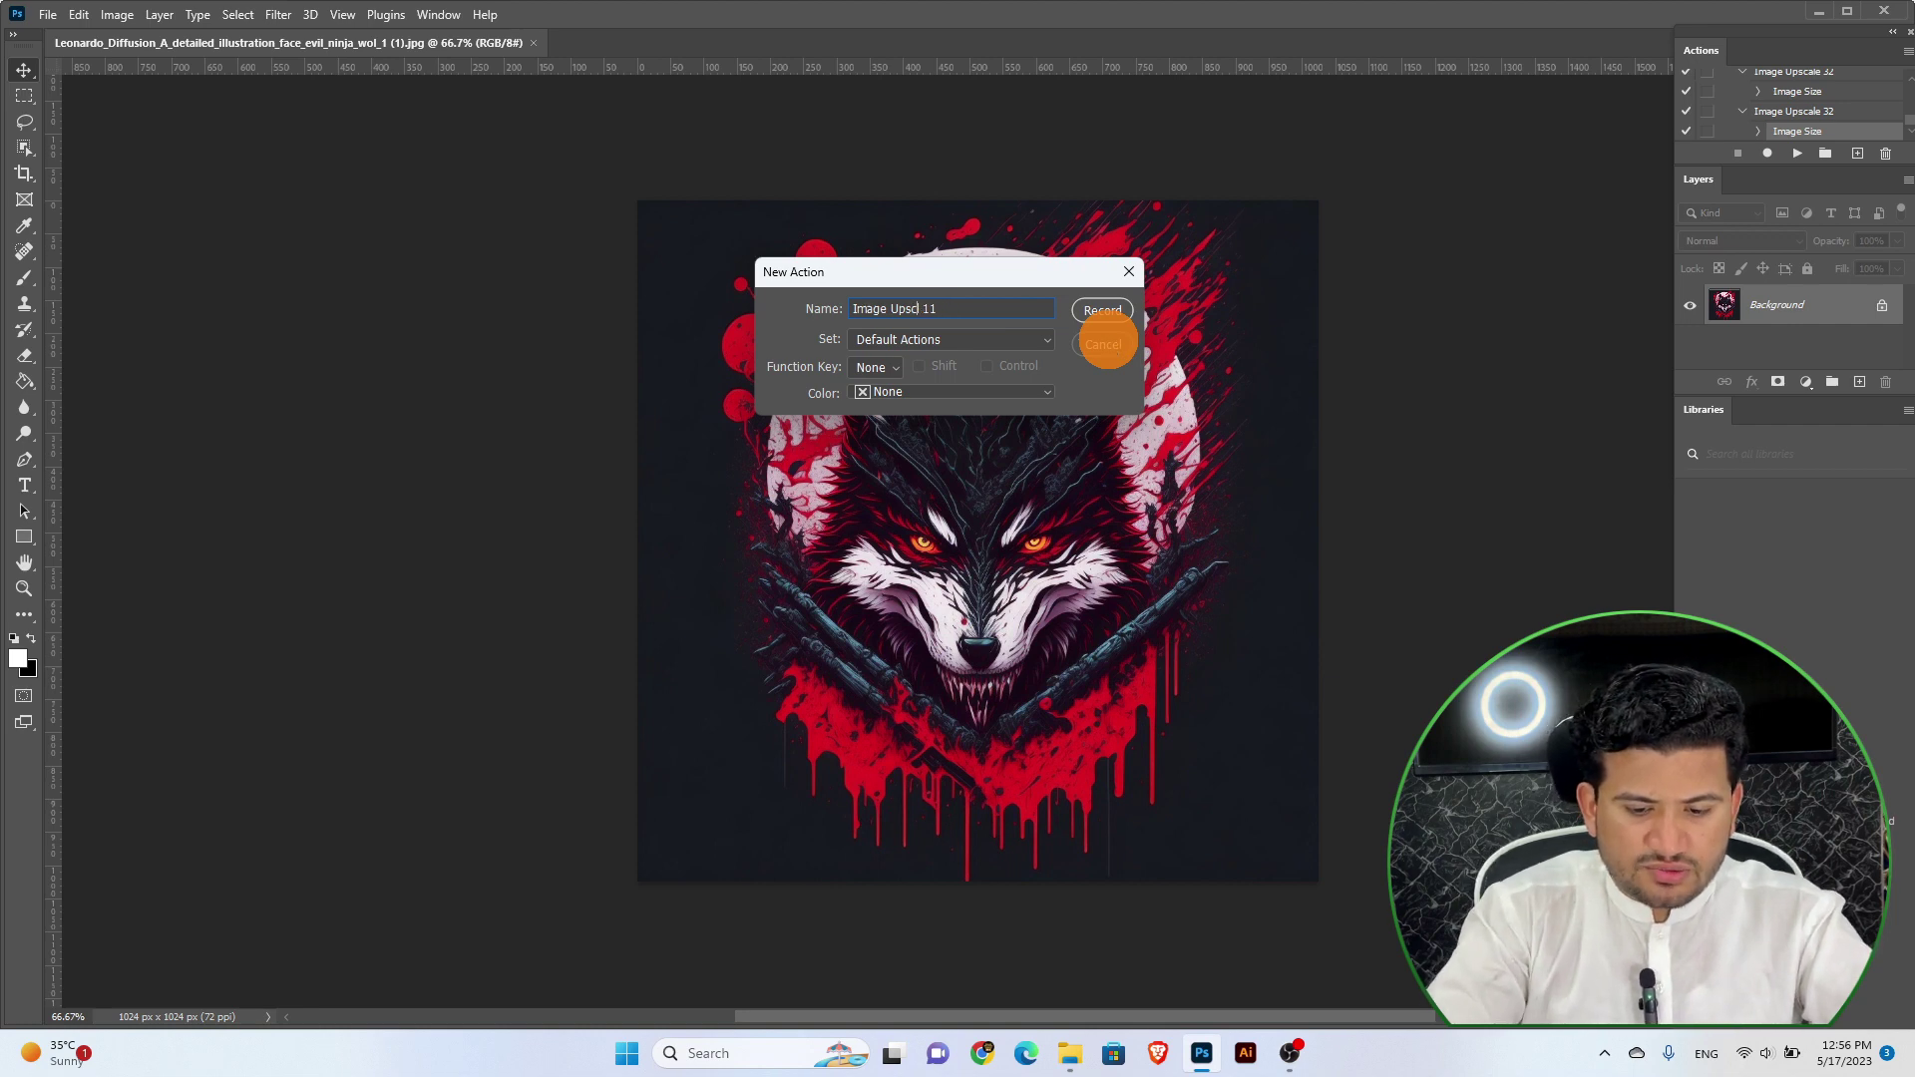
type("alel")
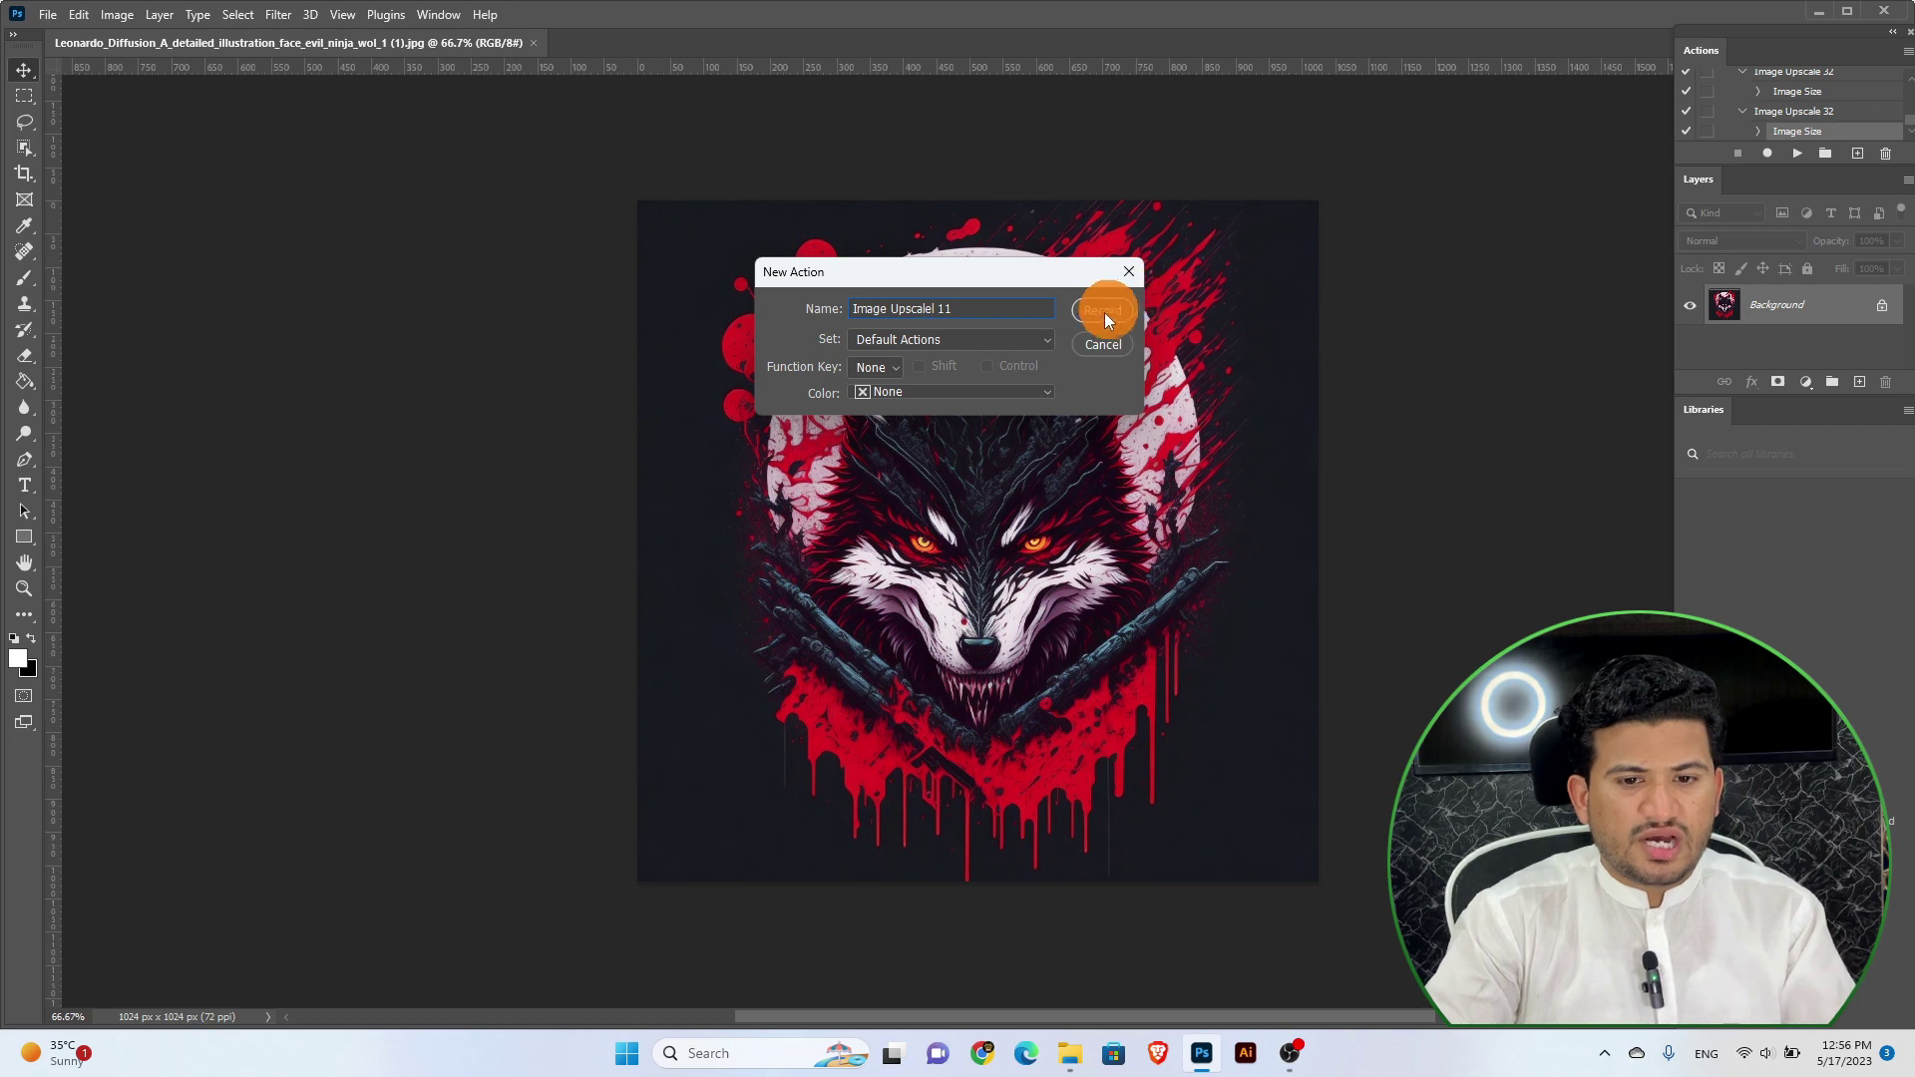
left_click(1099, 313)
left_click(117, 14)
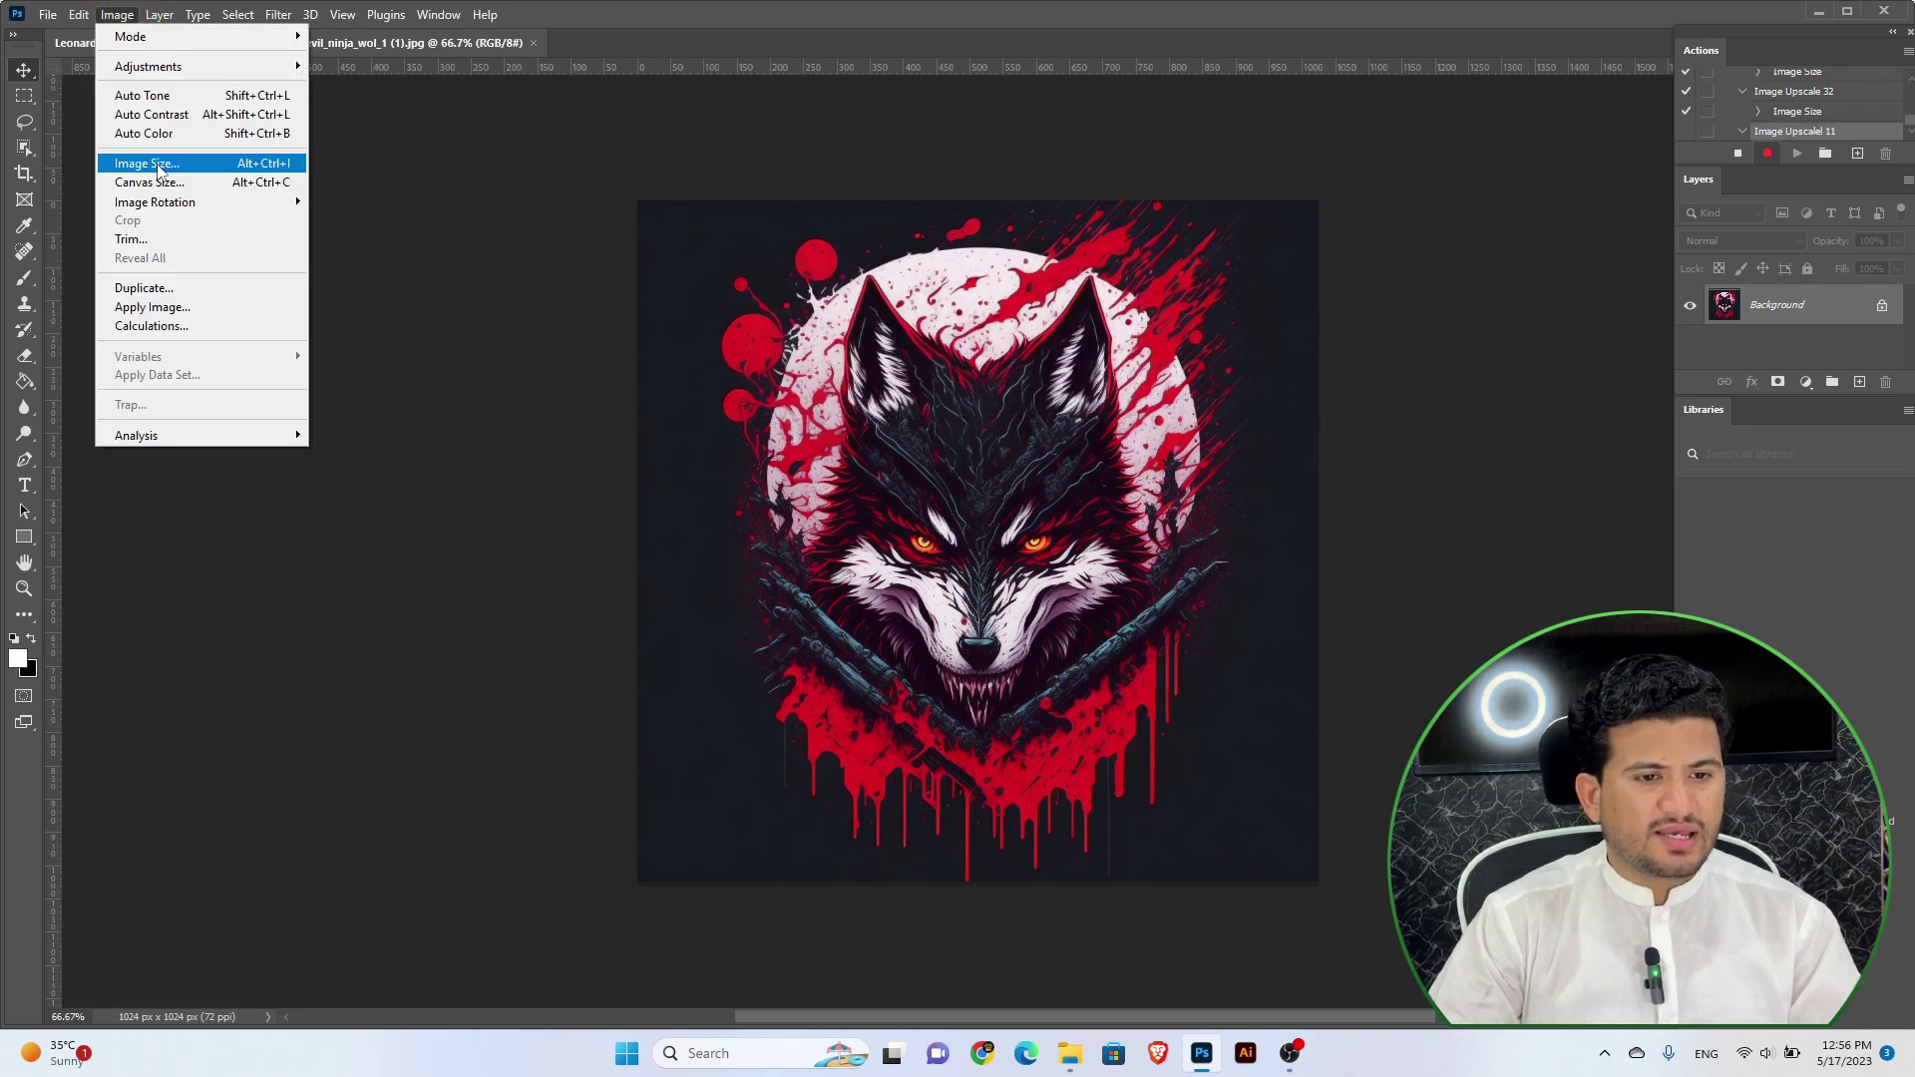
Resize the image to 3800 px at 150 ppi with Preserve Details 2.0 resampling
left_click(148, 163)
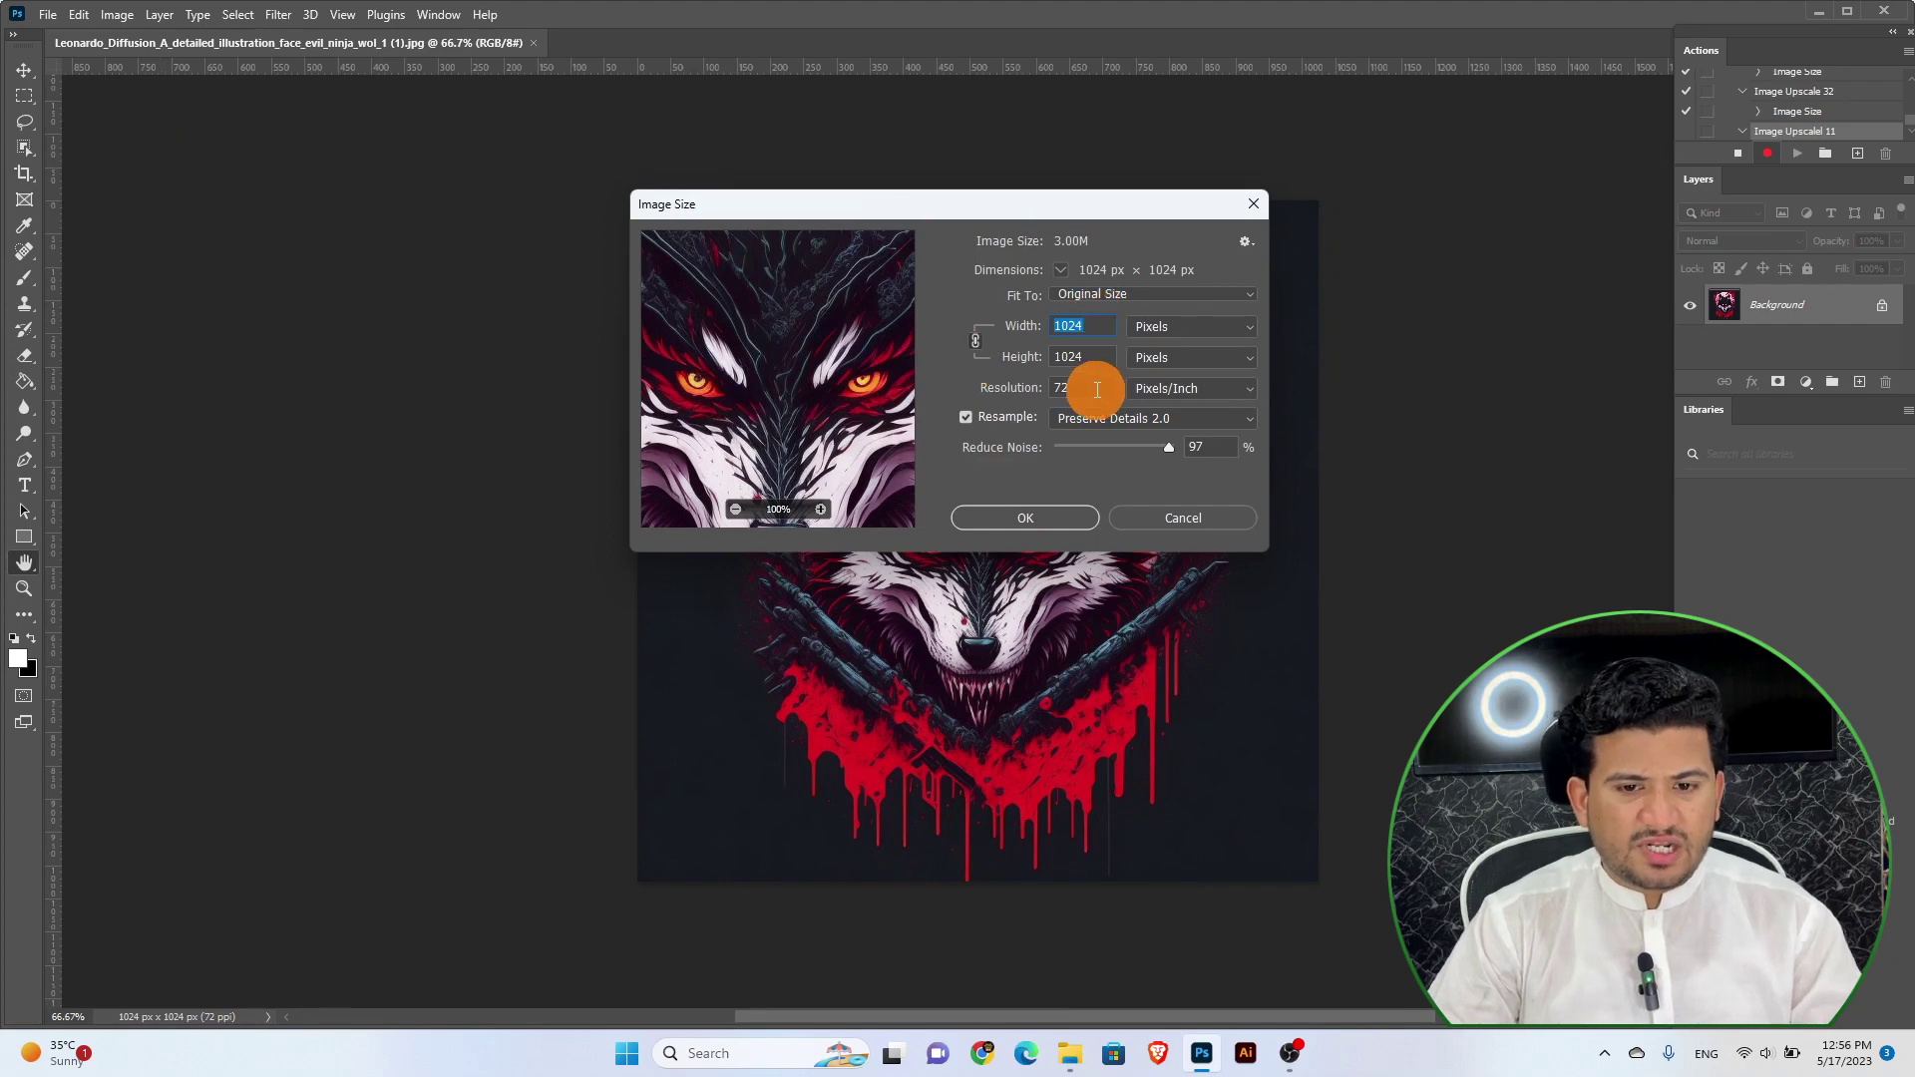
left_click(1097, 389)
type("150")
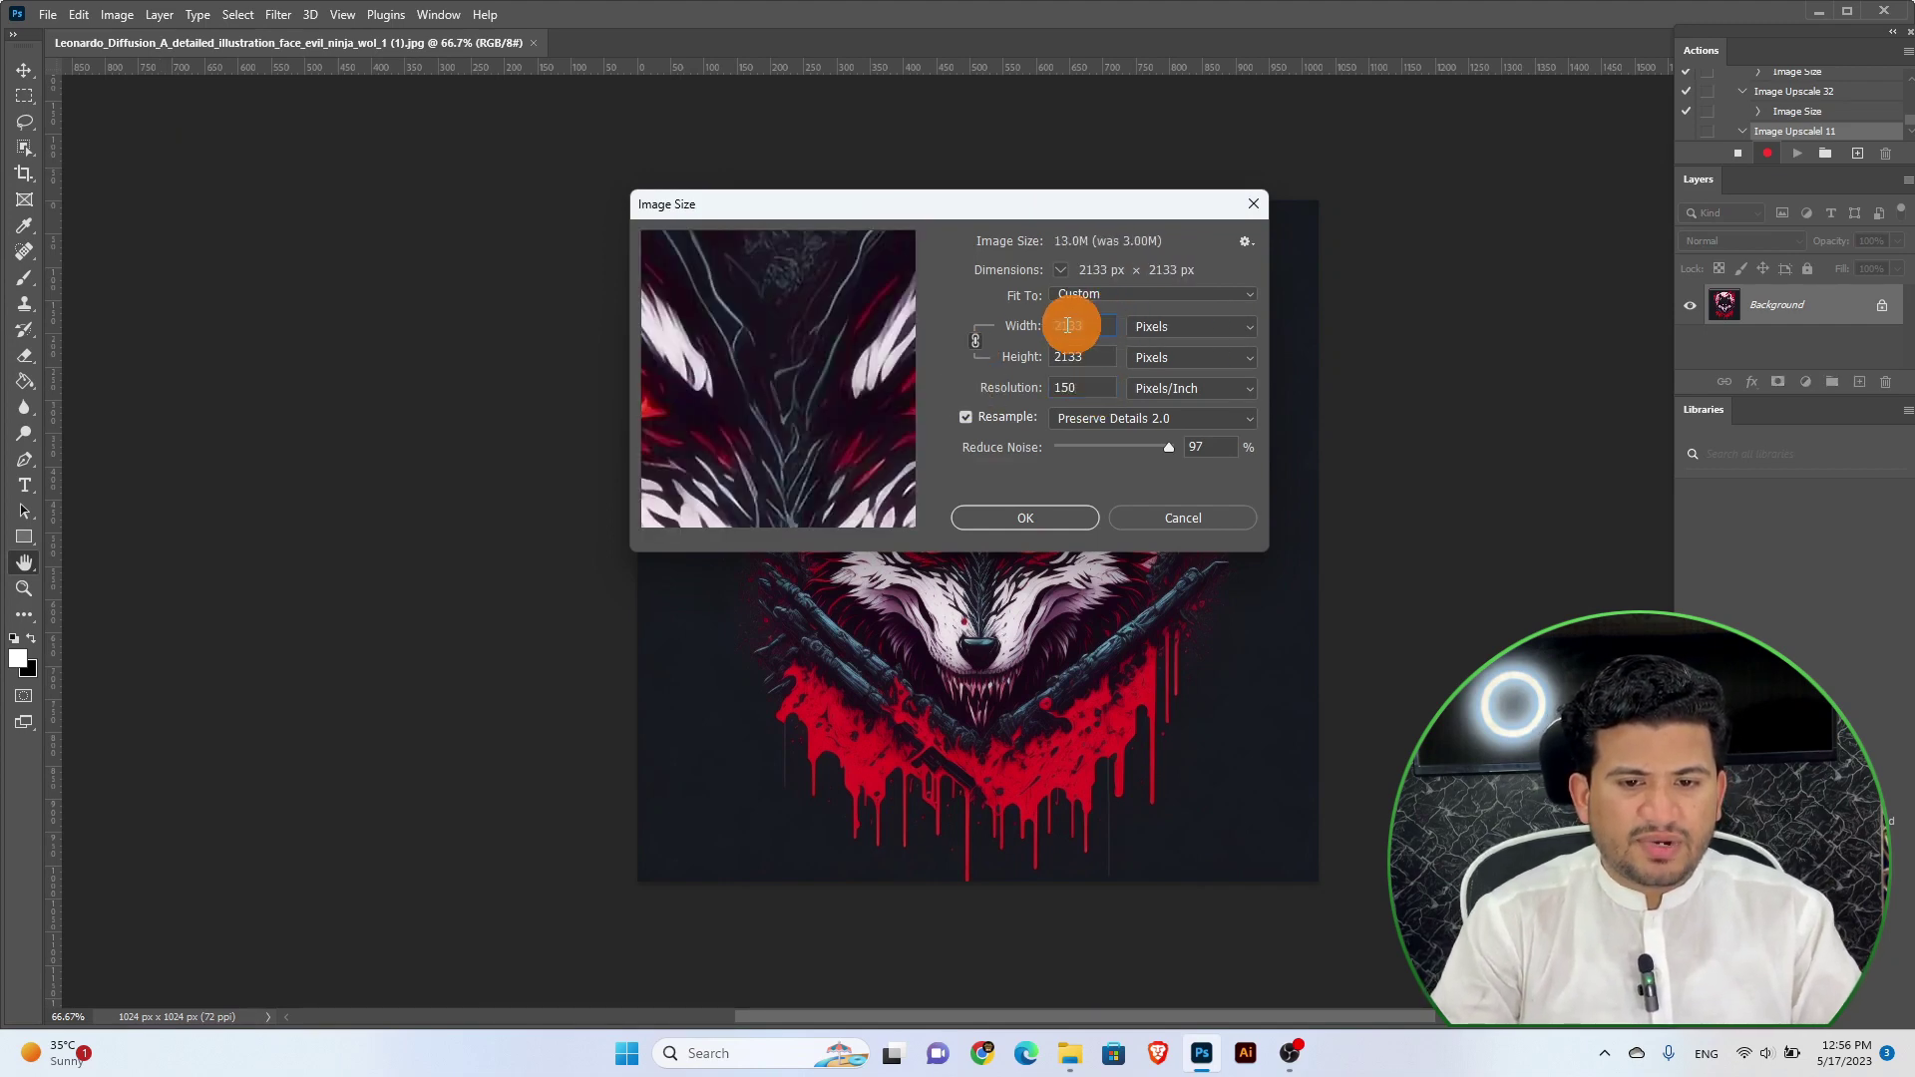
left_click_drag(1055, 326, 1141, 332)
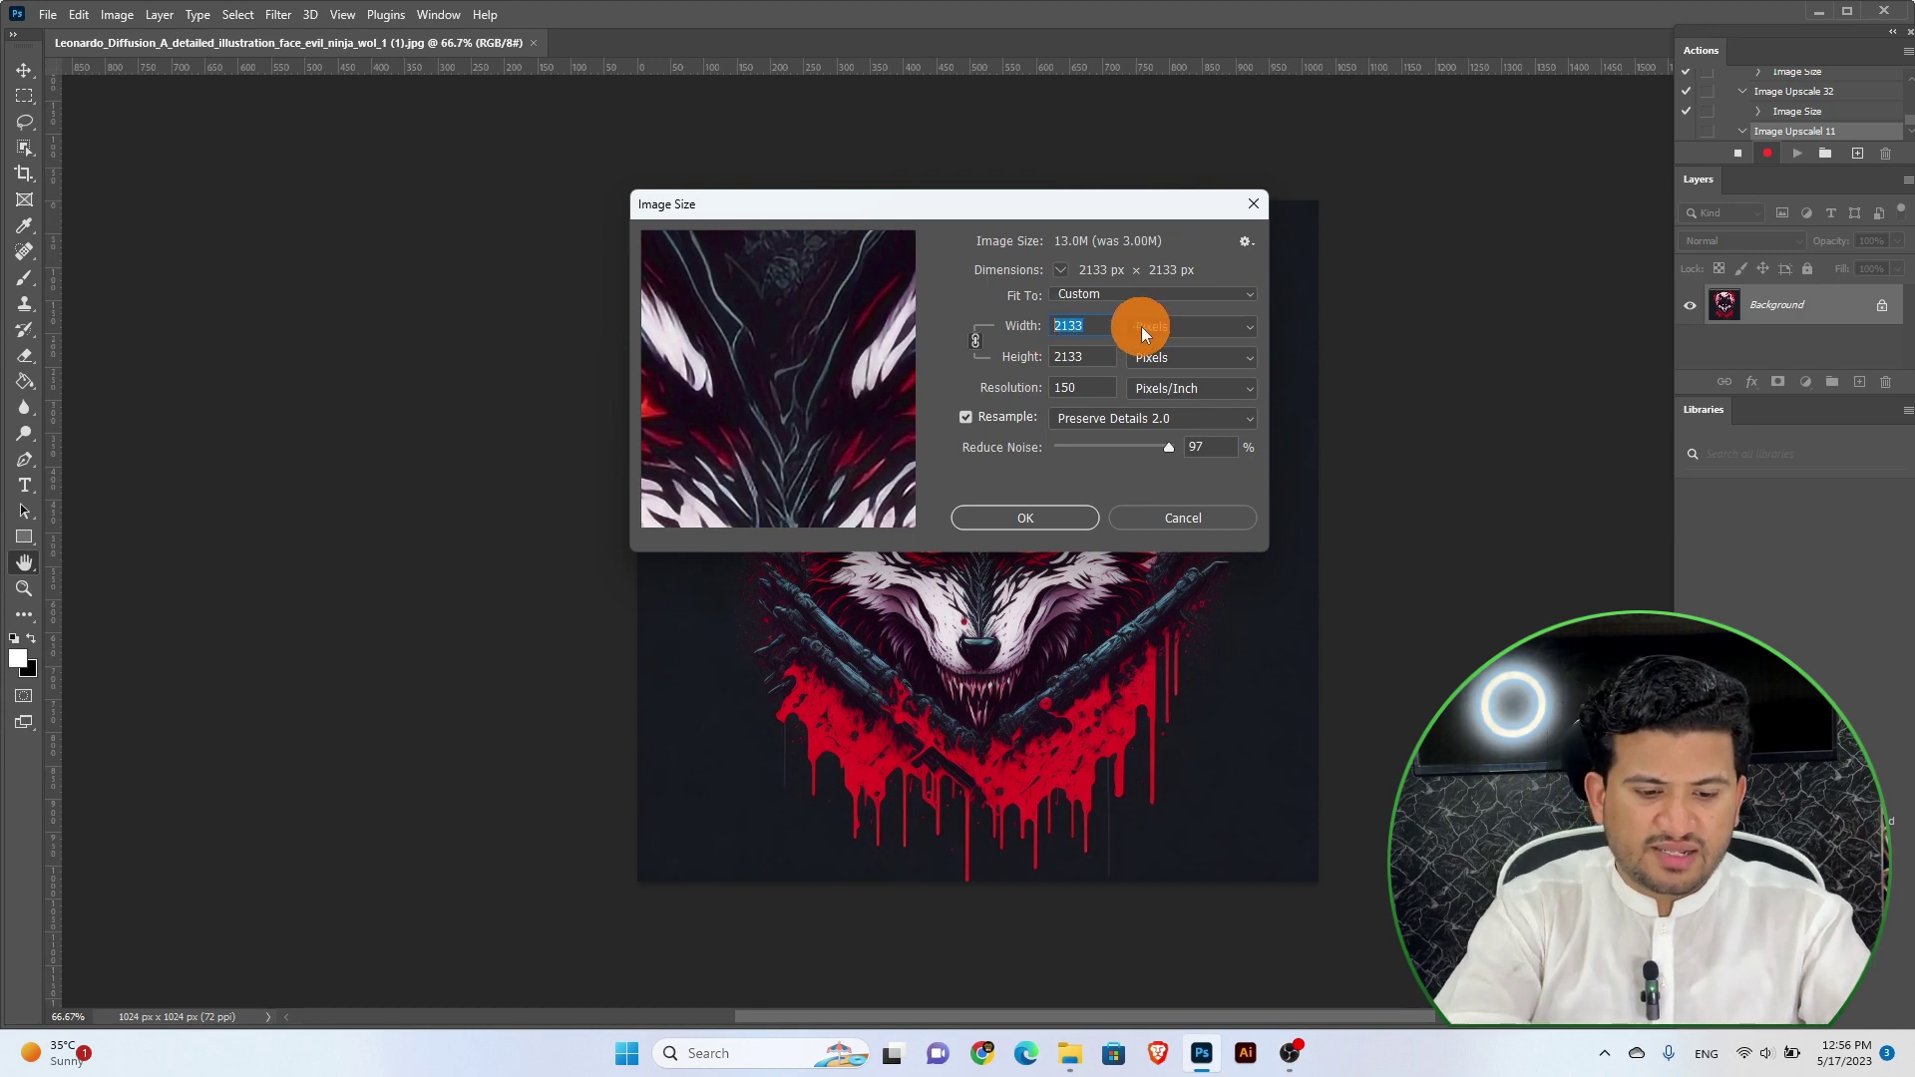
mouse_move(1151, 327)
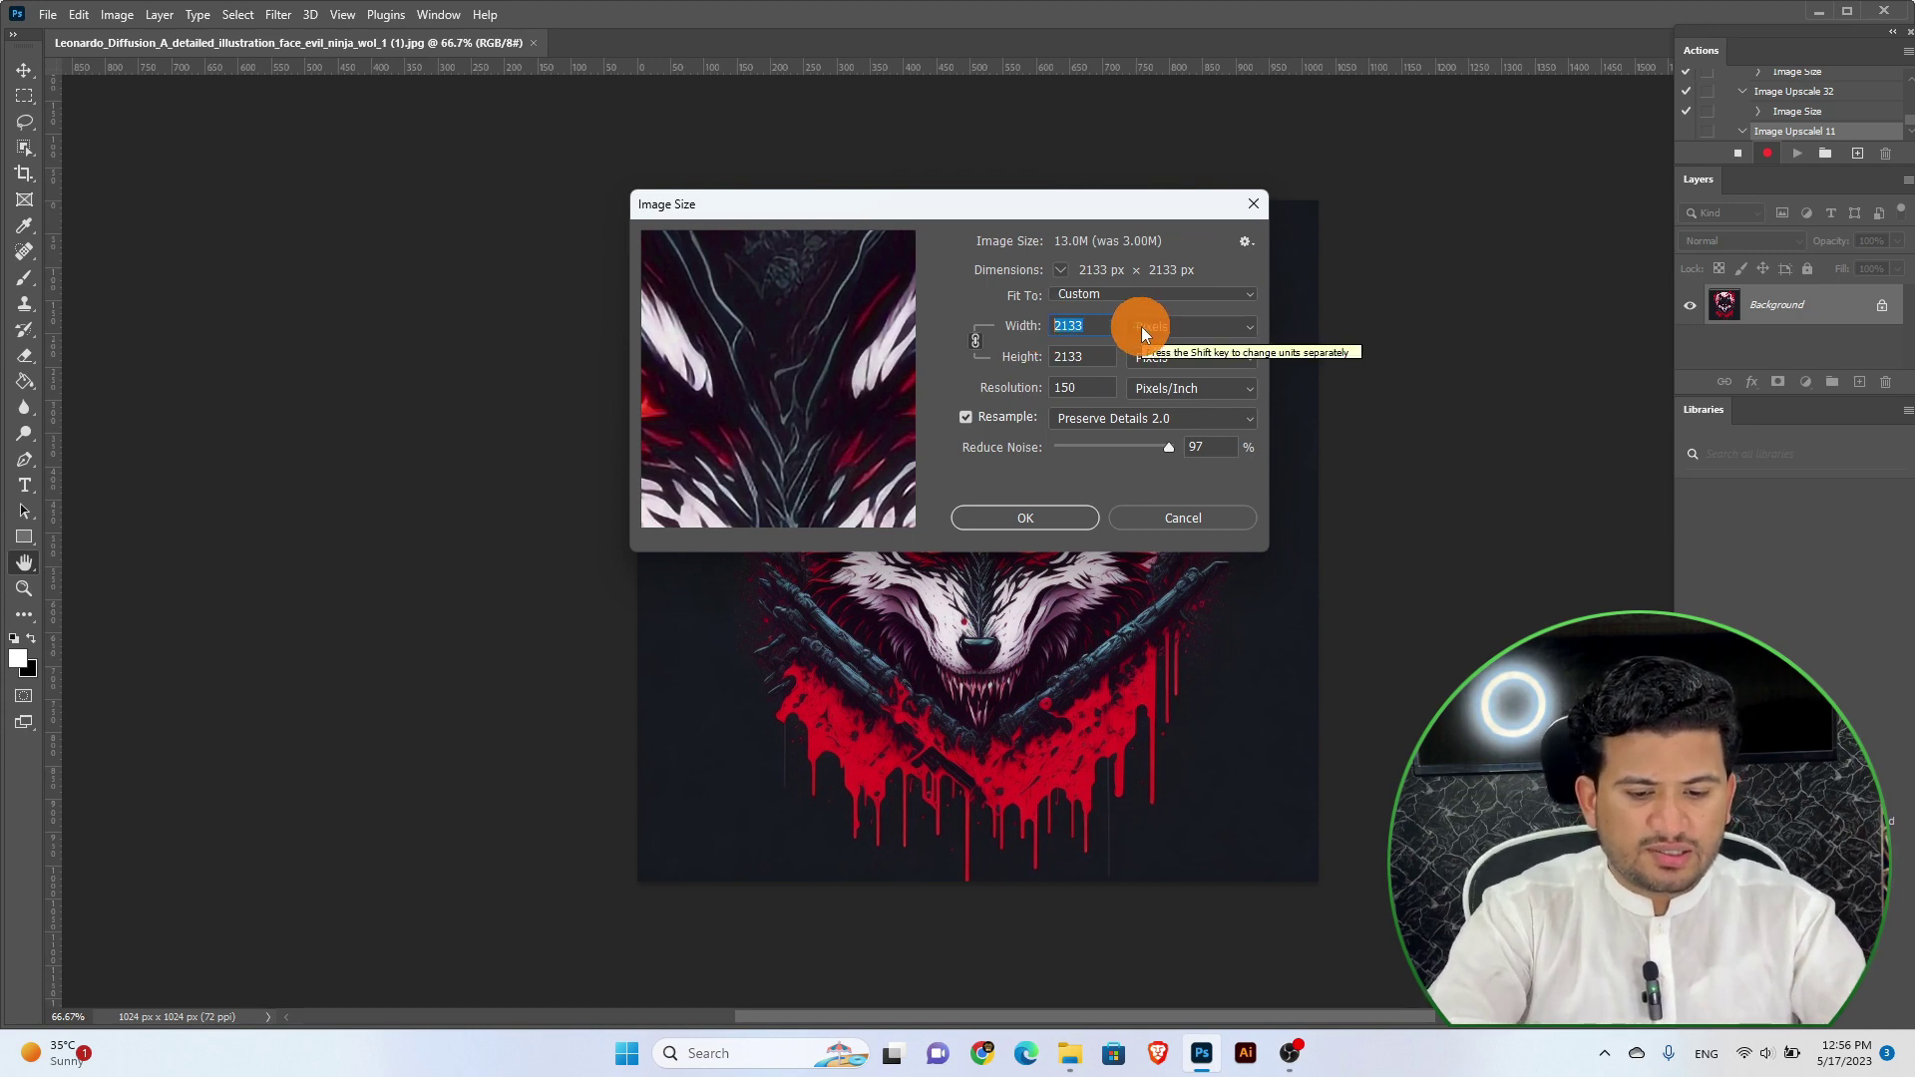
type("3800")
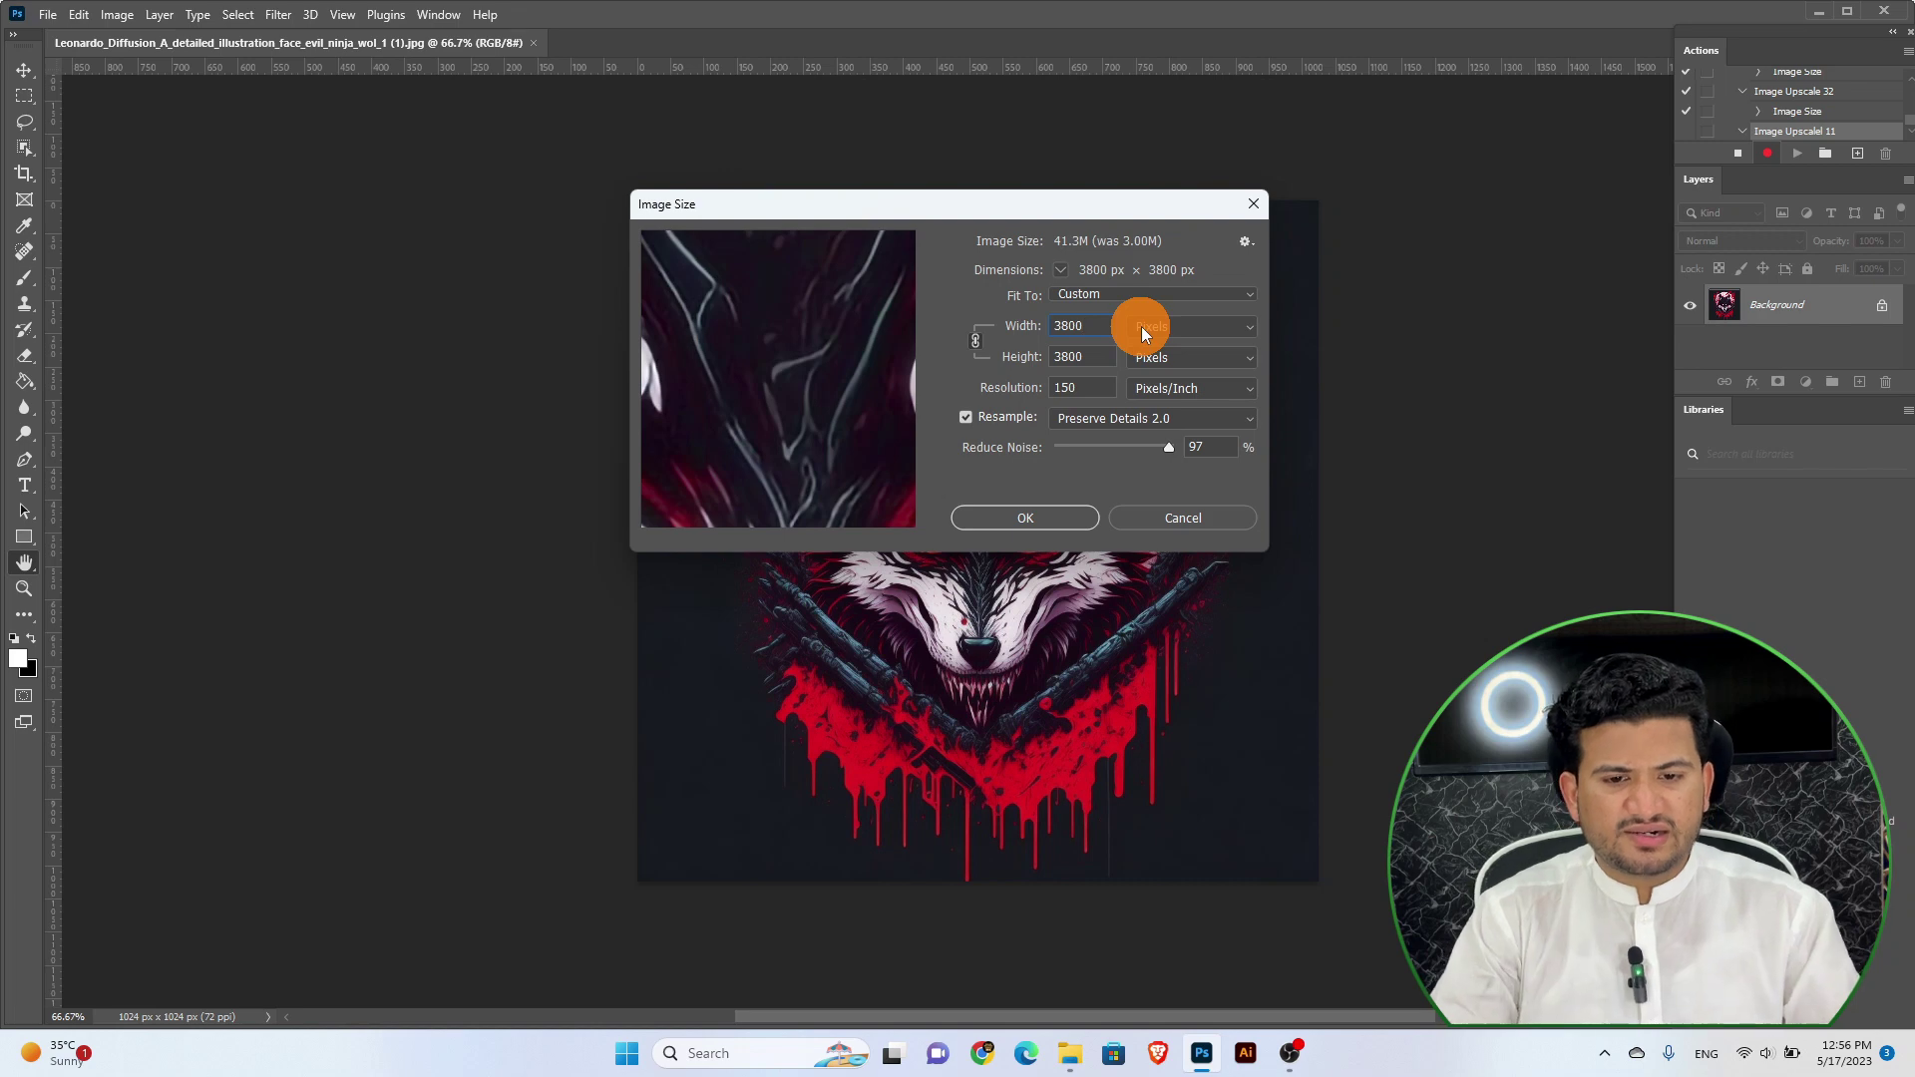
left_click(1119, 421)
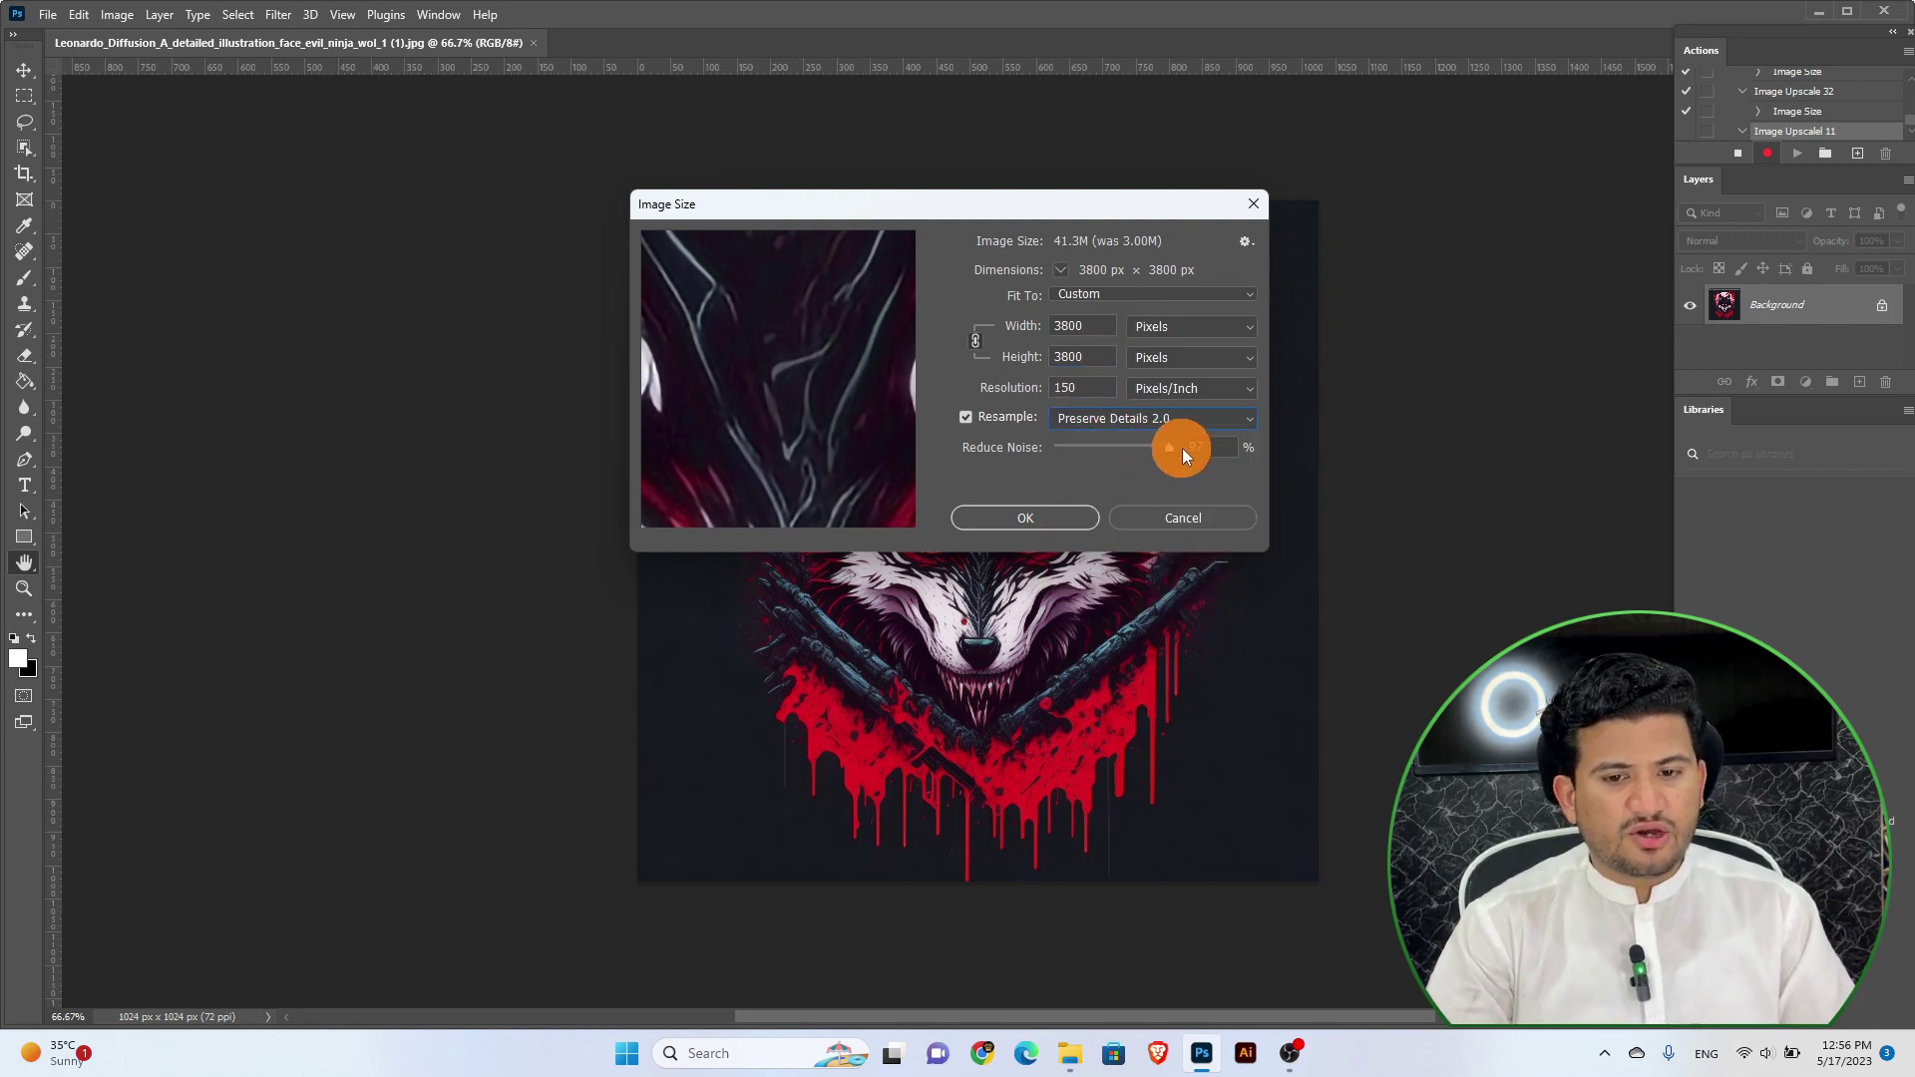
left_click(1229, 450)
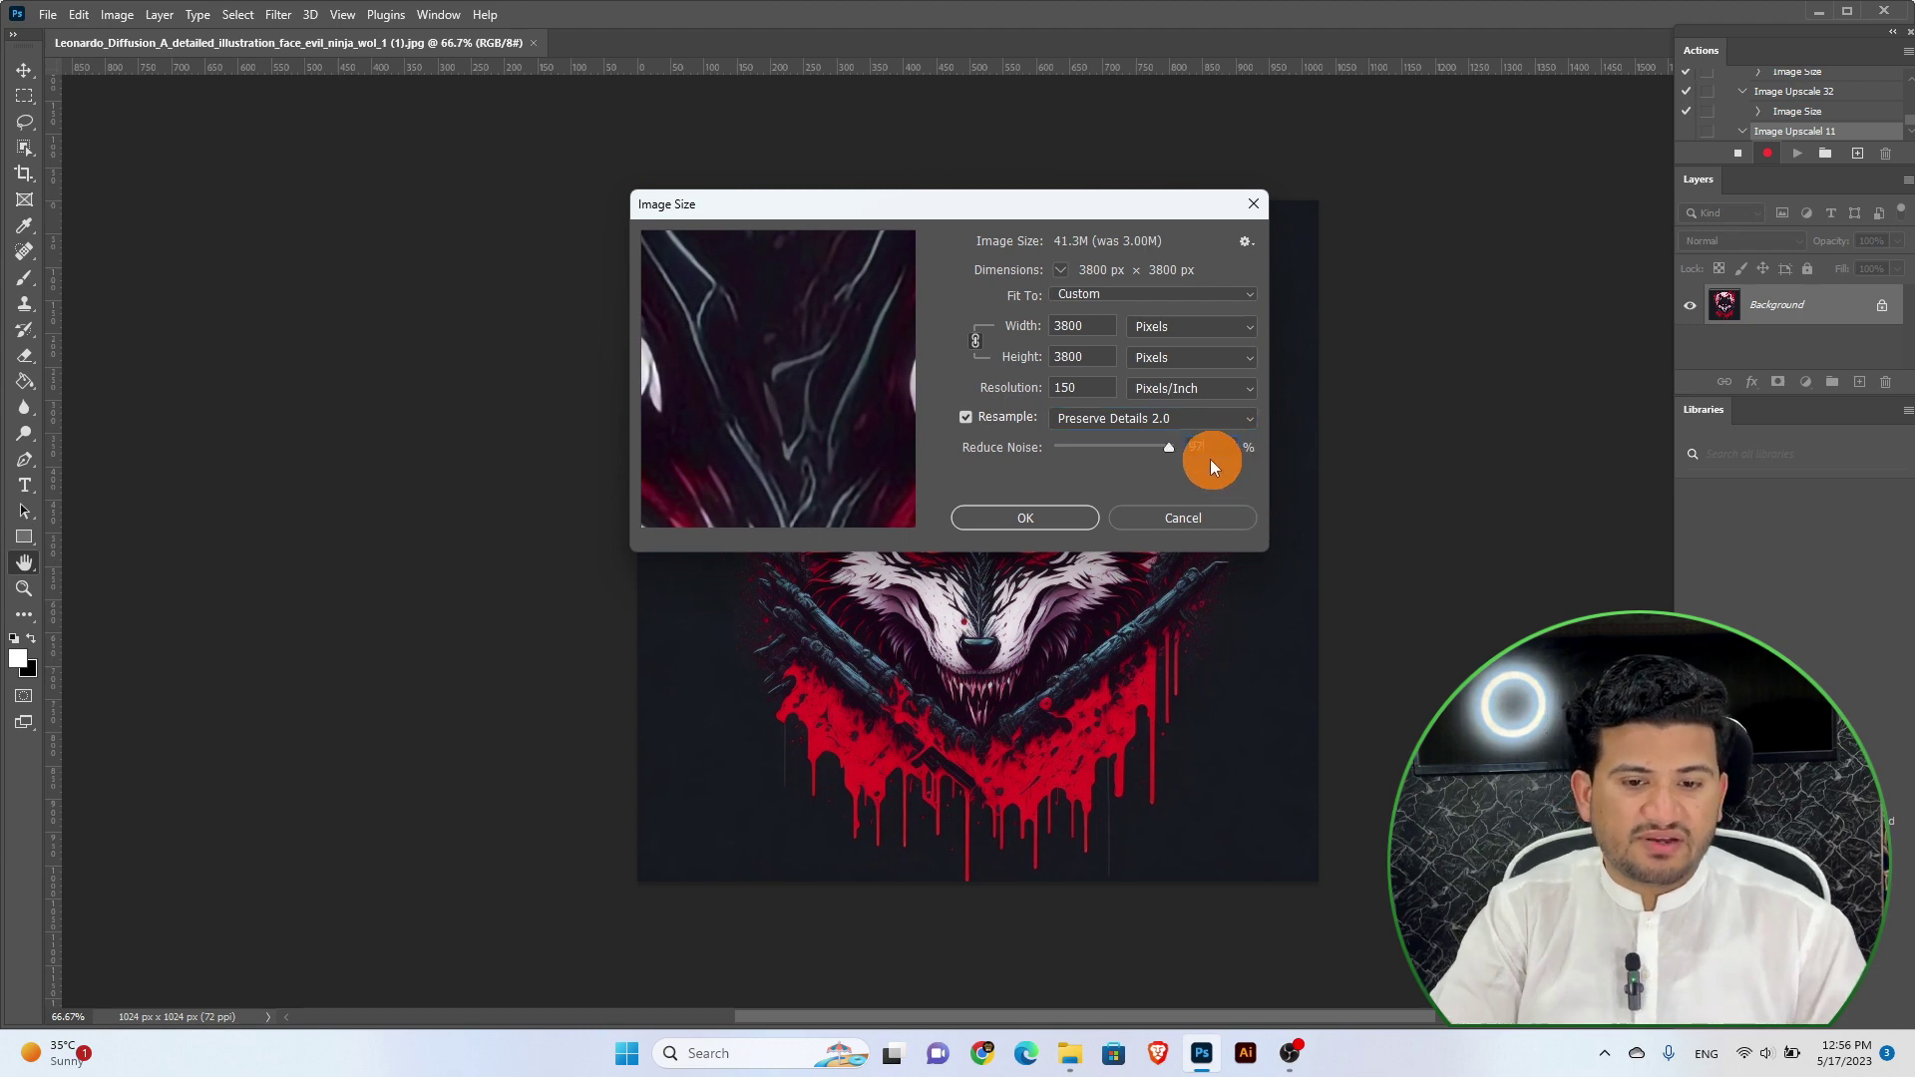
left_click(1024, 517)
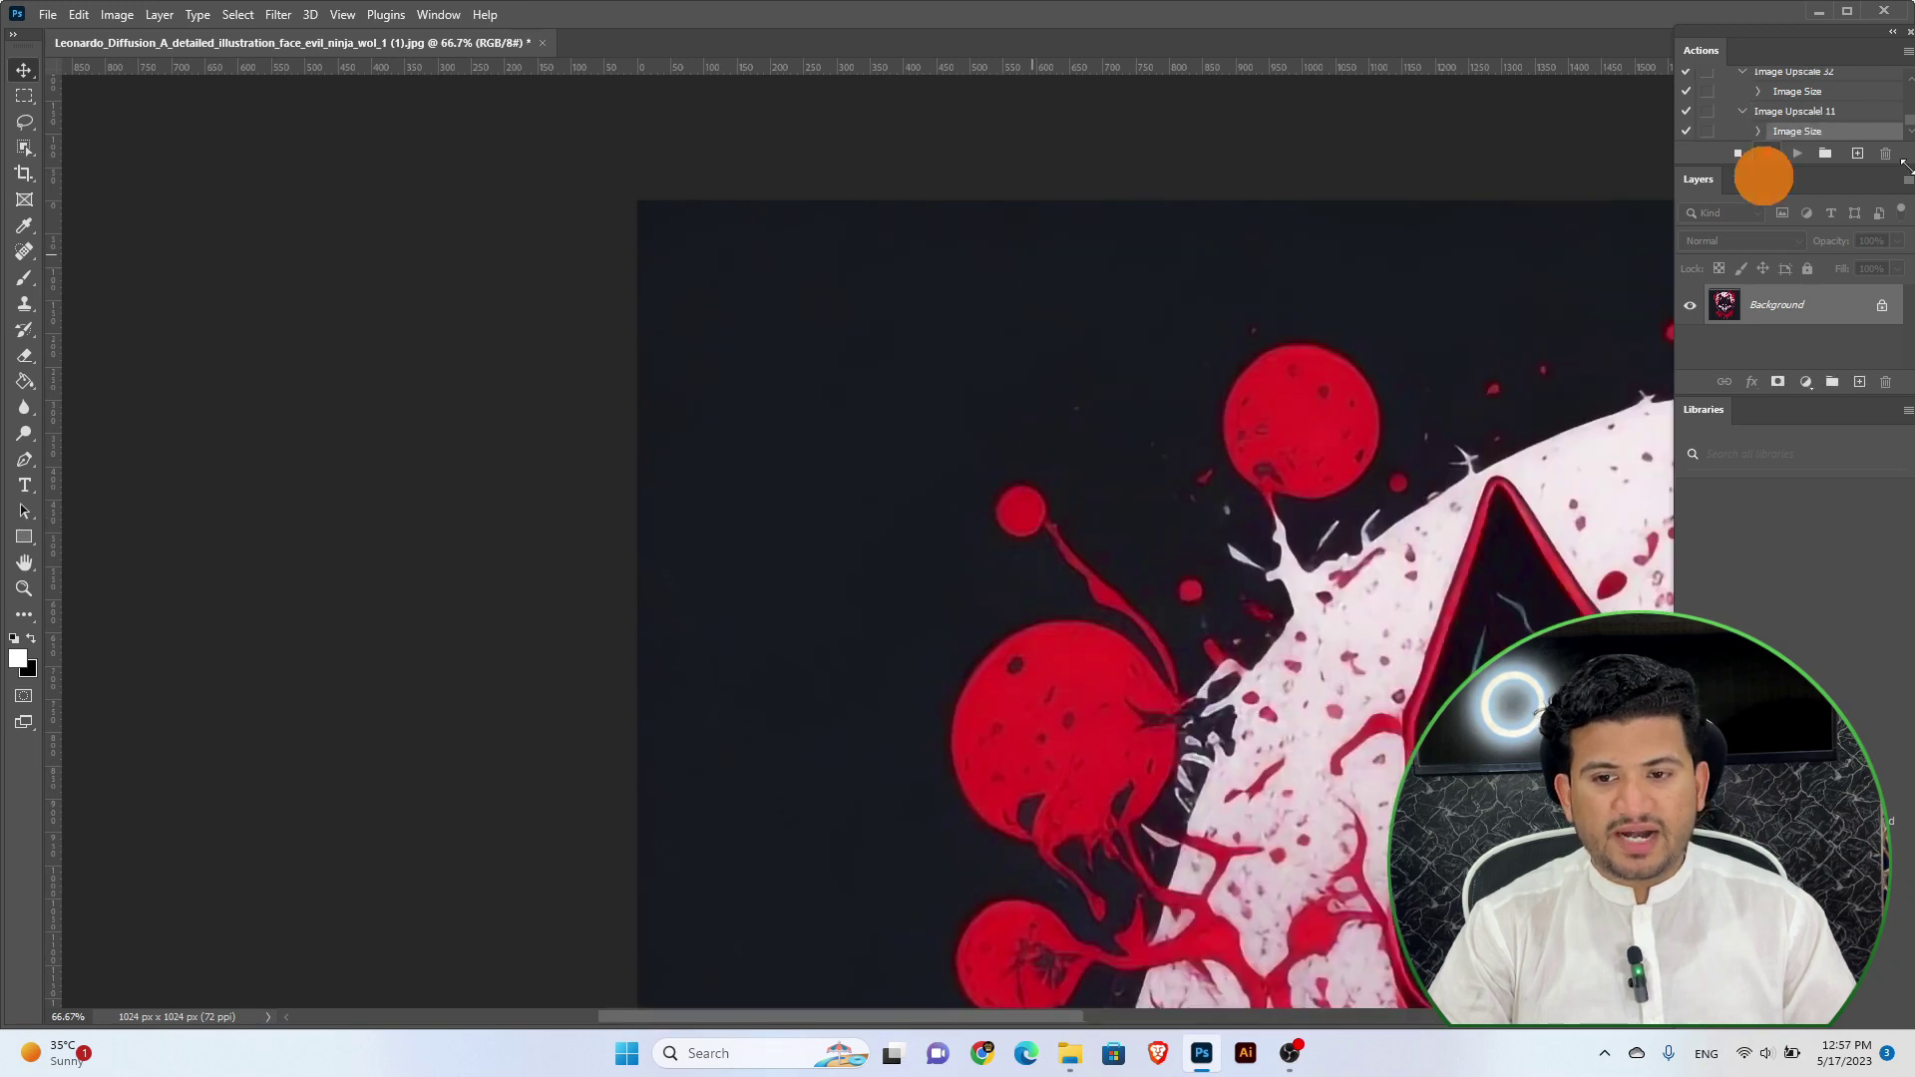
Stop recording the action and start creating a droplet from it
left_click(1738, 154)
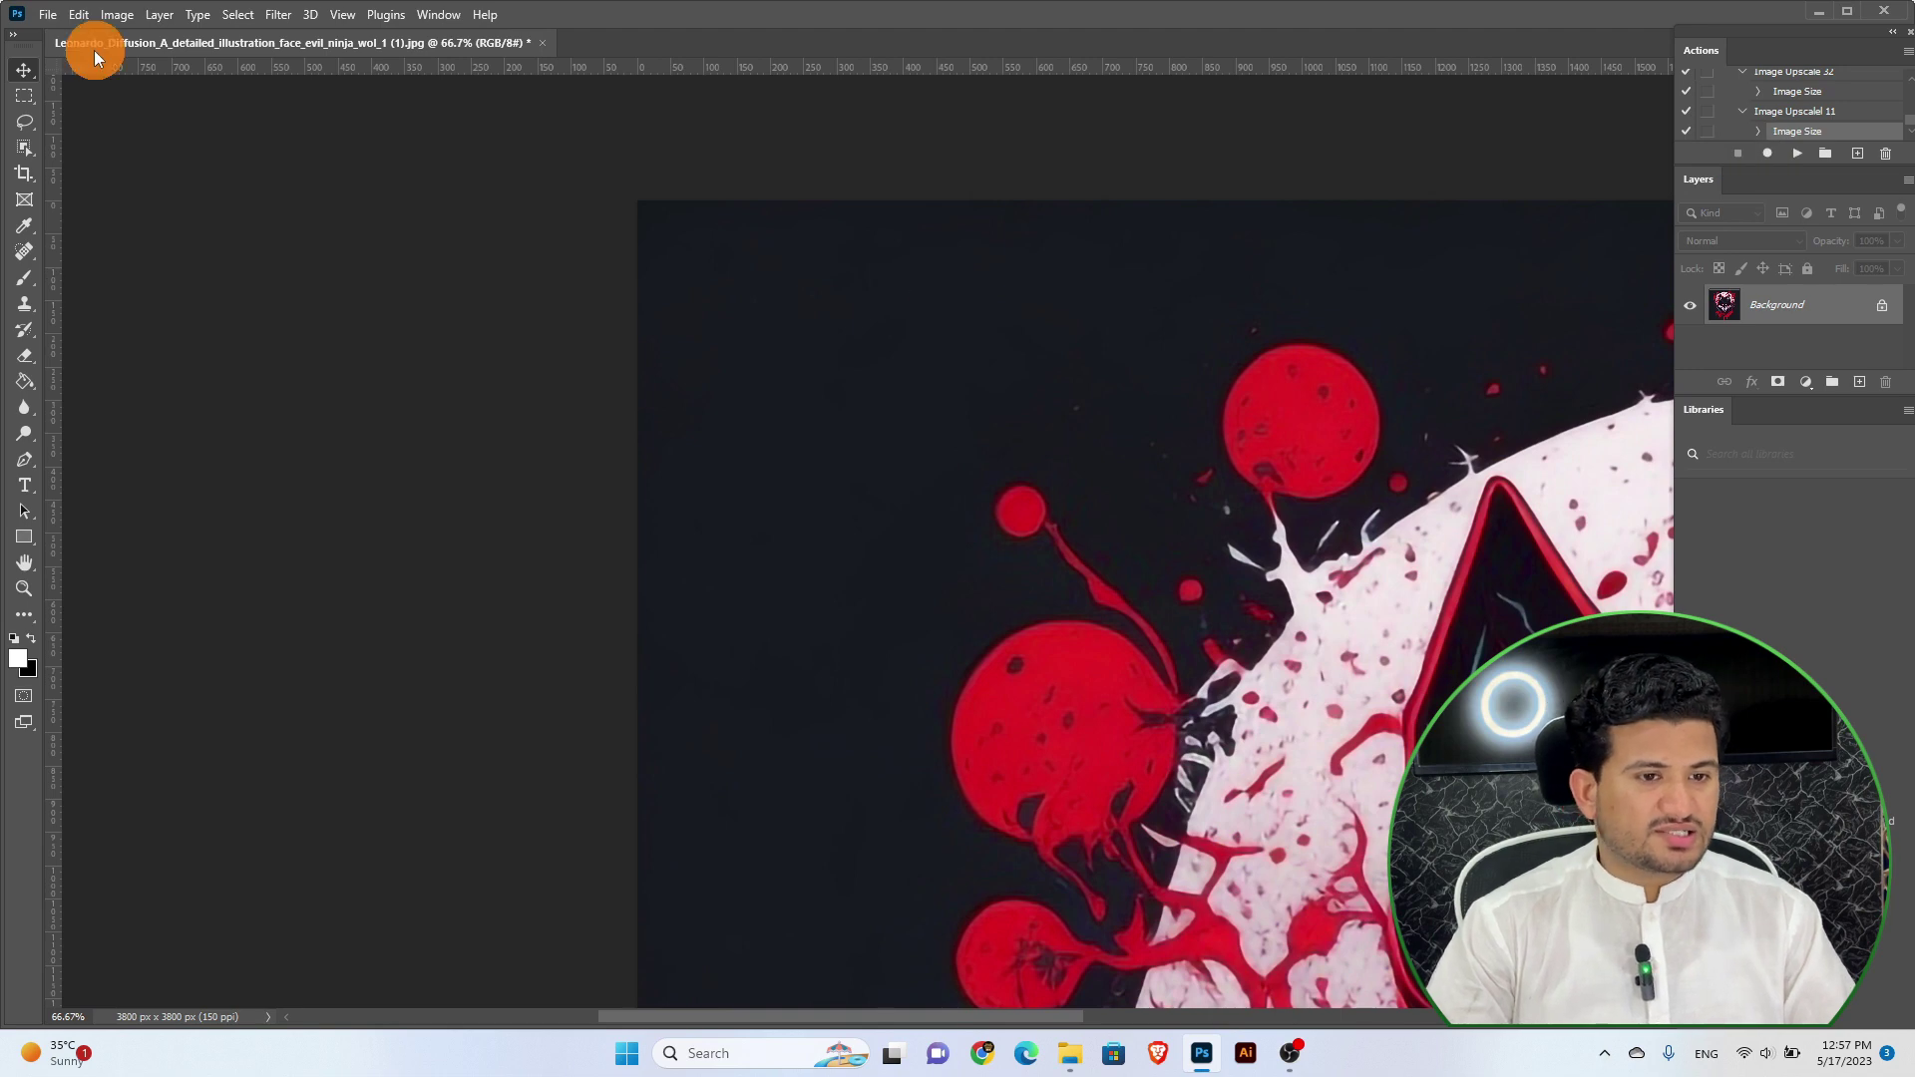
left_click(50, 15)
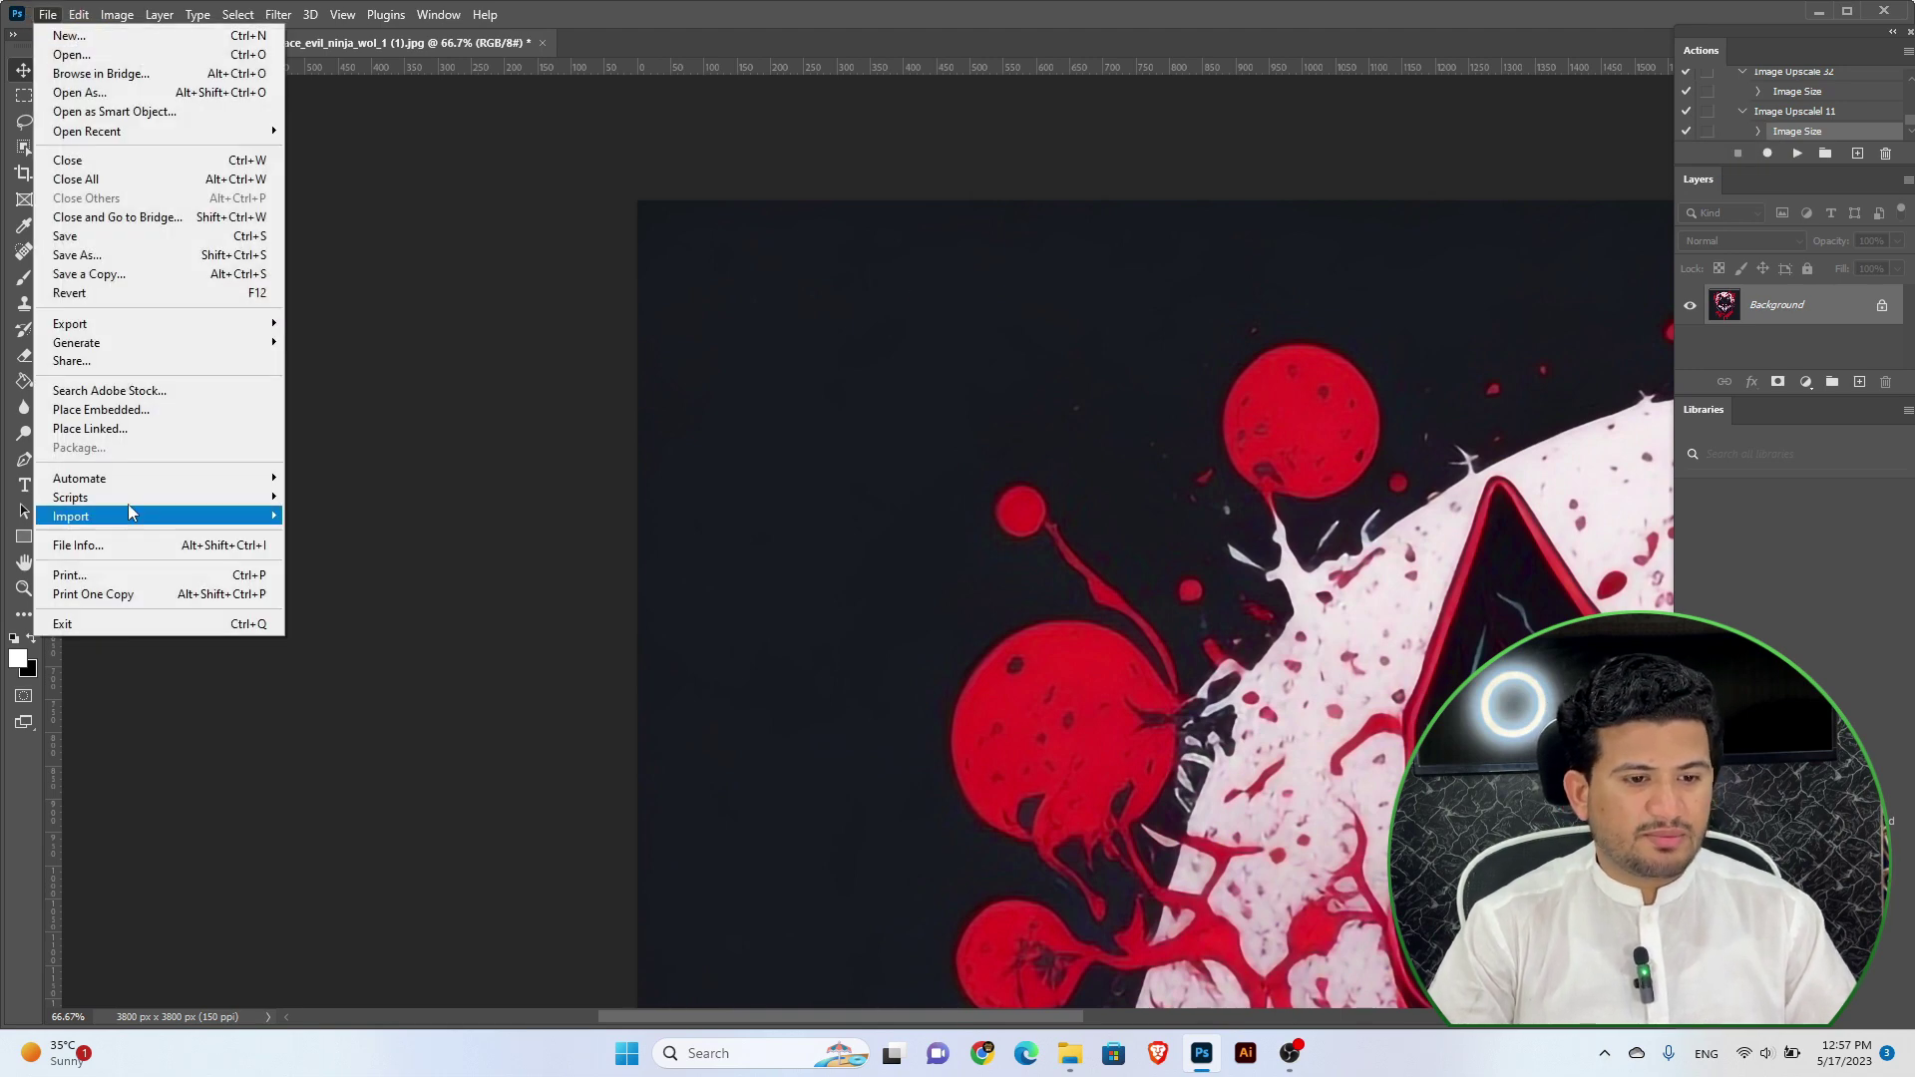
mouse_move(80, 477)
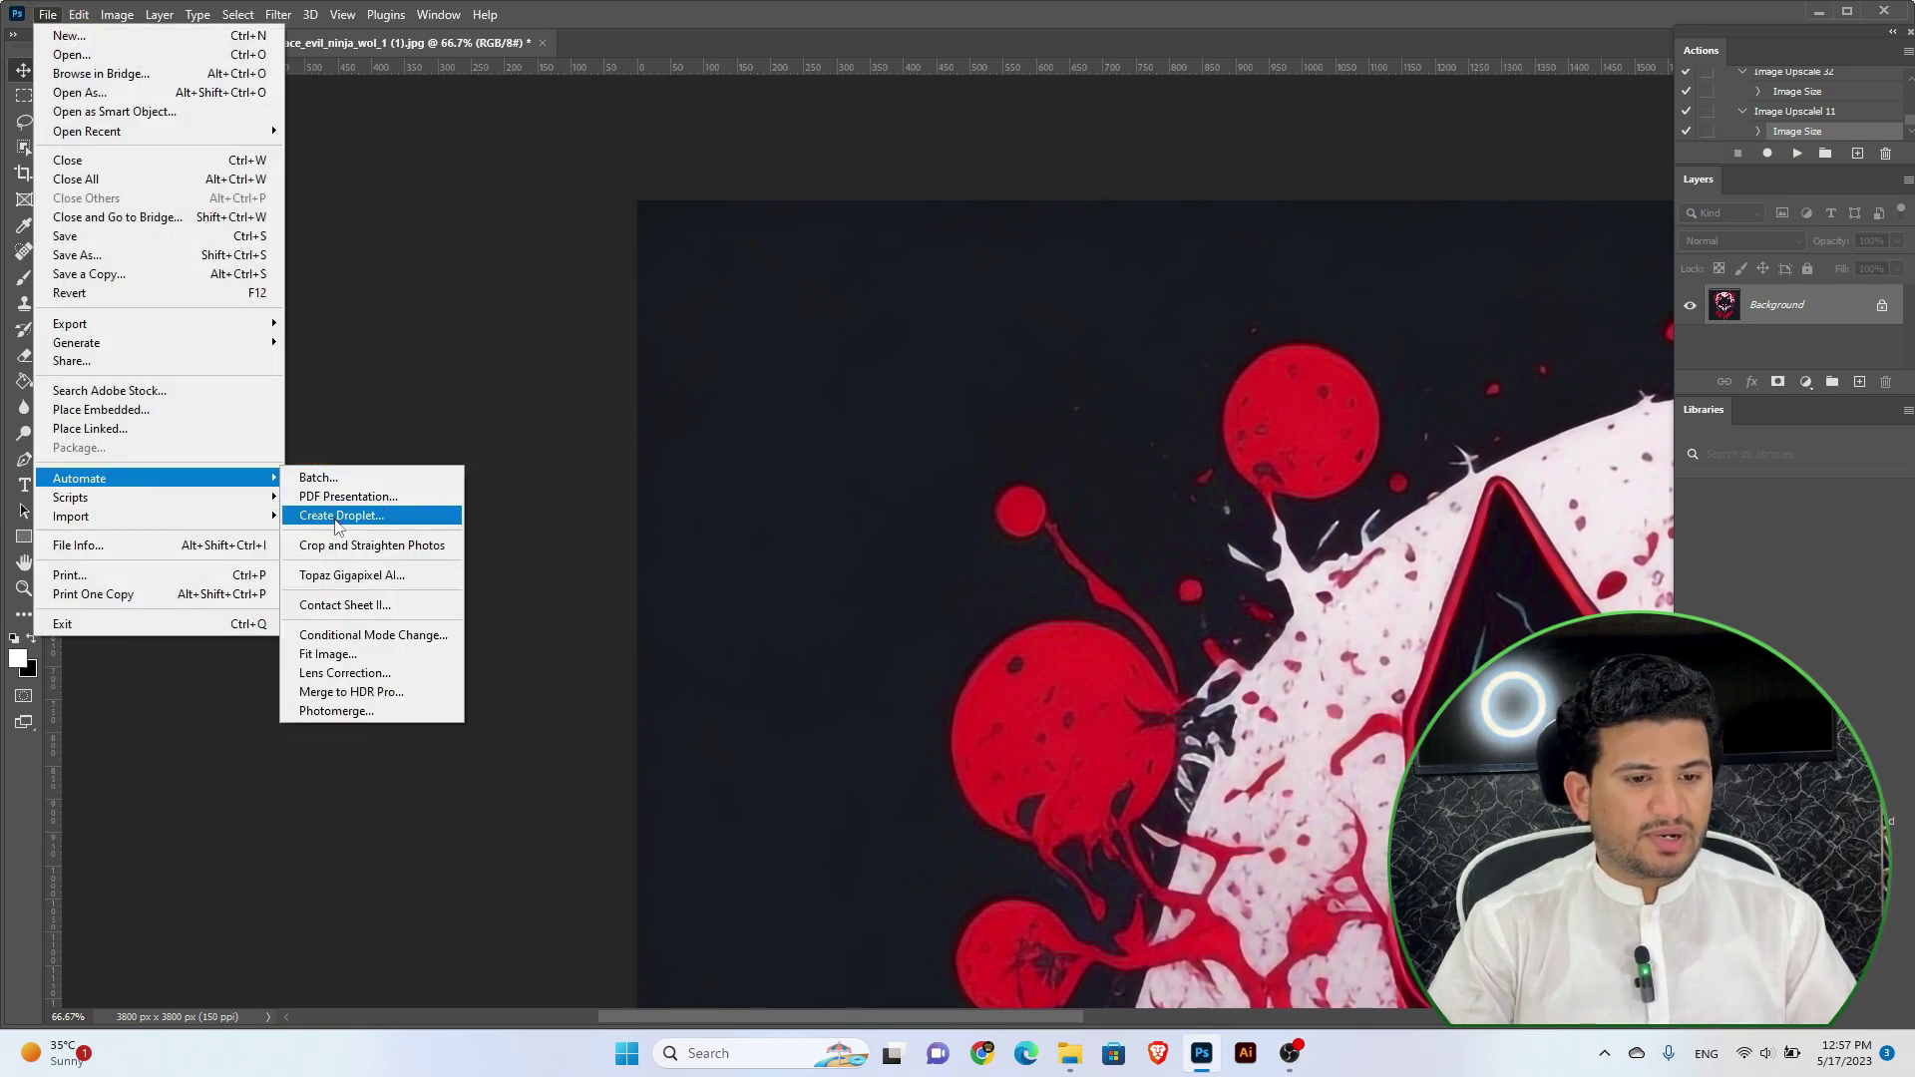
left_click(341, 516)
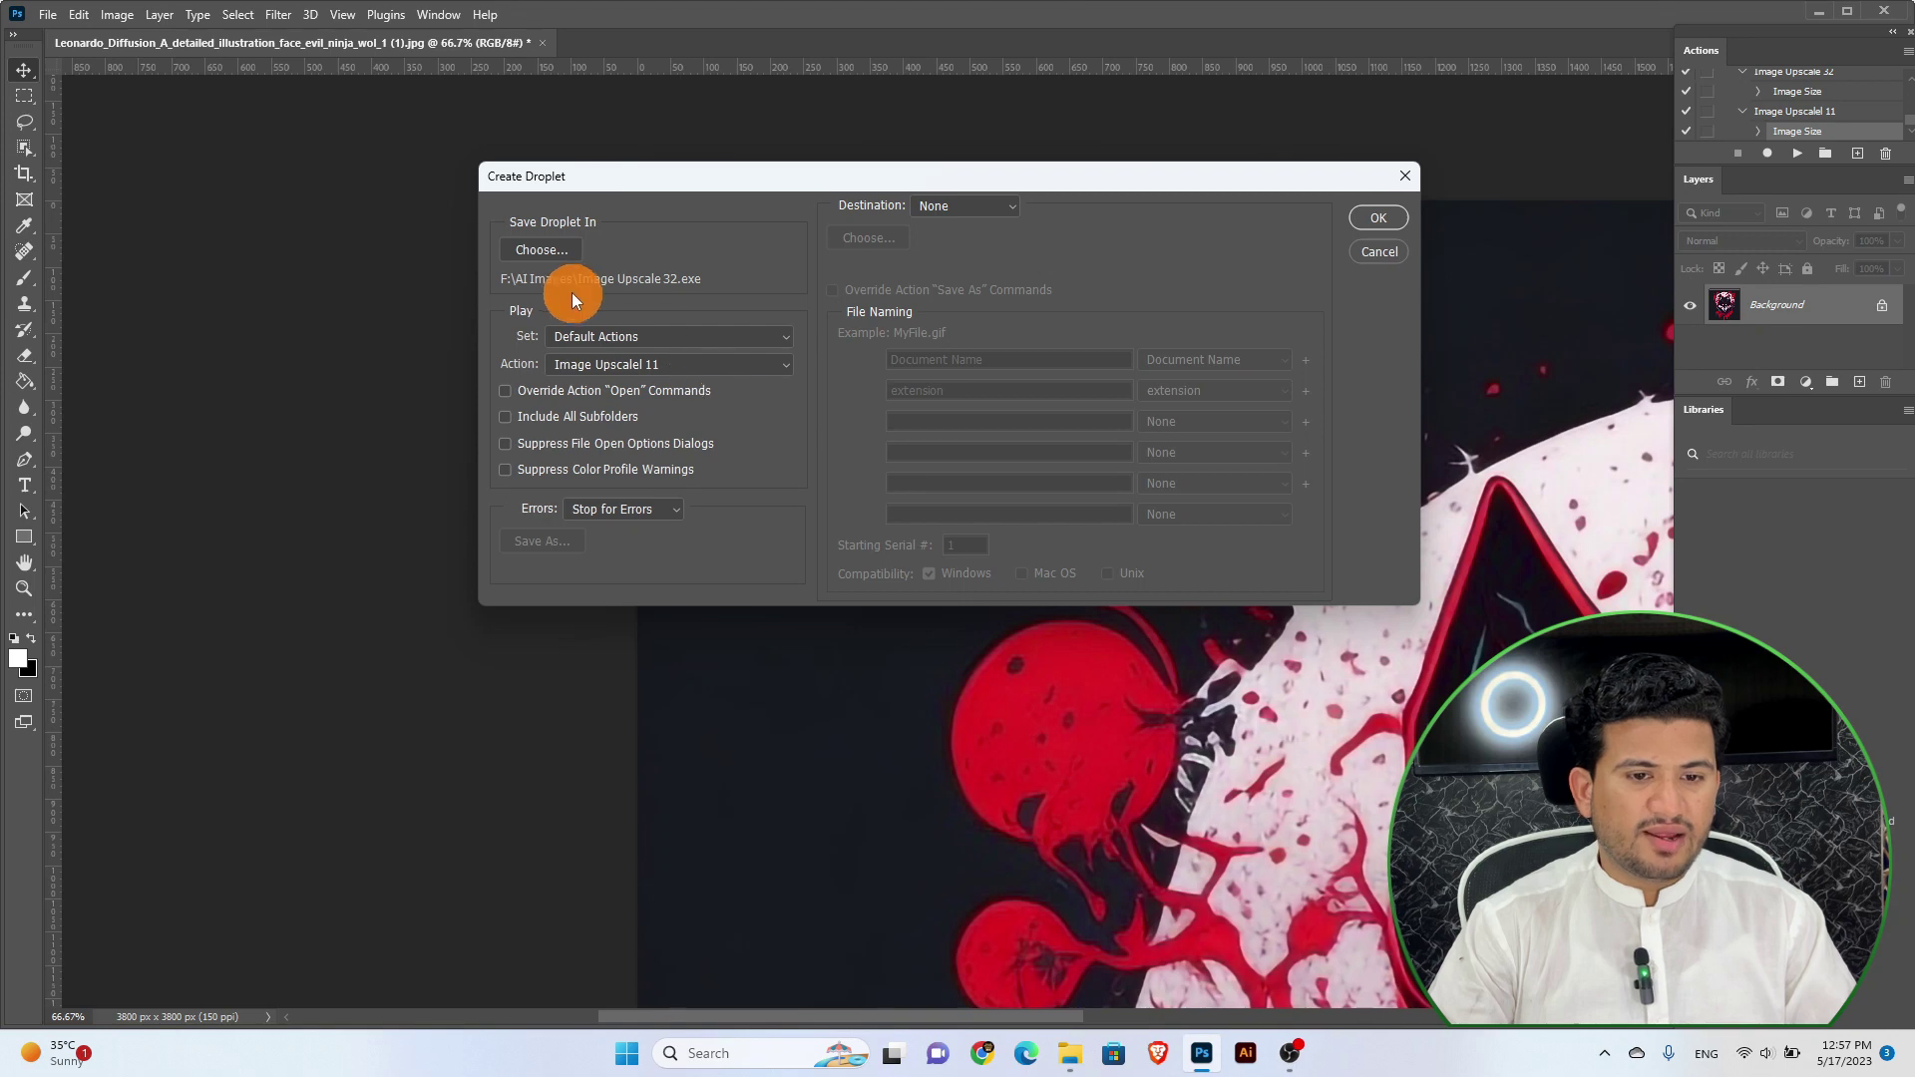
Save the droplet as Image Upscale 11.exe in AI Images, then close the wolf document
left_click(549, 249)
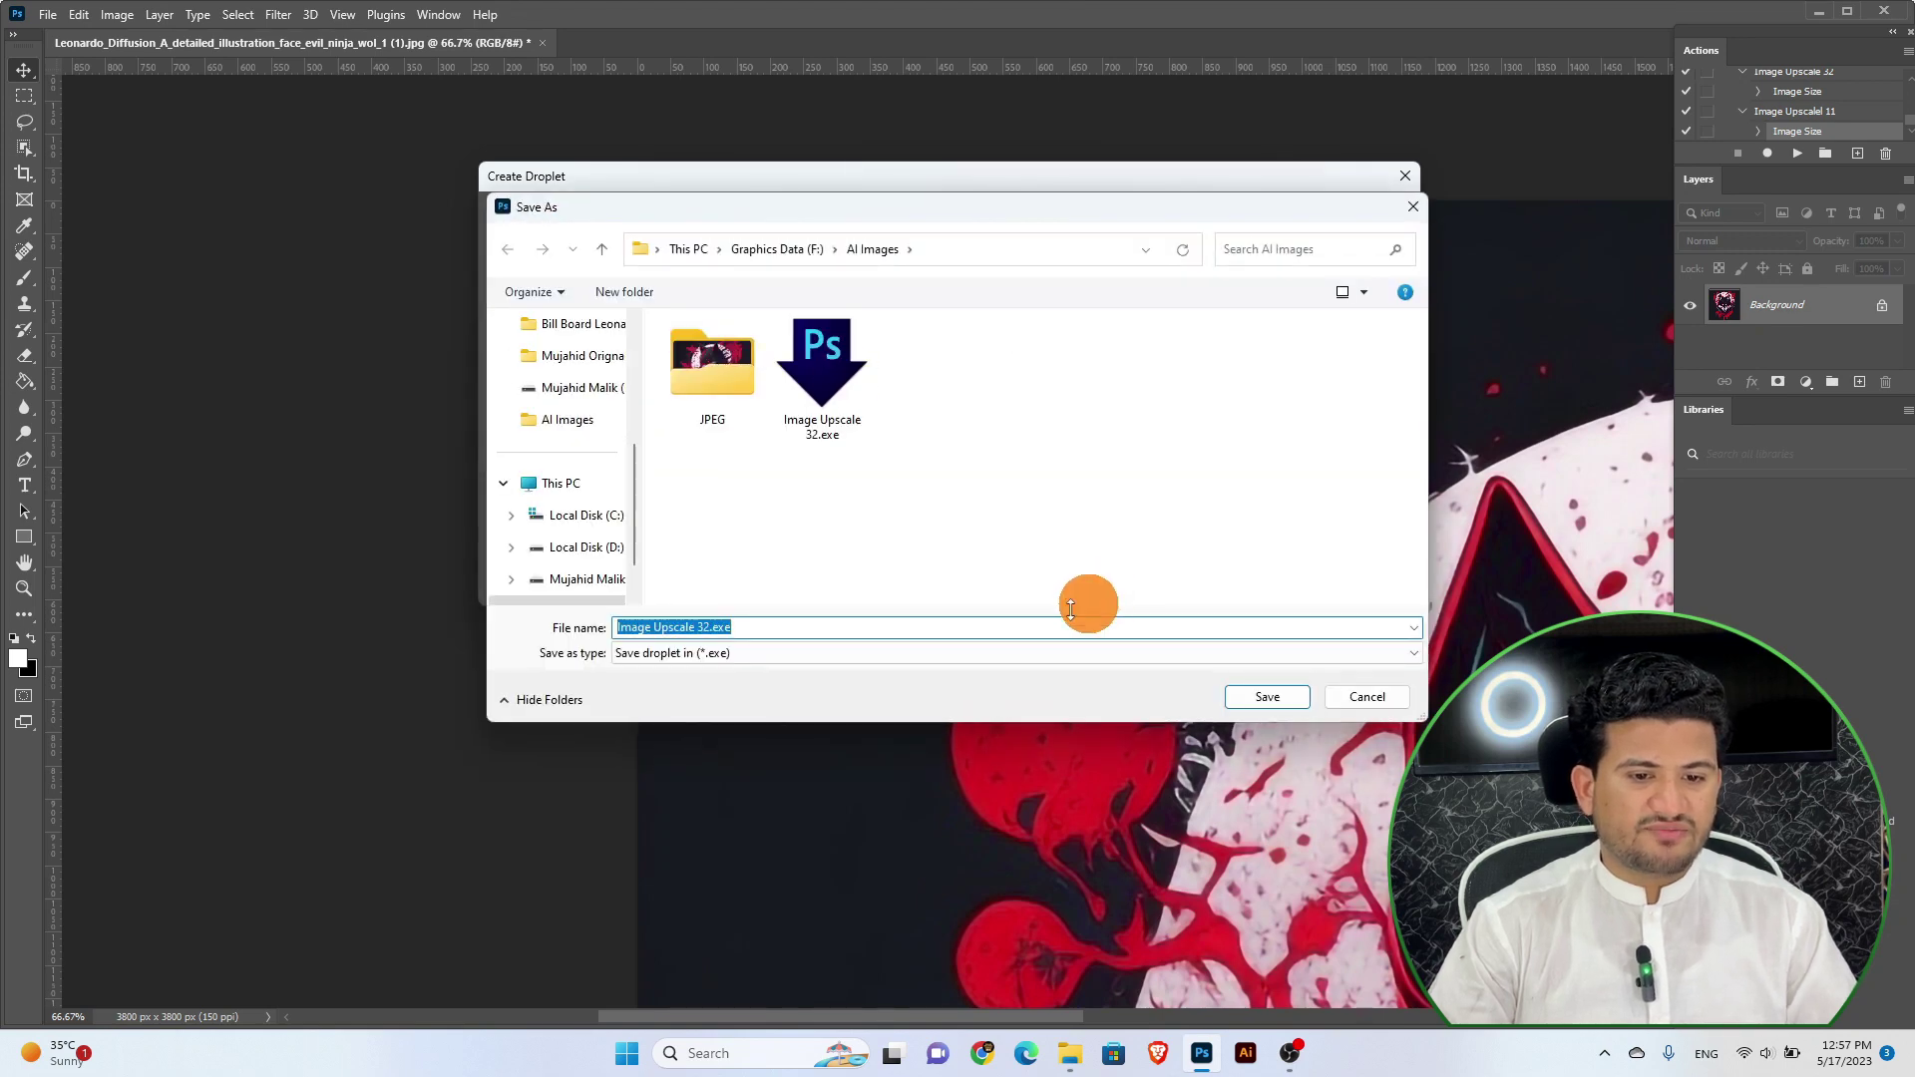
left_click(706, 627)
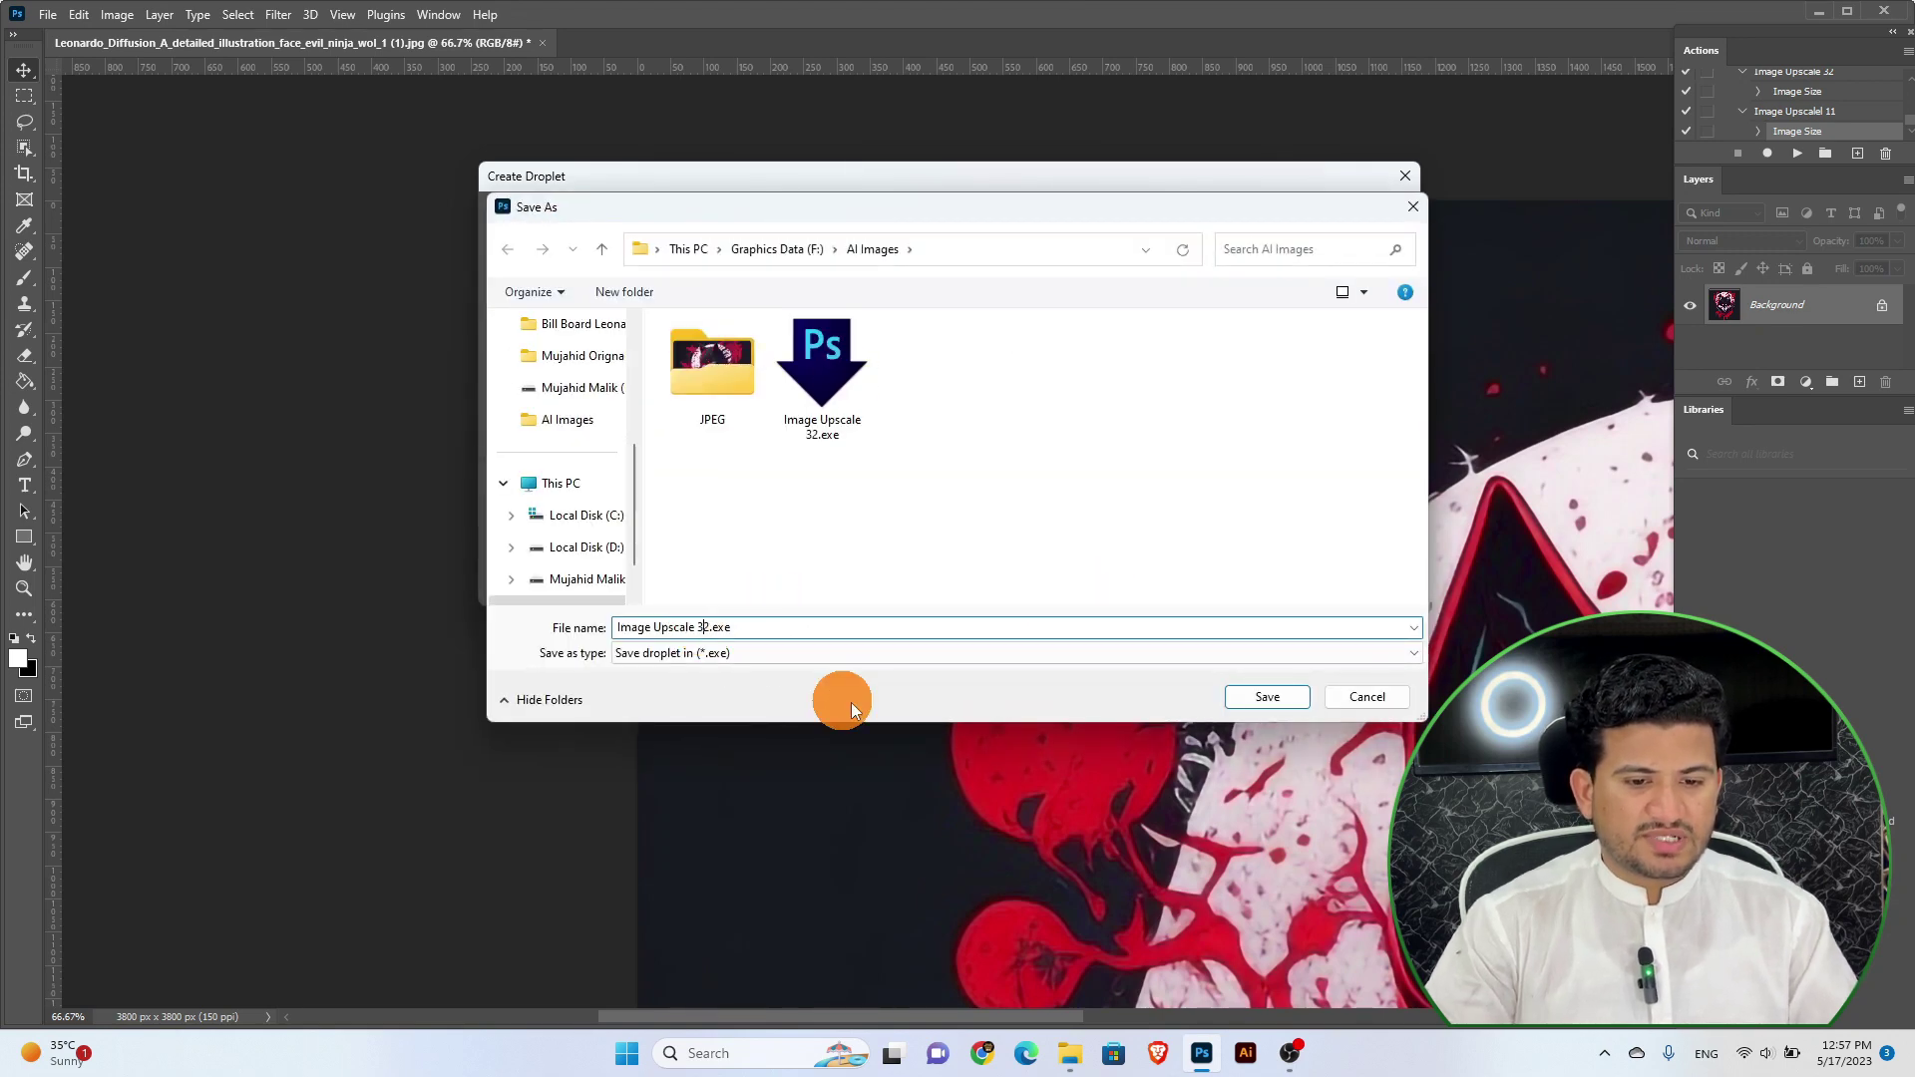
key("BackSpace")
key("BackSpace")
type("11")
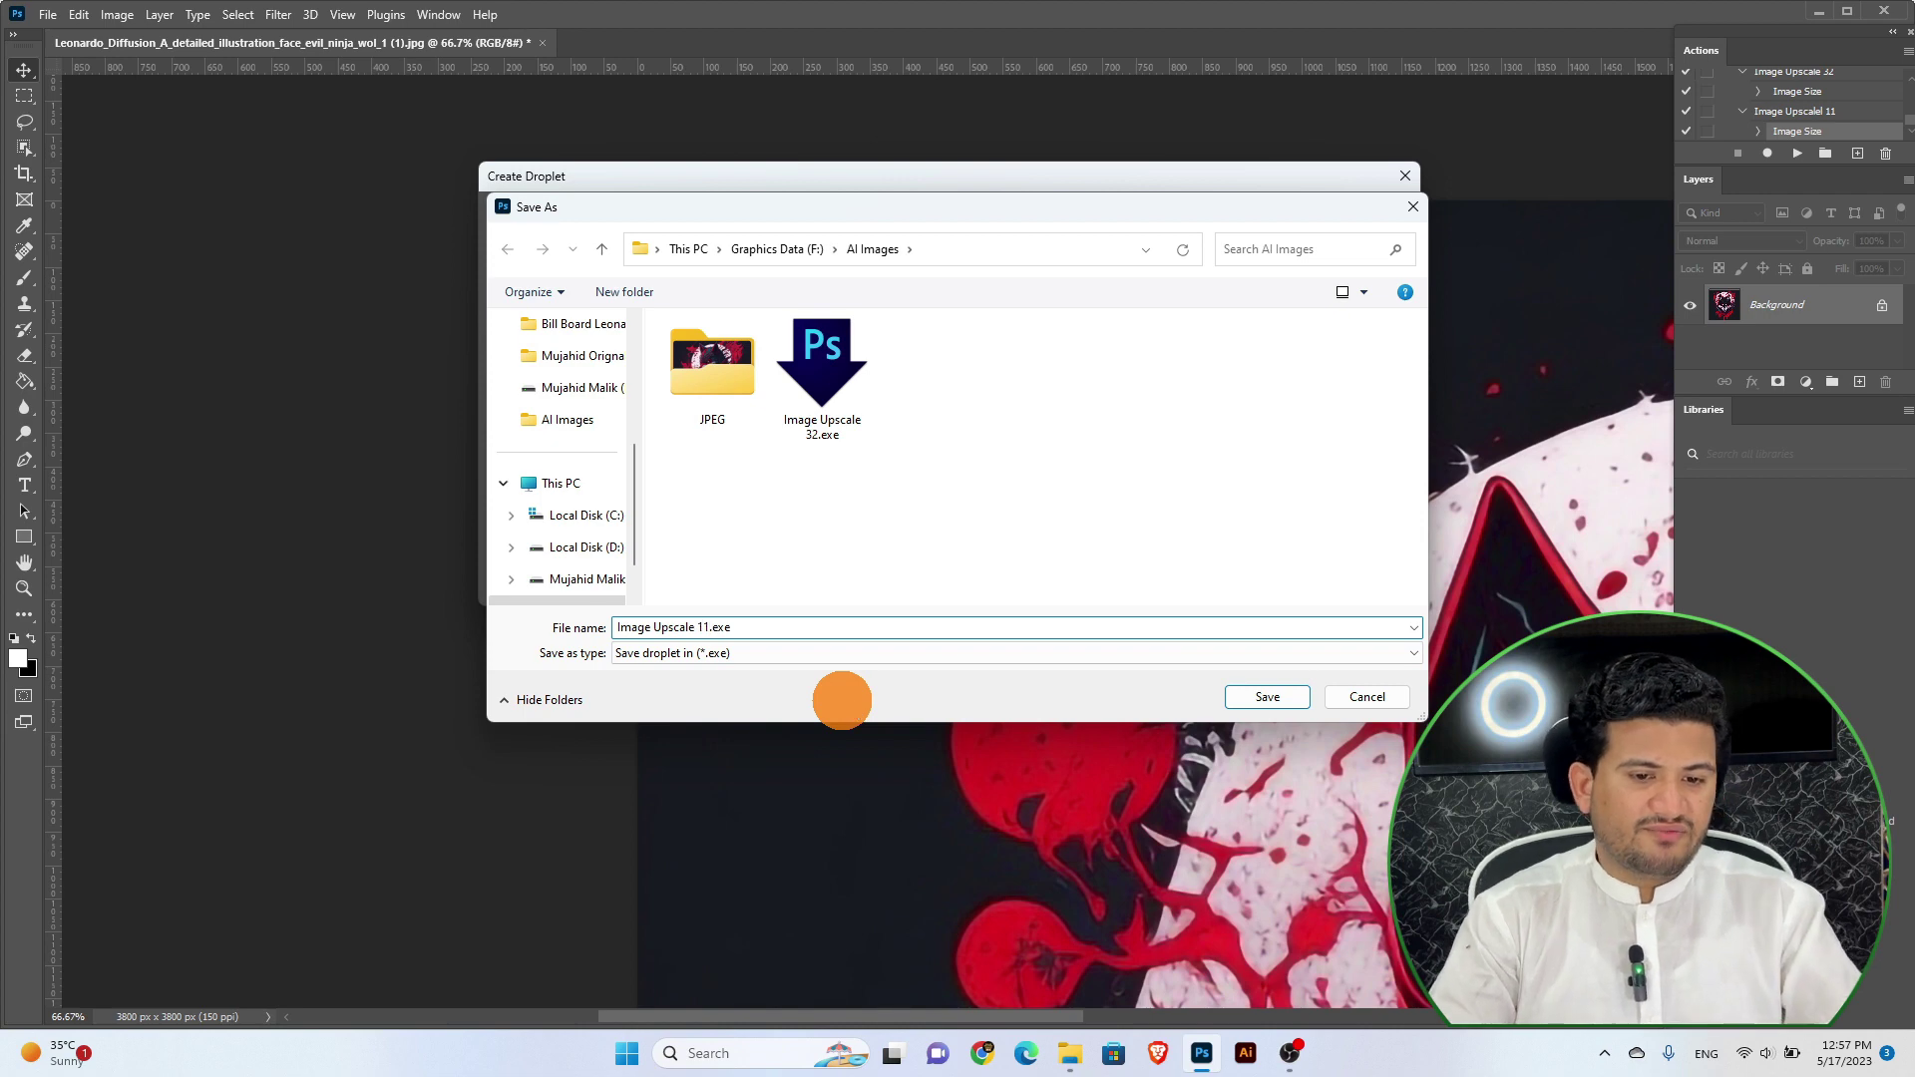
left_click(1267, 700)
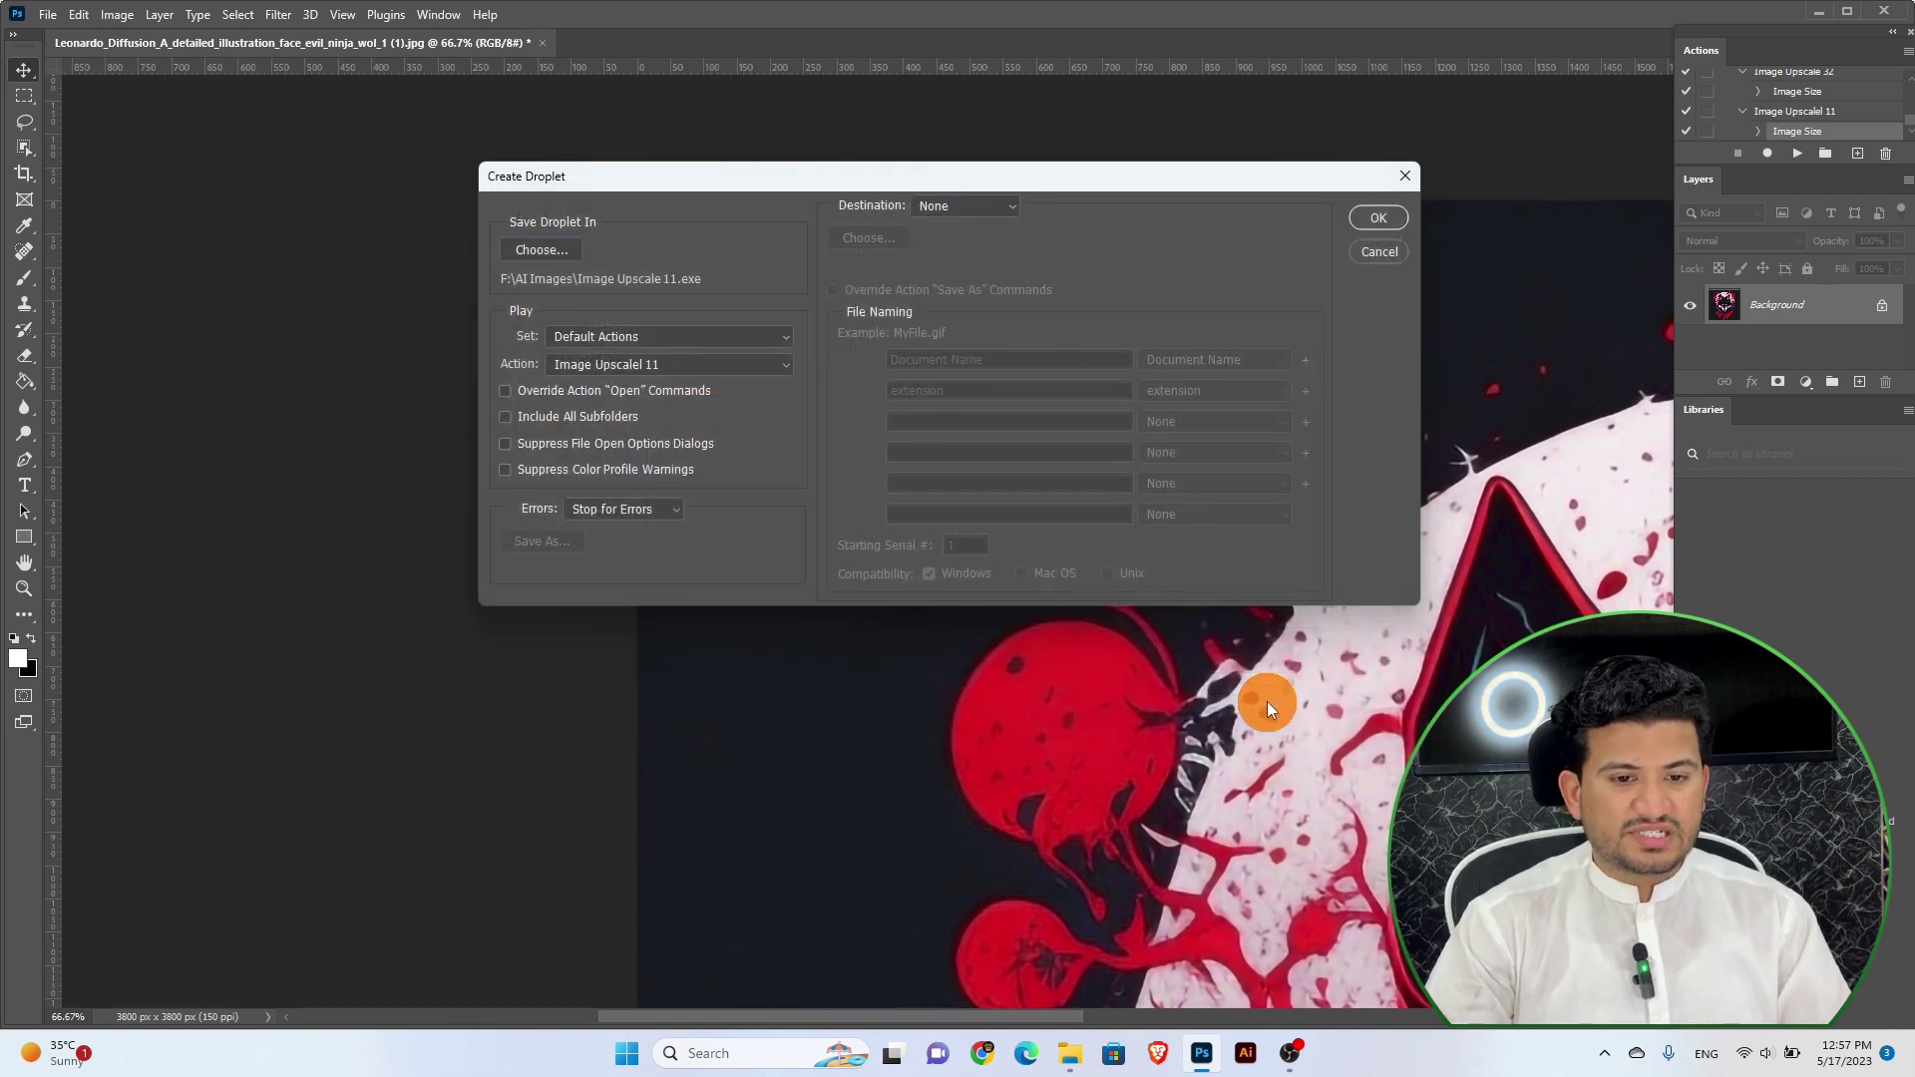
left_click(1390, 216)
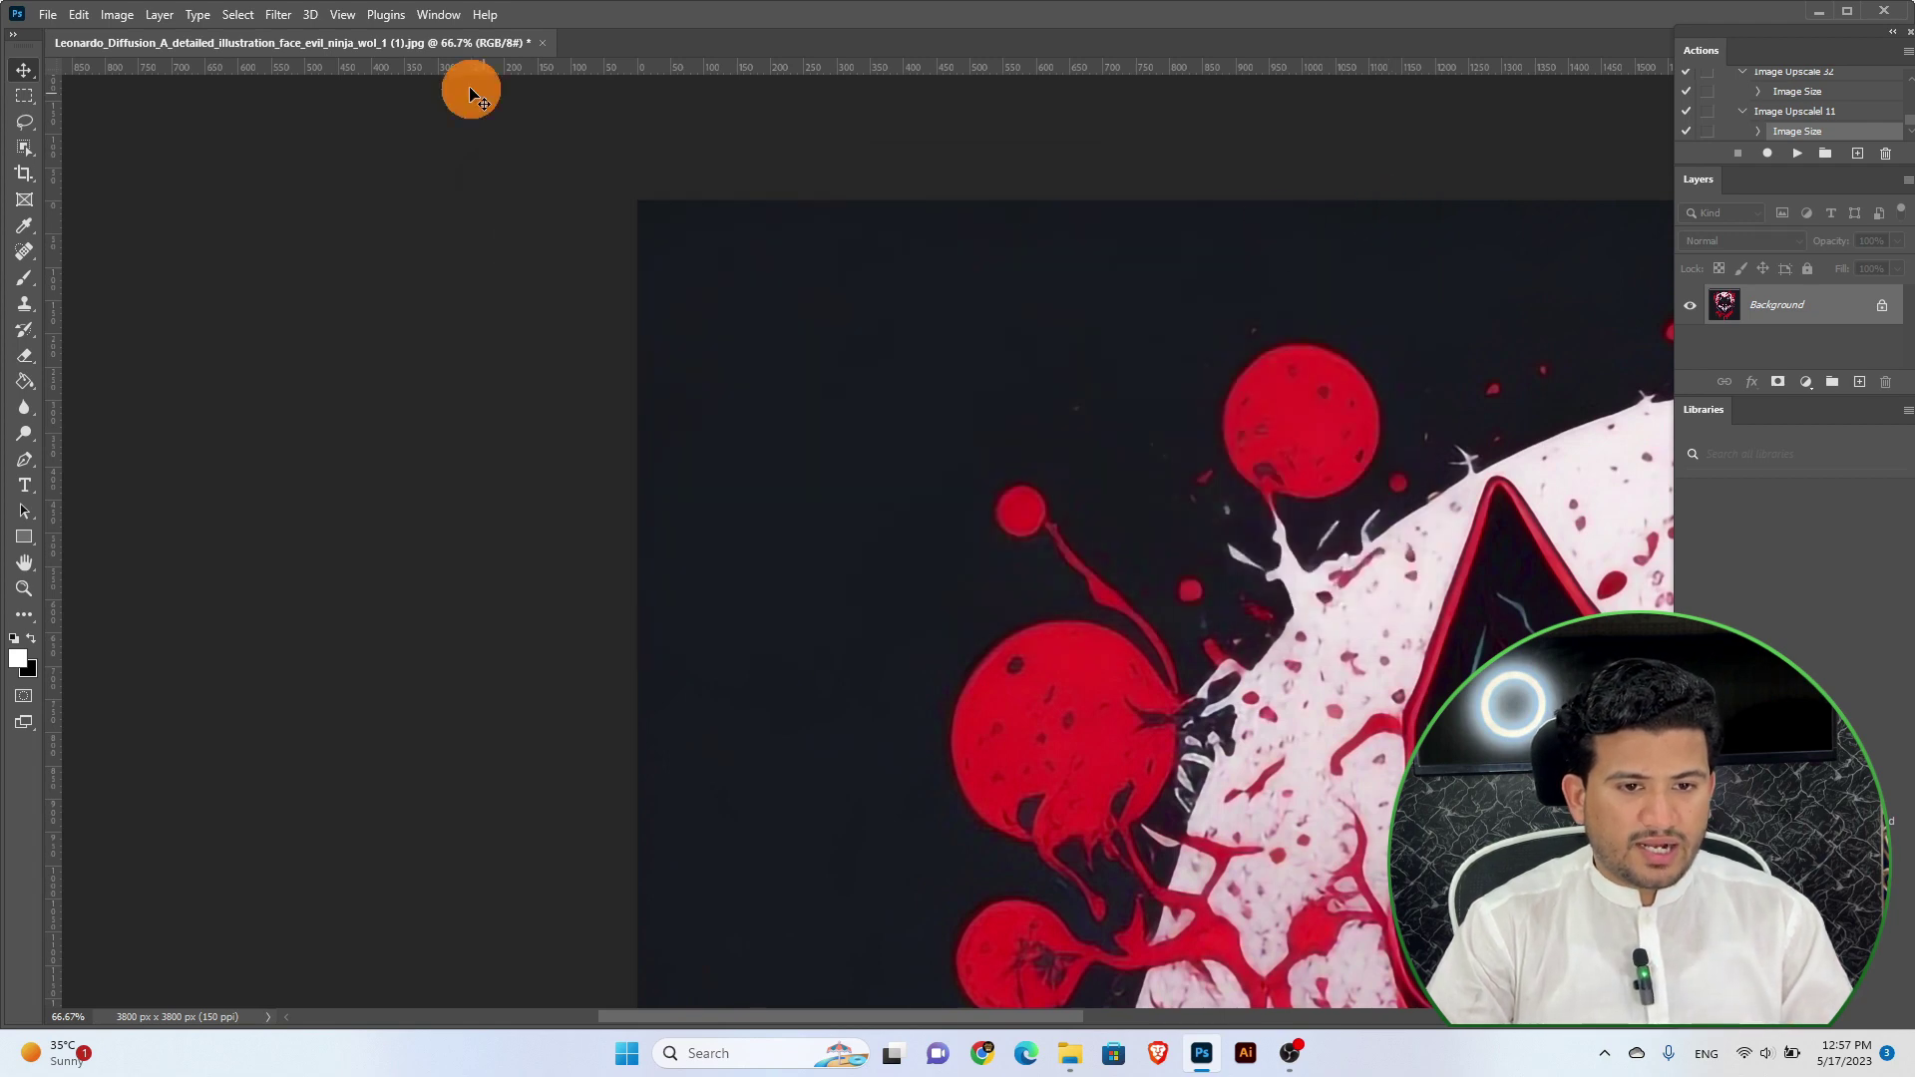
left_click(543, 42)
Discard the wolf document's changes and drag four wolf illustrations onto the Image Upscale 11 droplet
left_click(950, 393)
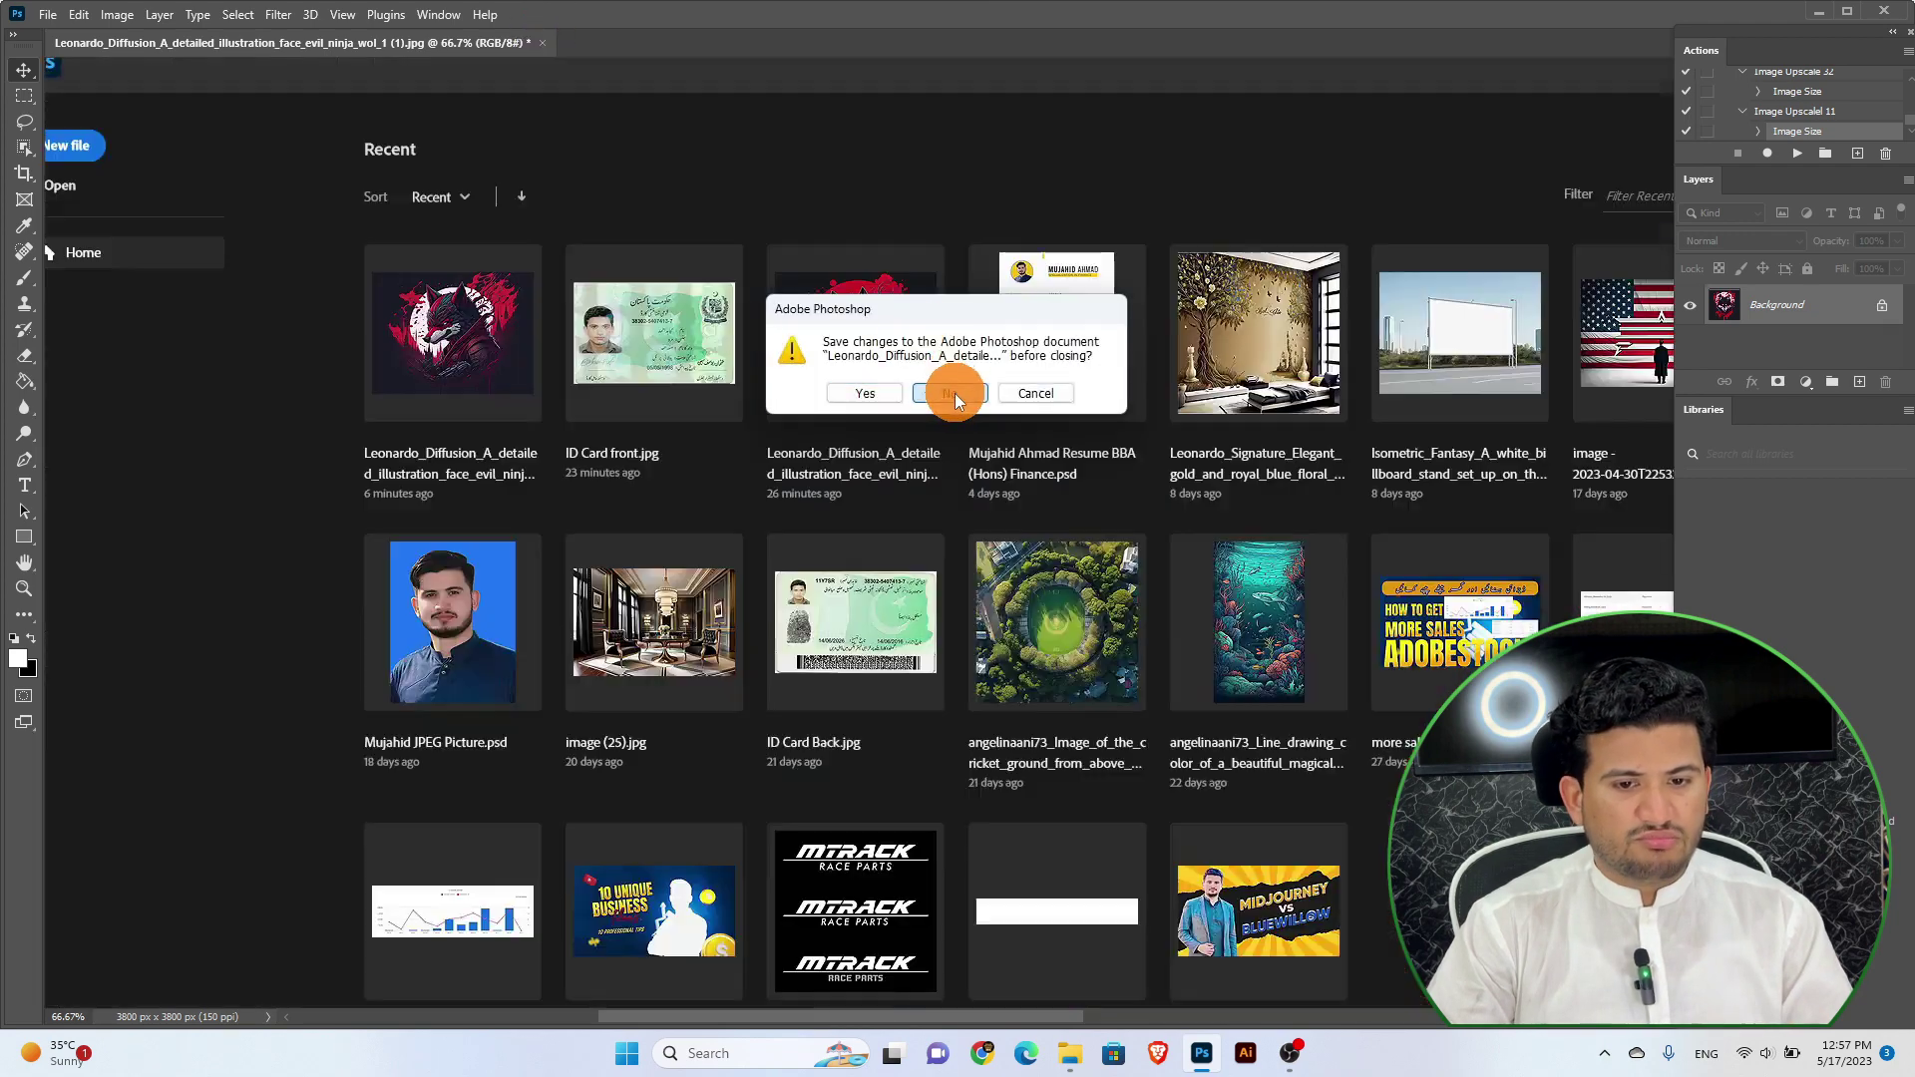
left_click(1066, 1064)
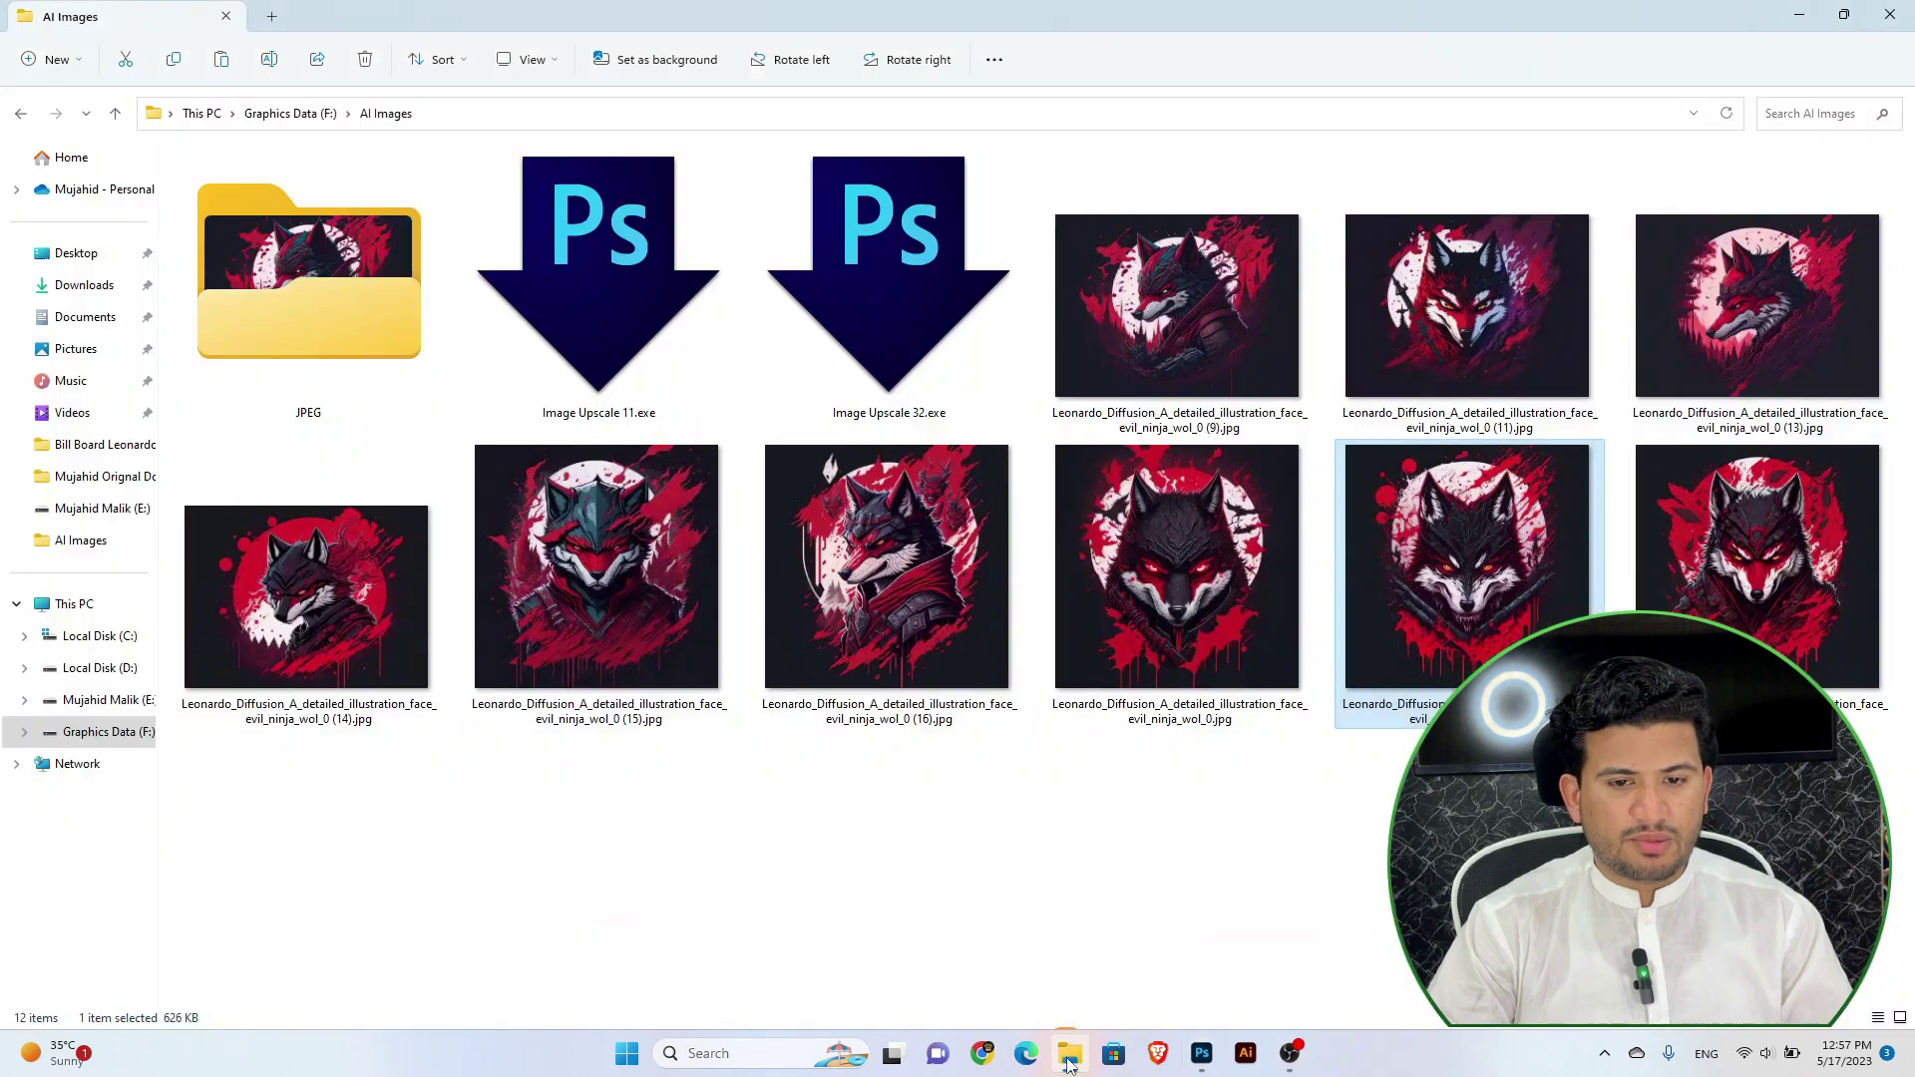
left_click(650, 331)
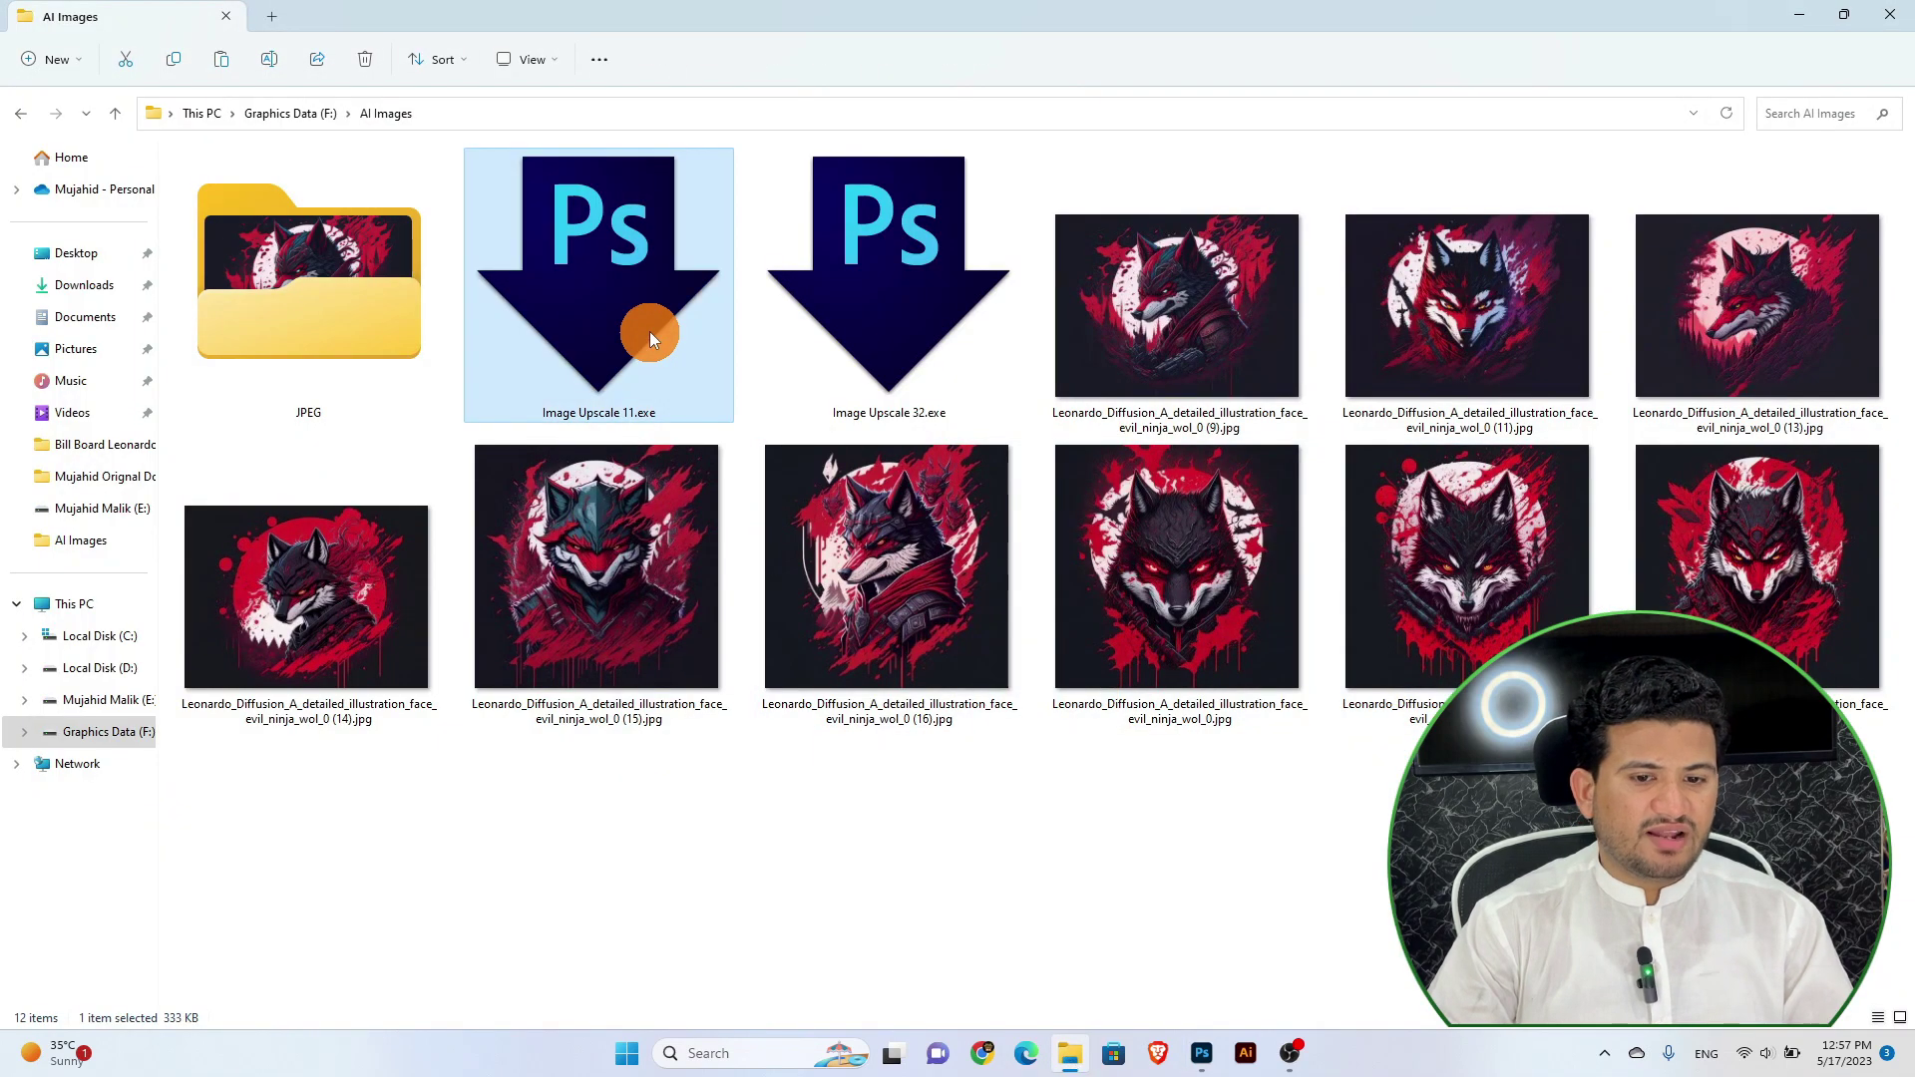
mouse_move(1795, 658)
left_mouse_down()
mouse_move(1702, 619)
mouse_move(917, 559)
mouse_move(637, 407)
mouse_move(601, 315)
left_mouse_up()
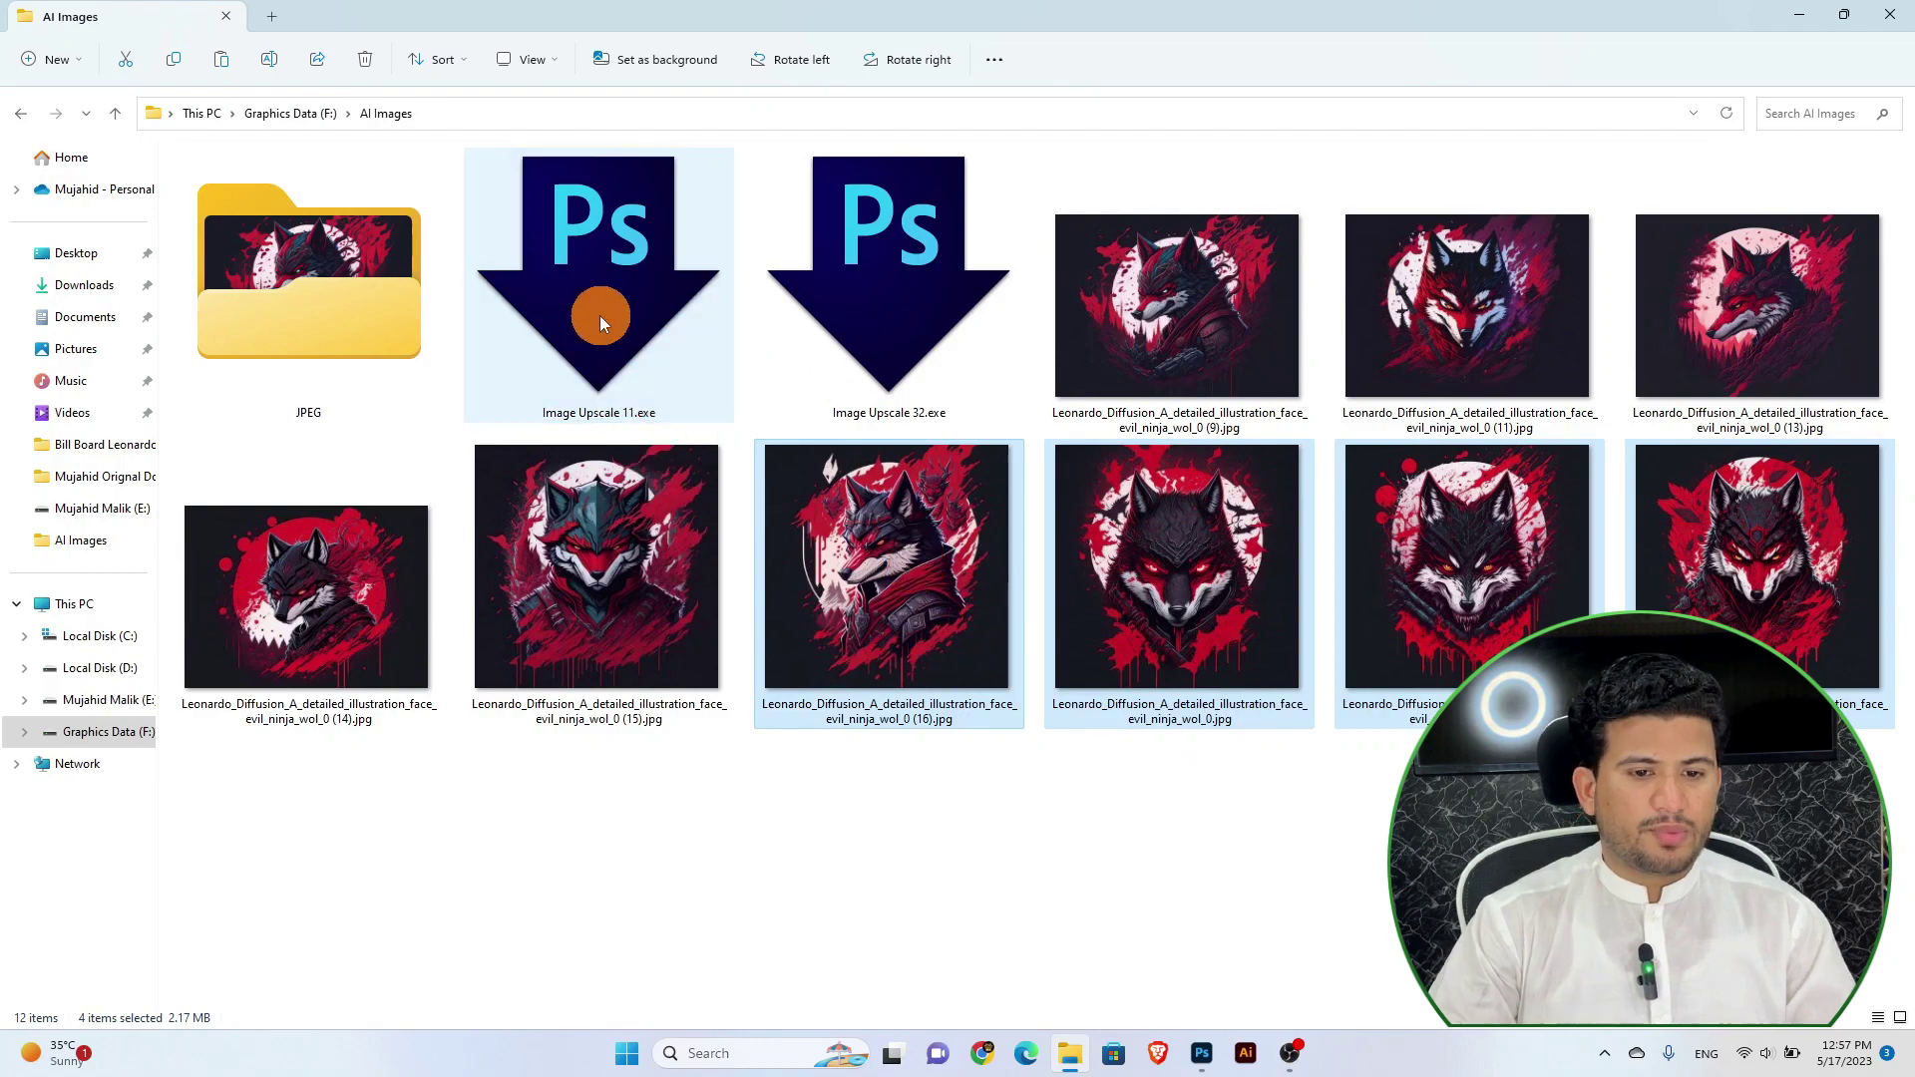
Save the open upscaled wolf images as quality-10 JPEGs using Image Processor
left_click(1203, 1053)
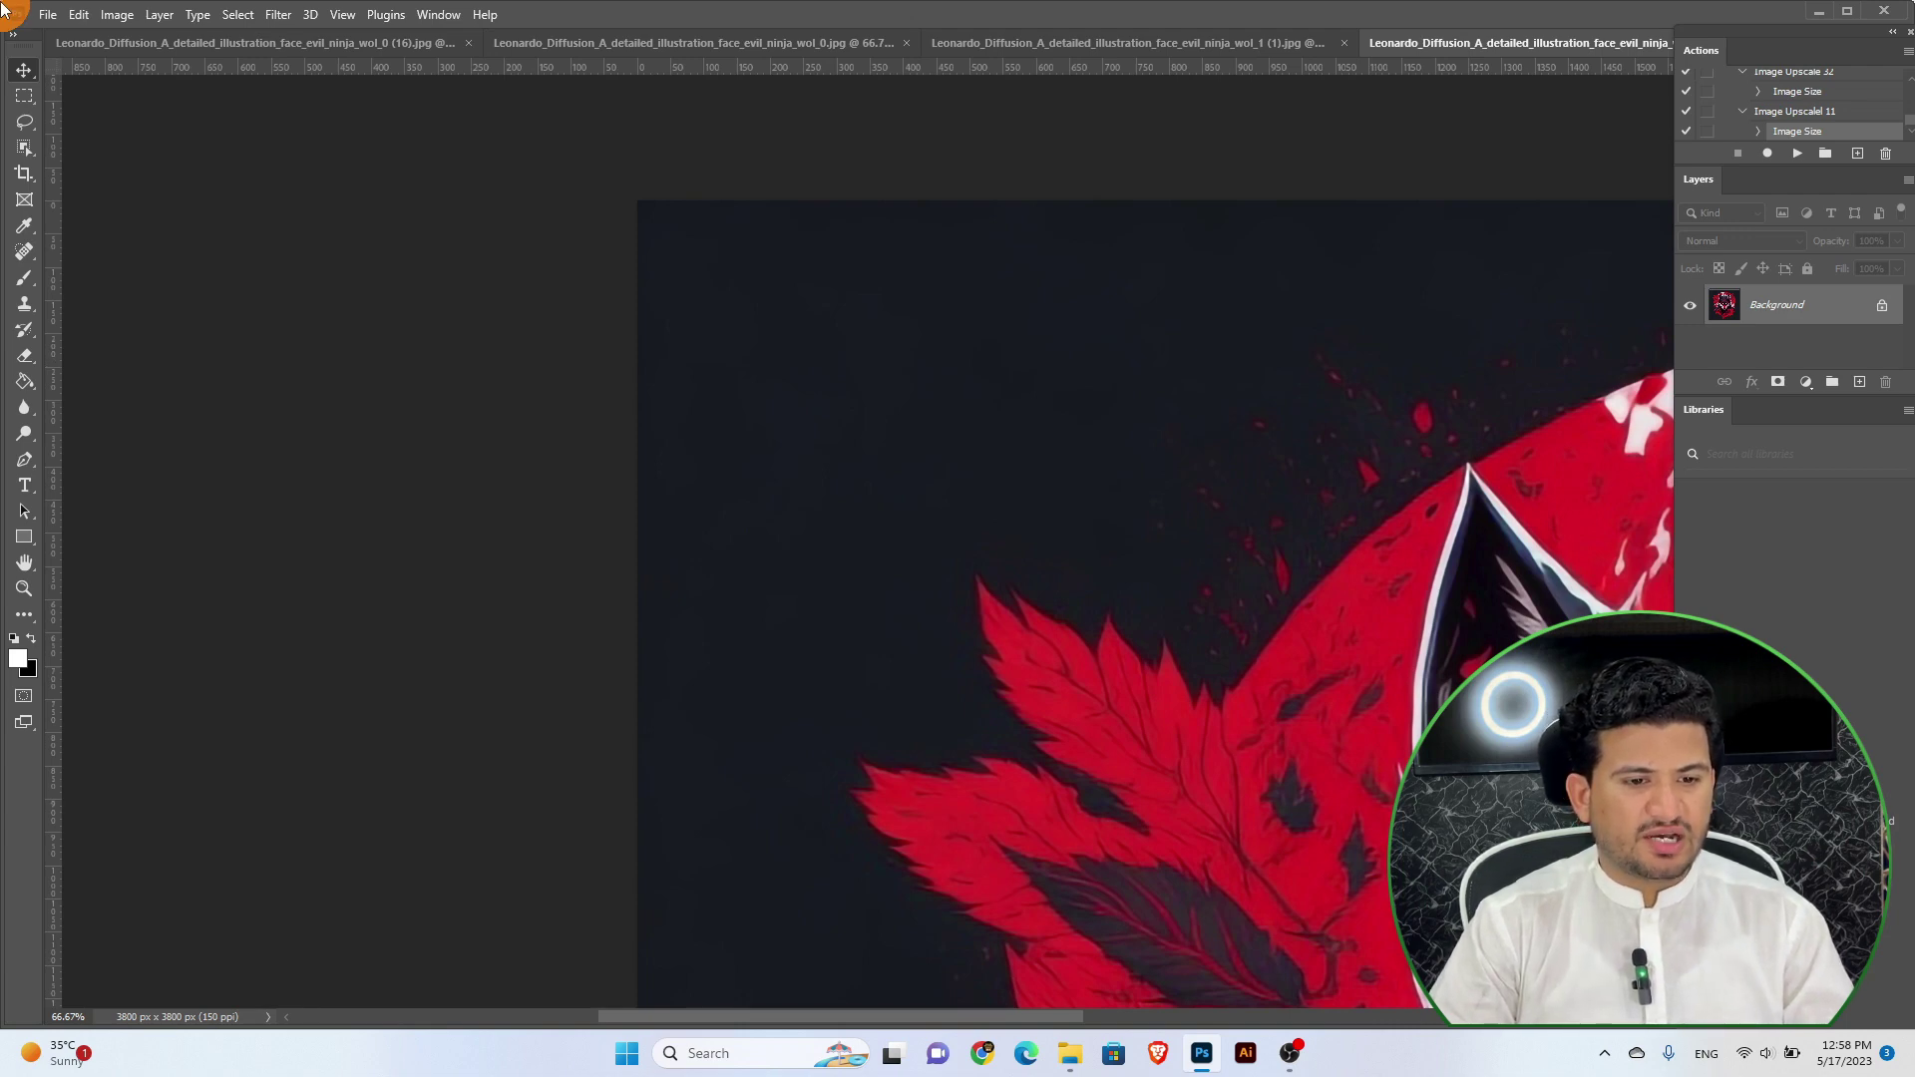
left_click(47, 14)
left_click(357, 498)
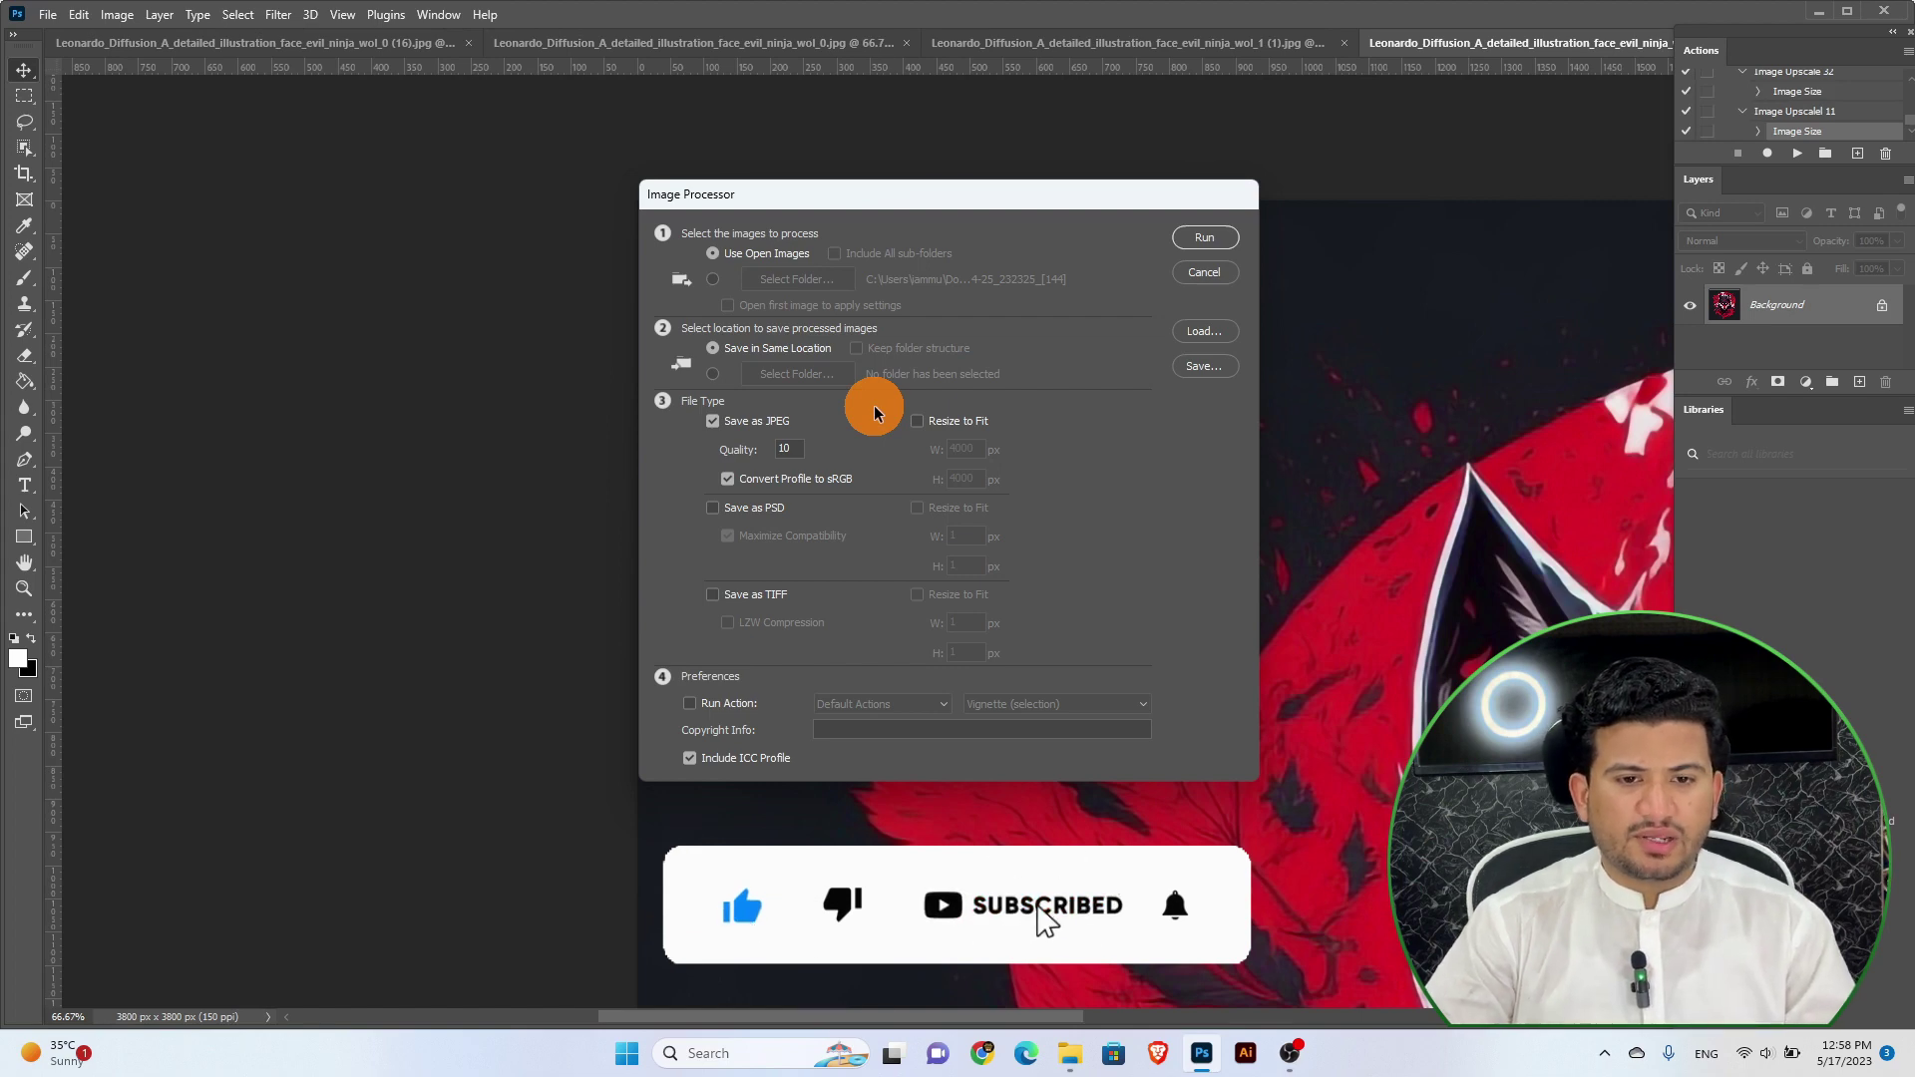
left_click(1207, 236)
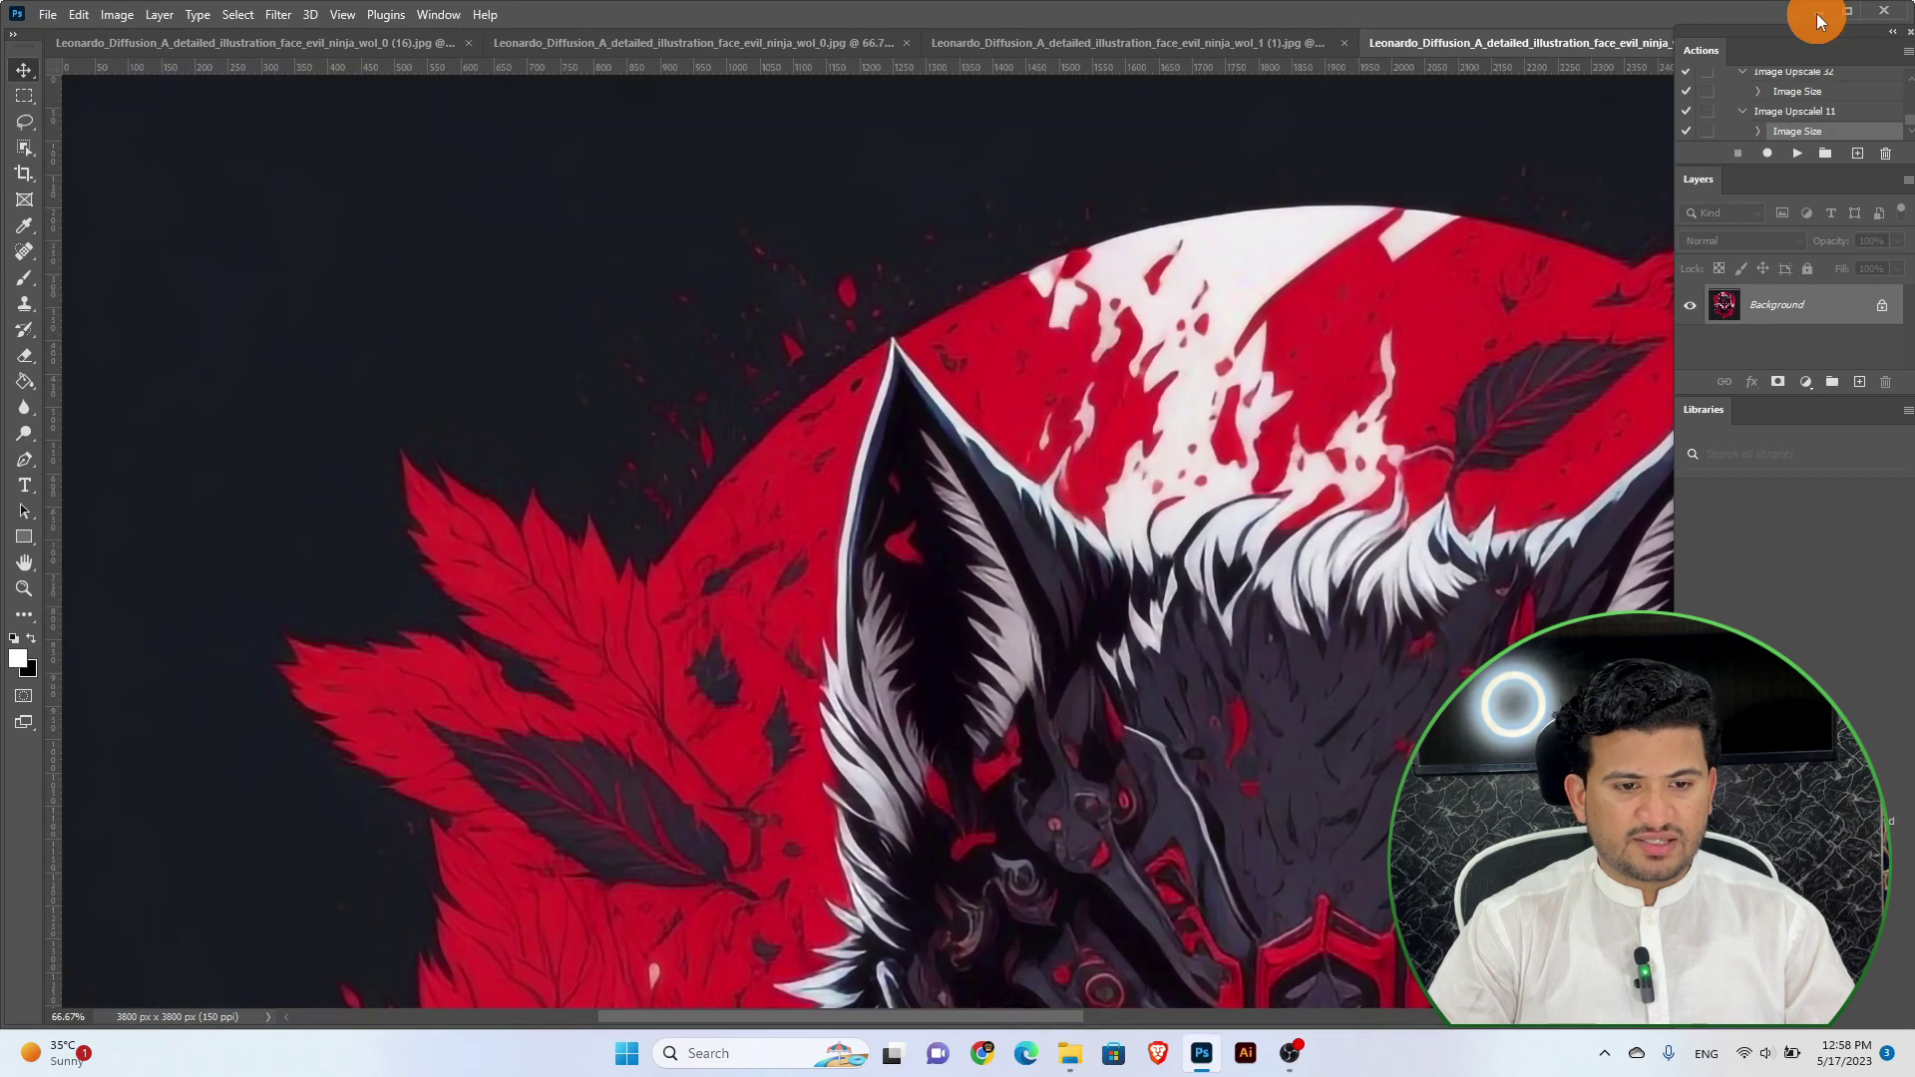
Open the JPEG subfolder and display its images as large icons
left_click(1817, 20)
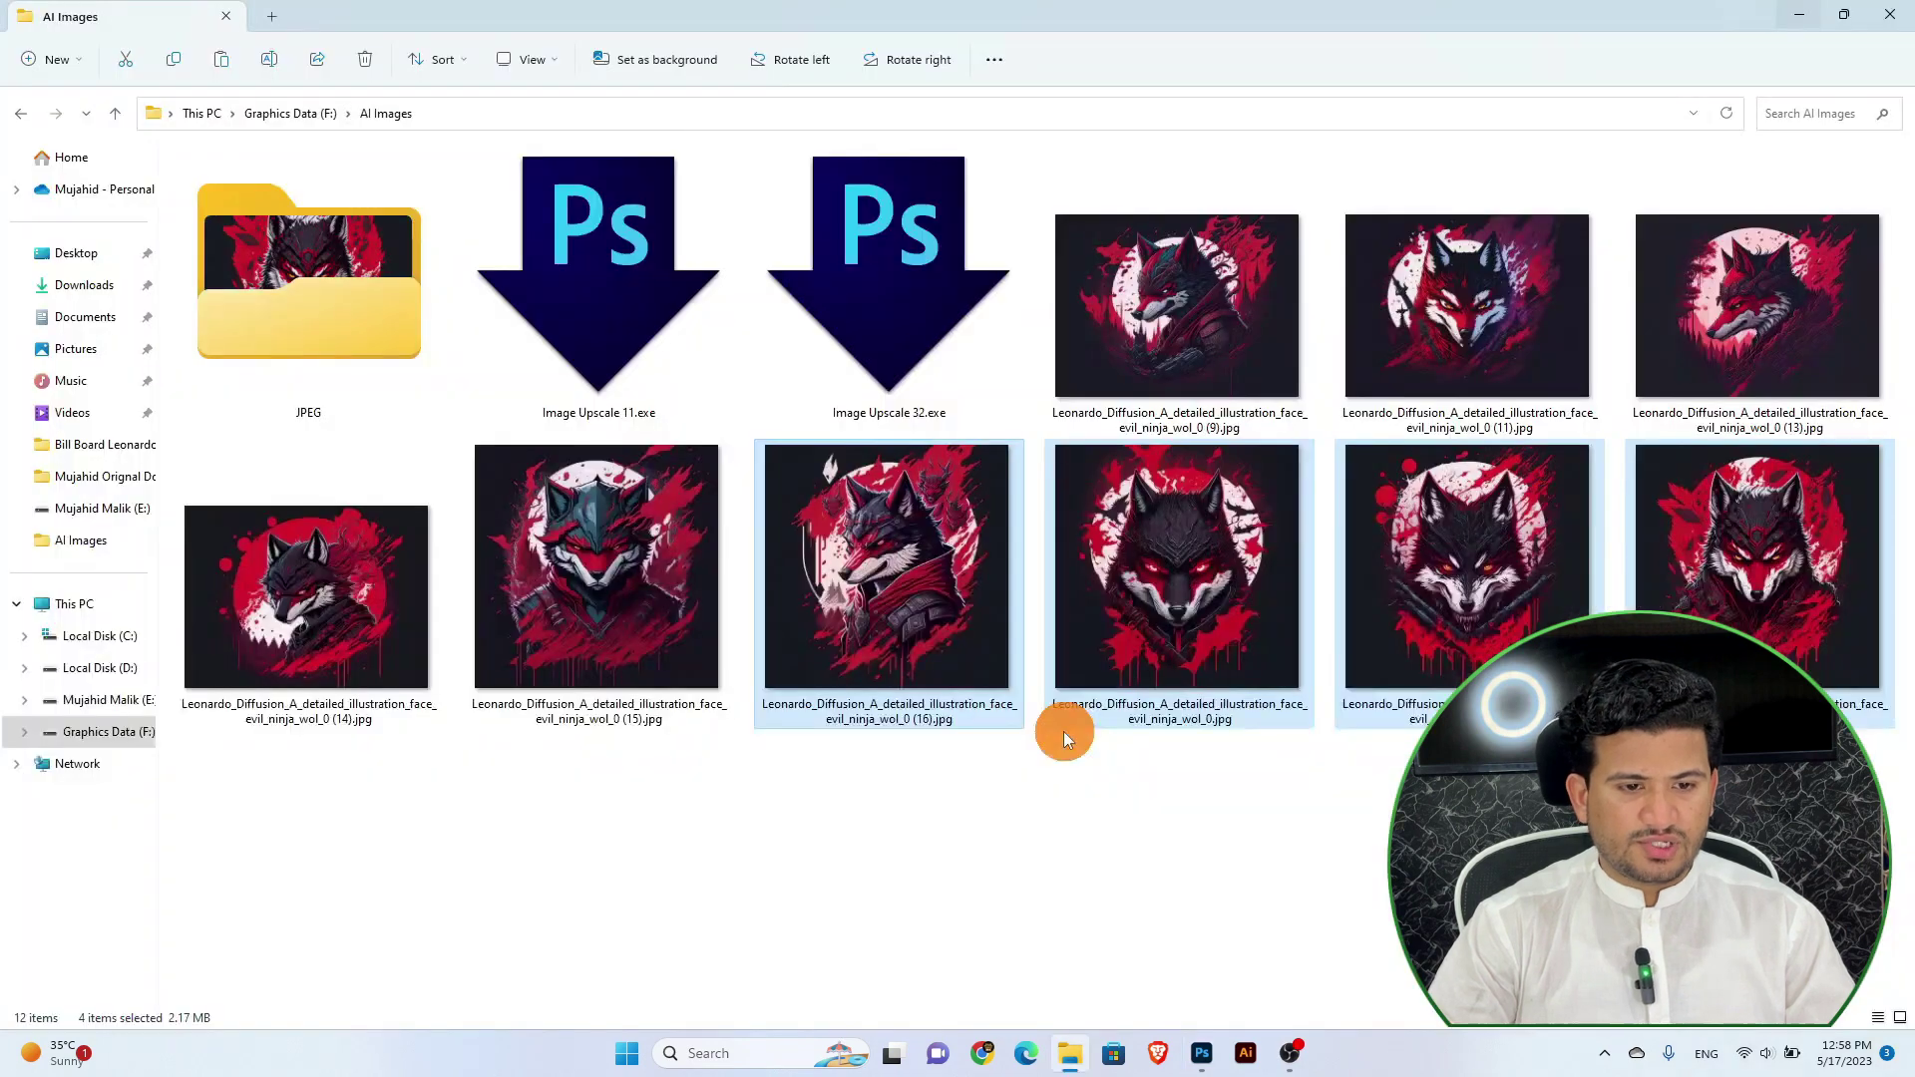
double_click(308, 279)
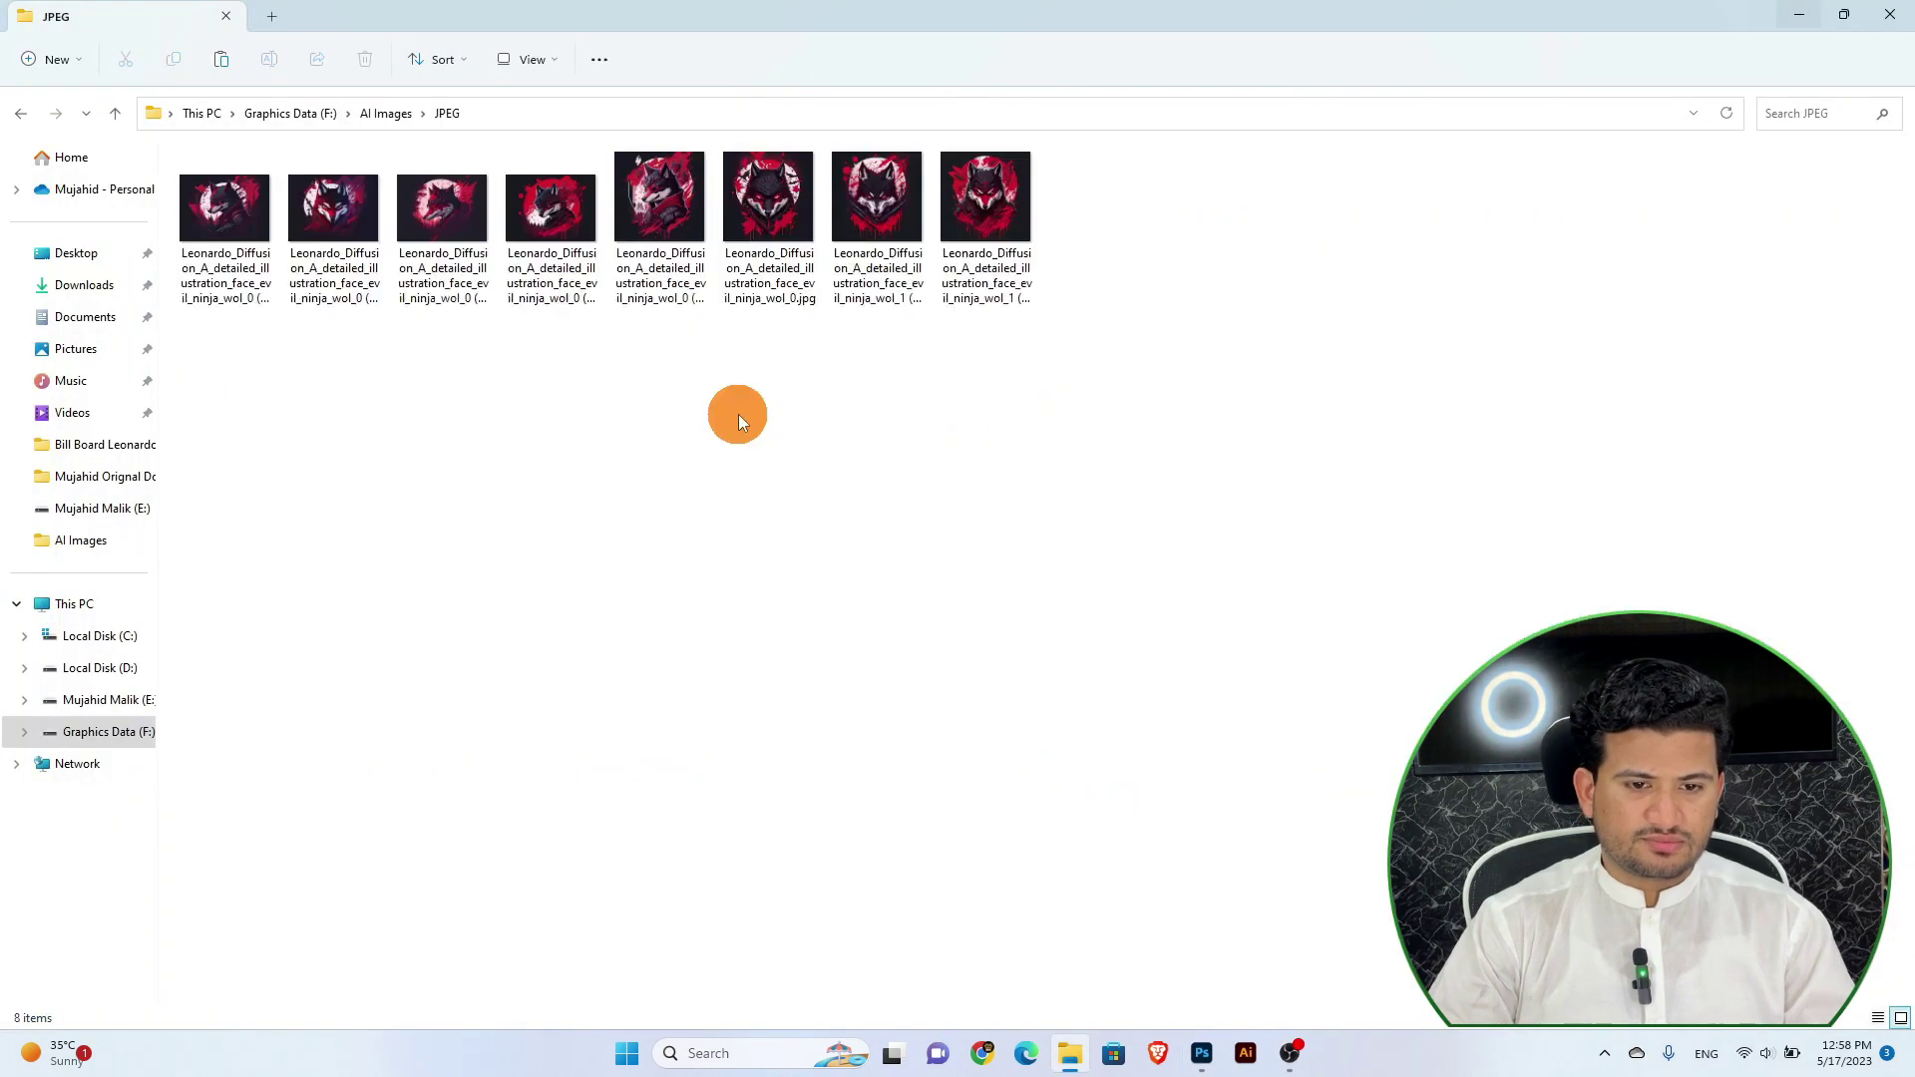
left_click(681, 265)
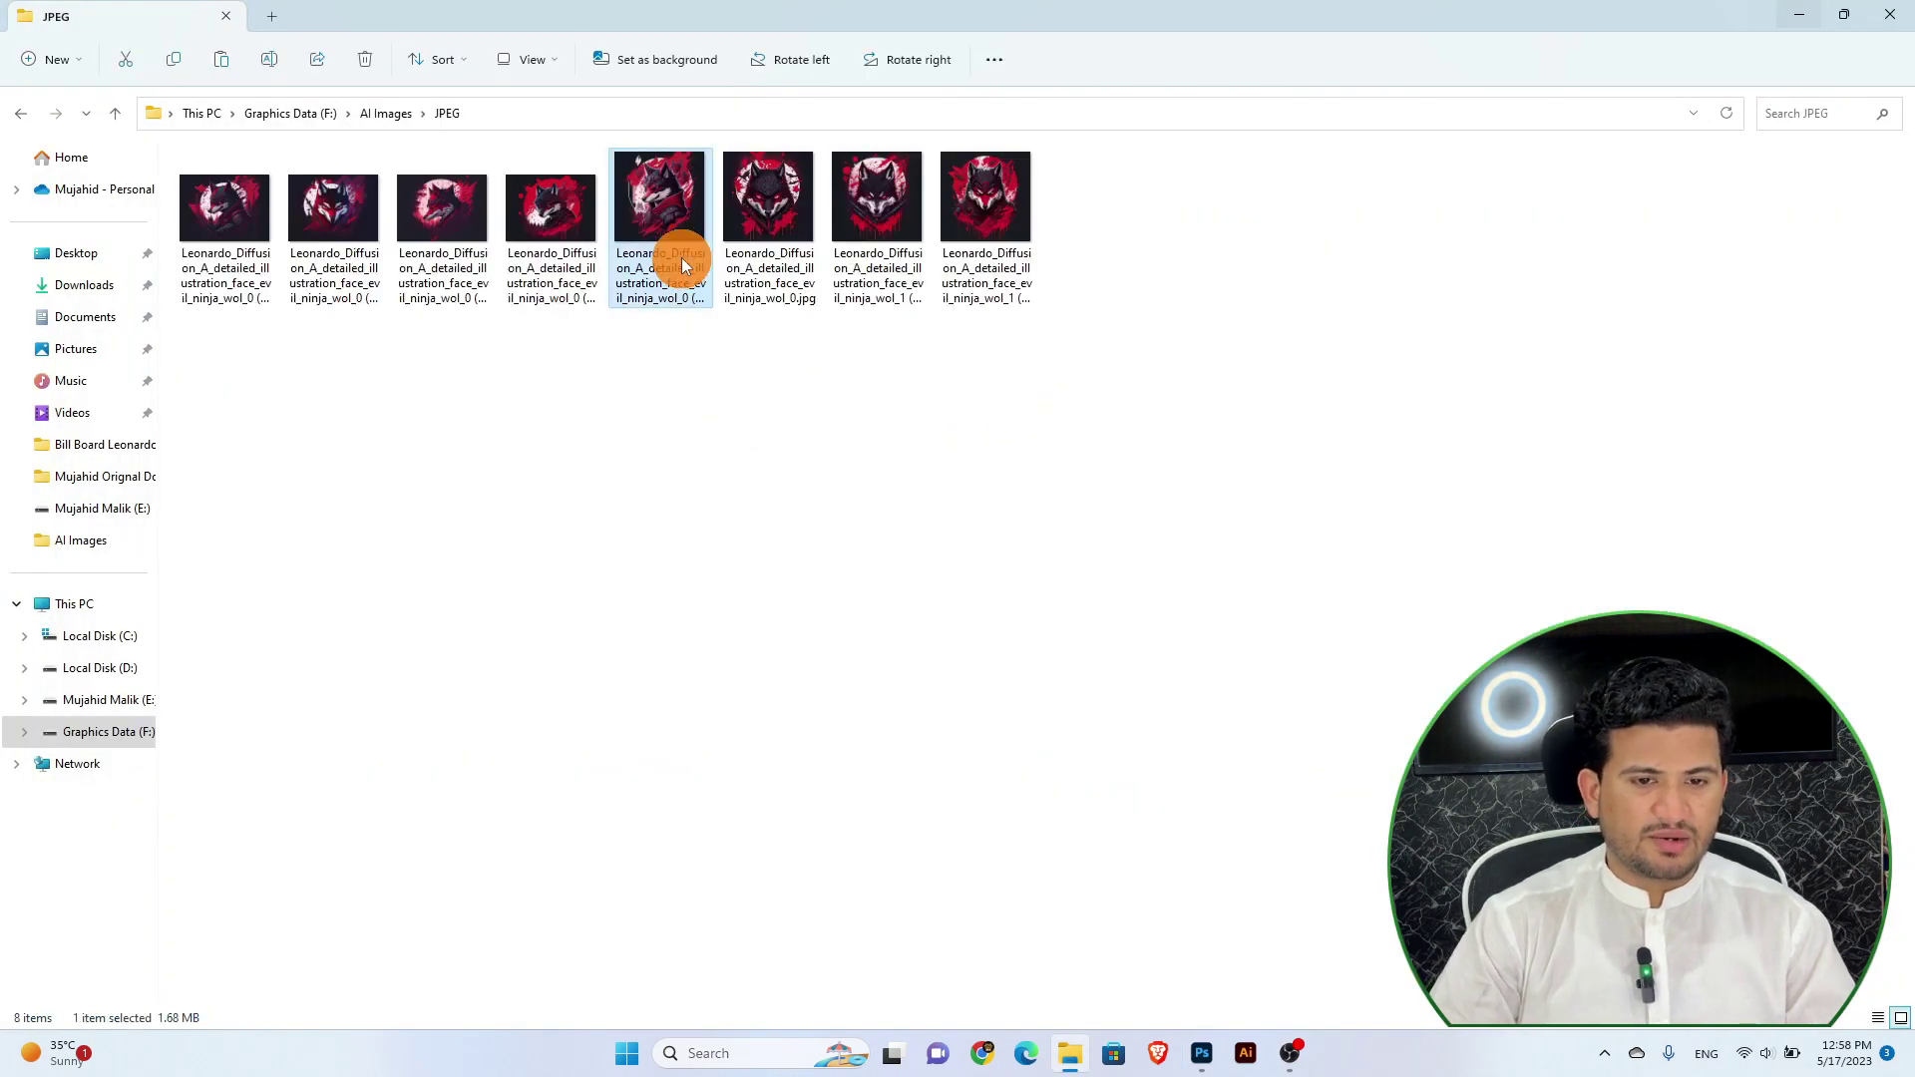
right_click(836, 466)
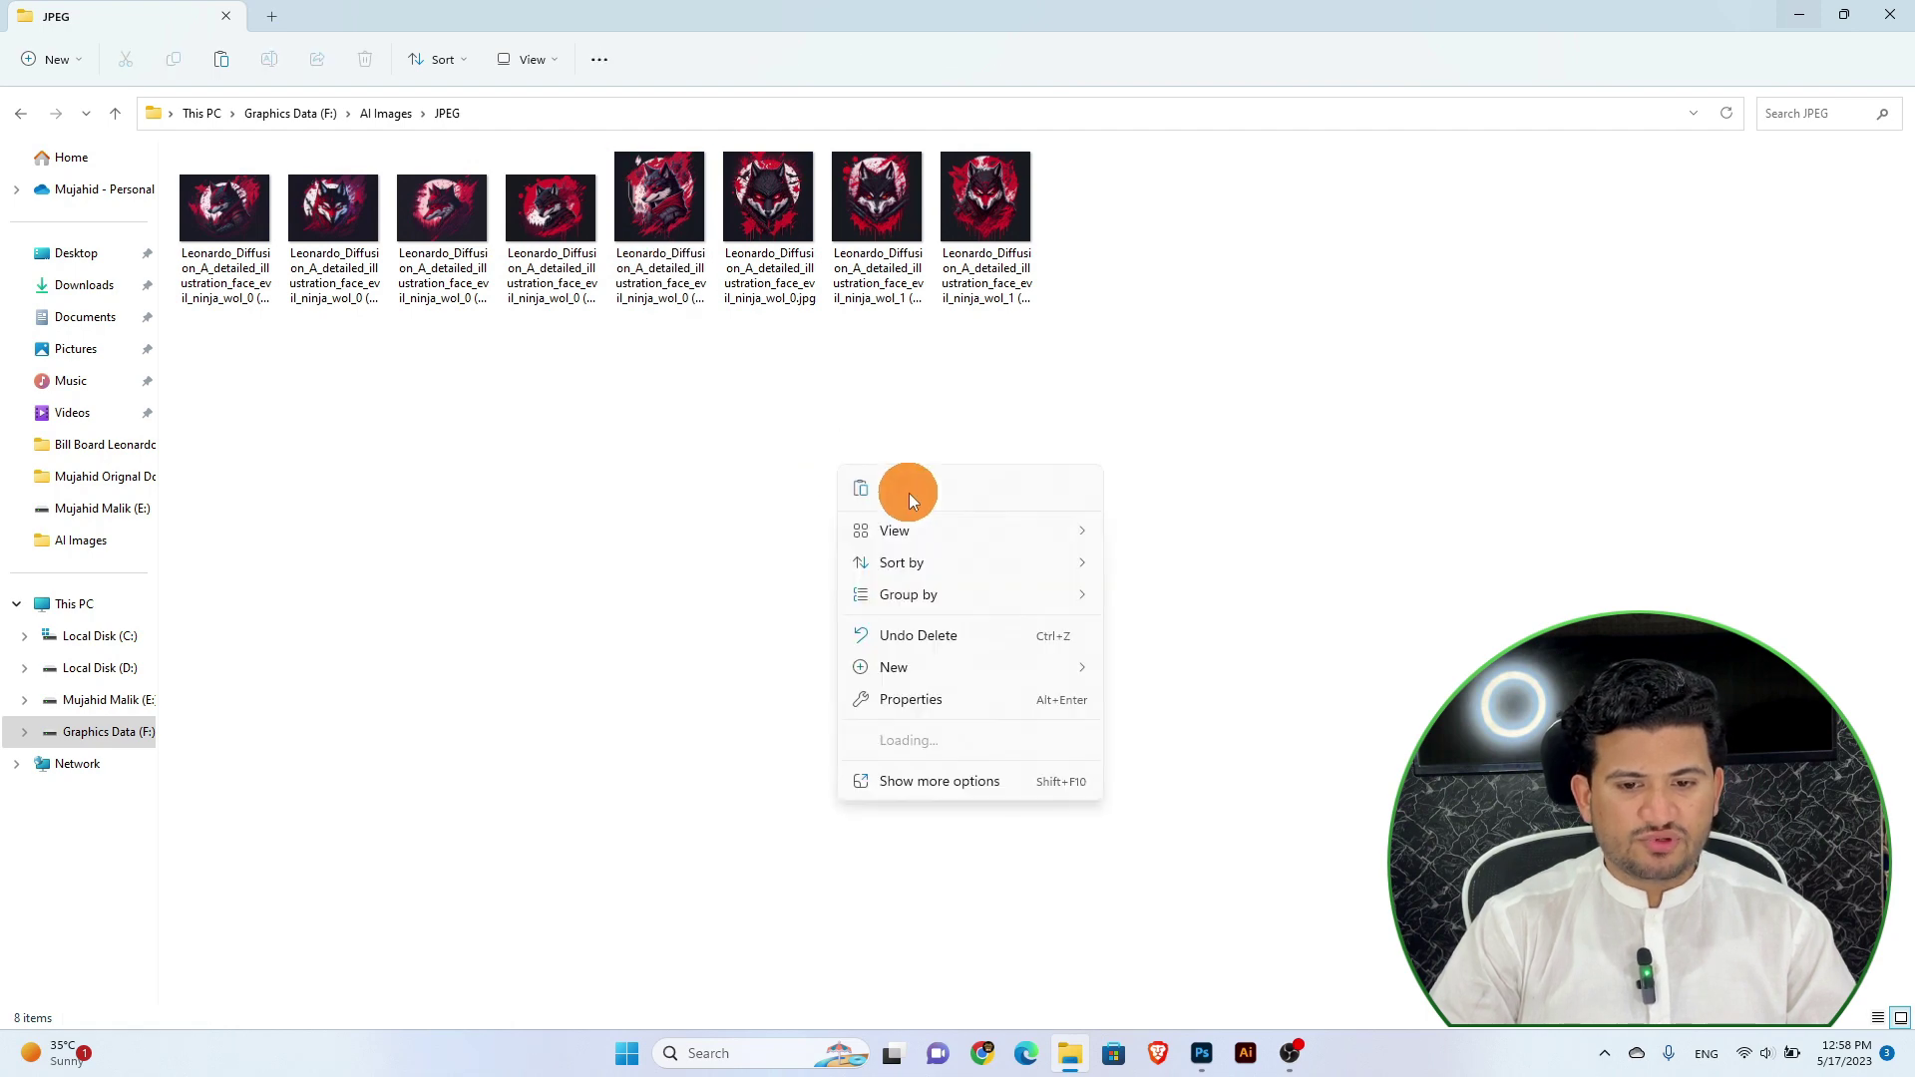
key("ctrl+shift+2")
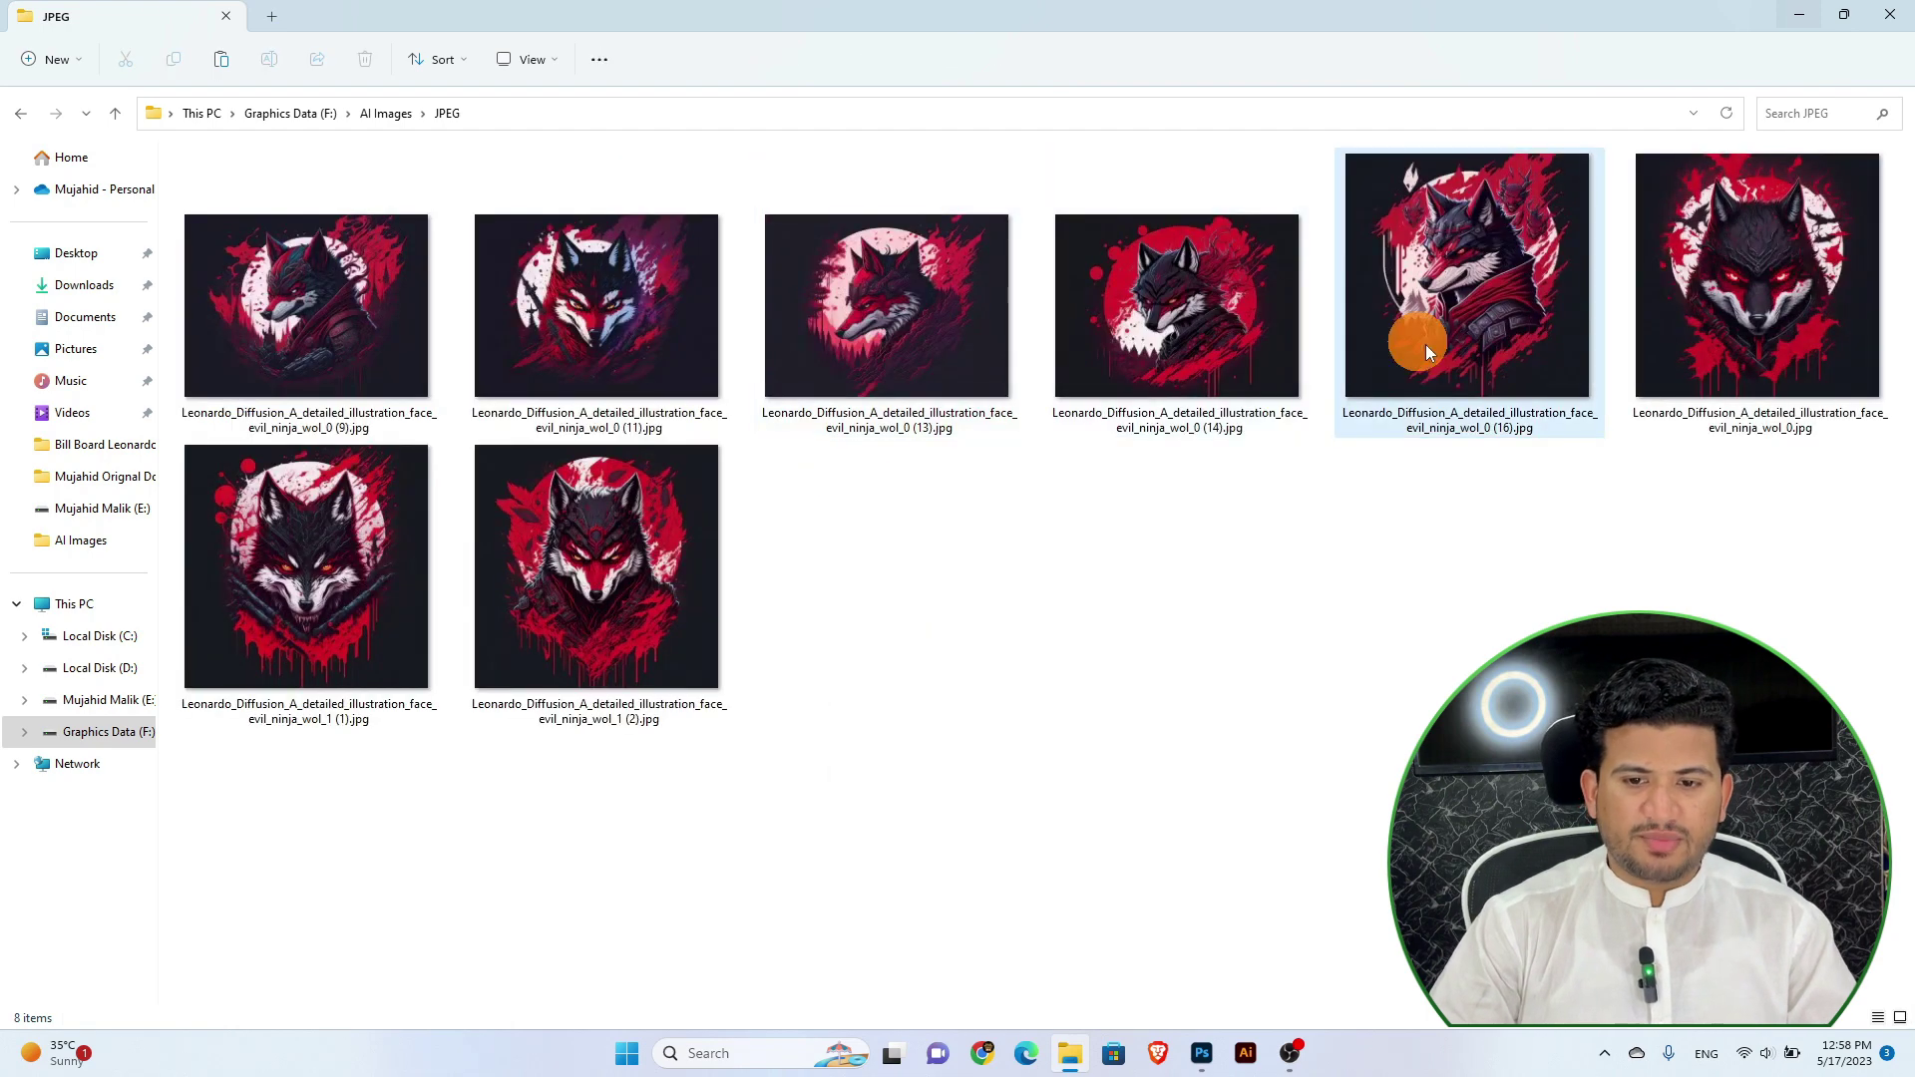
Check the (16) wolf image's Details properties, confirming 3800 × 3800 px at 150 dpi
left_click(1426, 344)
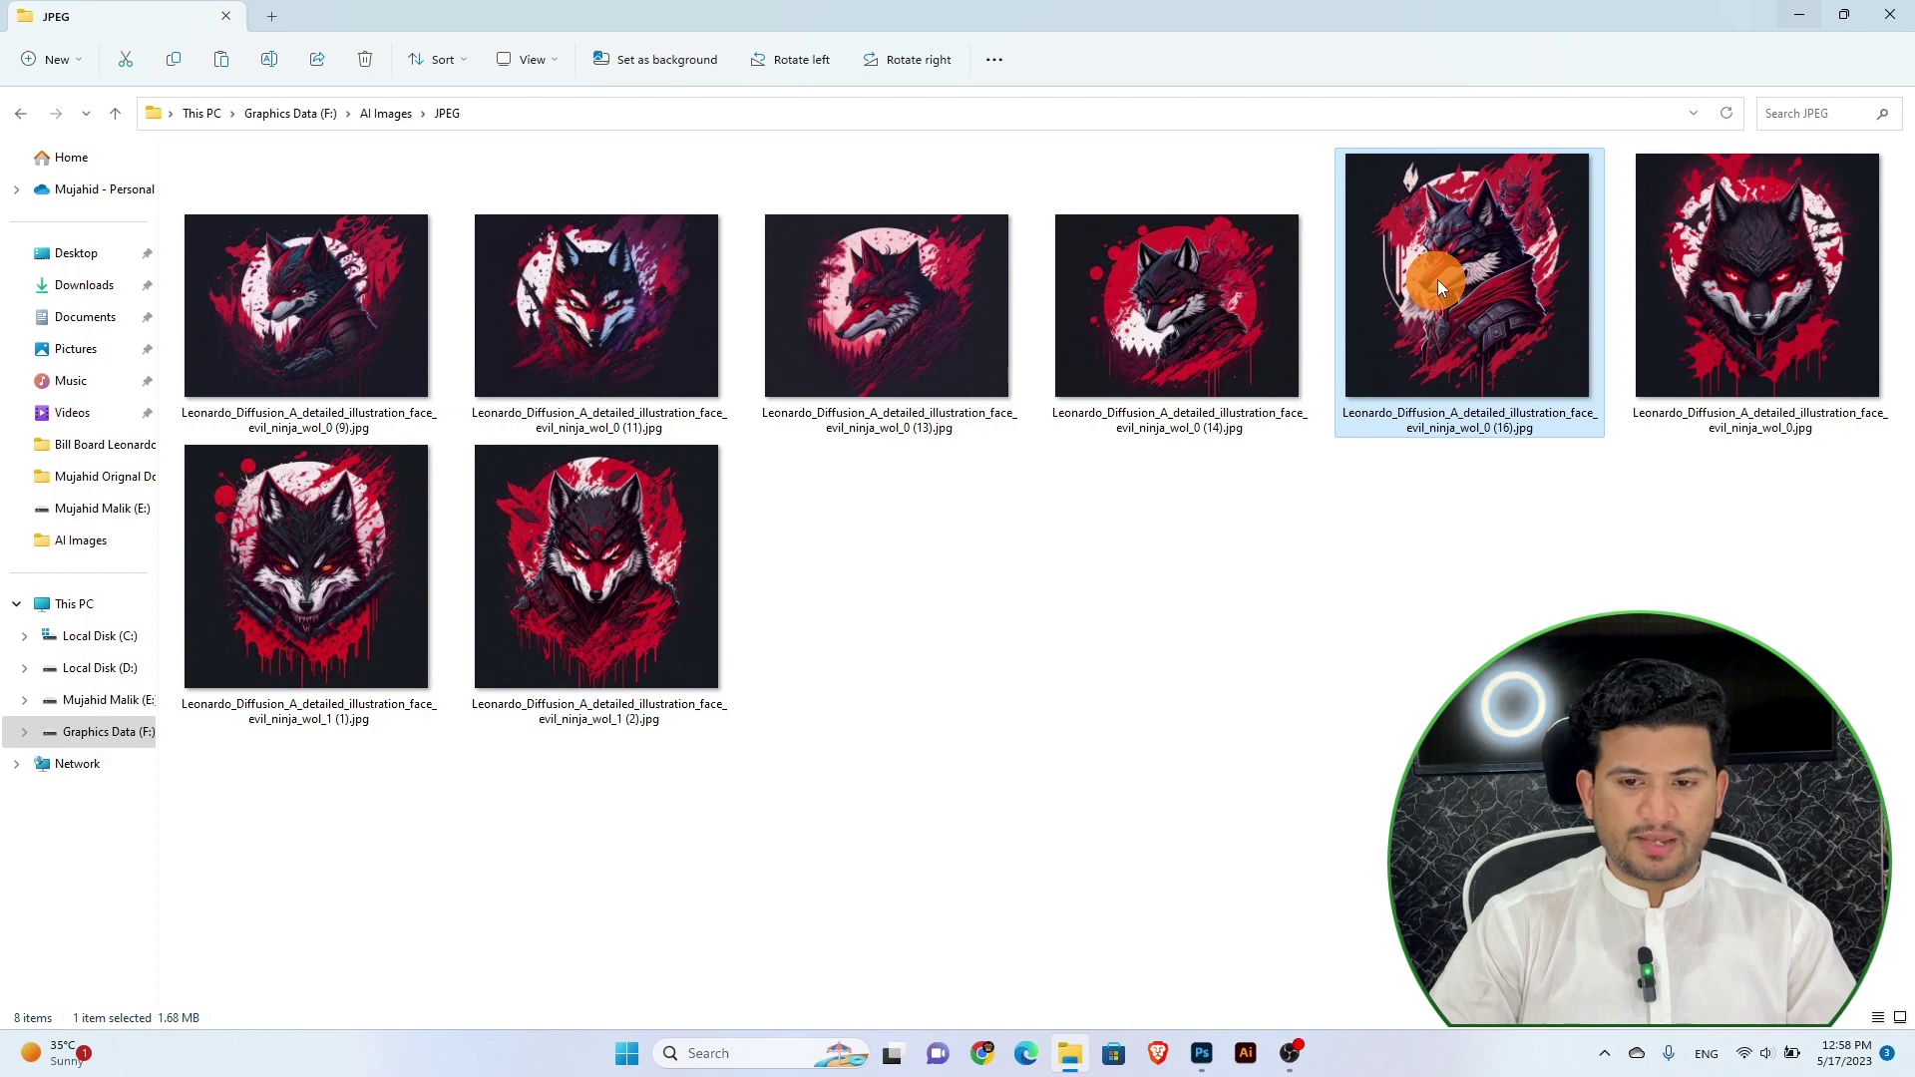
right_click(1438, 283)
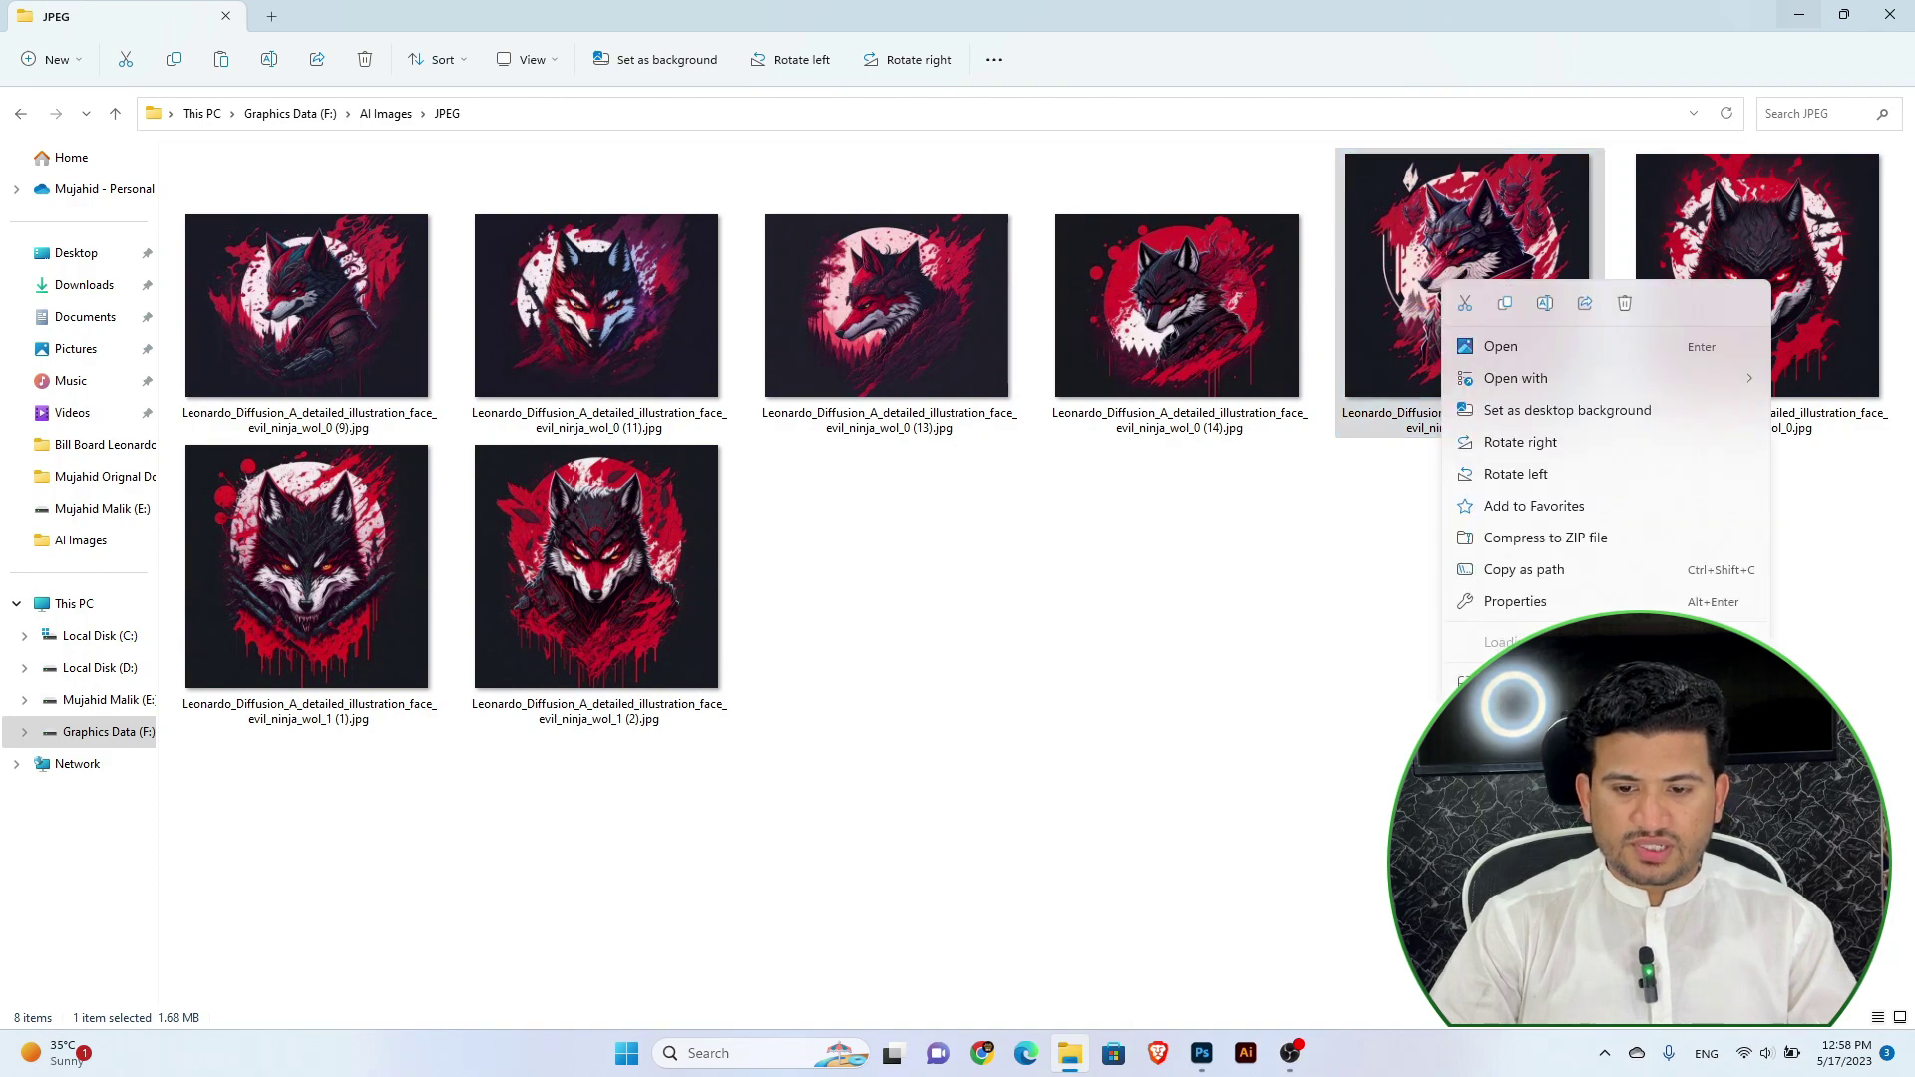
key("shift+F10")
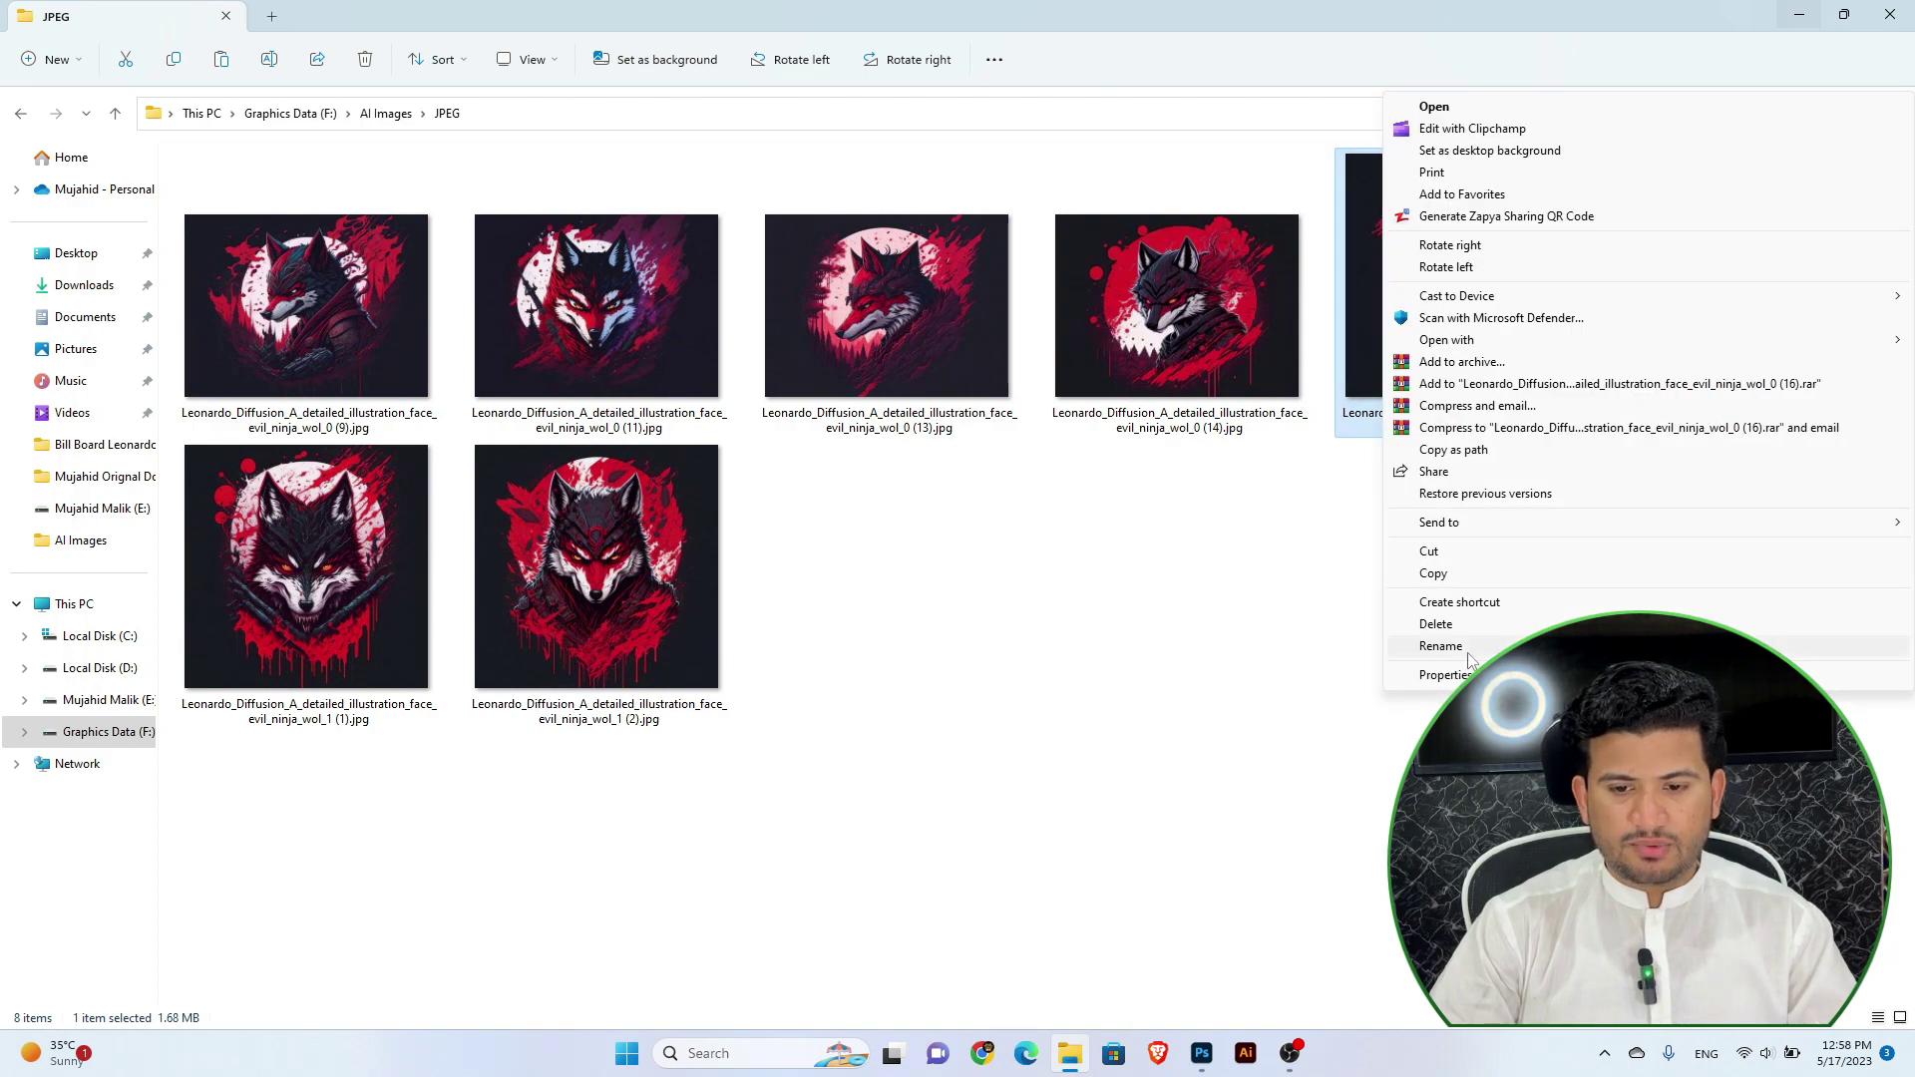
left_click(1445, 674)
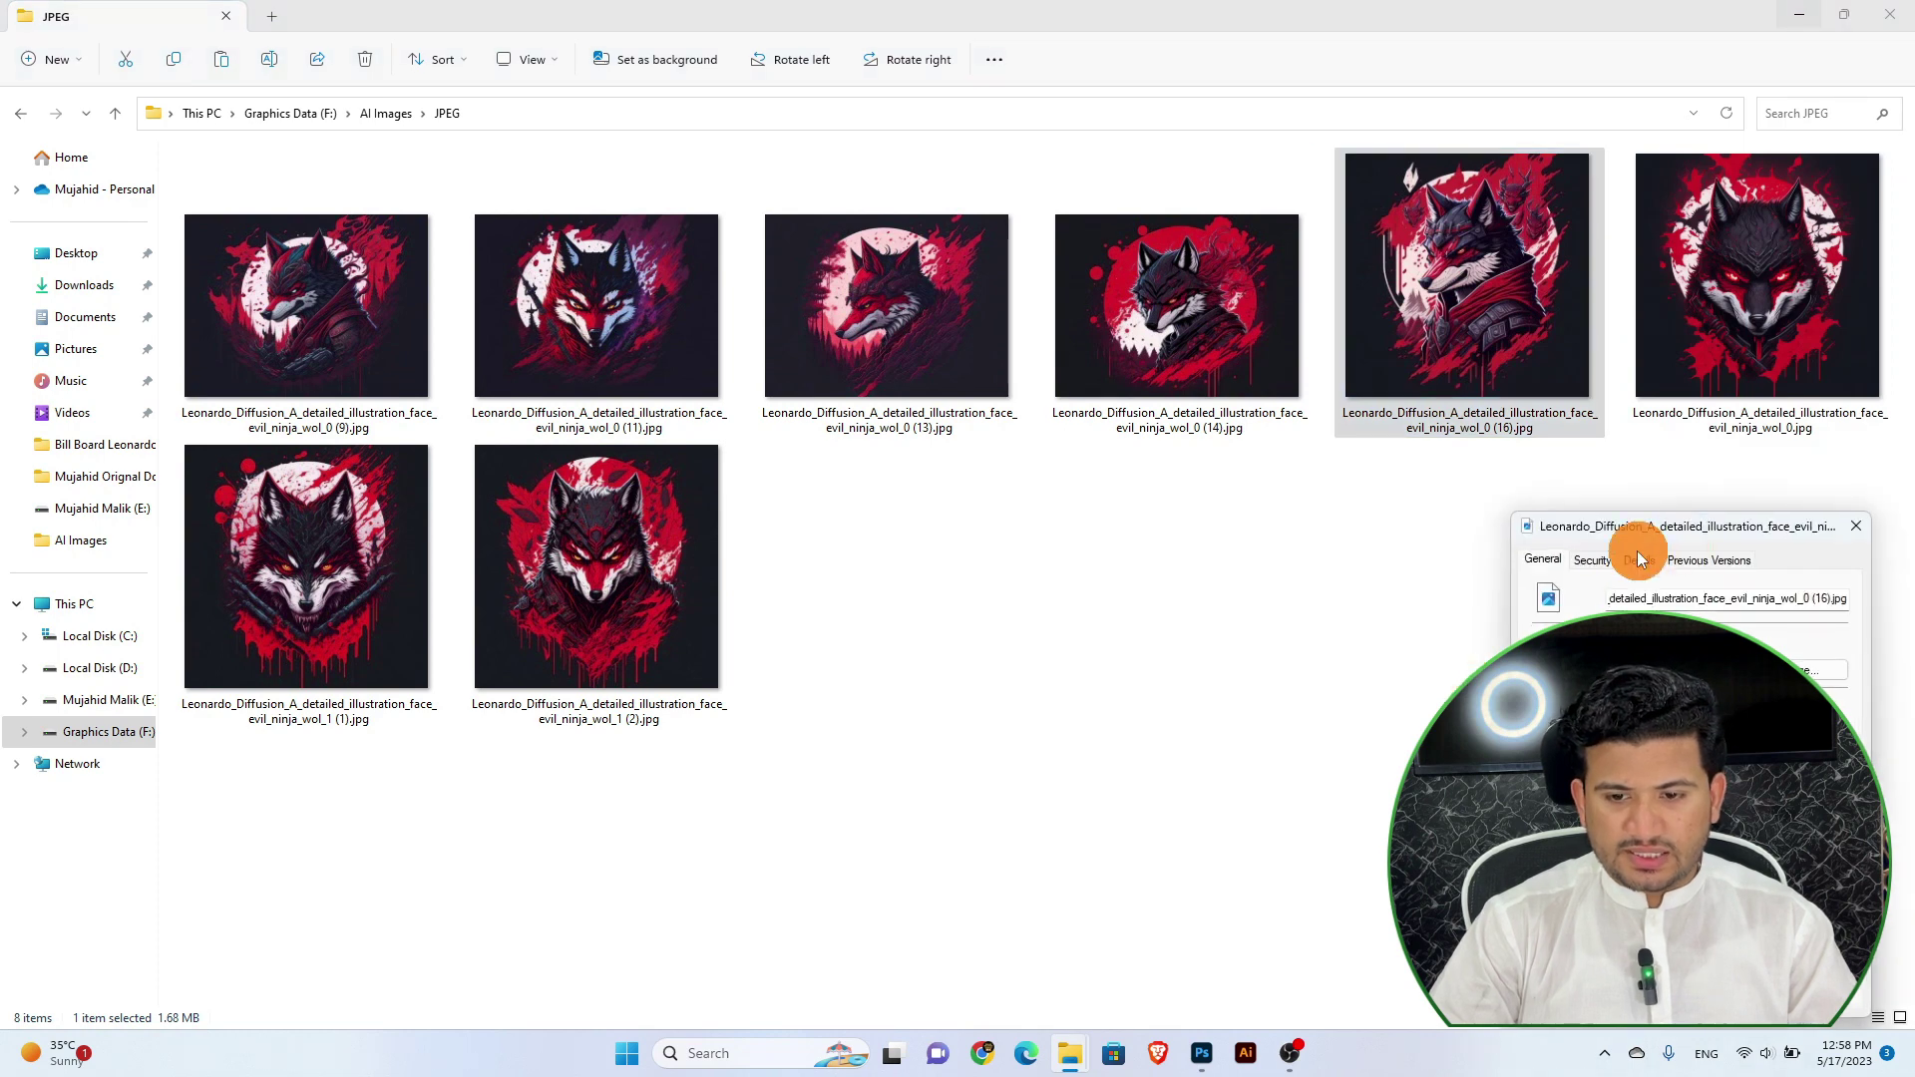
left_click(1637, 551)
left_click_drag(1662, 534, 1185, 298)
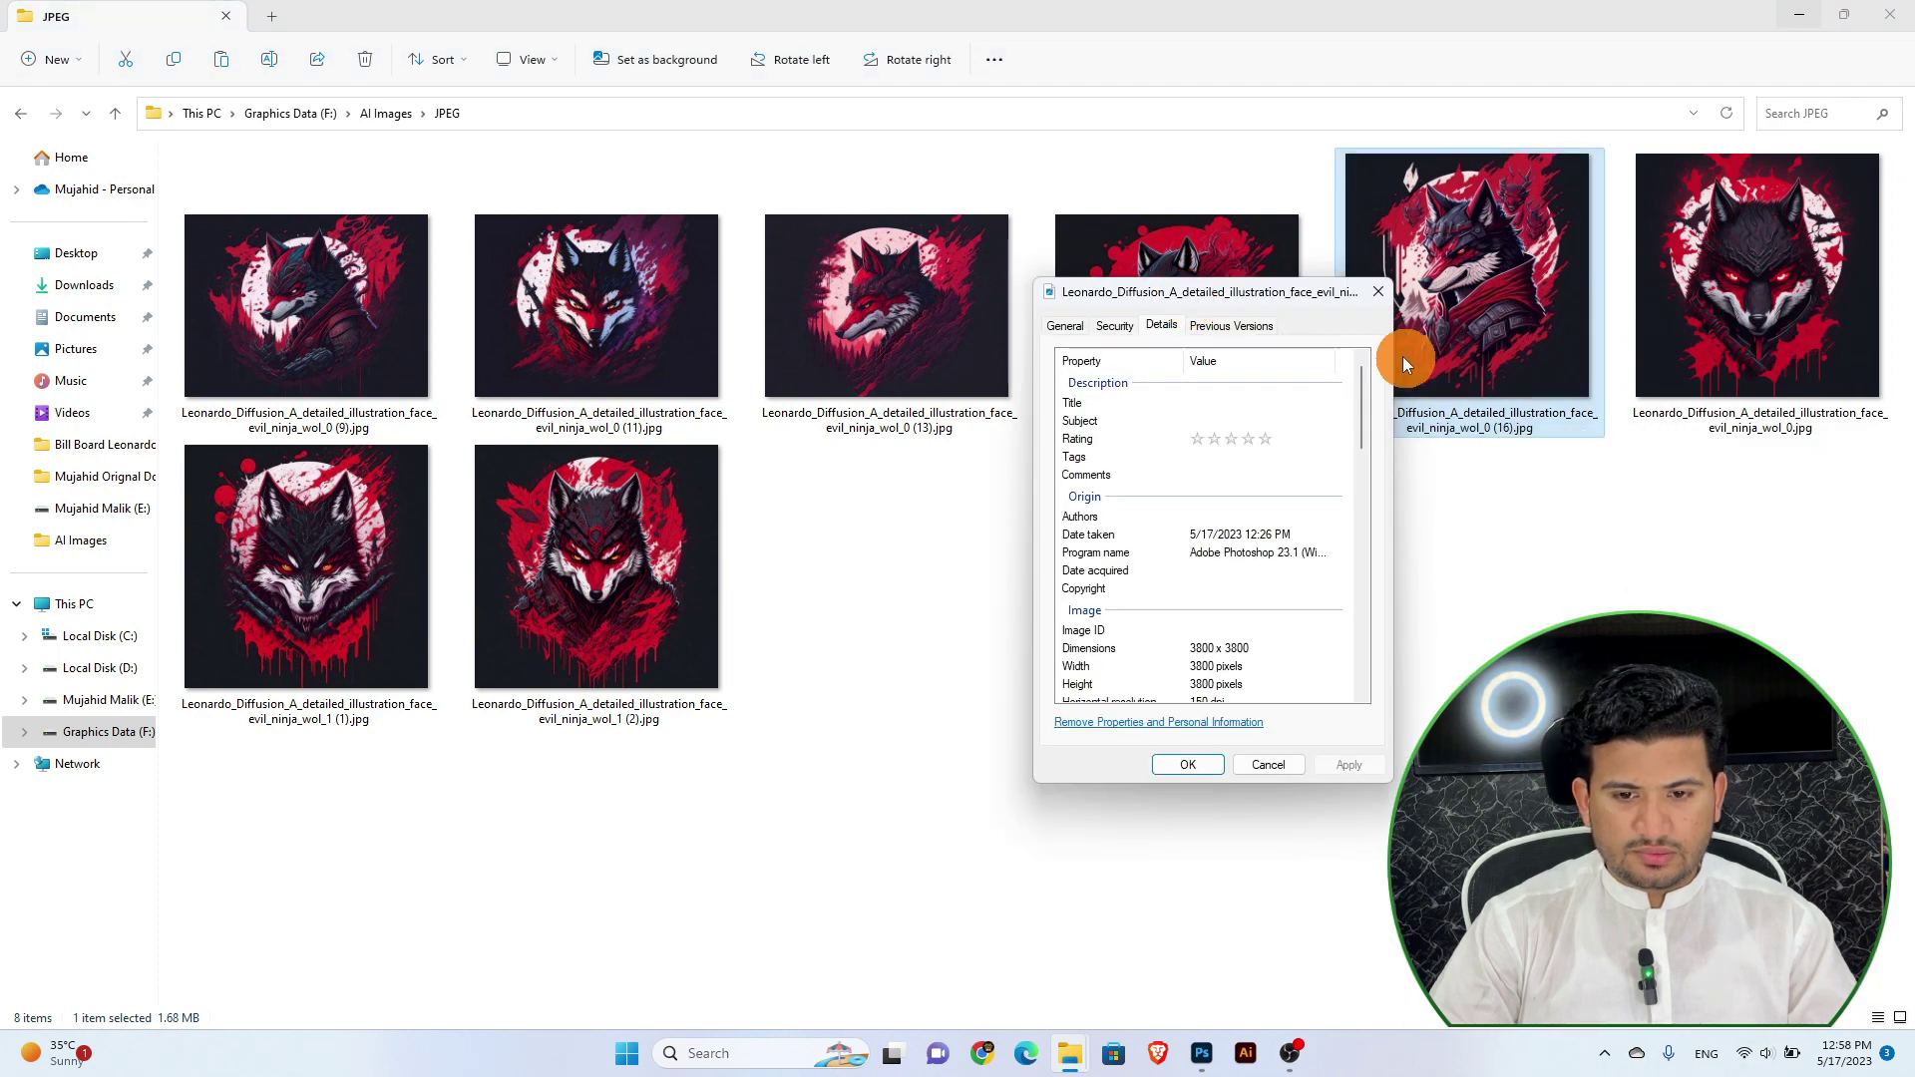
left_click_drag(1365, 417, 1364, 463)
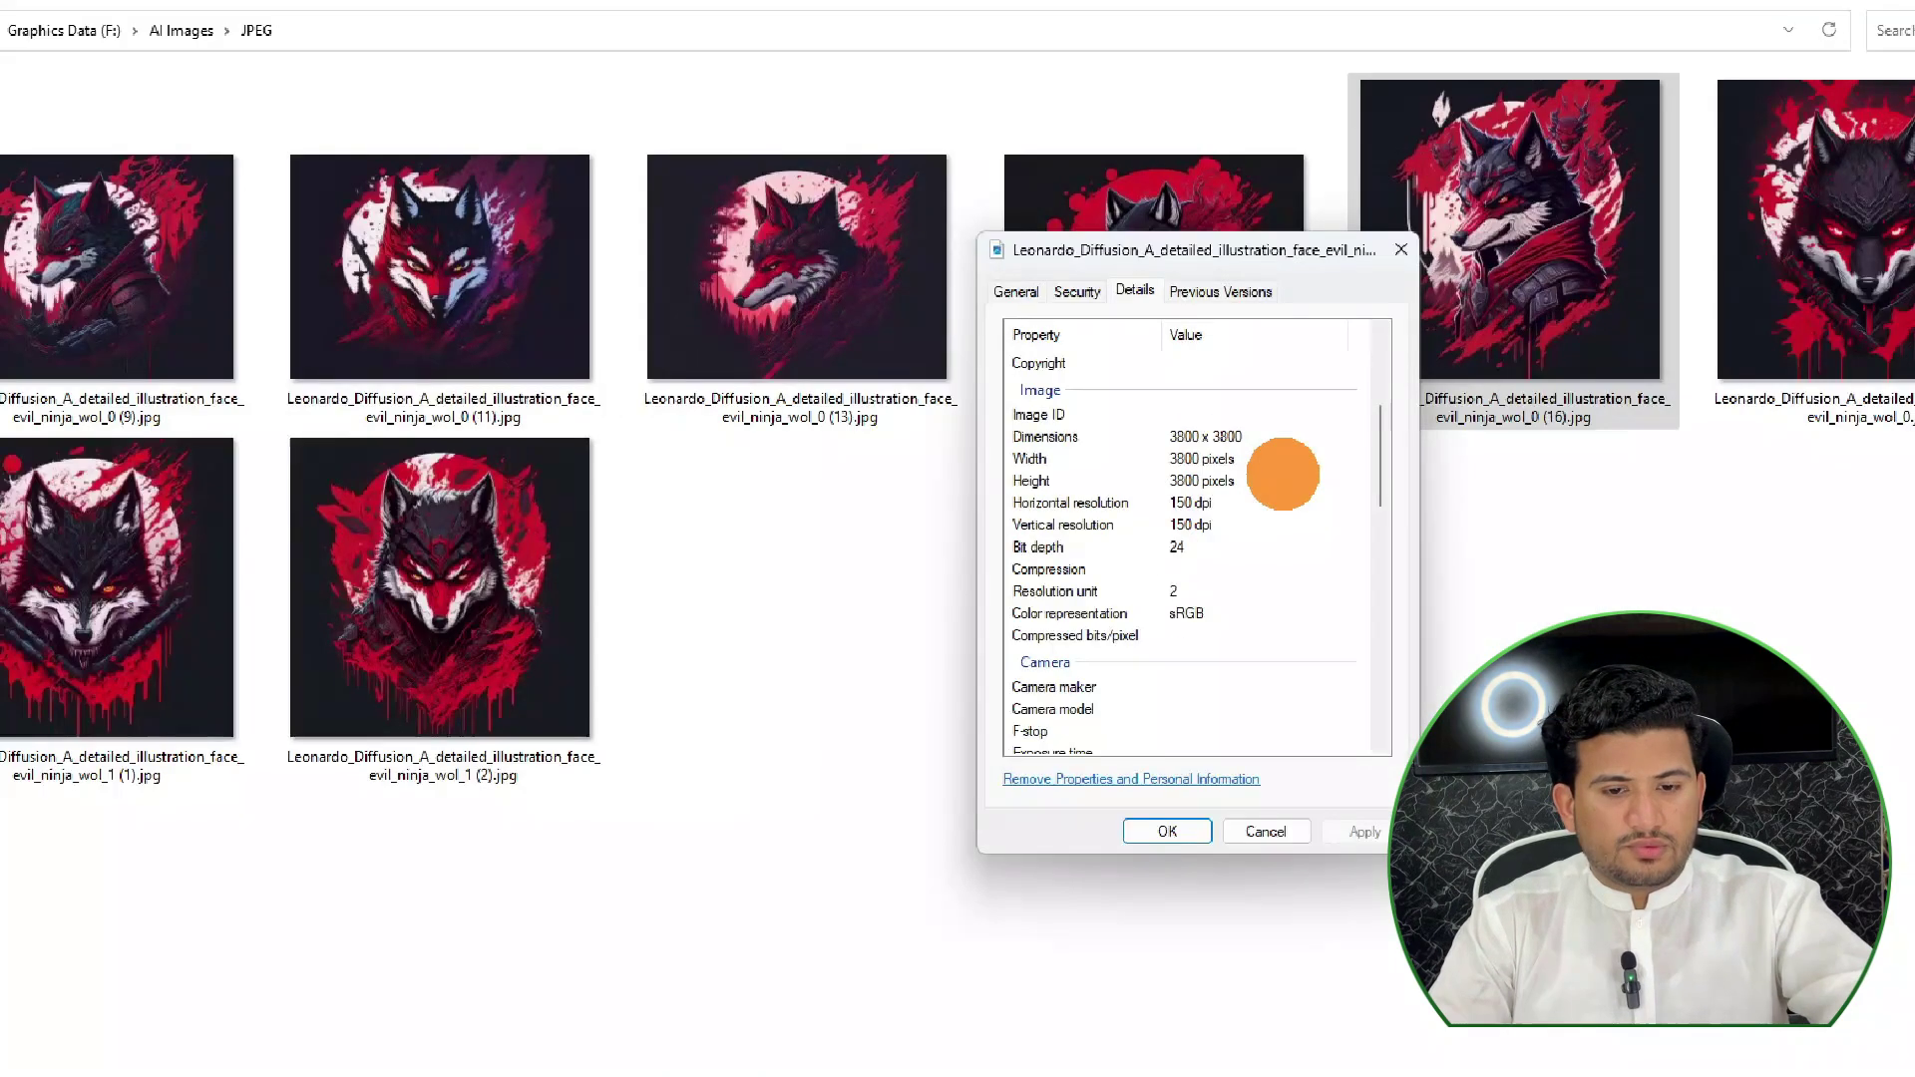
key("Escape")
Dismiss the Start menu and select the wol_0, wol_1 (2) and (16) wolf images
key("super")
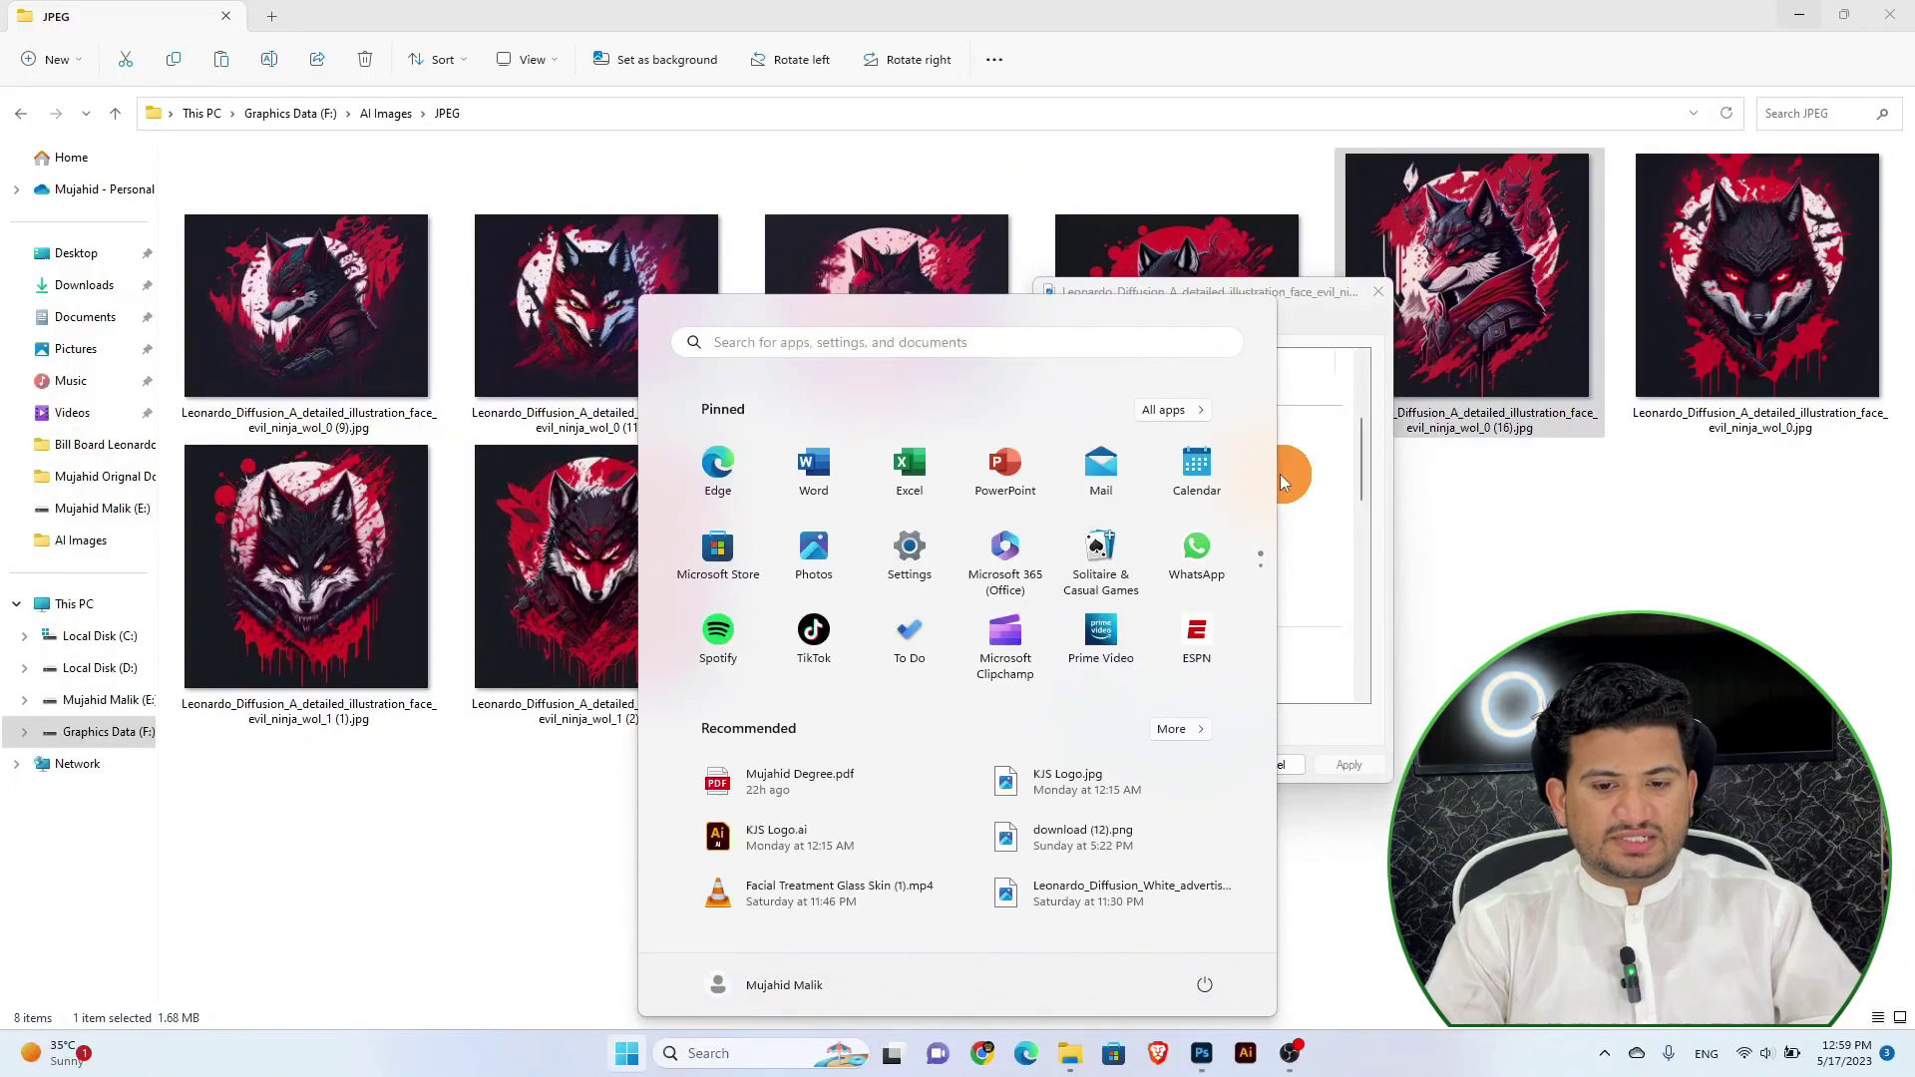
left_click(1432, 664)
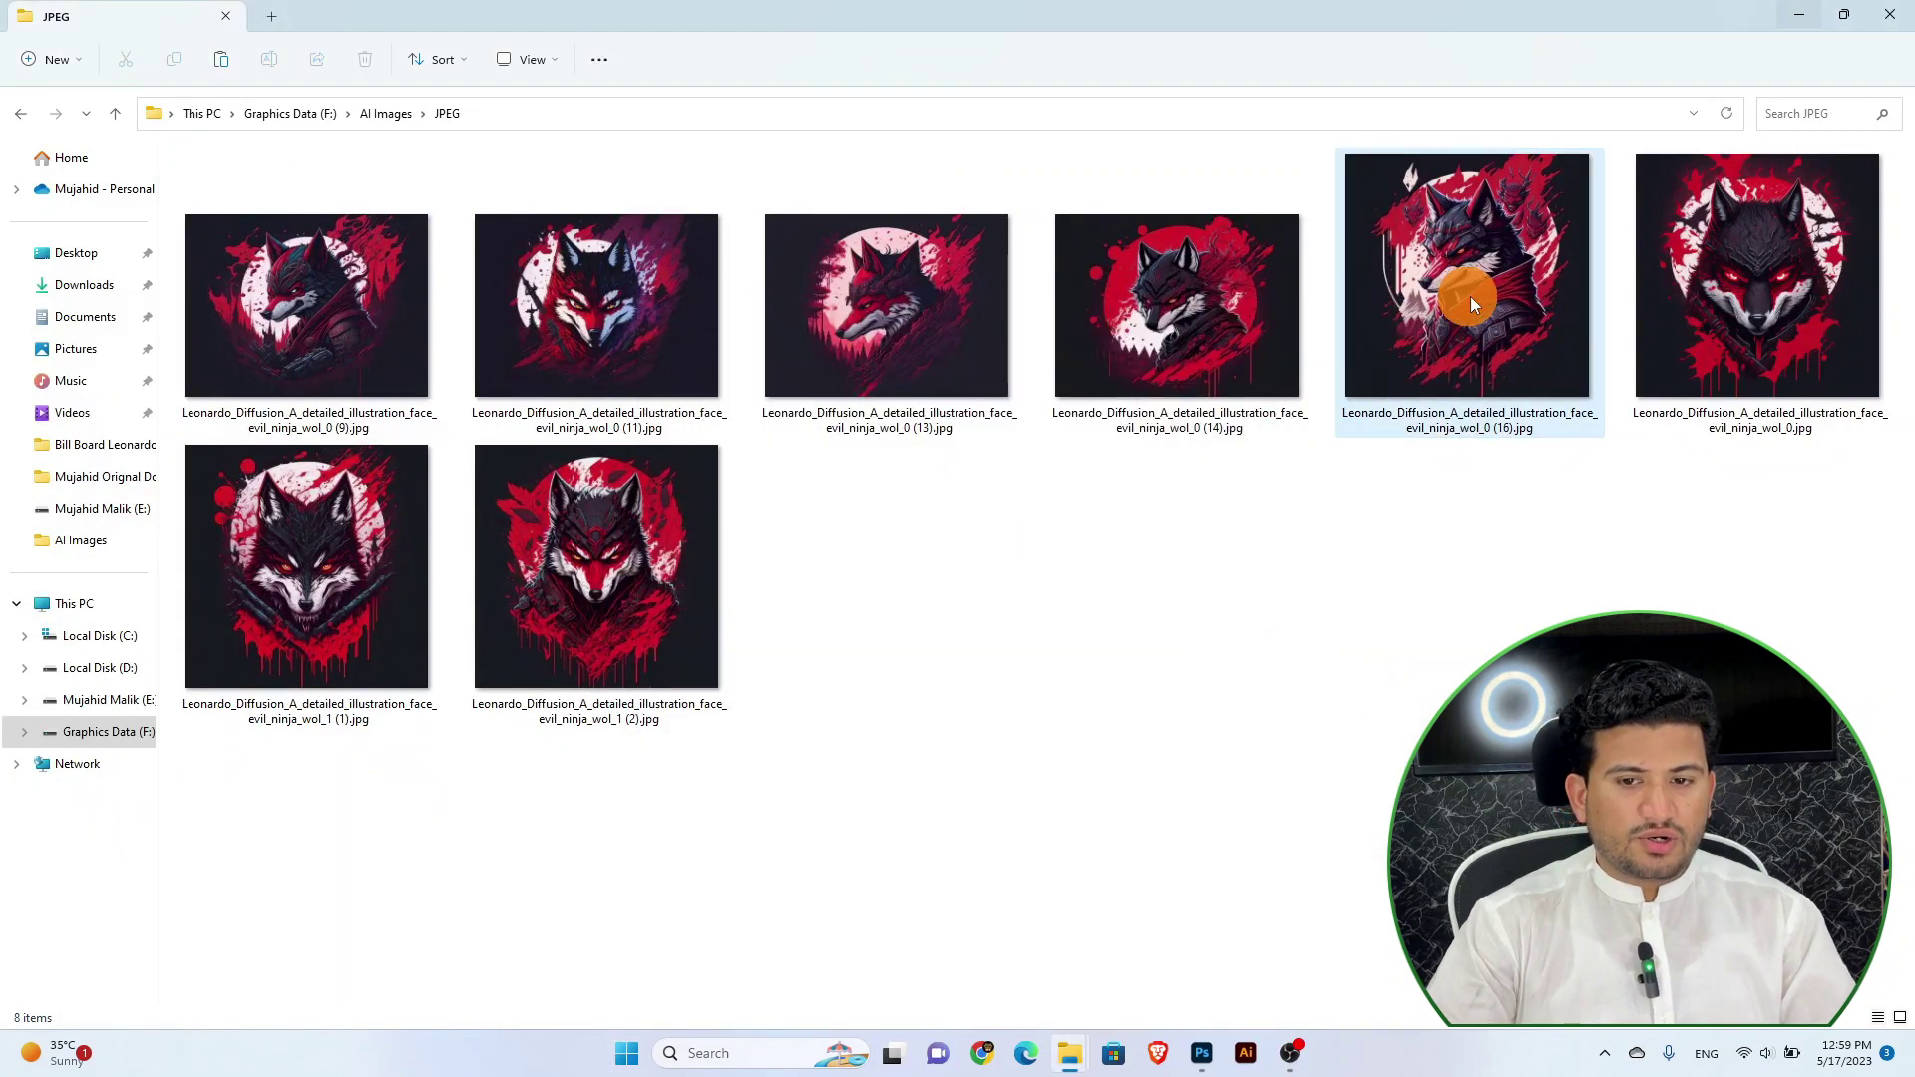
left_click(1733, 286)
left_click(531, 509)
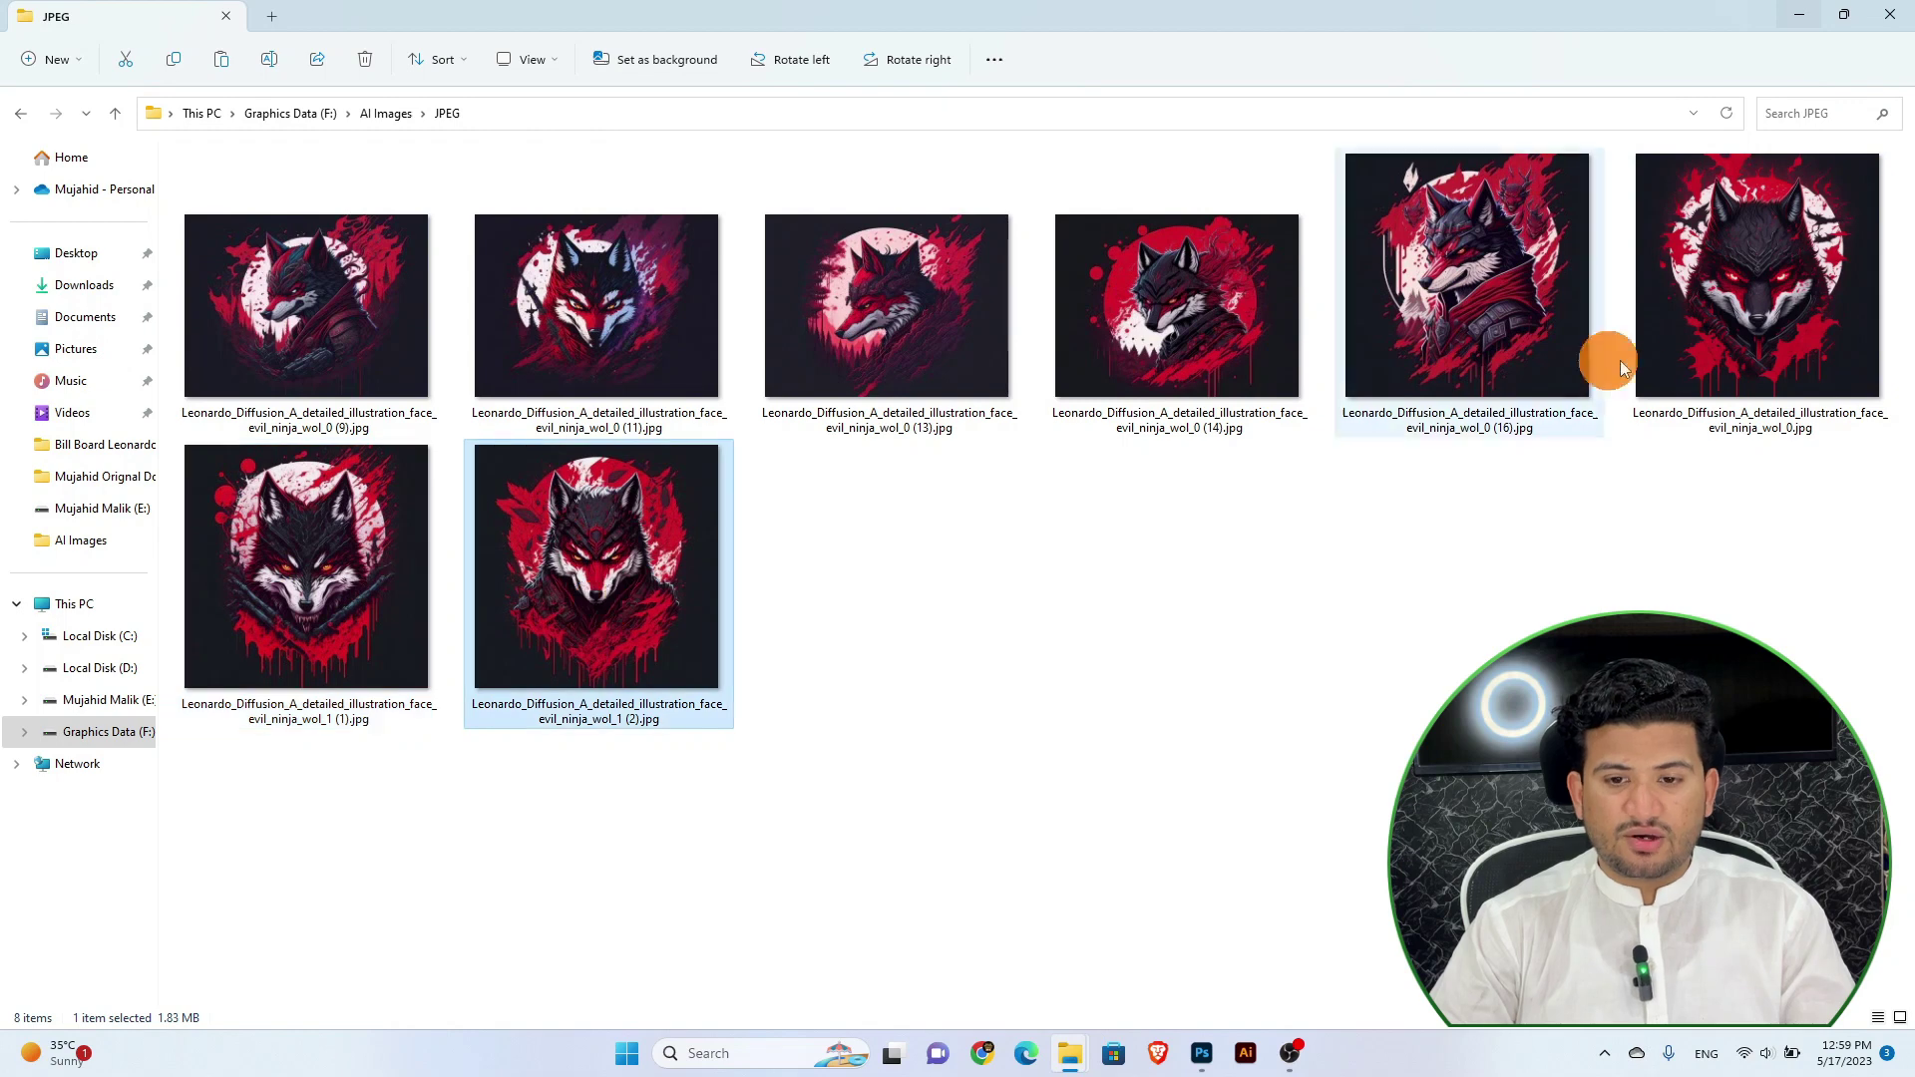
left_click(1552, 333)
left_click(1739, 303)
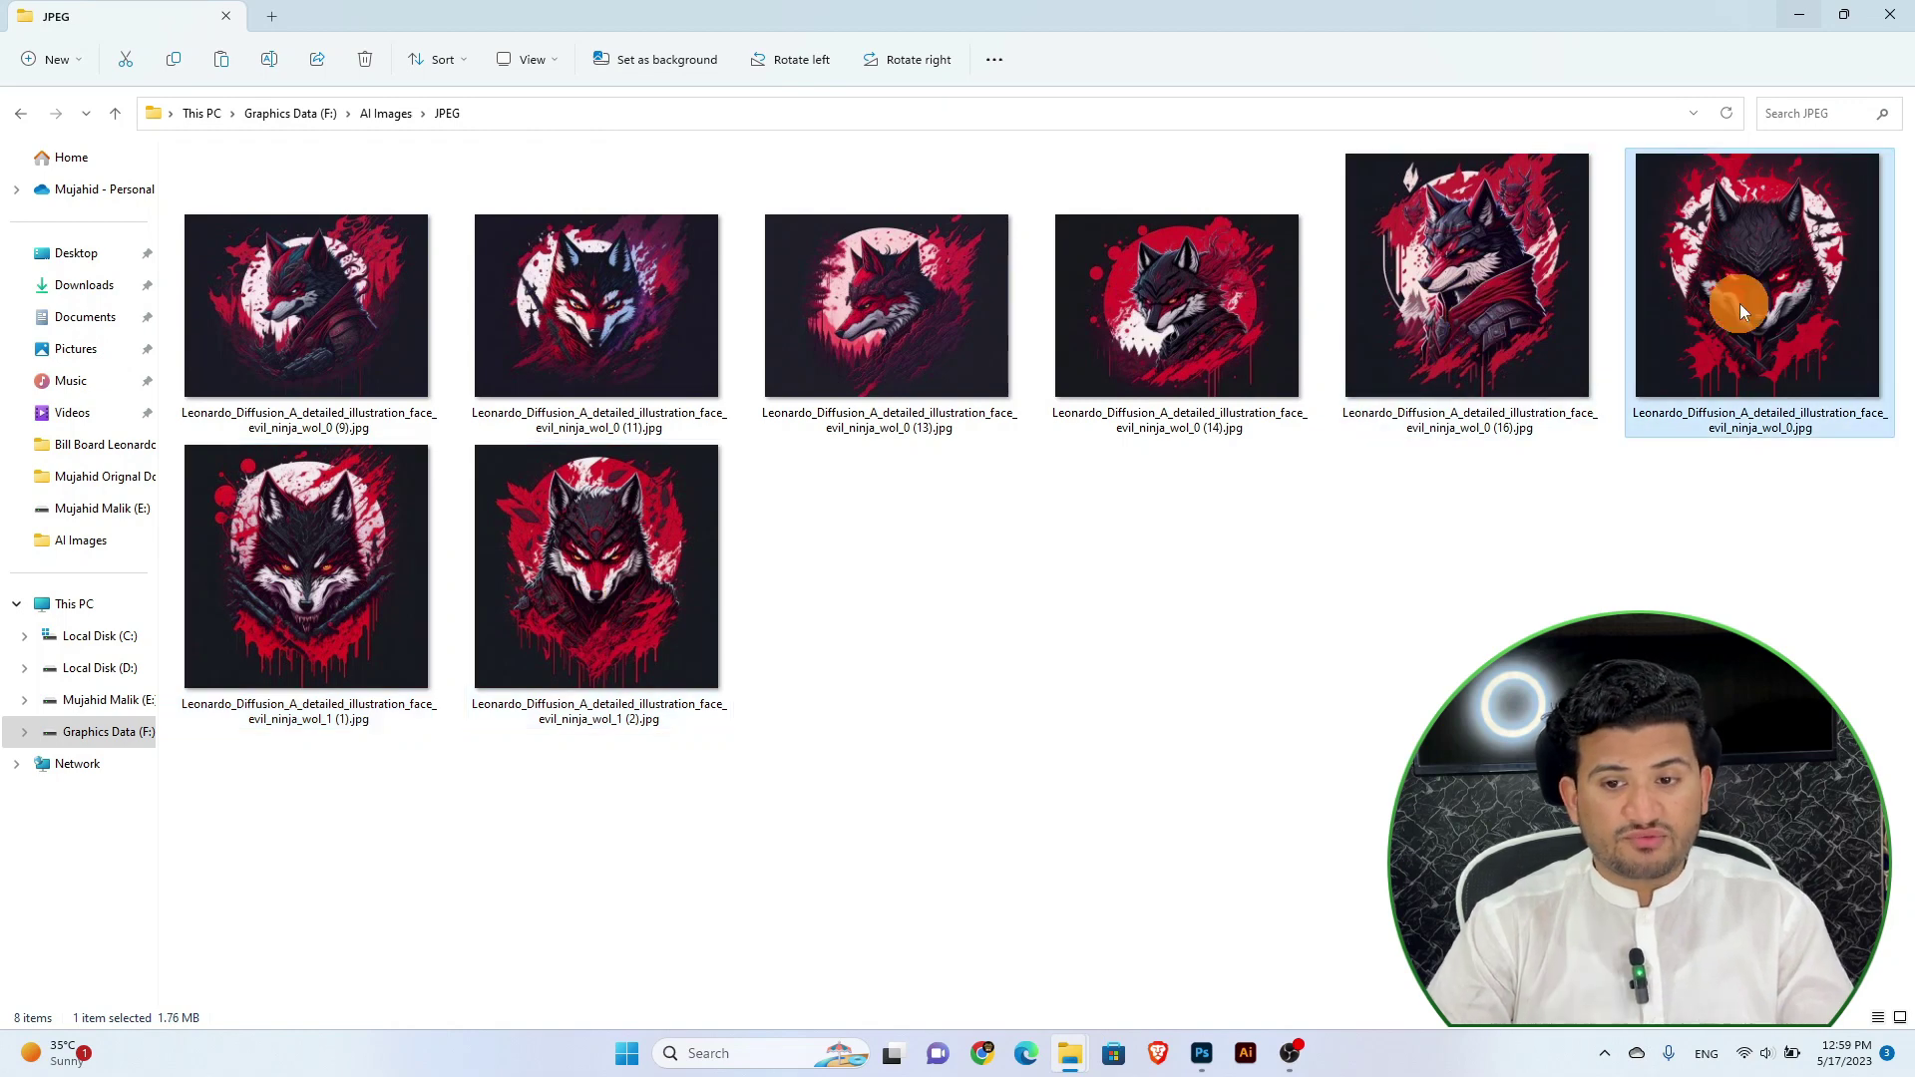
Bring Photoshop forward and zoom out to fit the whole 3800 px wolf image
left_click(1200, 1054)
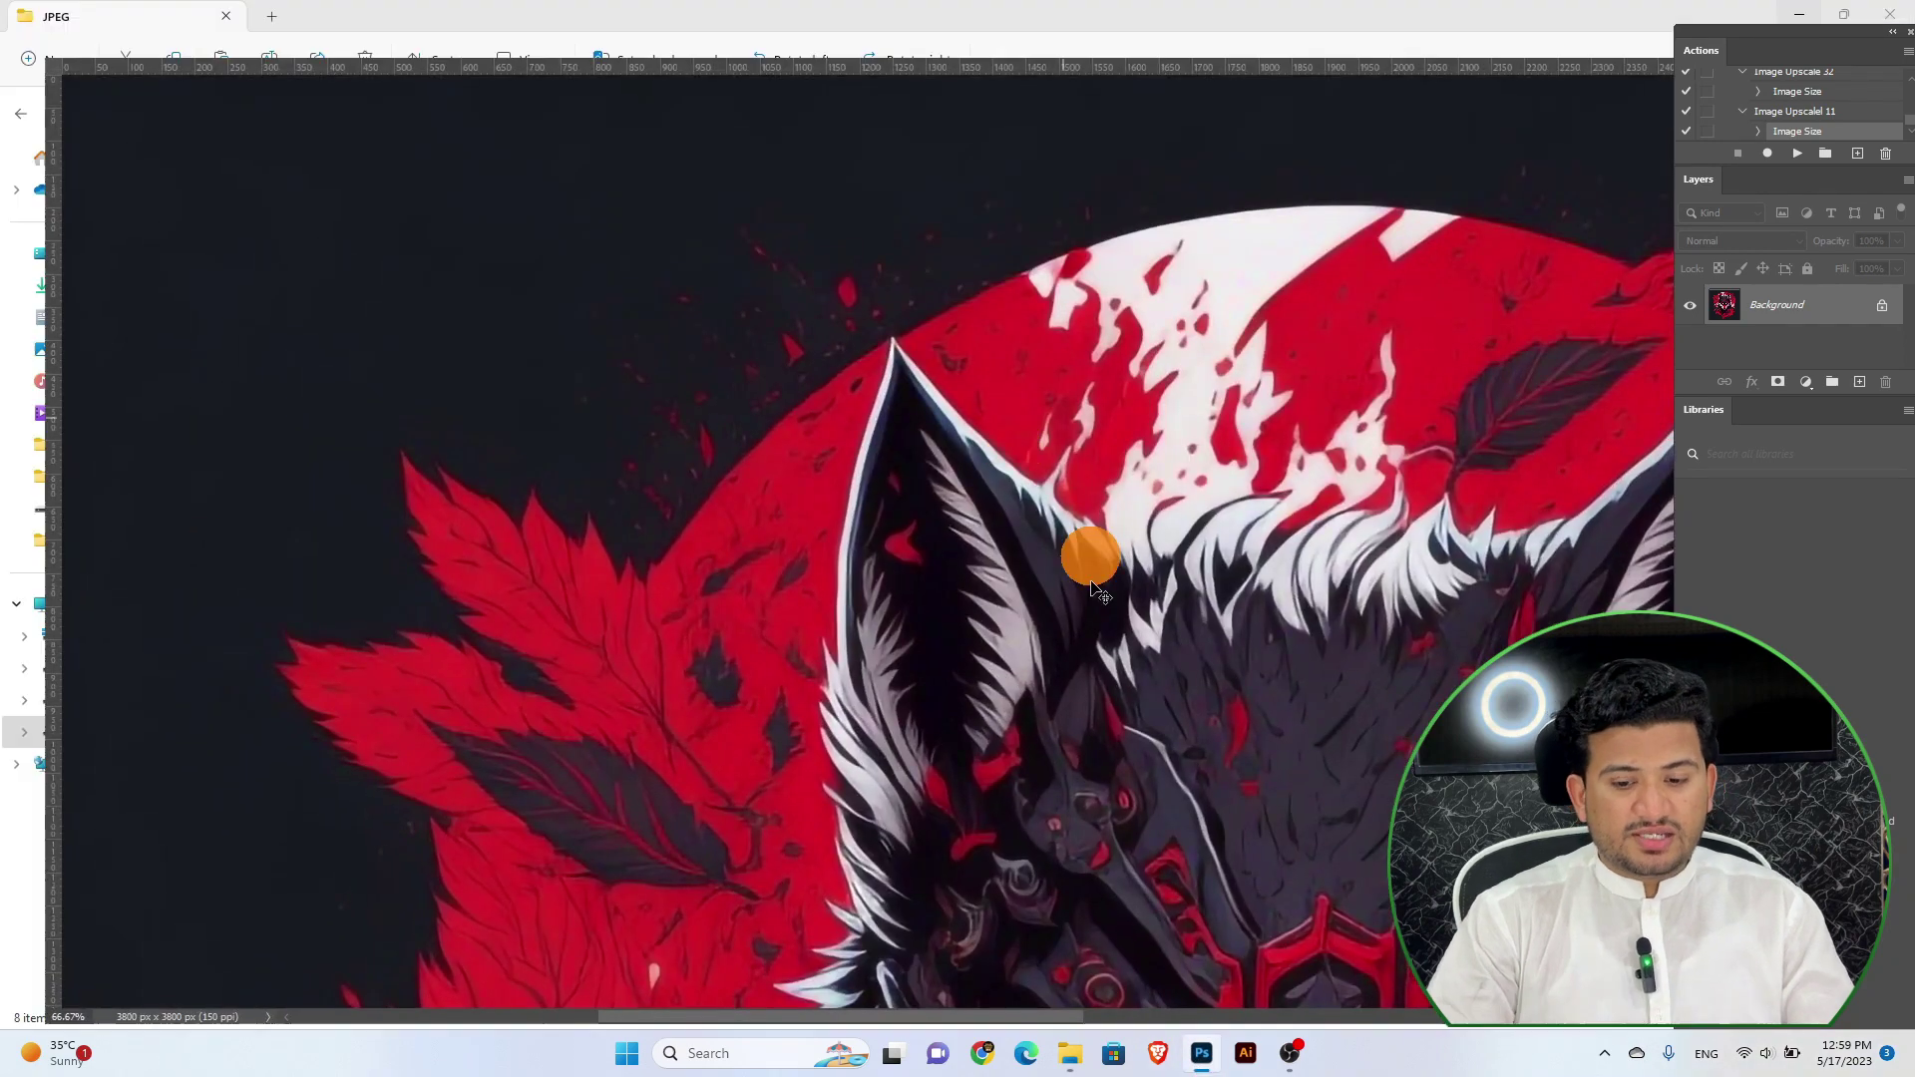
key("ctrl+minus")
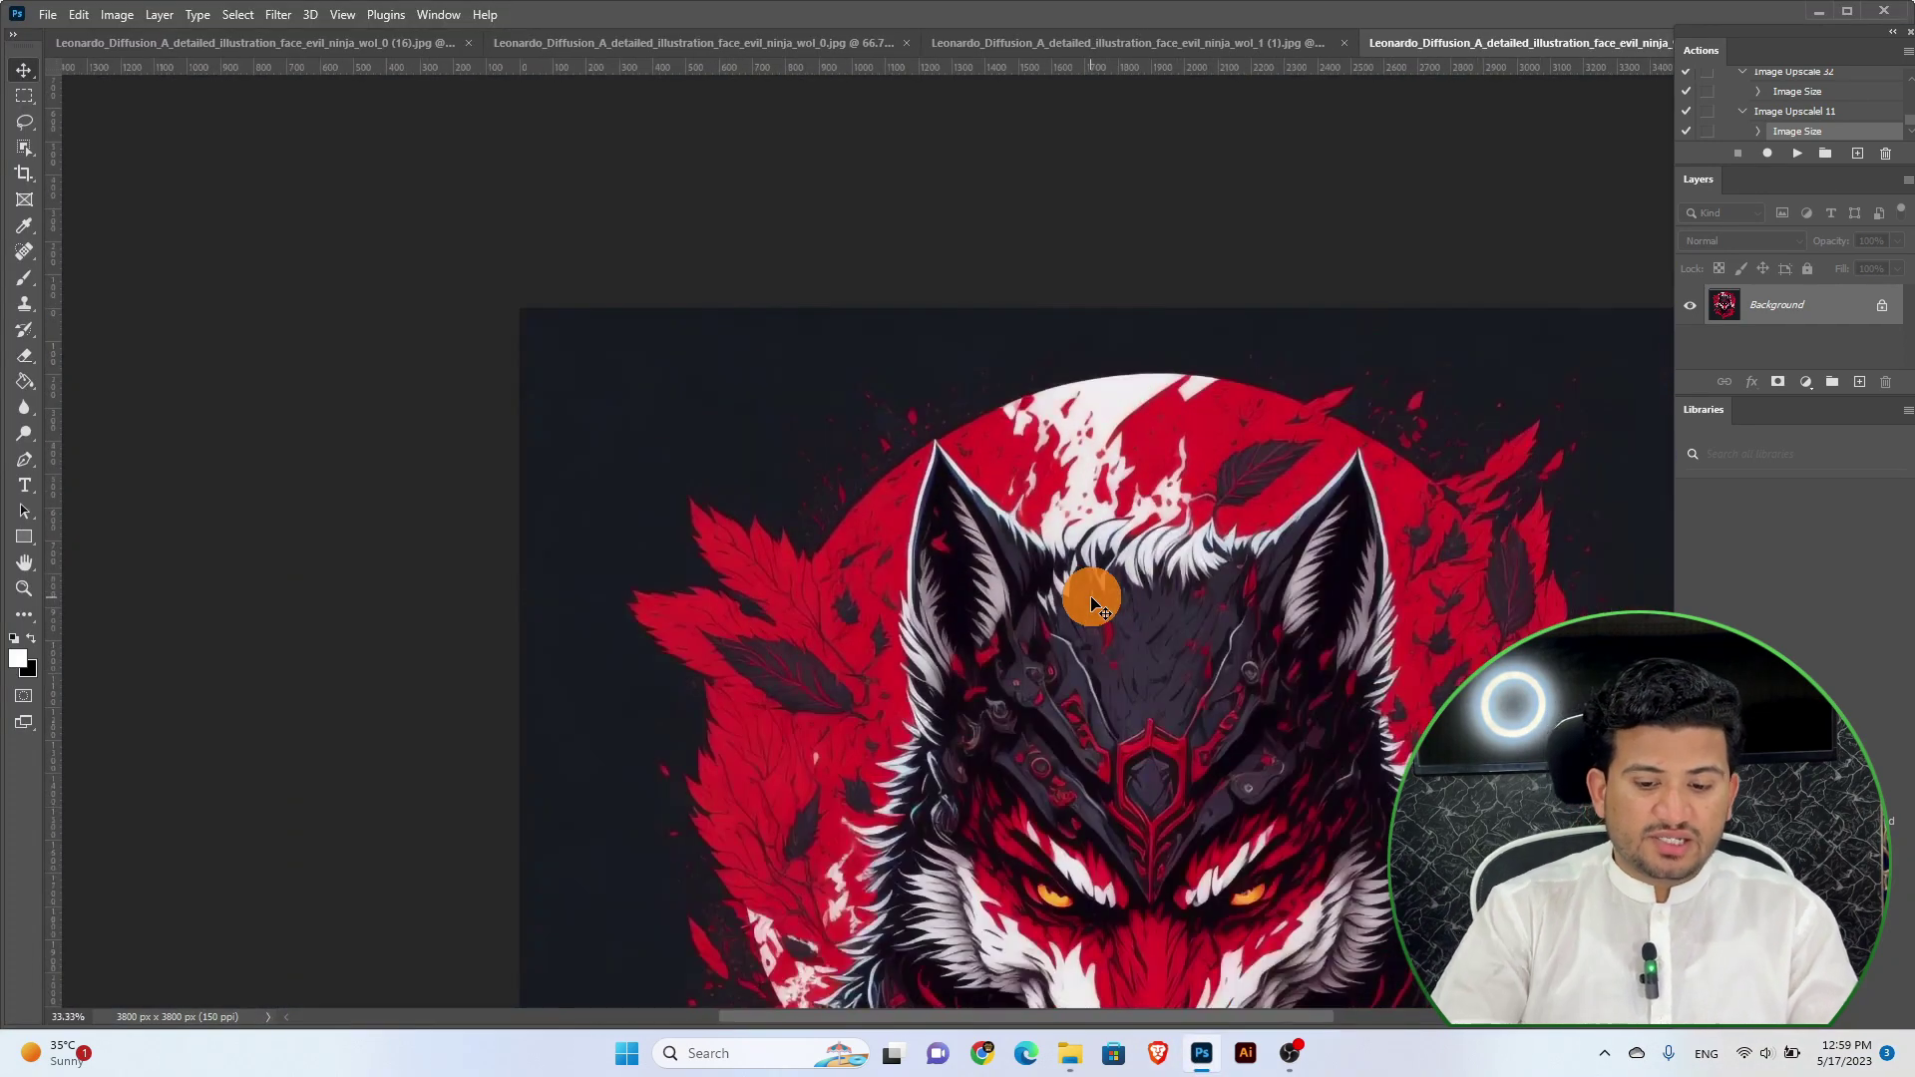
key("ctrl+0")
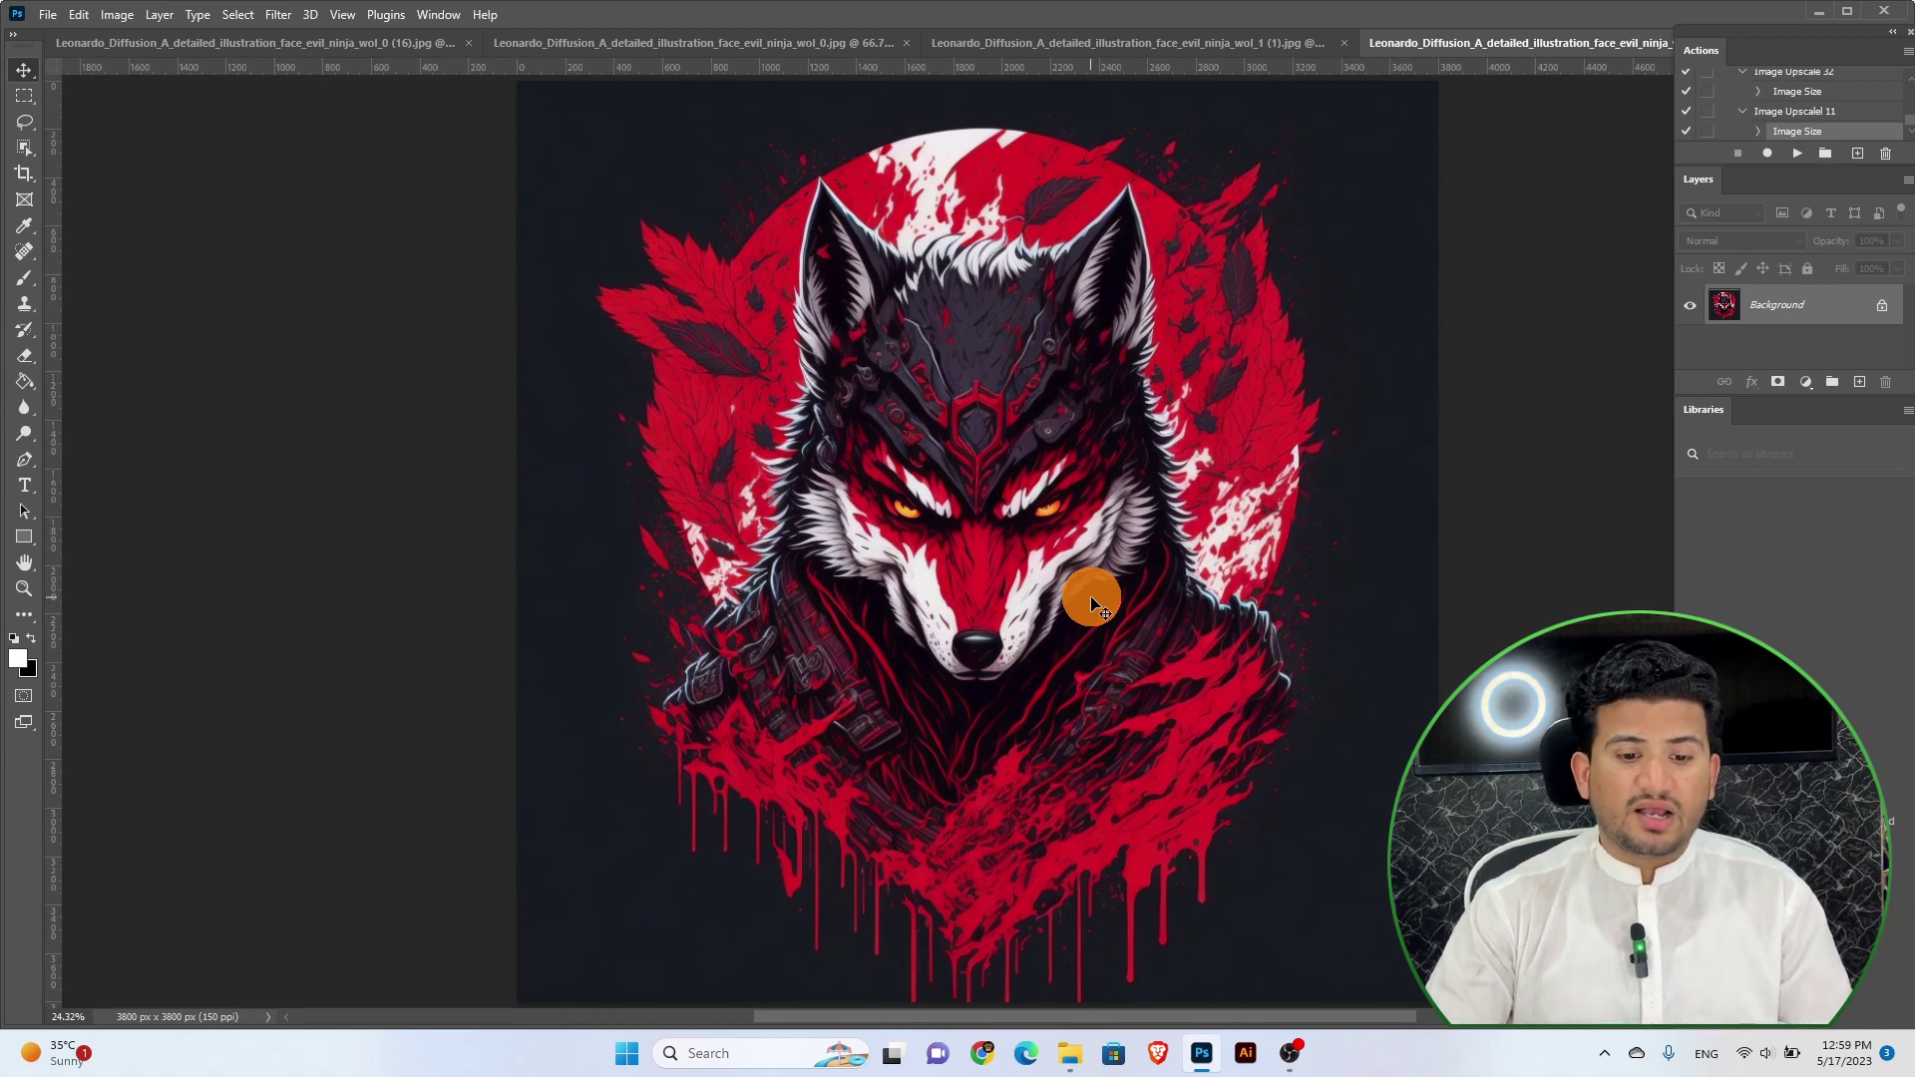
Return to File Explorer's AI Images folder and click between the Image Upscale 11 and 32 droplets
left_click(1063, 955)
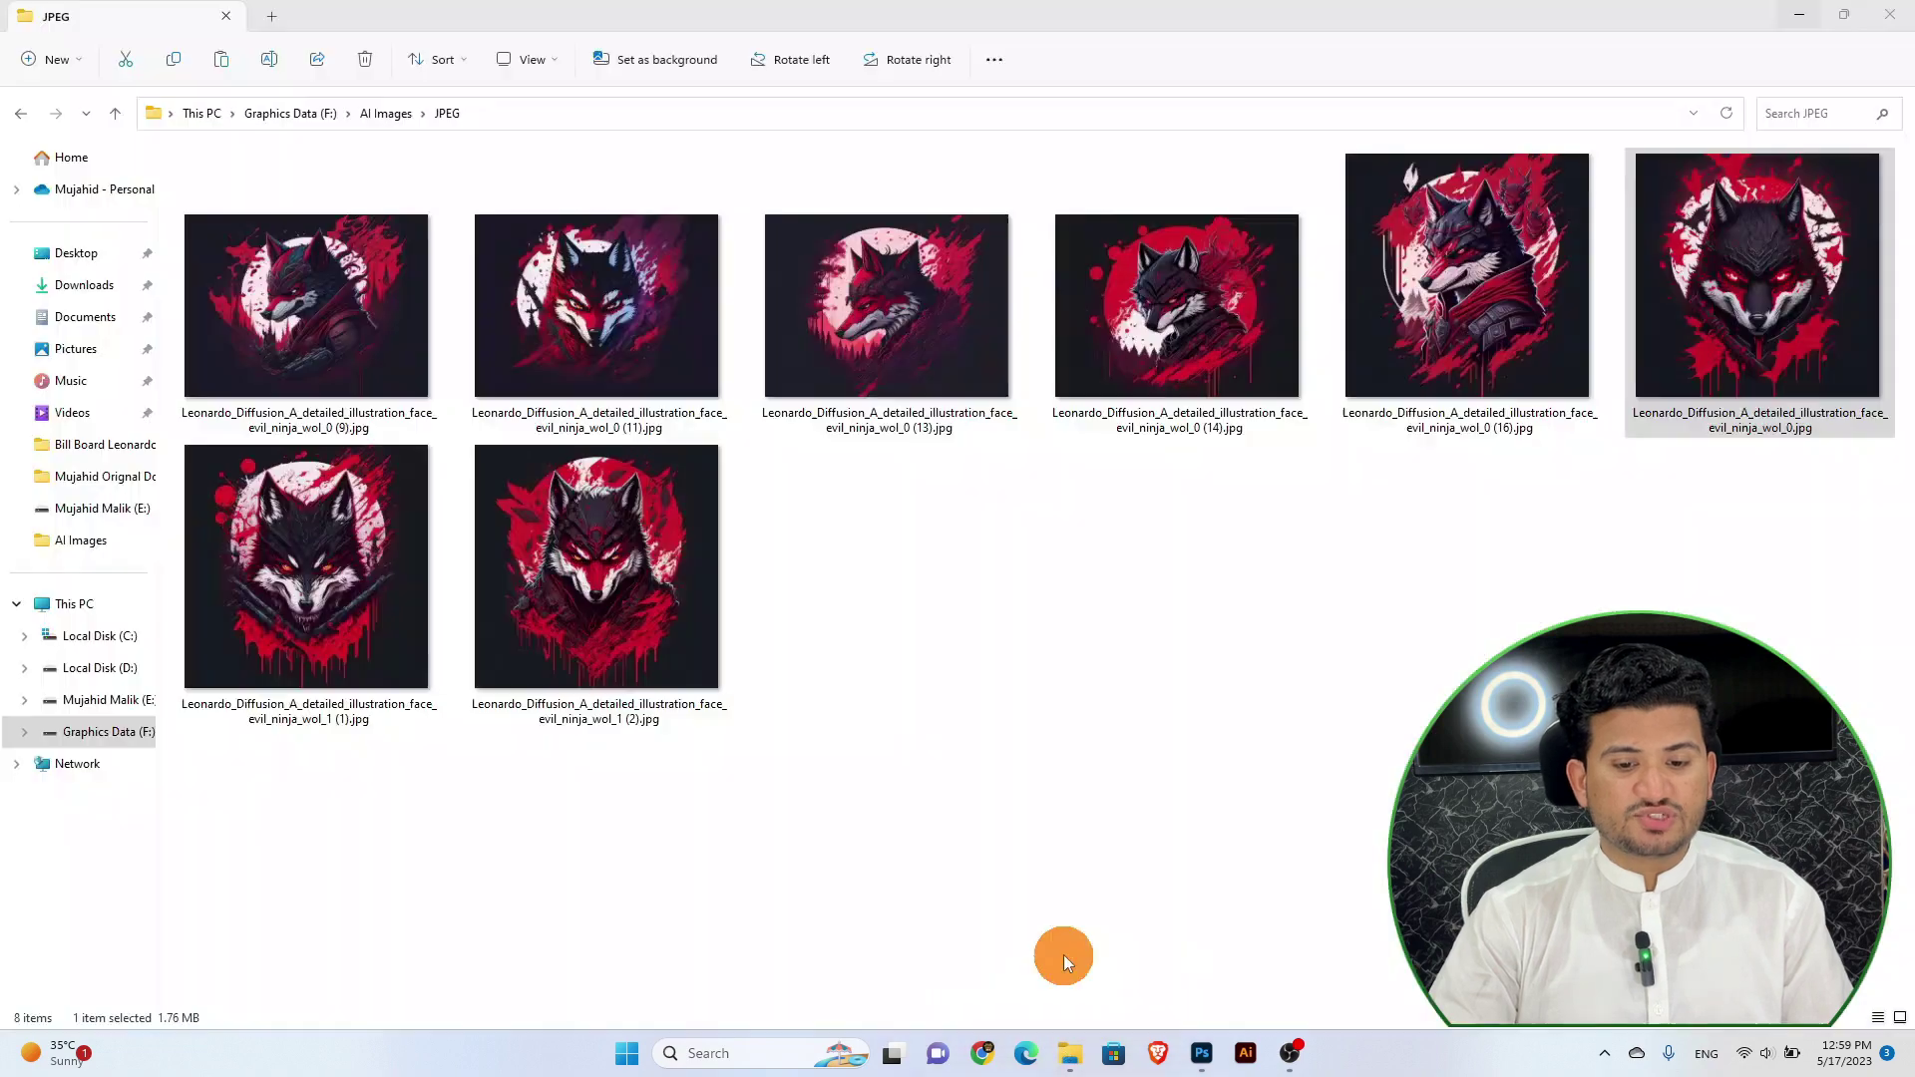
left_click(120, 113)
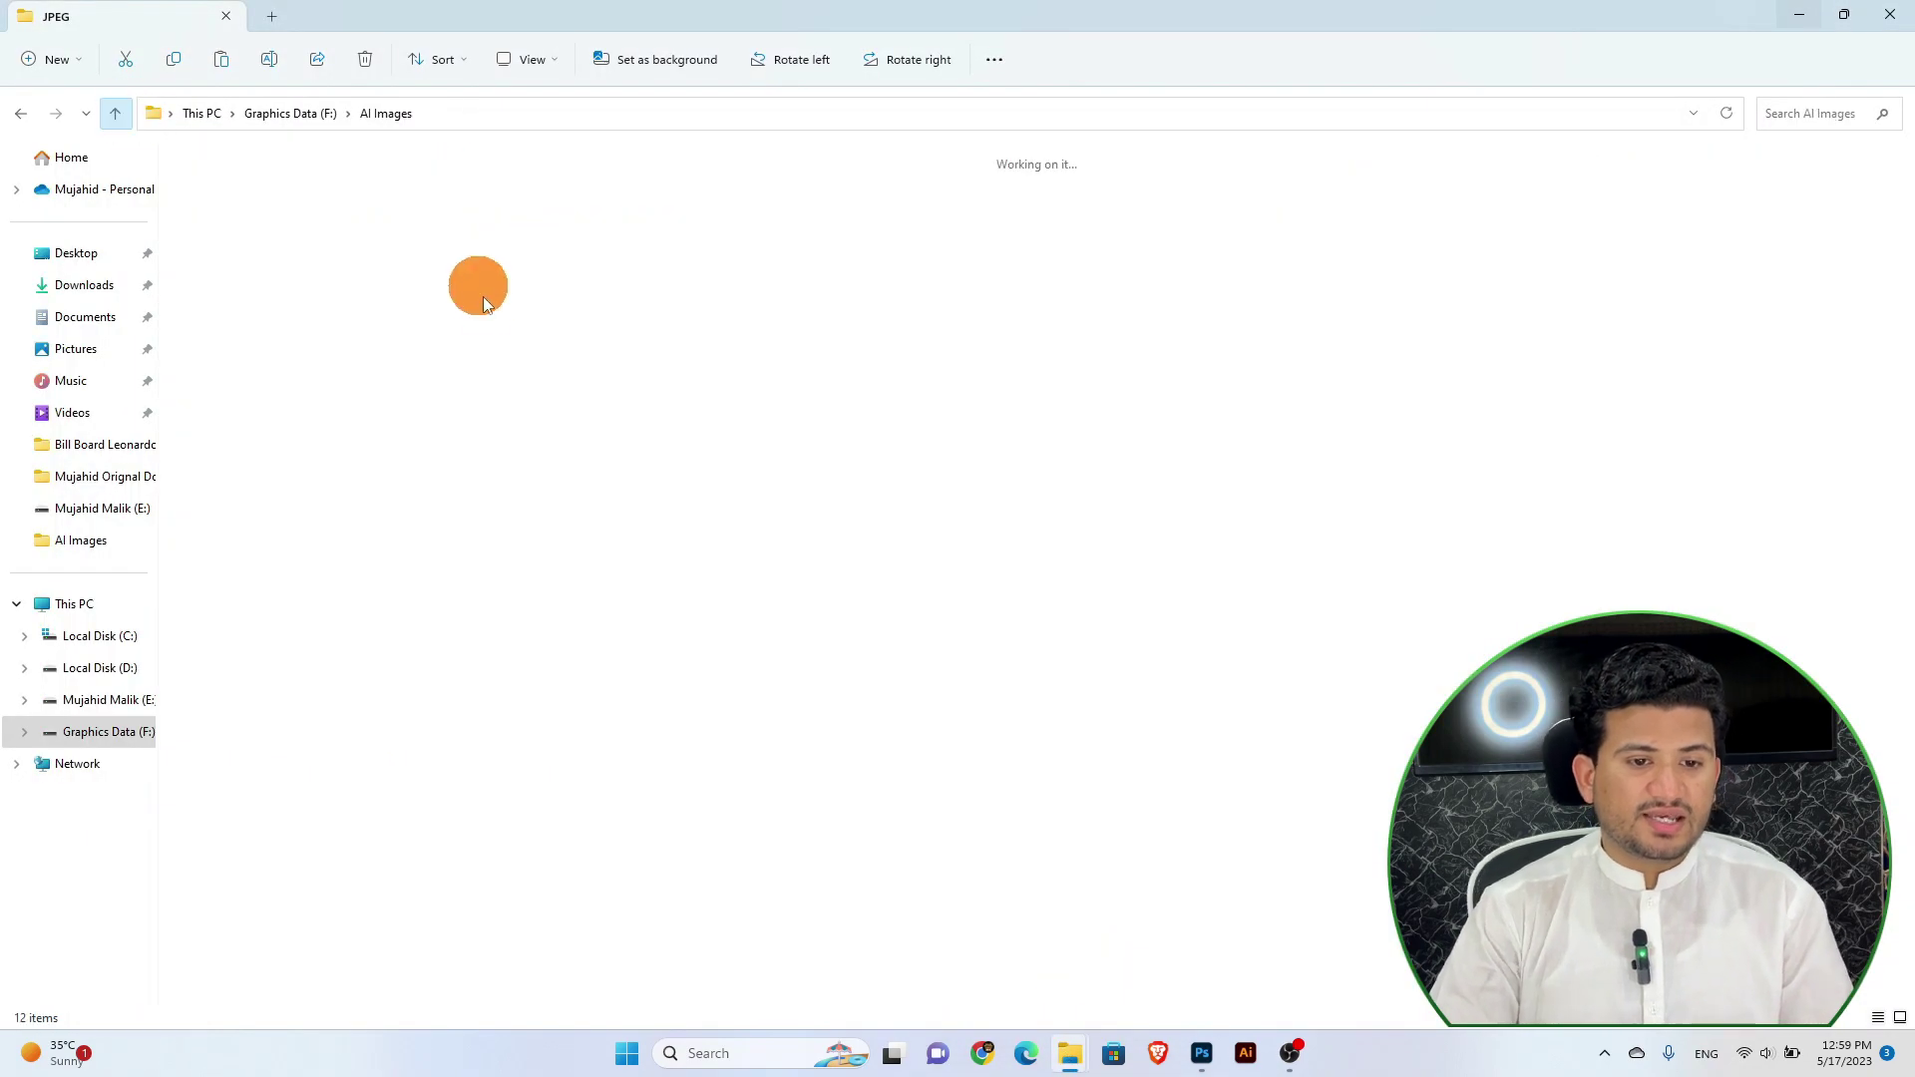
left_click(568, 289)
left_click(873, 303)
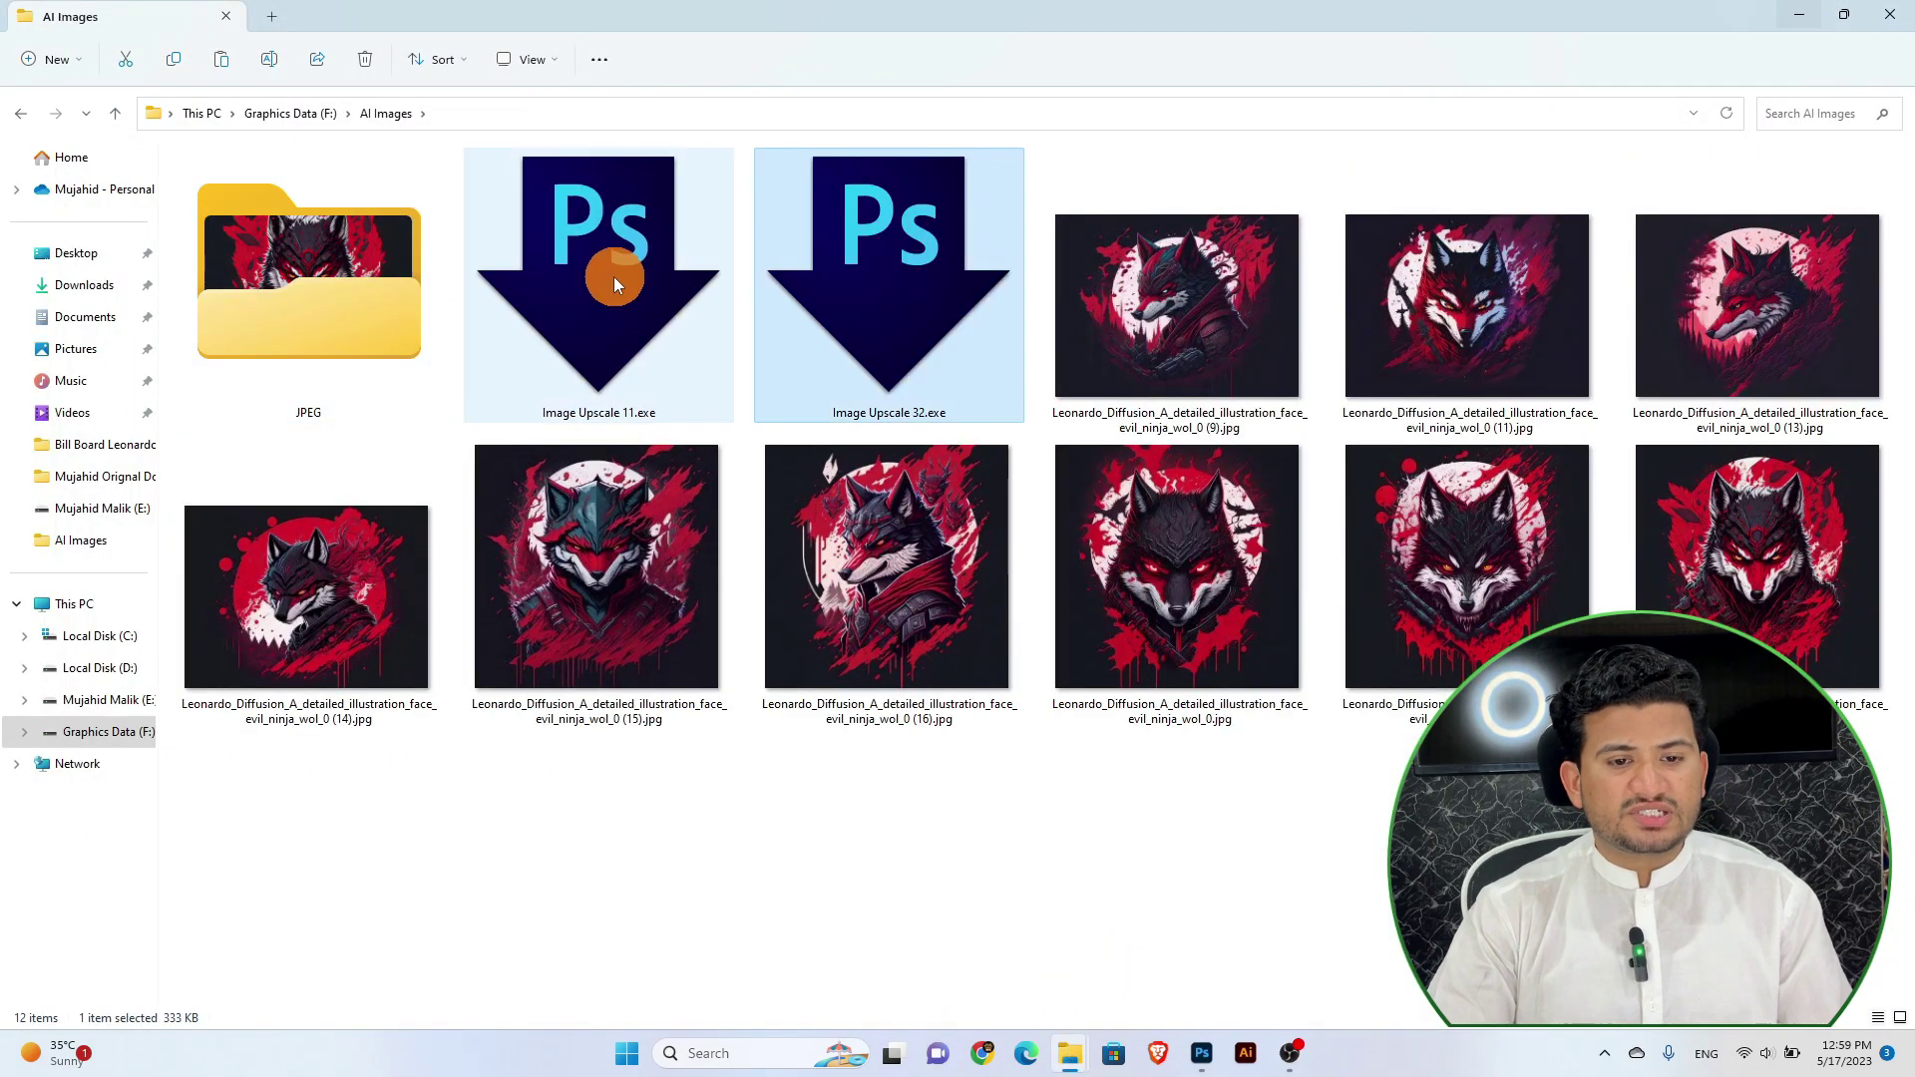
left_click(613, 277)
left_click(884, 281)
left_click(642, 278)
left_click(871, 321)
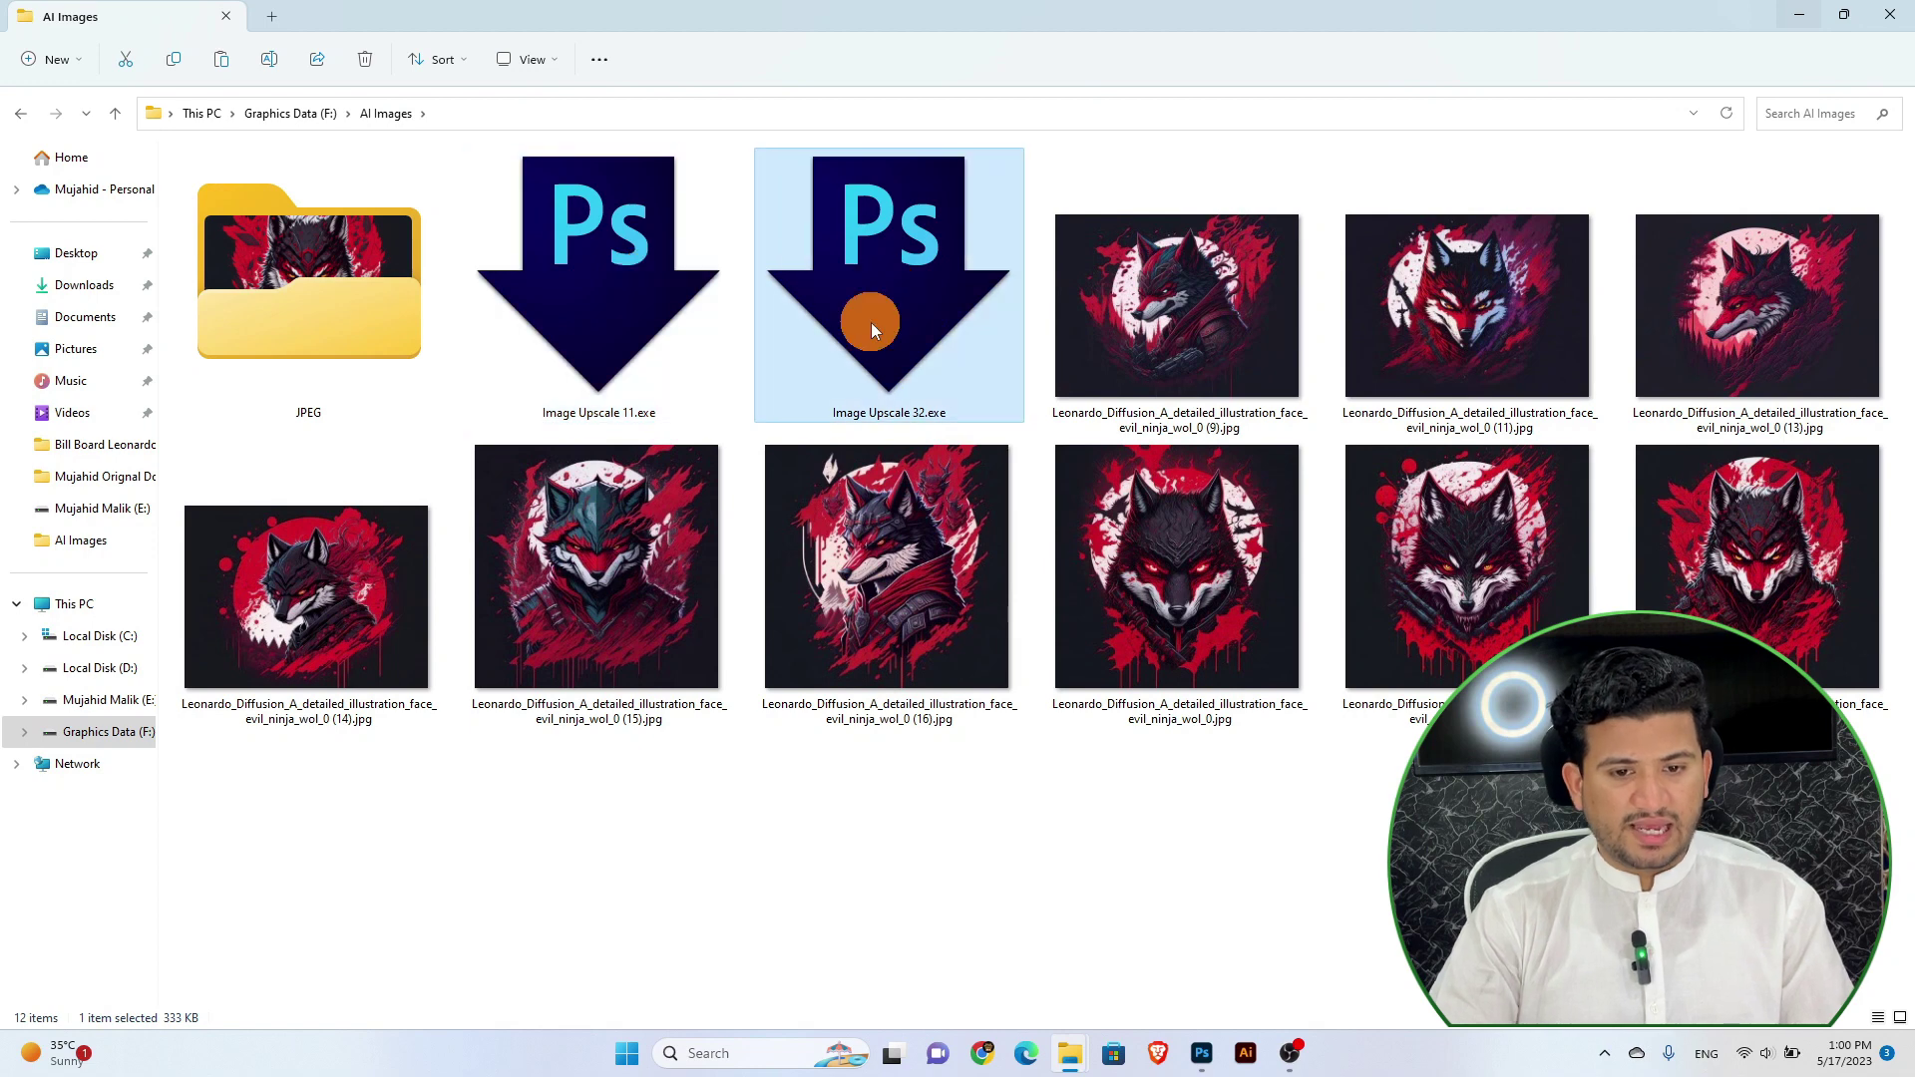
left_click(673, 308)
left_click(989, 337)
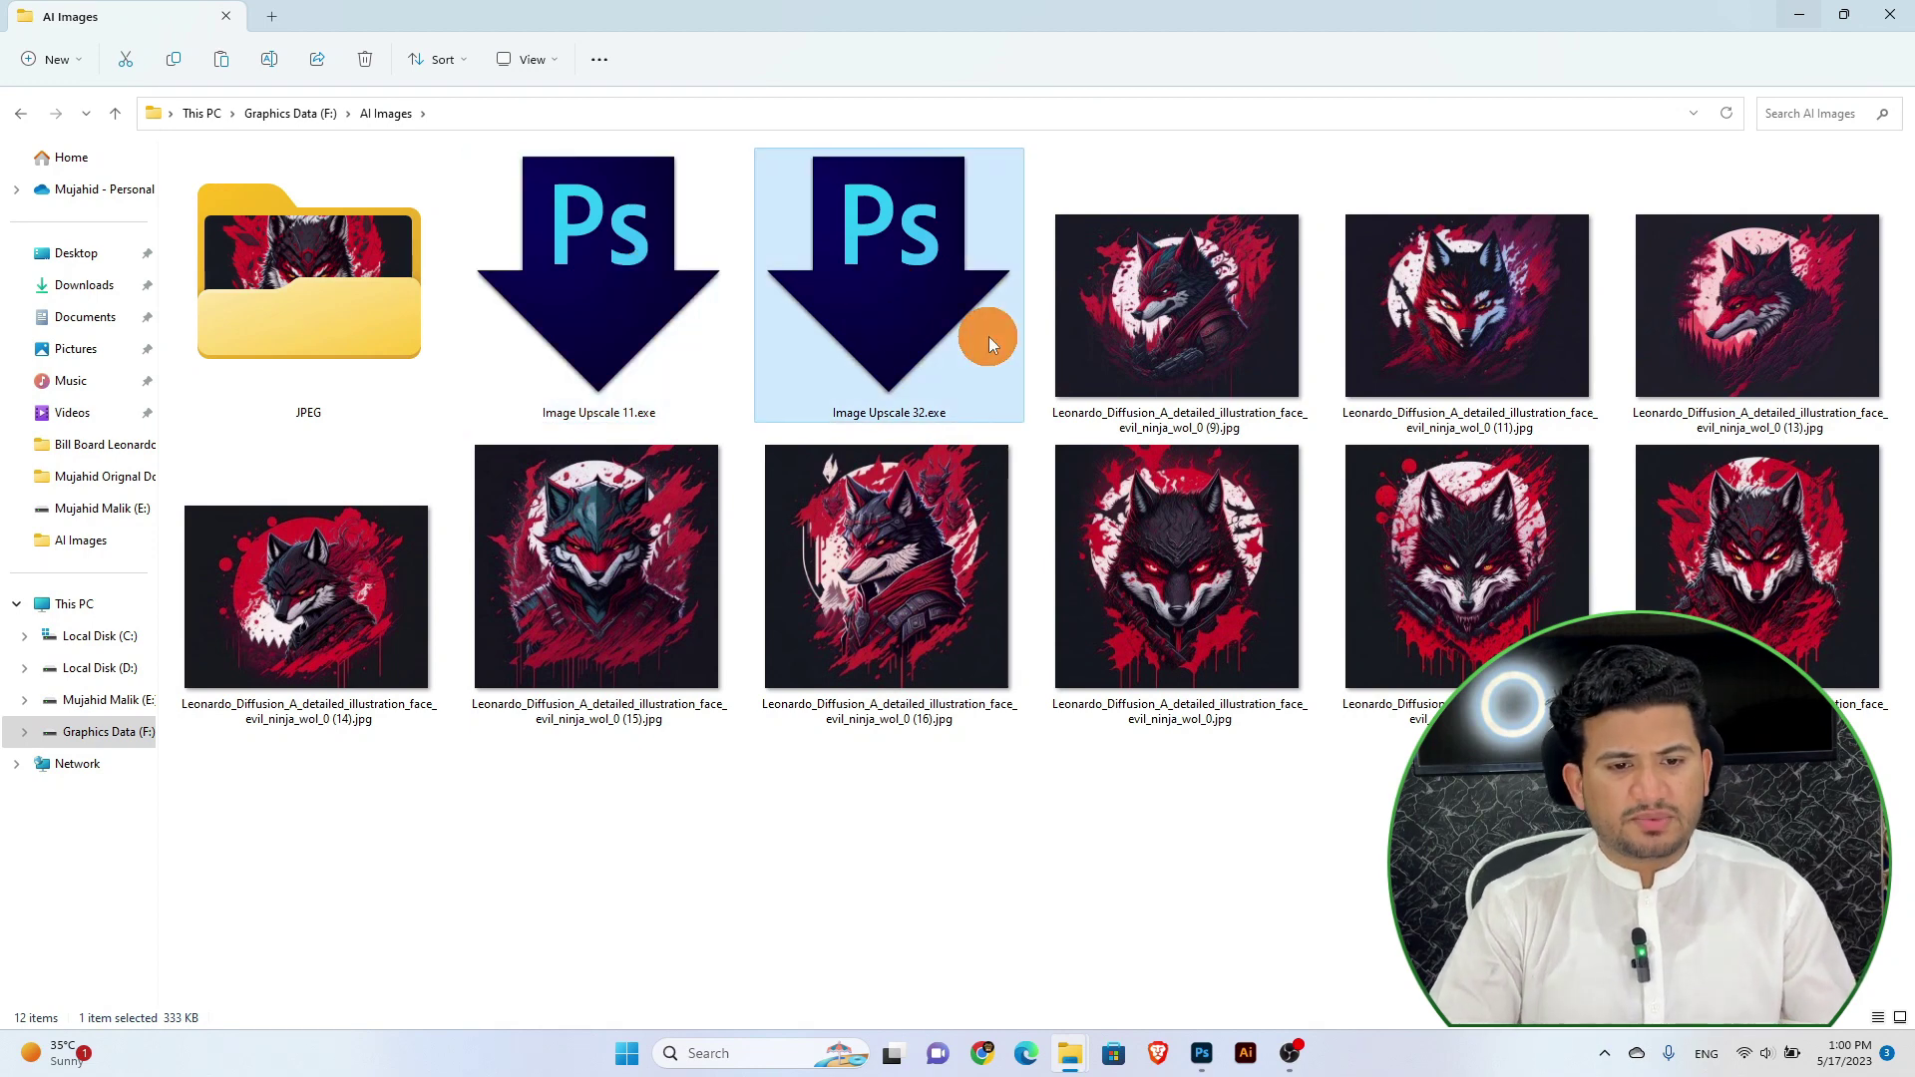
left_click(686, 277)
left_click(870, 308)
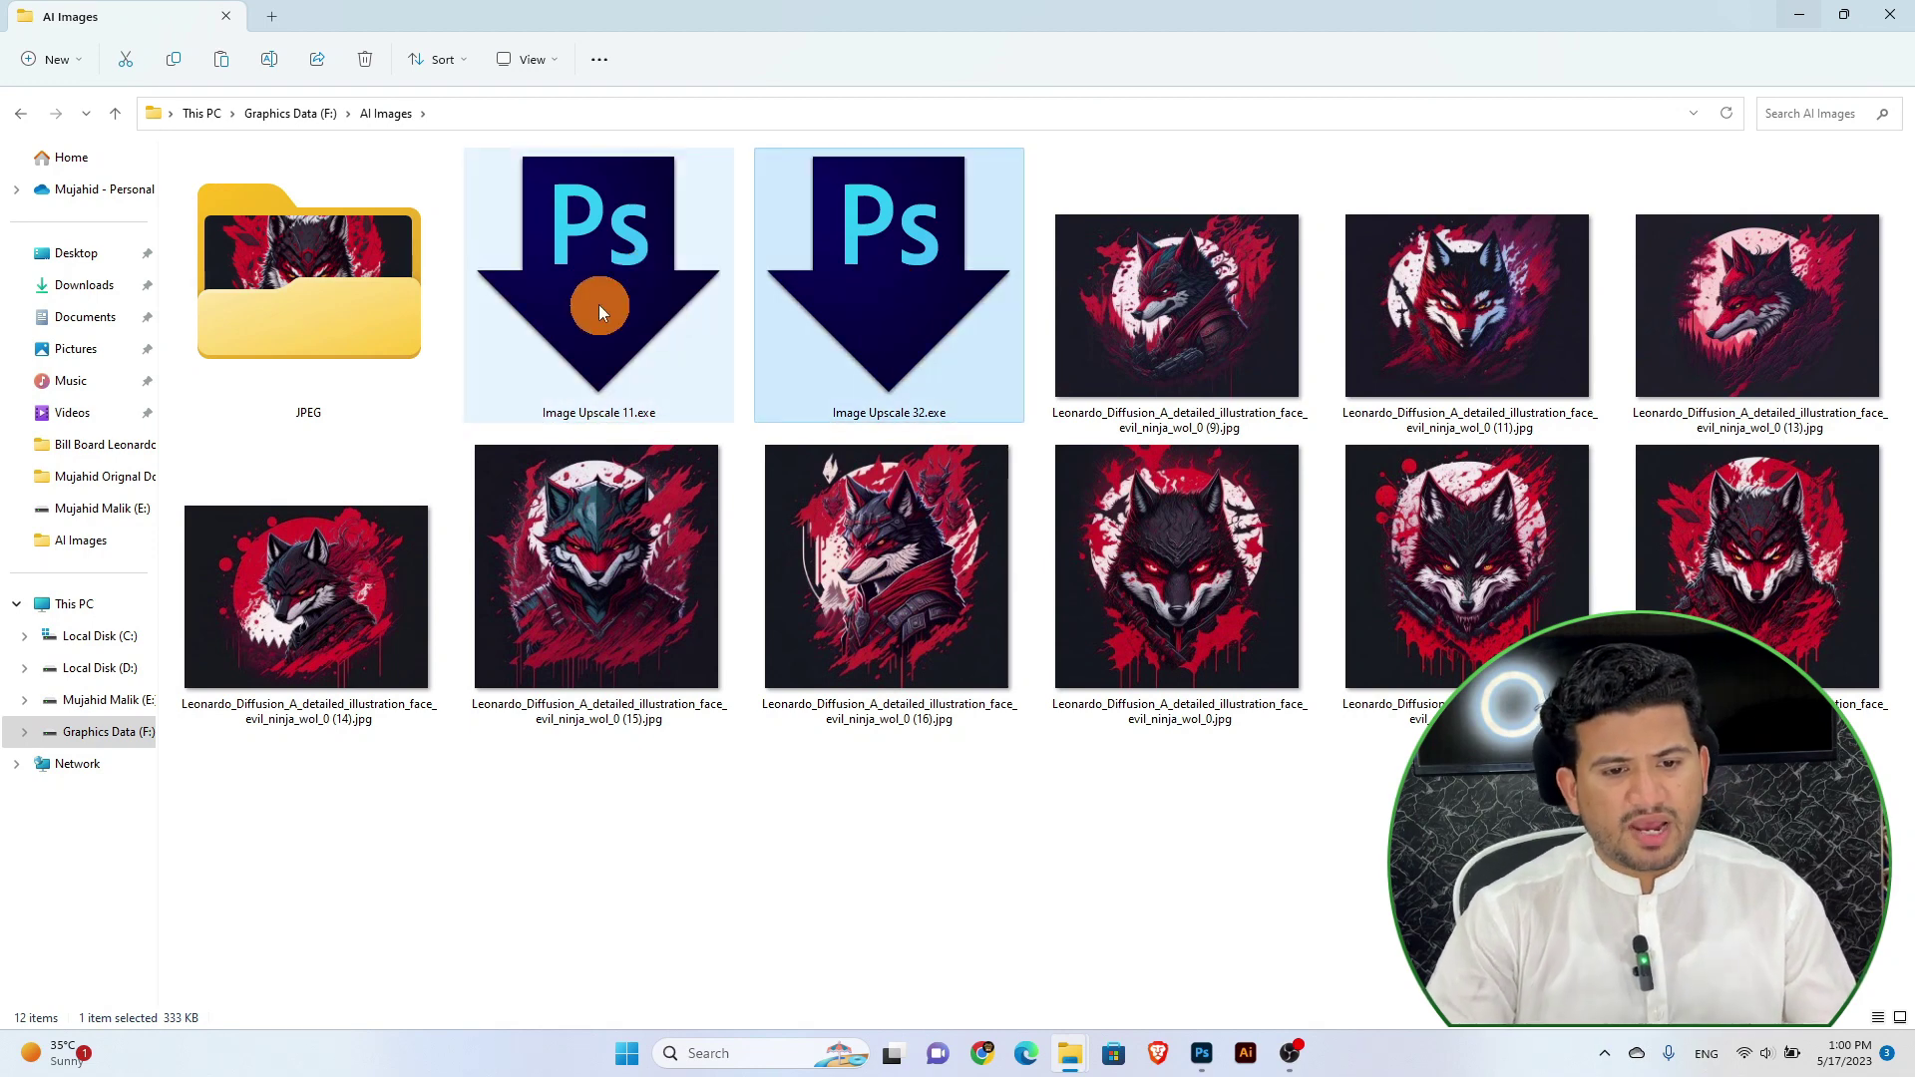
left_click(598, 311)
left_click(852, 313)
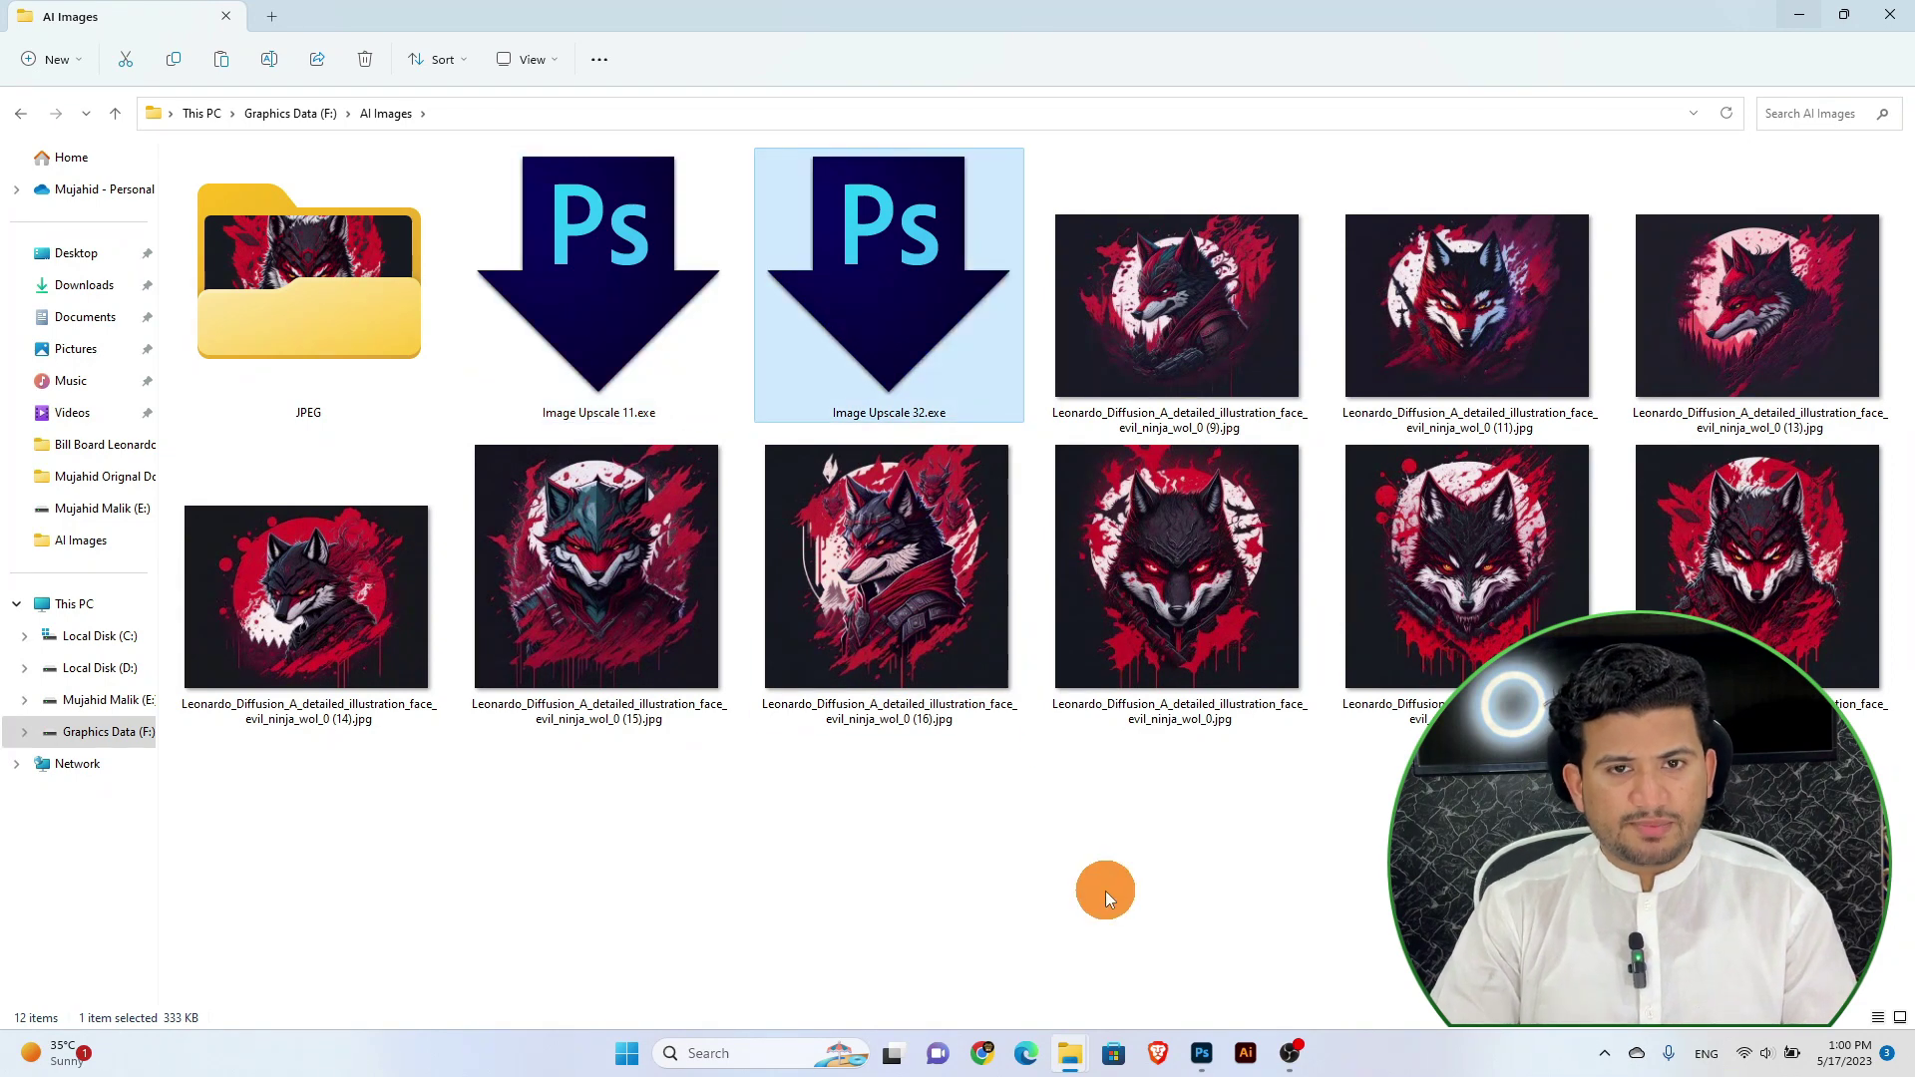
left_click(1105, 889)
Keep alternating selection between Image Upscale 11.exe and Image Upscale 32.exe, then clear it
left_click(919, 254)
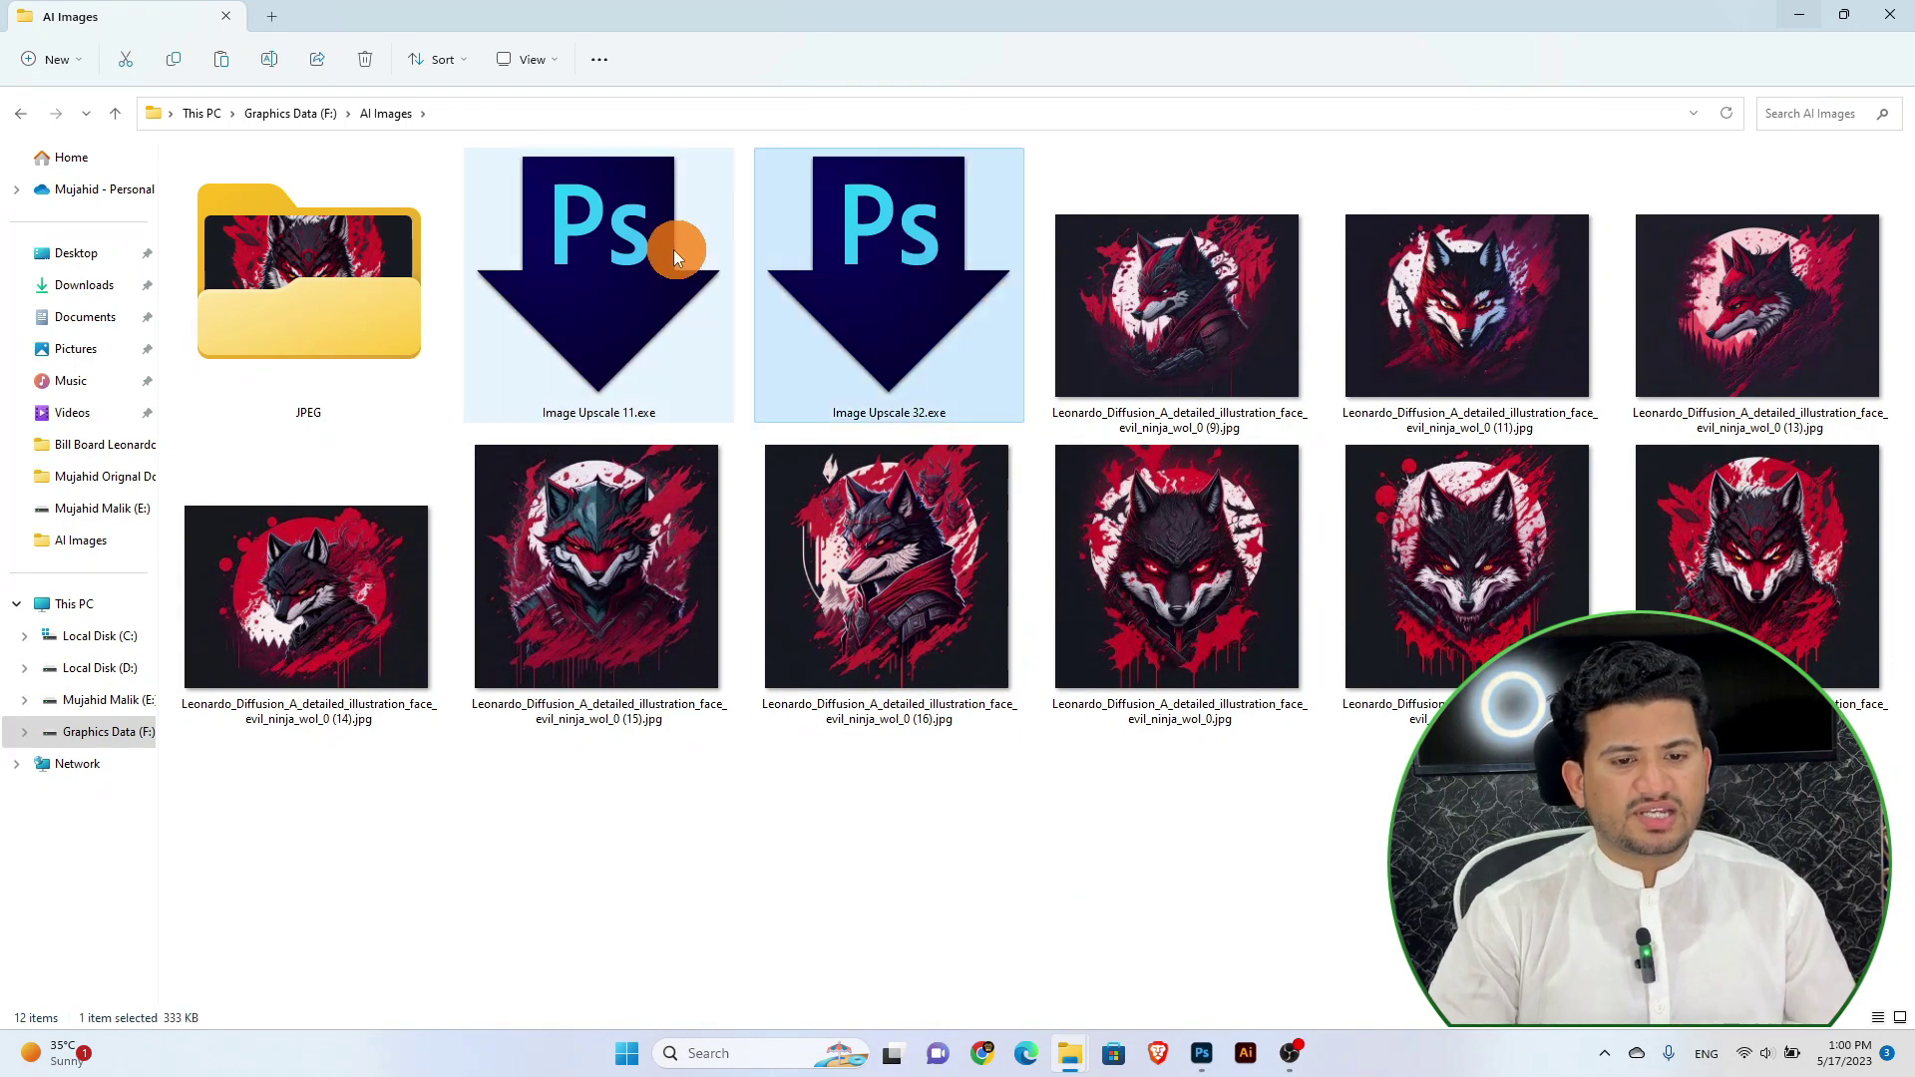
left_click(673, 250)
left_click(894, 289)
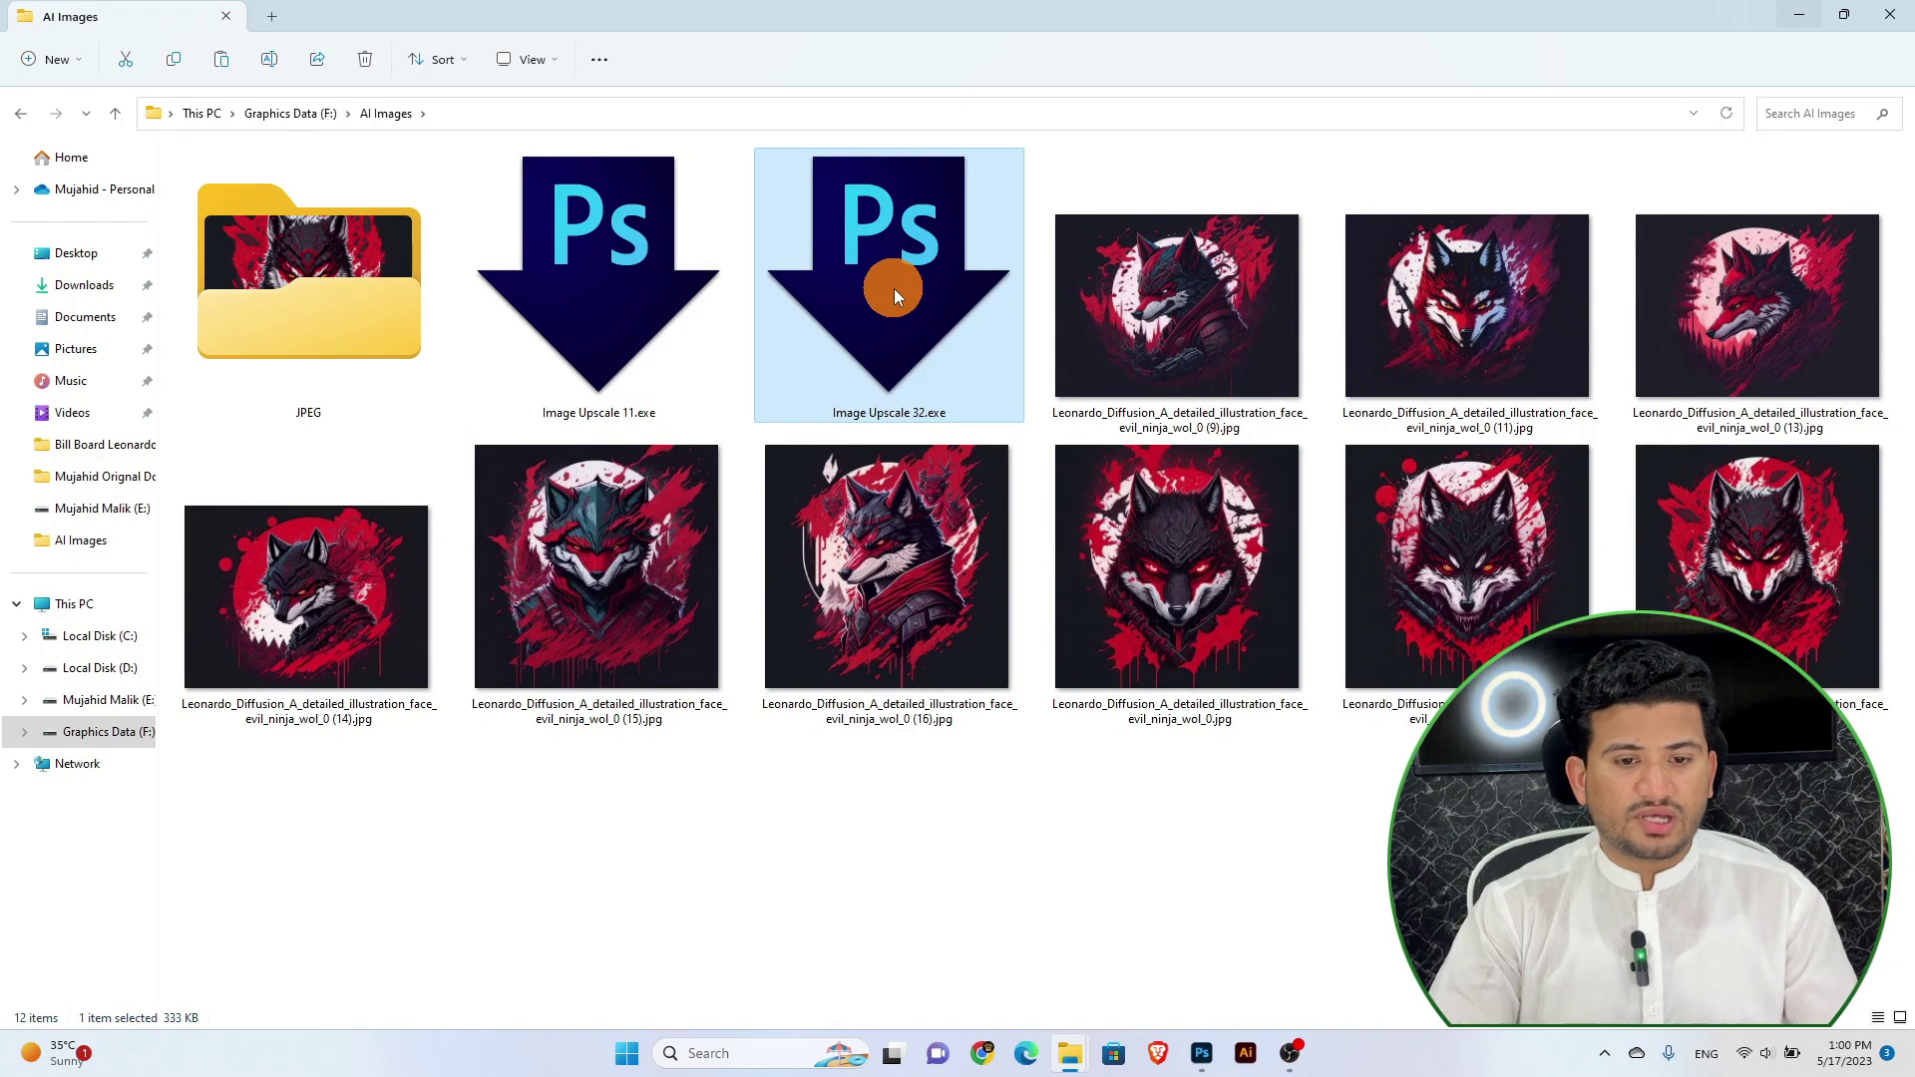
left_click(716, 285)
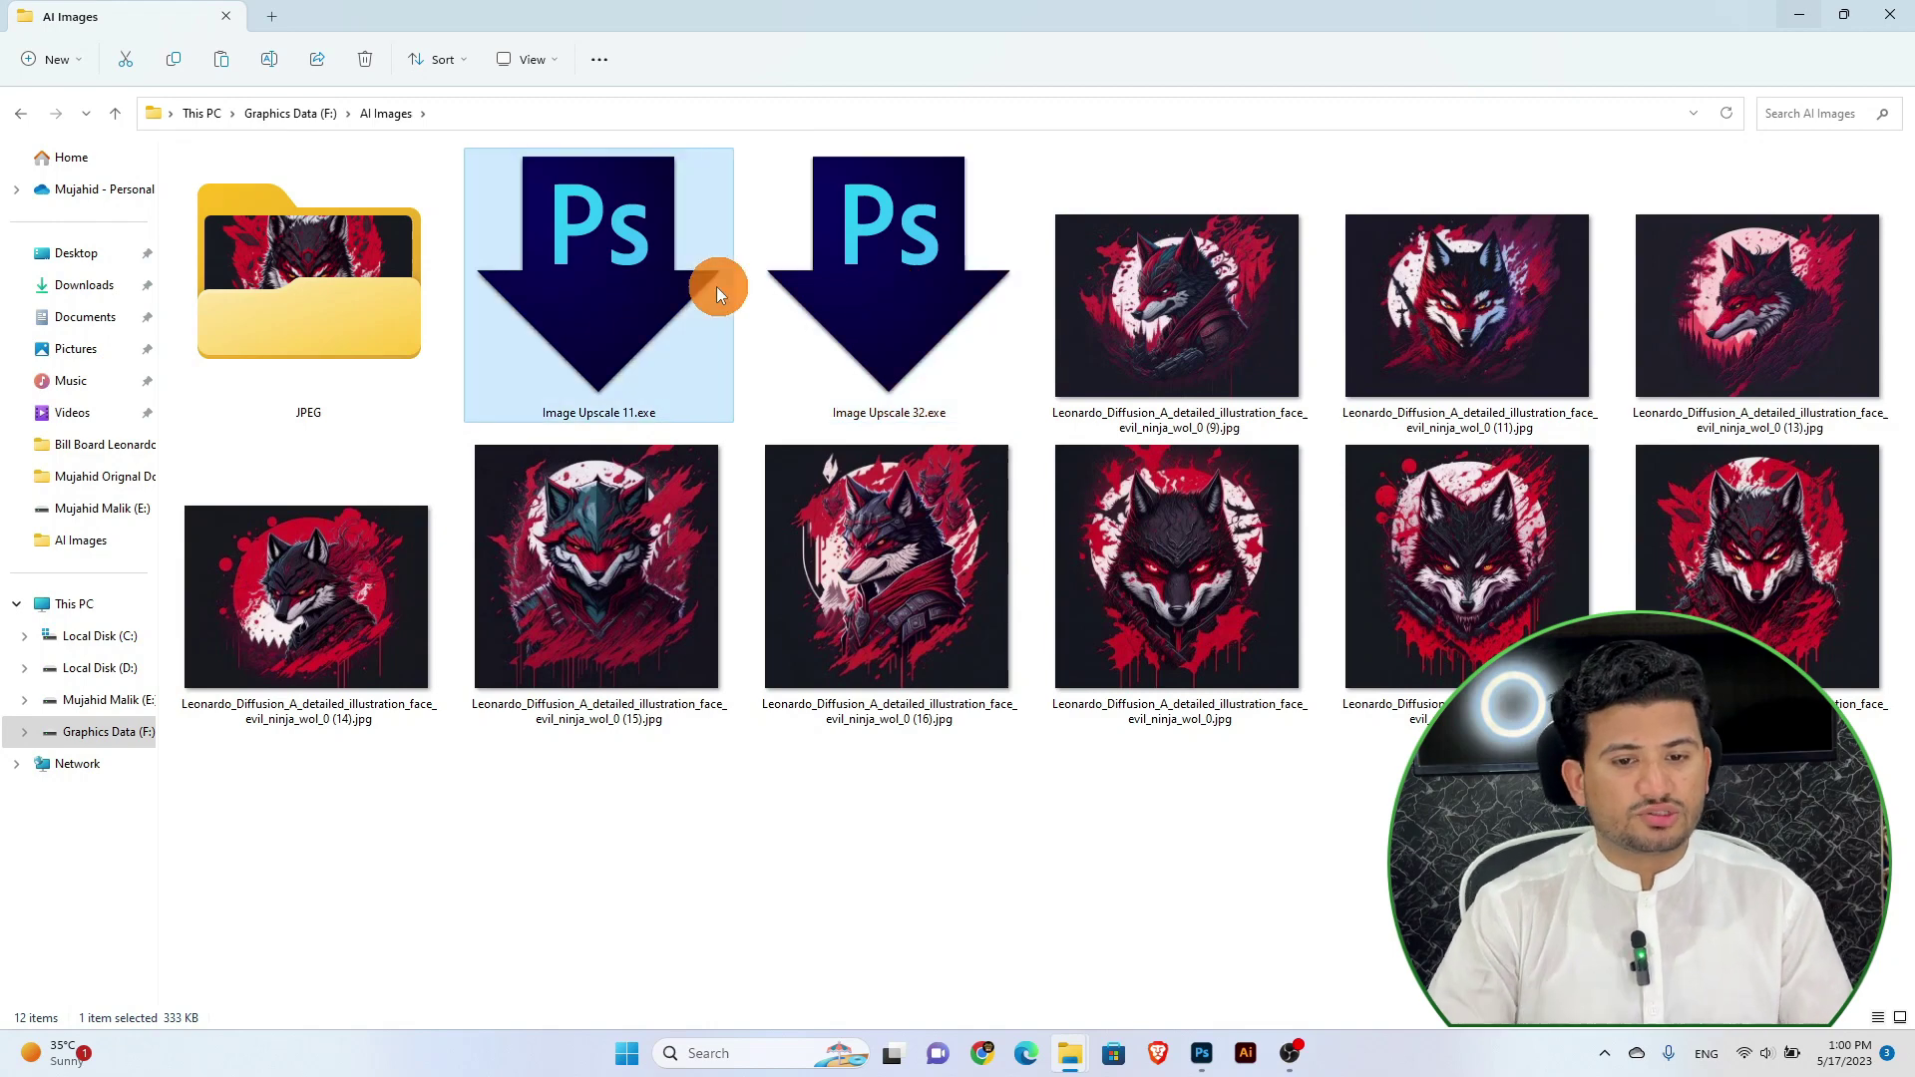
left_click(854, 285)
left_click(601, 291)
left_click(923, 293)
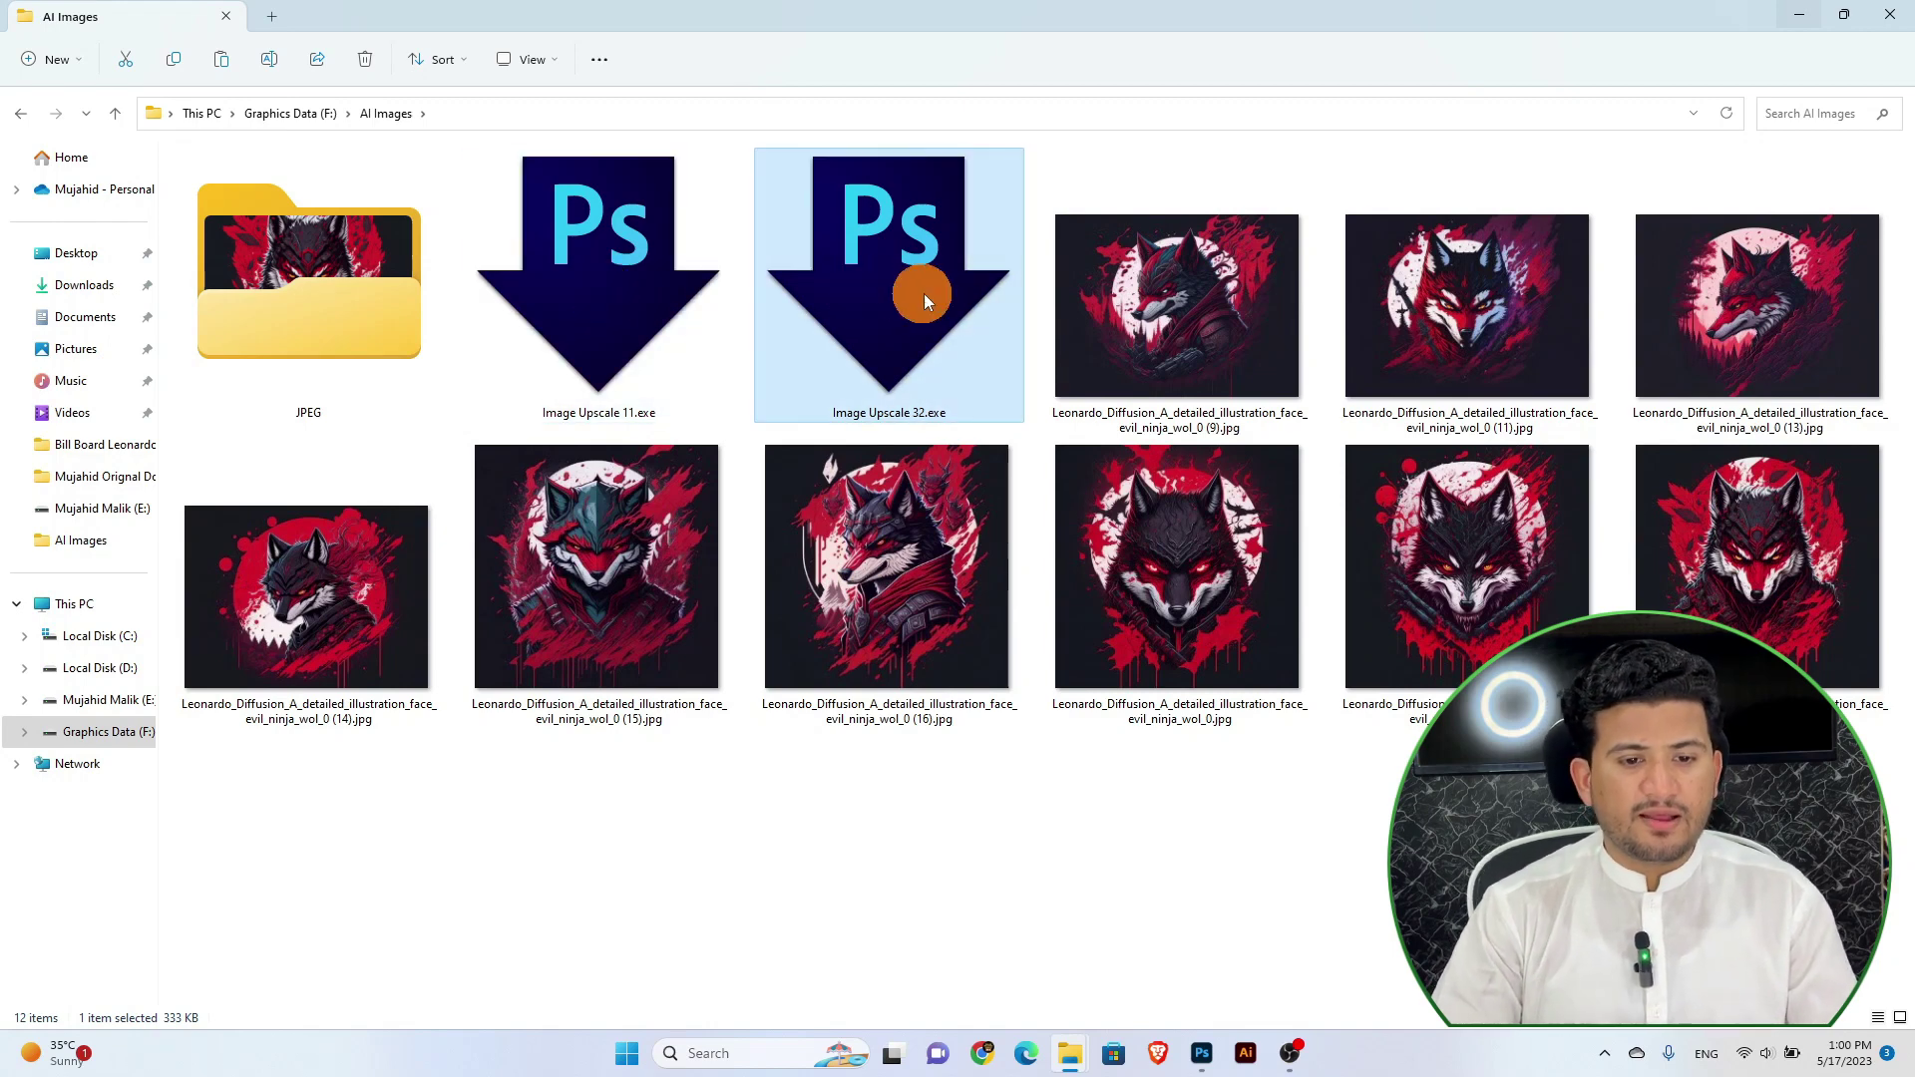
left_click(565, 309)
left_click(810, 337)
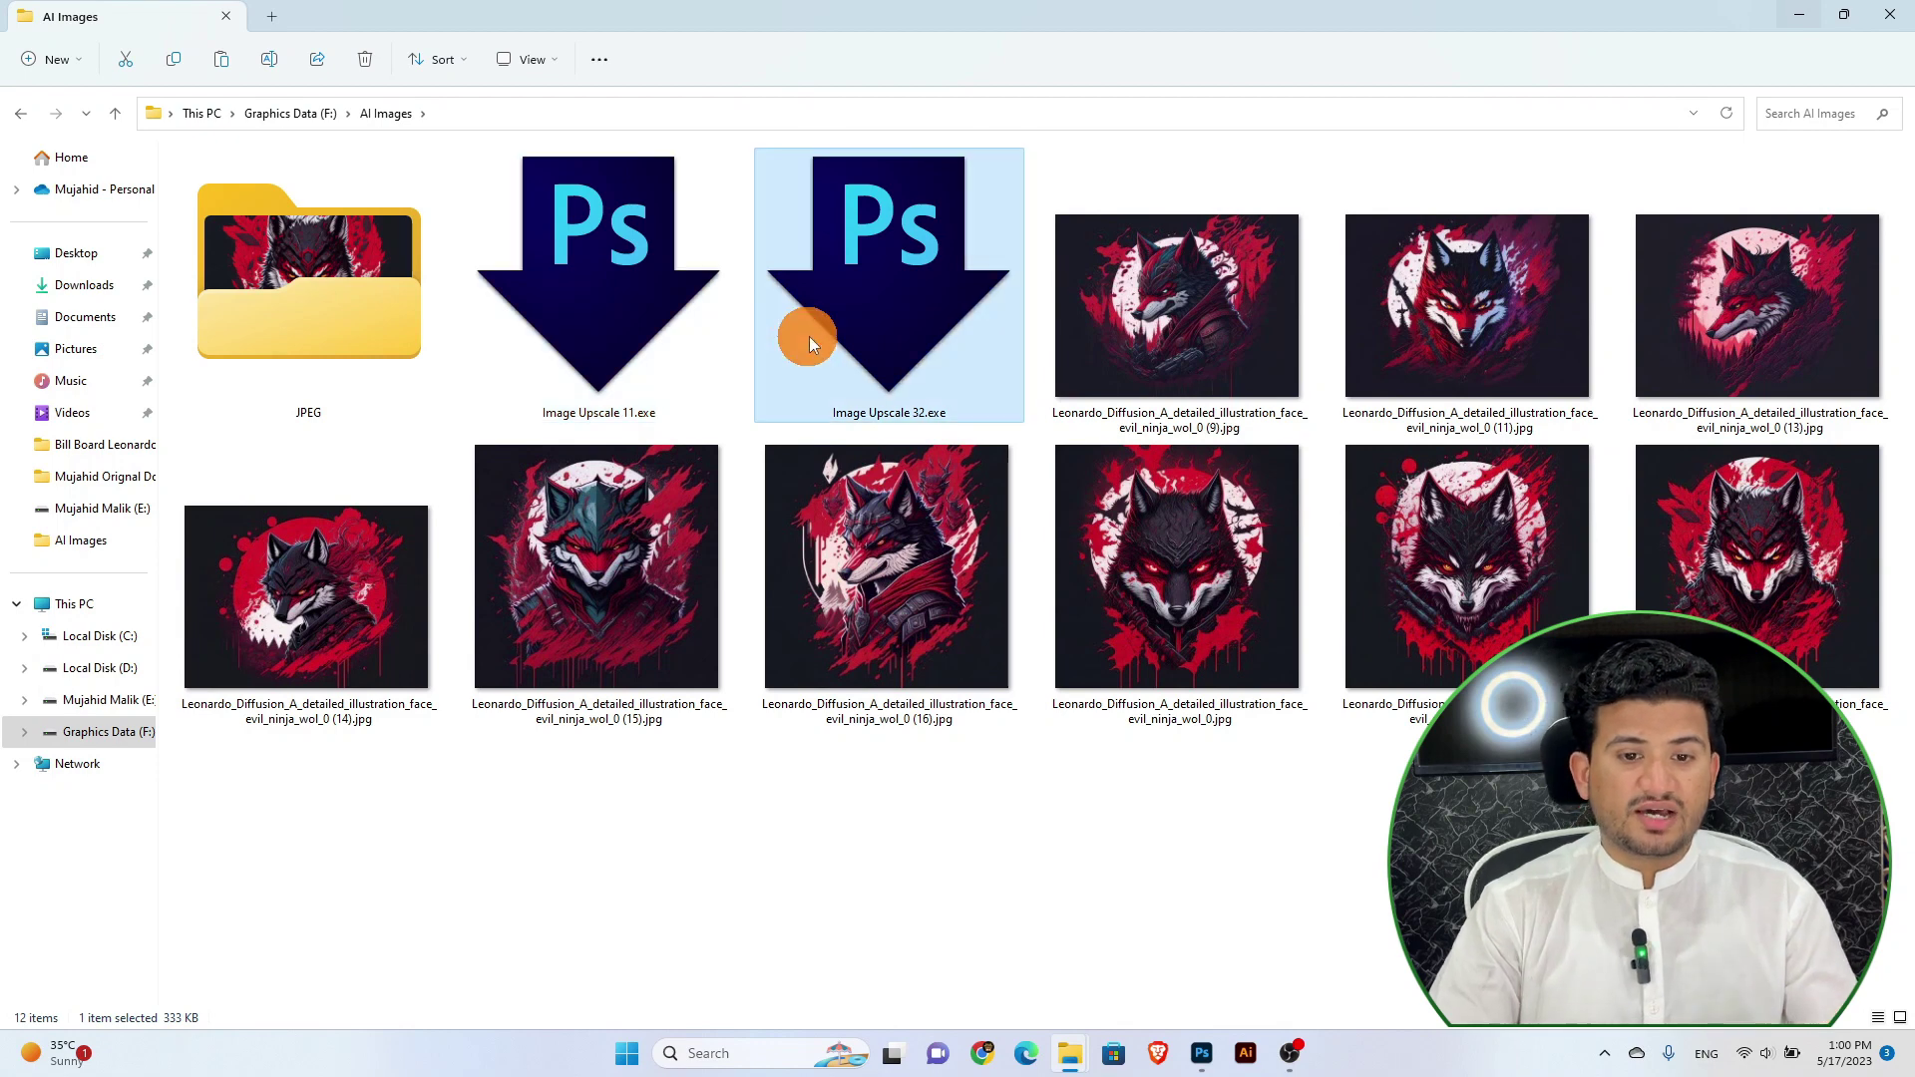
left_click(636, 309)
left_click(878, 853)
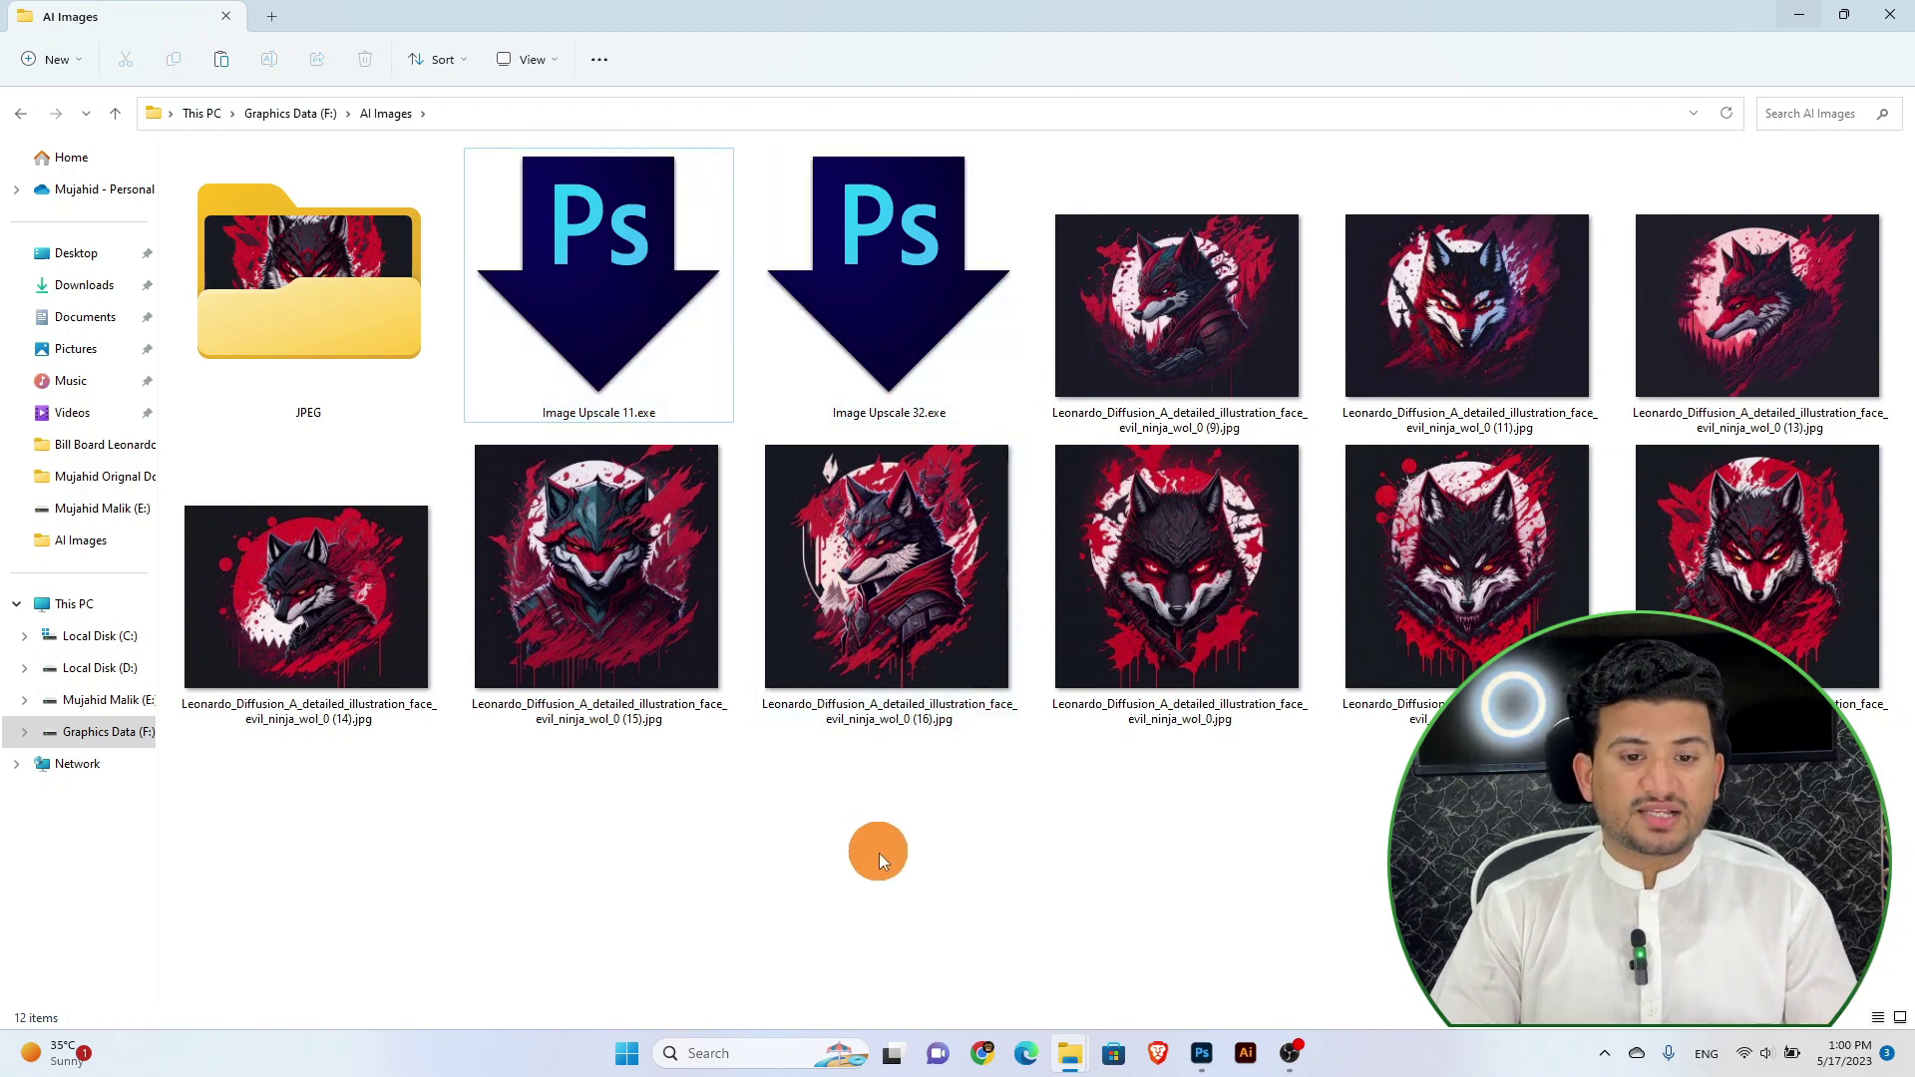